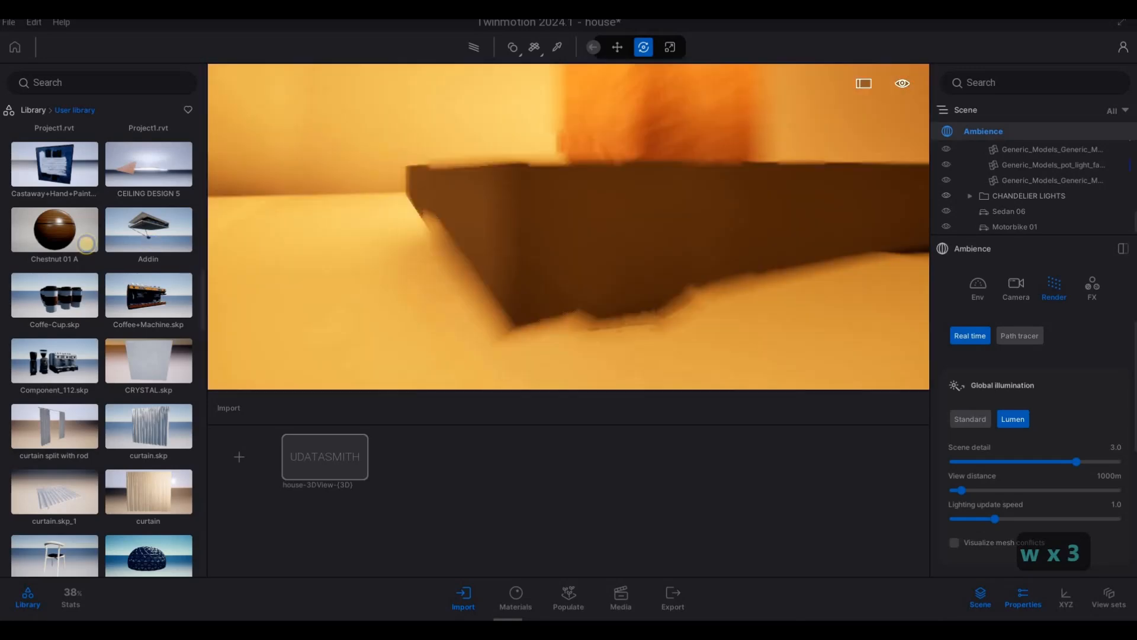
# Step: Place the "curtain split with rod" model from the user library in front of the bedroom window
pyautogui.press('d')
pyautogui.press('s')
pyautogui.press('s')
pyautogui.press('d')
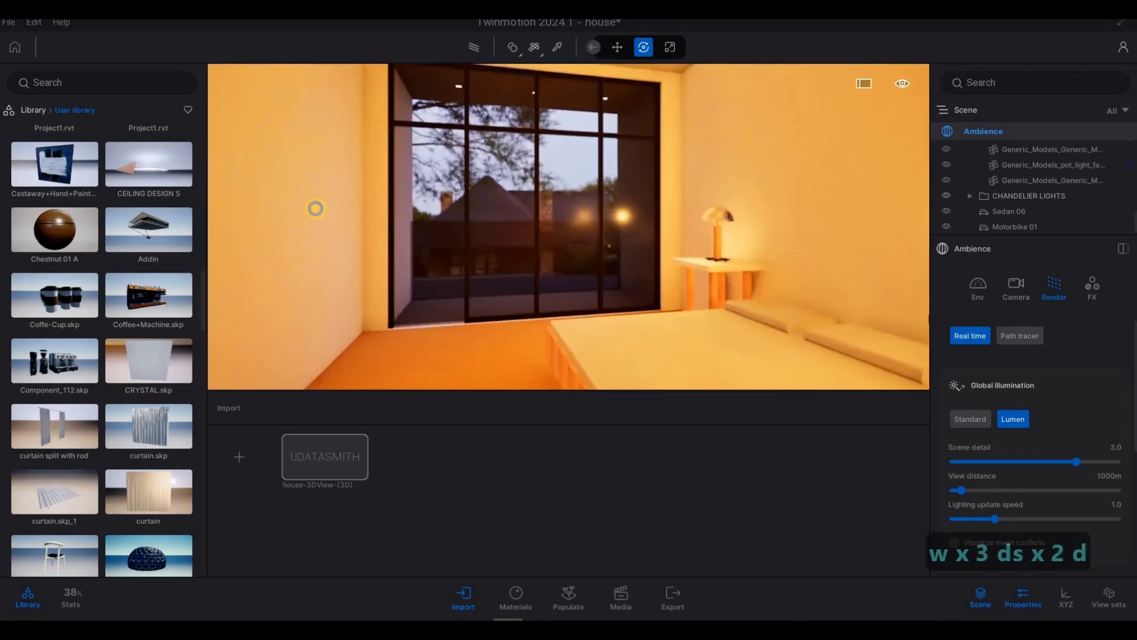
pyautogui.press('q')
pyautogui.press('w')
pyautogui.press('s')
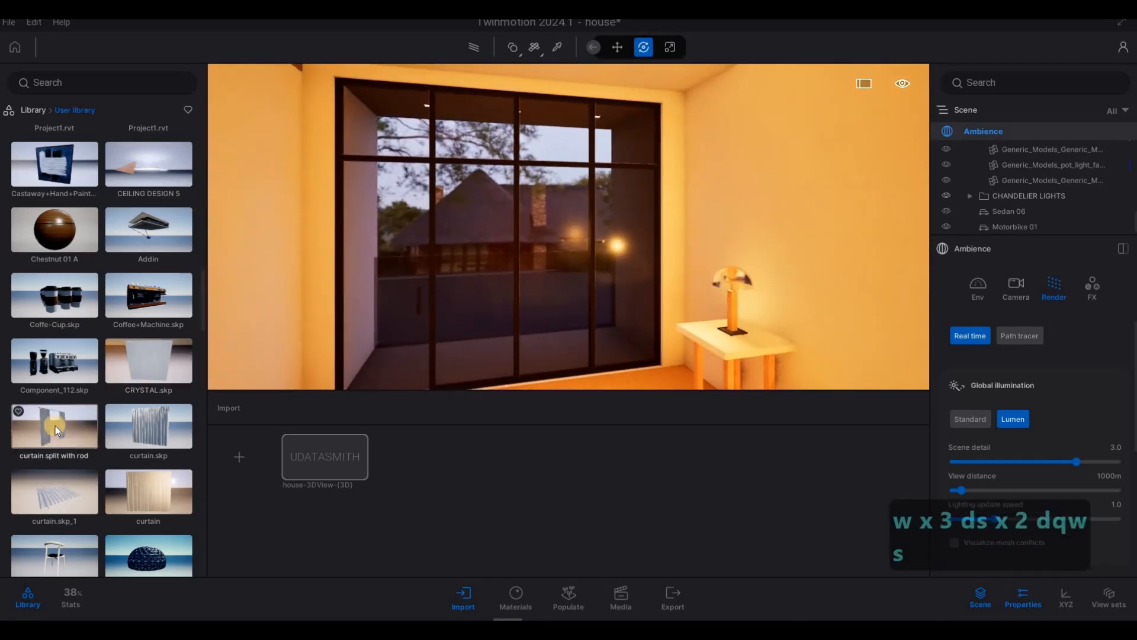
pyautogui.press('s')
pyautogui.moveTo(535, 350)
pyautogui.mouseDown()
pyautogui.moveTo(520, 394)
pyautogui.moveTo(546, 347)
pyautogui.mouseUp()
pyautogui.press('s')
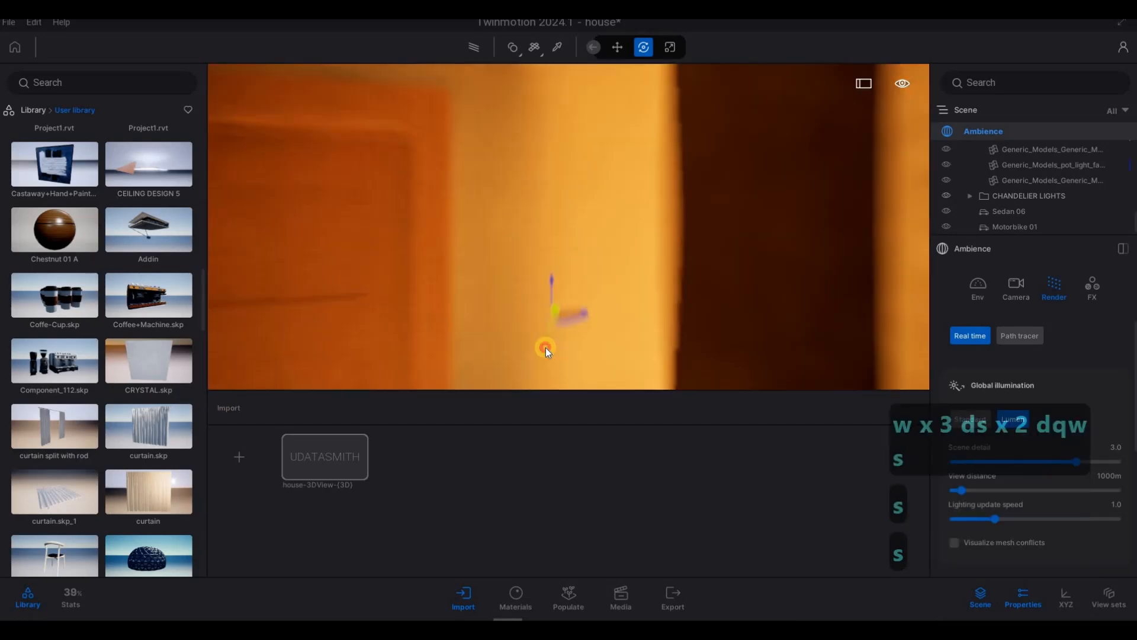
pyautogui.press('w')
pyautogui.moveTo(546, 347); pyautogui.dragTo(719, 249, button='right')
pyautogui.press('s')
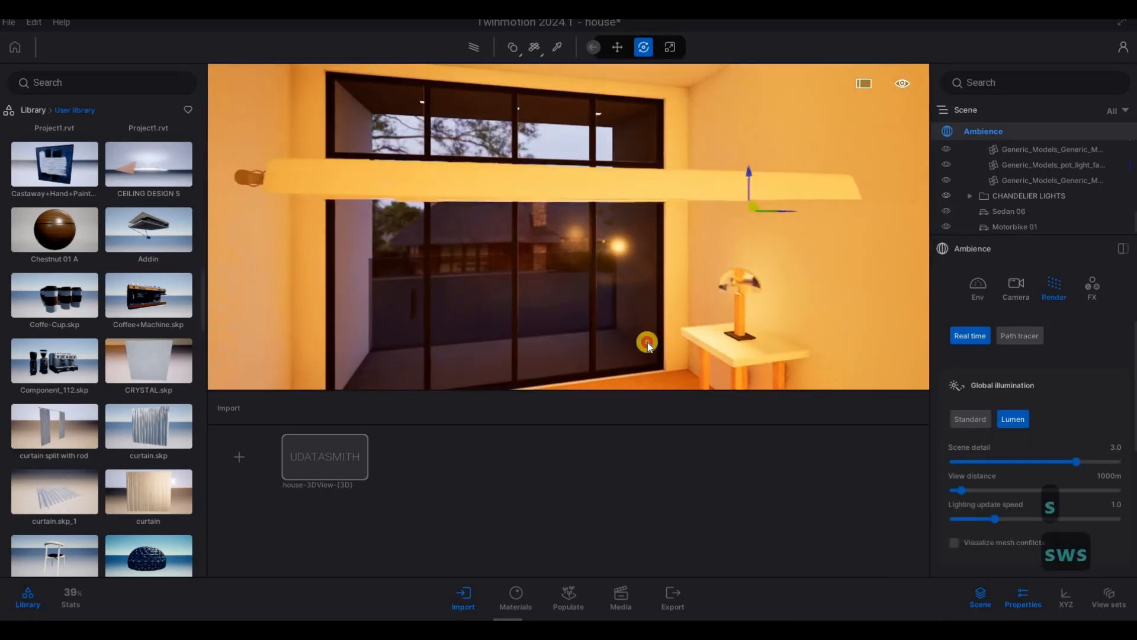
pyautogui.press('s')
pyautogui.press('w')
pyautogui.moveTo(603, 357)
pyautogui.mouseDown()
pyautogui.moveTo(585, 337)
pyautogui.moveTo(616, 356)
pyautogui.moveTo(654, 349)
pyautogui.moveTo(627, 401)
pyautogui.moveTo(660, 369)
pyautogui.moveTo(622, 365)
pyautogui.mouseUp()
pyautogui.press('s')
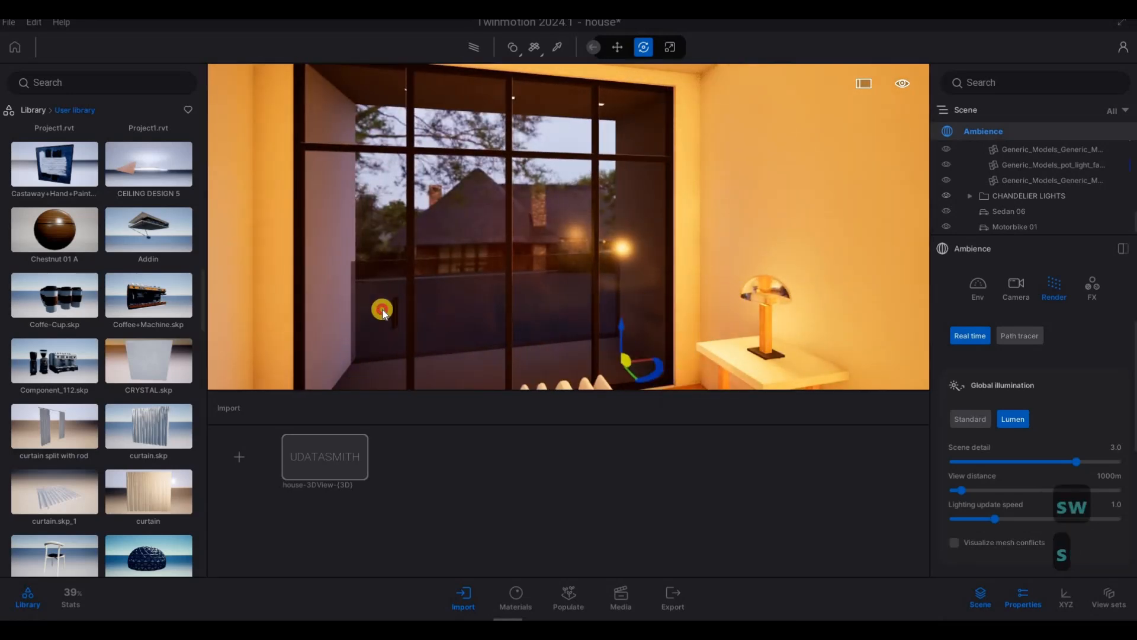
pyautogui.moveTo(382, 311); pyautogui.dragTo(531, 329)
# Step: Rotate the curtain set by 90 degrees to stand it upright
pyautogui.press('Tab')
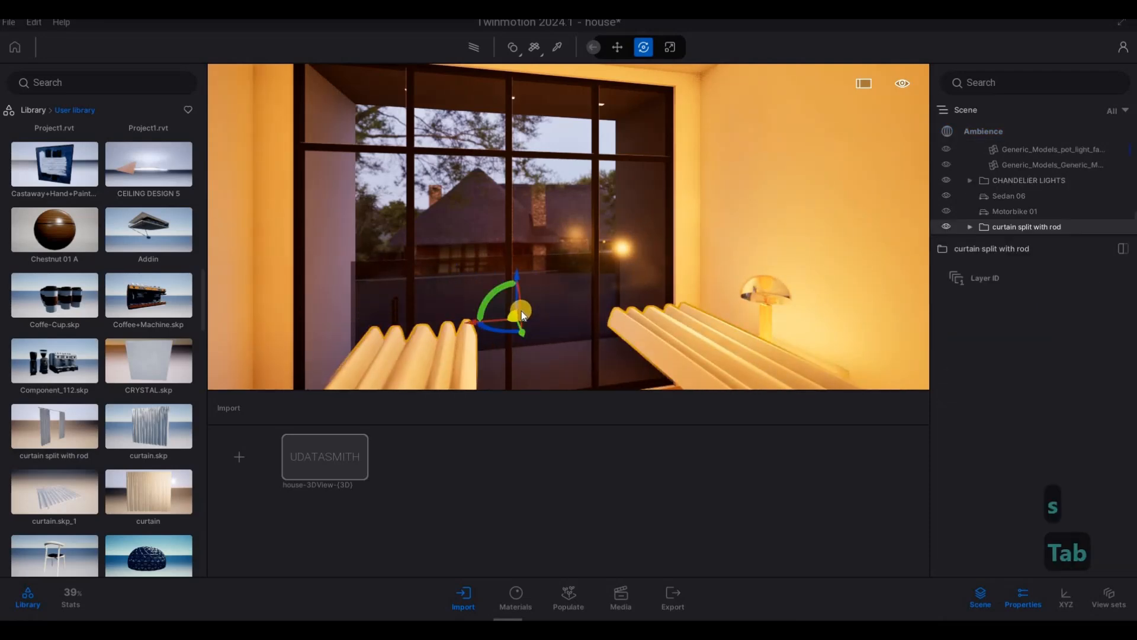
pyautogui.write('0')
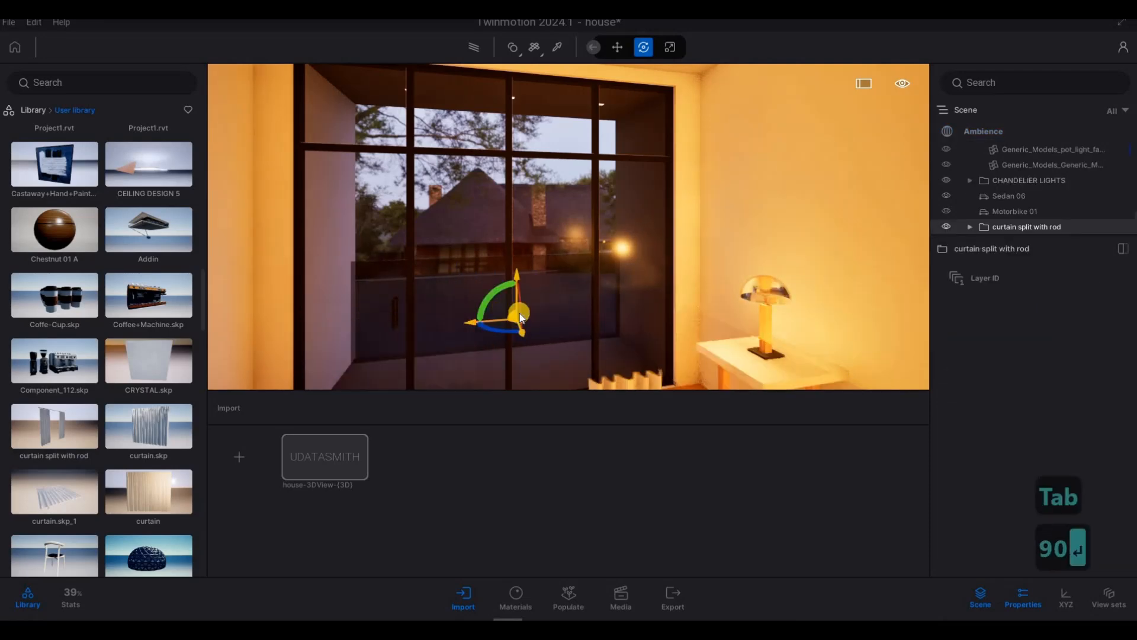
pyautogui.press('Return')
# Step: Rotate the curtain set by 180 degrees so that it hangs the right way up
pyautogui.press('a')
pyautogui.press('x')
pyautogui.press('2')
pyautogui.press('w')
pyautogui.press('w')
pyautogui.press('a')
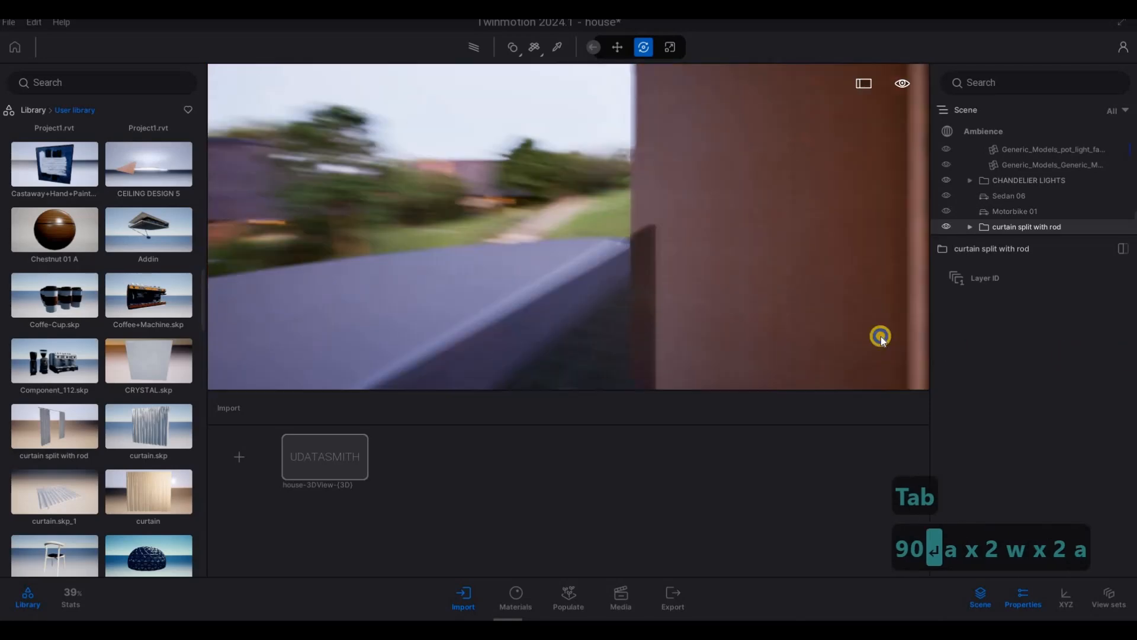
pyautogui.press('s')
pyautogui.press('w')
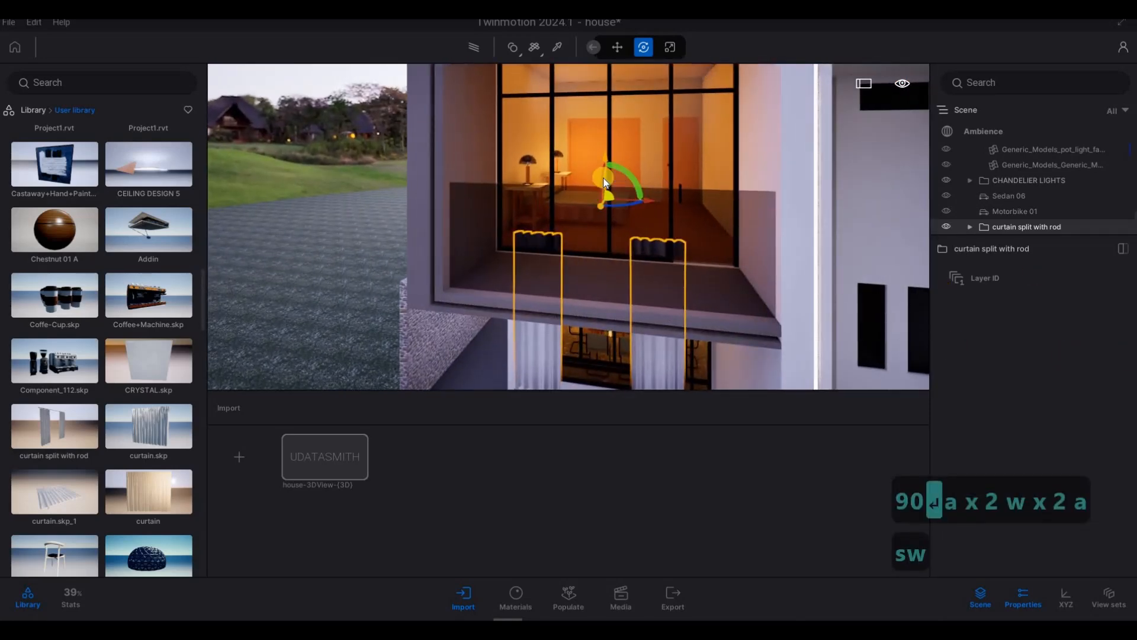
pyautogui.write('80')
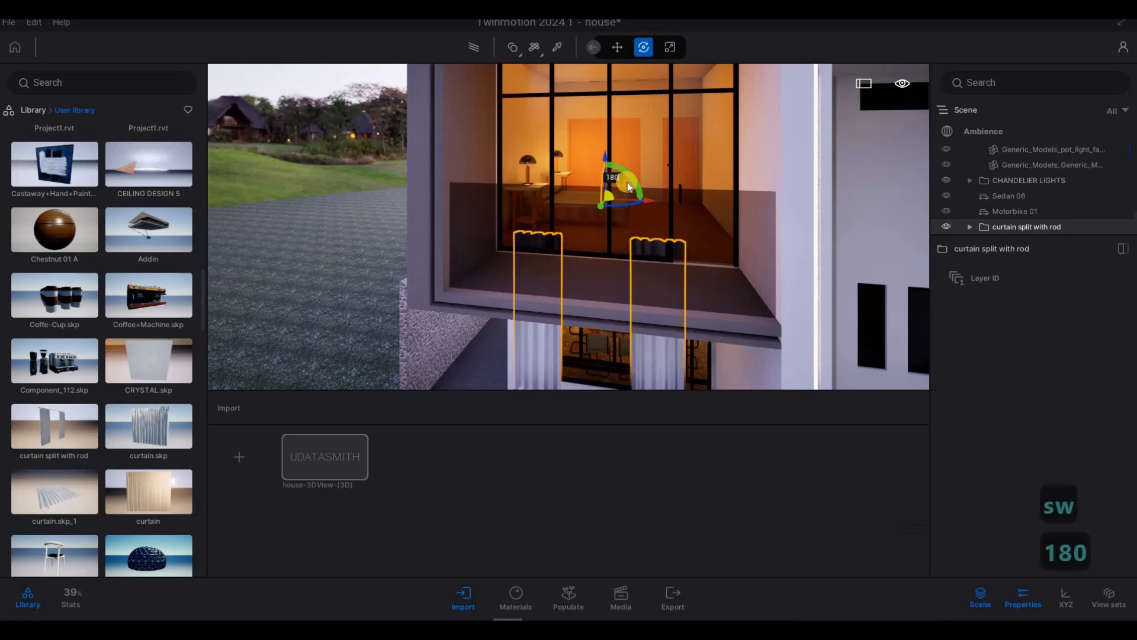
pyautogui.press('Return')
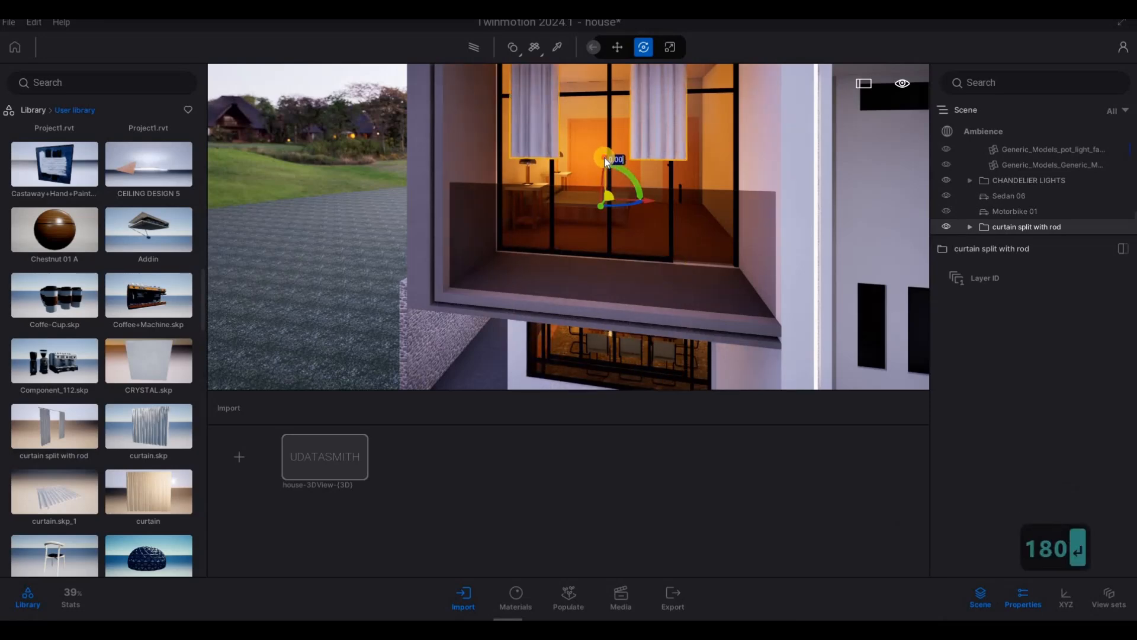
# Step: Move the curtain set into the bedroom so it hangs just inside the large window
pyautogui.moveTo(611, 204); pyautogui.dragTo(520, 246)
pyautogui.press('w')
pyautogui.press('w')
pyautogui.press('d')
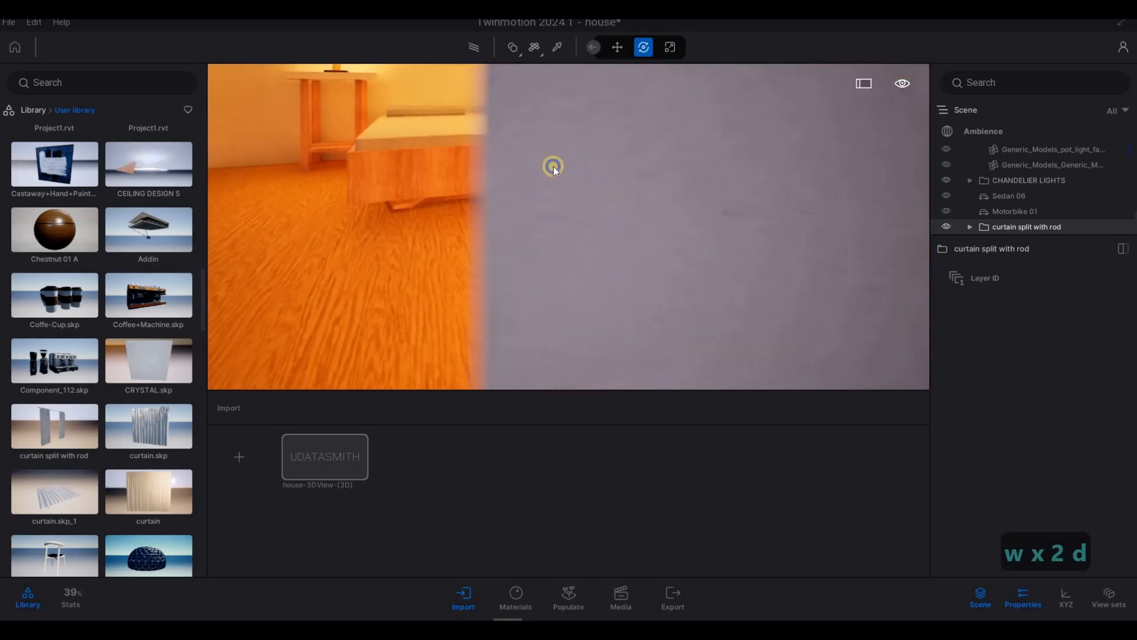
pyautogui.press('q')
pyautogui.press('d')
pyautogui.press('s')
pyautogui.press('s')
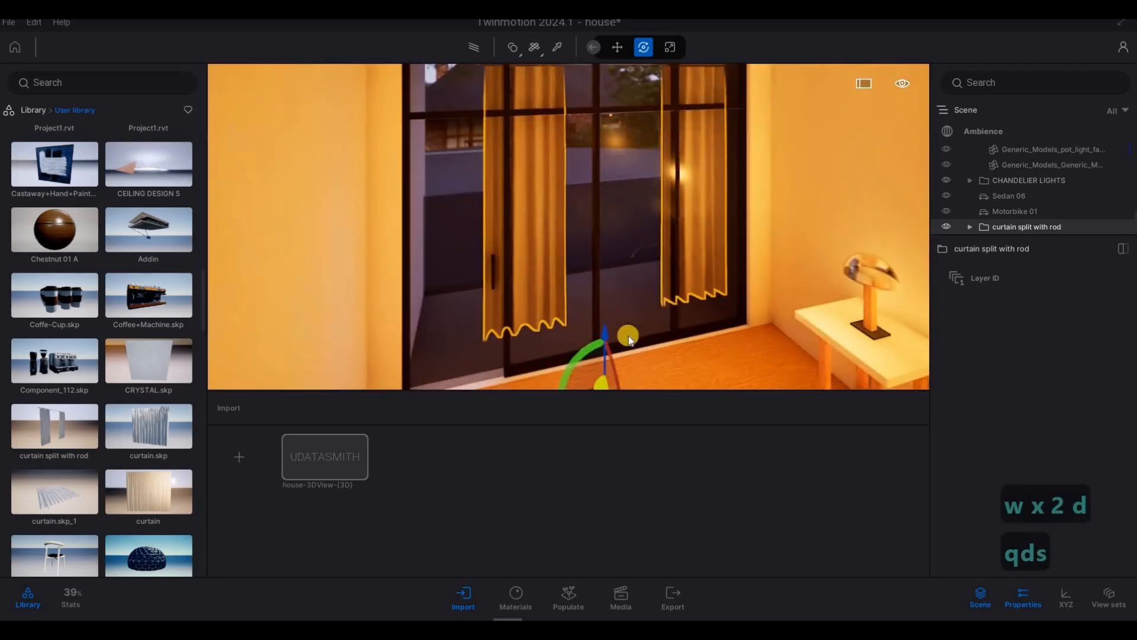
pyautogui.press('e')
pyautogui.press('w')
pyautogui.press('w')
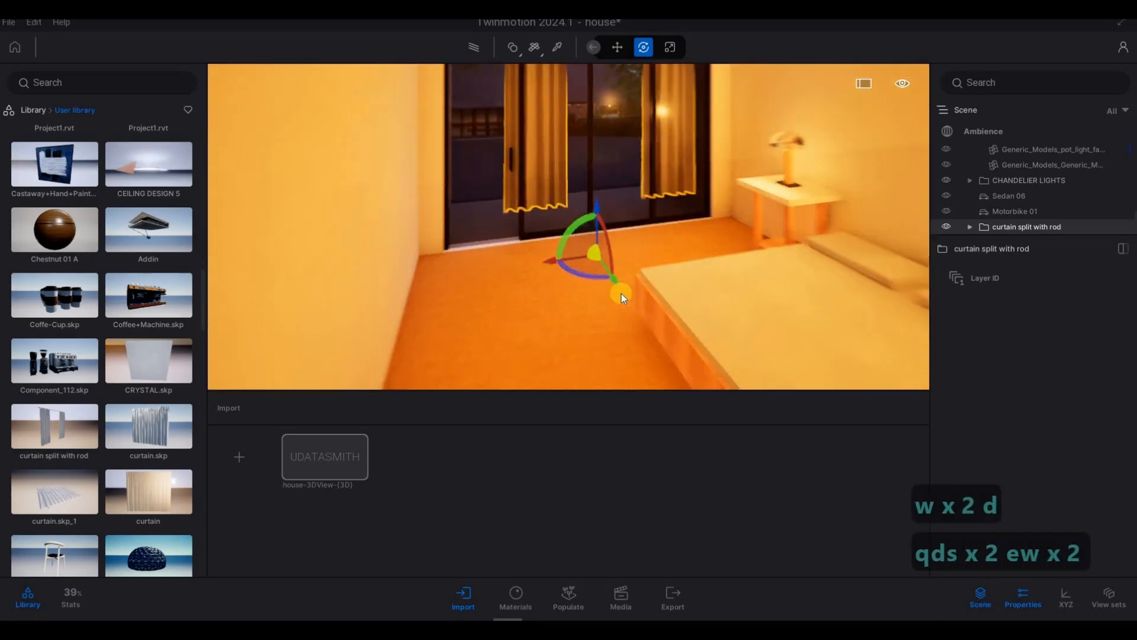
pyautogui.click(622, 293)
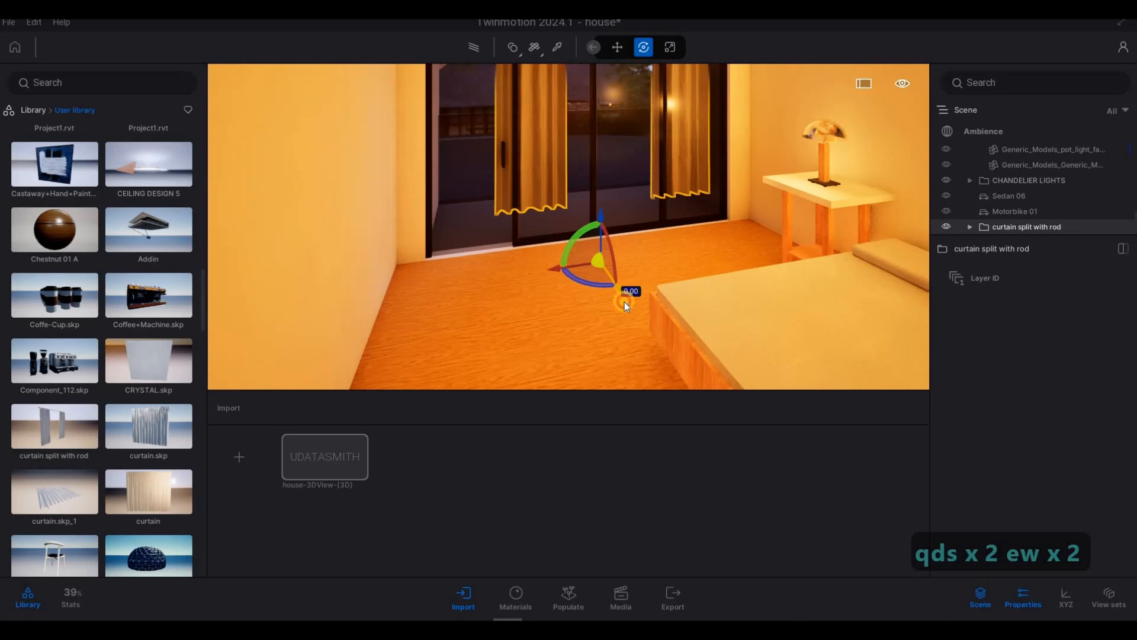
pyautogui.press('d')
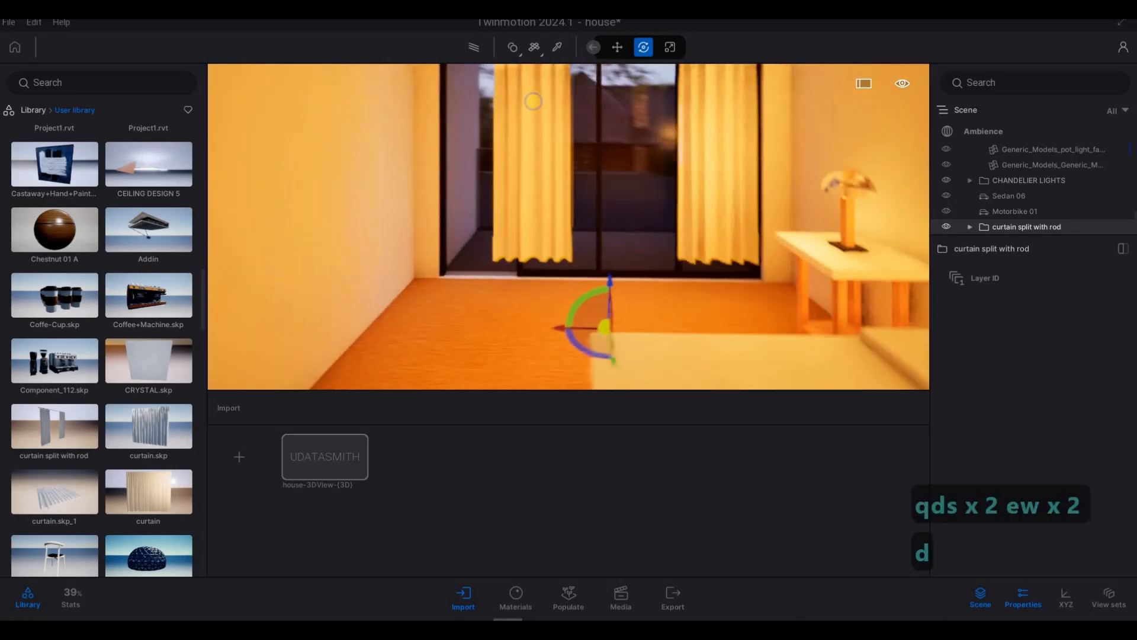
pyautogui.press('a')
pyautogui.moveTo(622, 292); pyautogui.dragTo(670, 237, button='right')
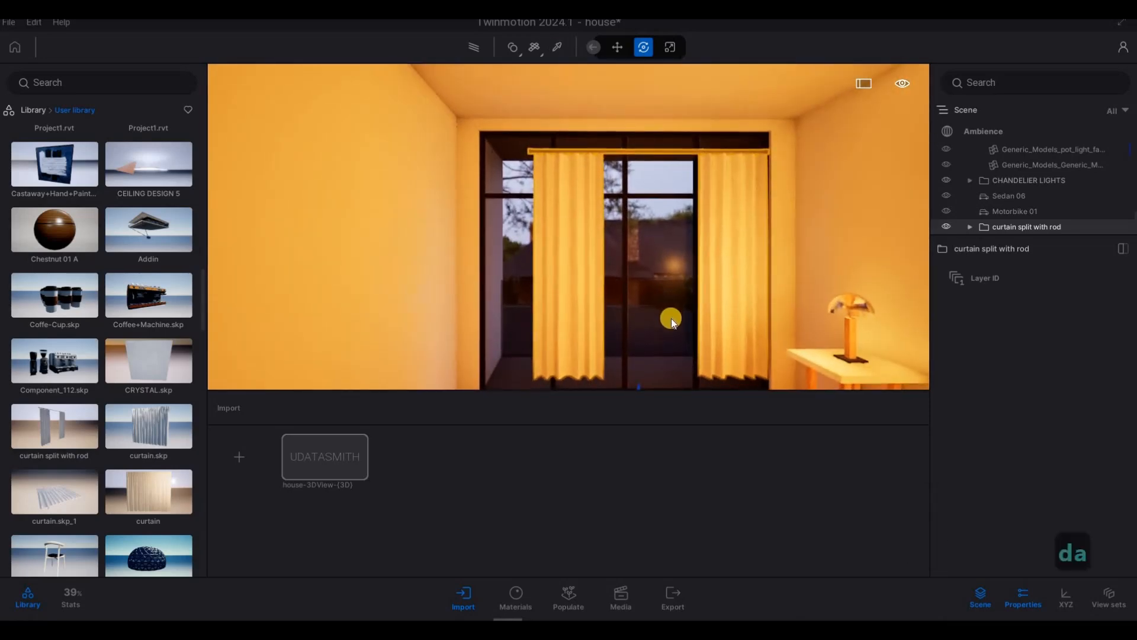
# Step: Select all three parts in the "curtain split with rod" folder and stretch them vertically to suit the window's height
pyautogui.press('e')
pyautogui.press('d')
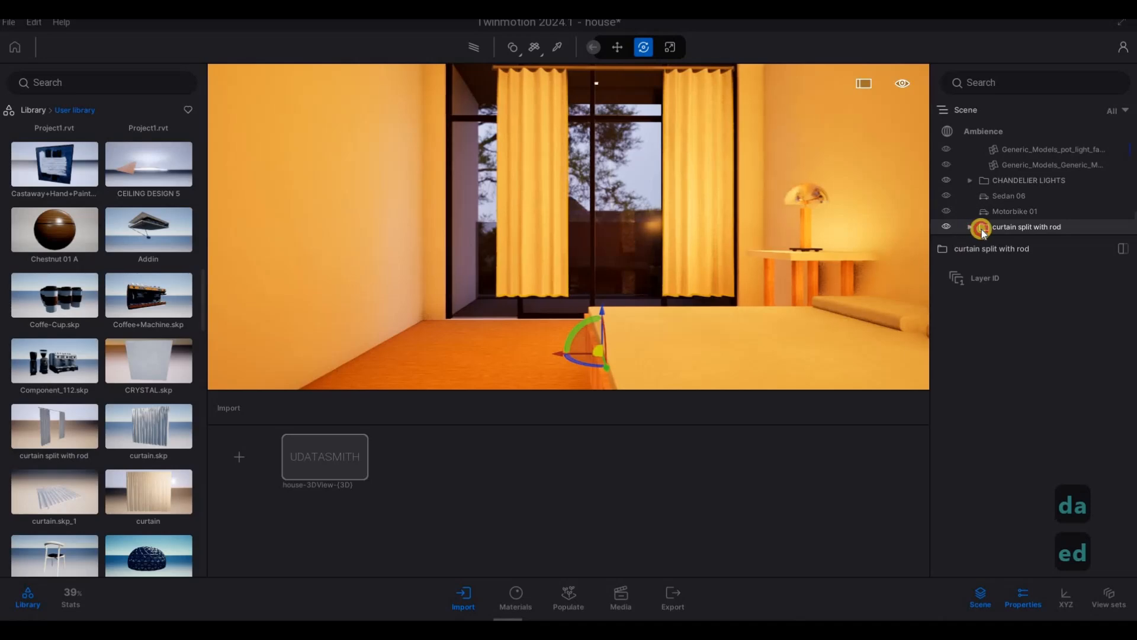
pyautogui.scroll(-2, 1013, 218)
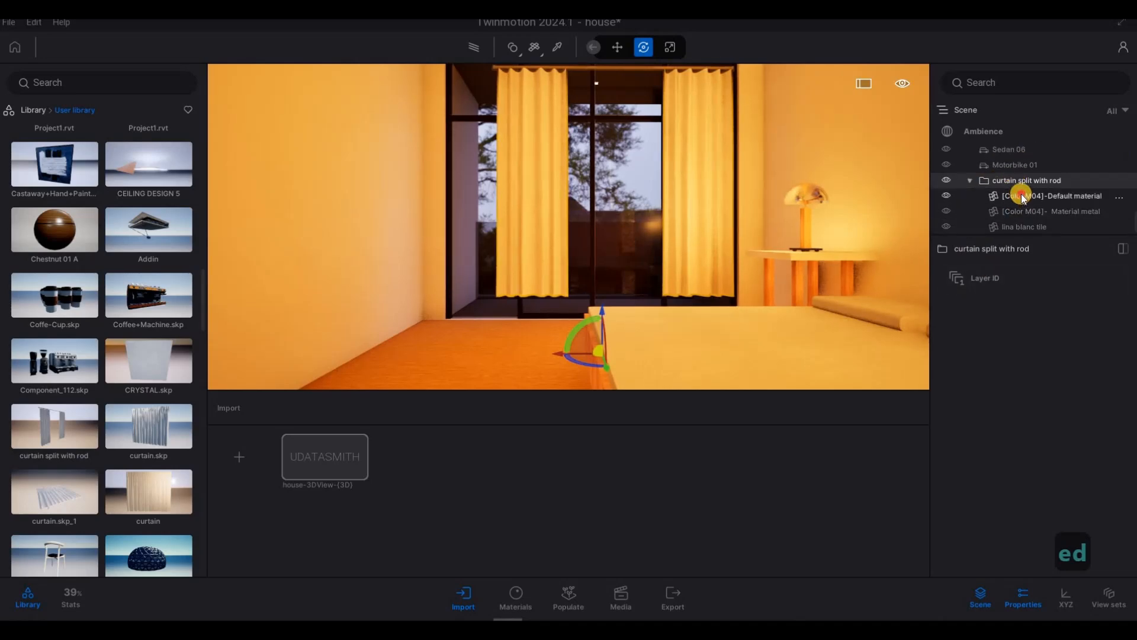
pyautogui.click(1030, 226)
pyautogui.keyDown('ctrl'); pyautogui.click(1016, 212); pyautogui.keyUp('ctrl')
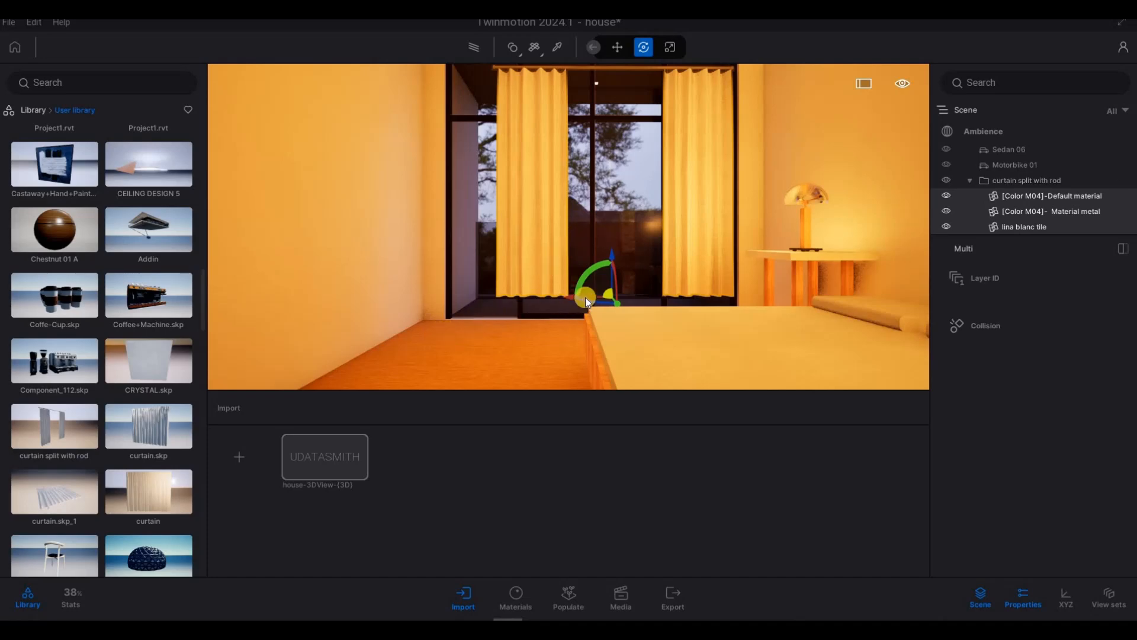
pyautogui.press('Tab')
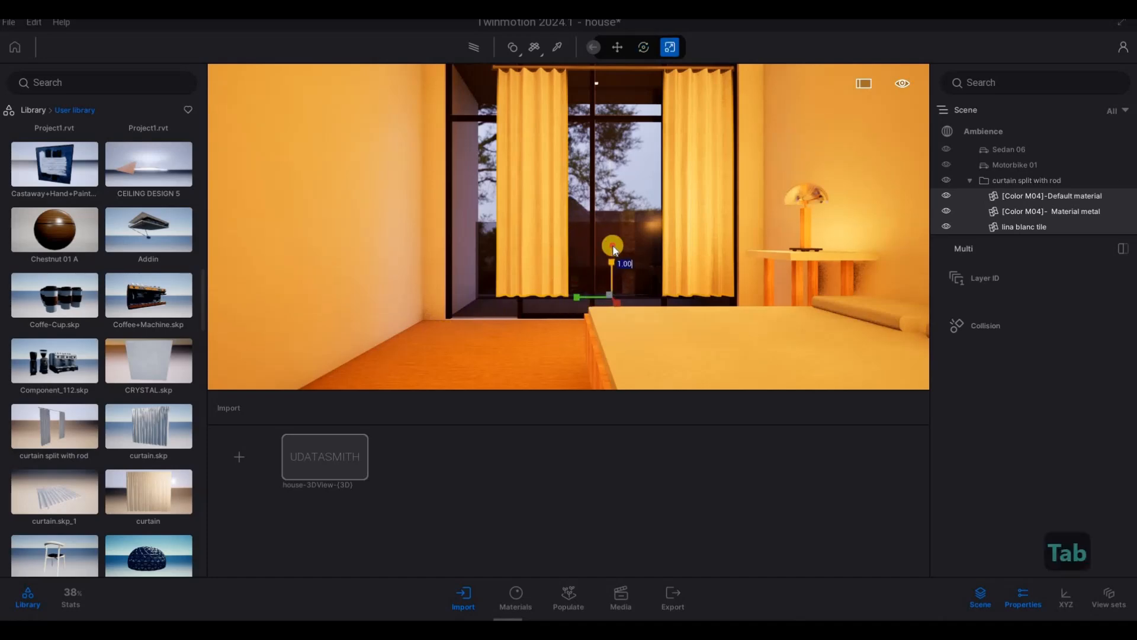
pyautogui.moveTo(645, 281); pyautogui.dragTo(652, 368, button='right')
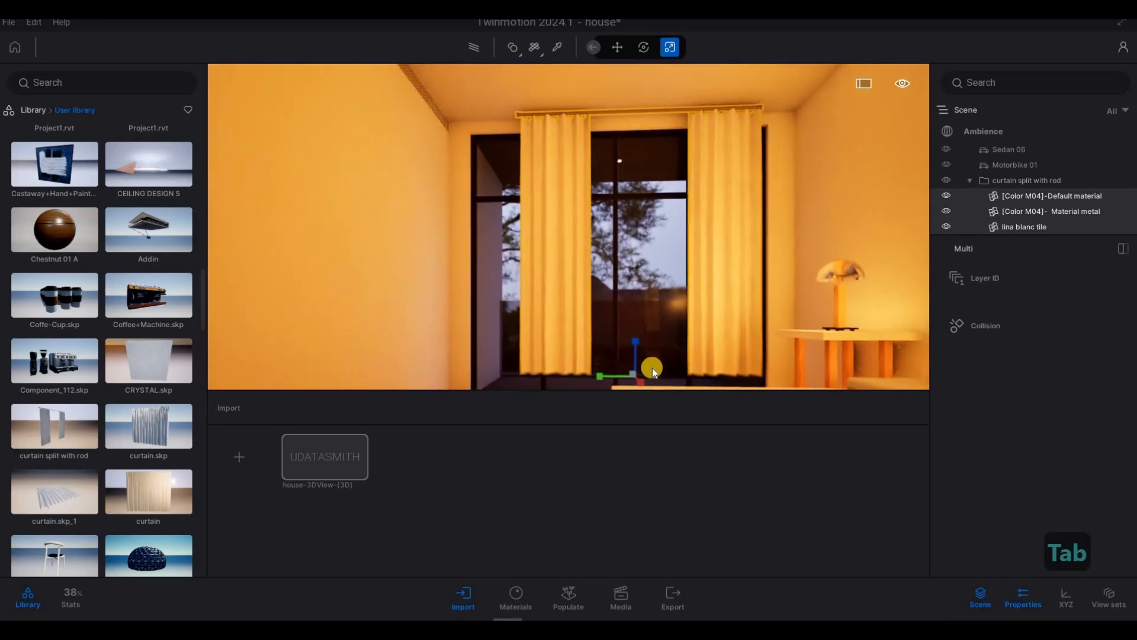
# Step: Widen the curtain set to span the whole window and lower it by about 0.225
pyautogui.click(604, 377)
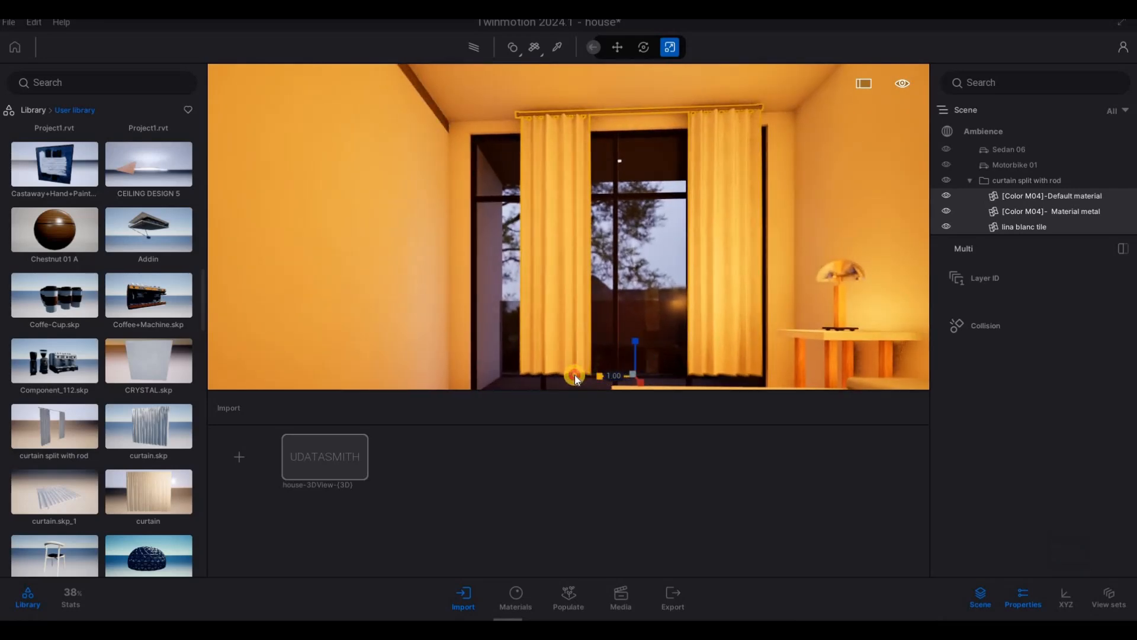
pyautogui.moveTo(574, 379); pyautogui.dragTo(598, 378)
pyautogui.press('Tab')
pyautogui.press('Tab')
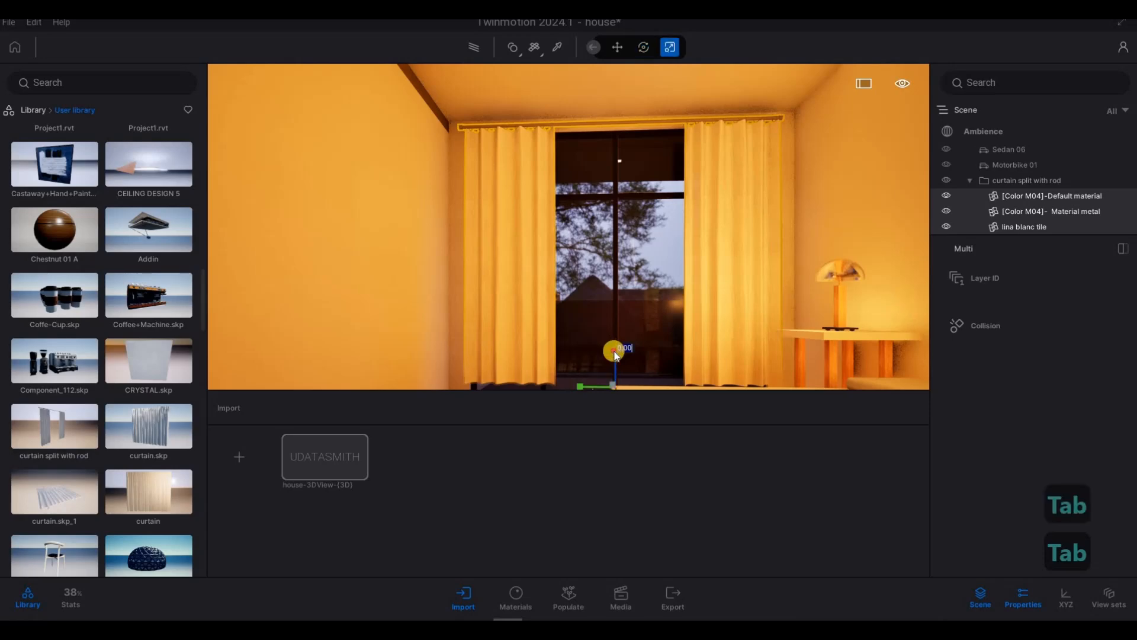
pyautogui.moveTo(615, 348); pyautogui.dragTo(607, 378)
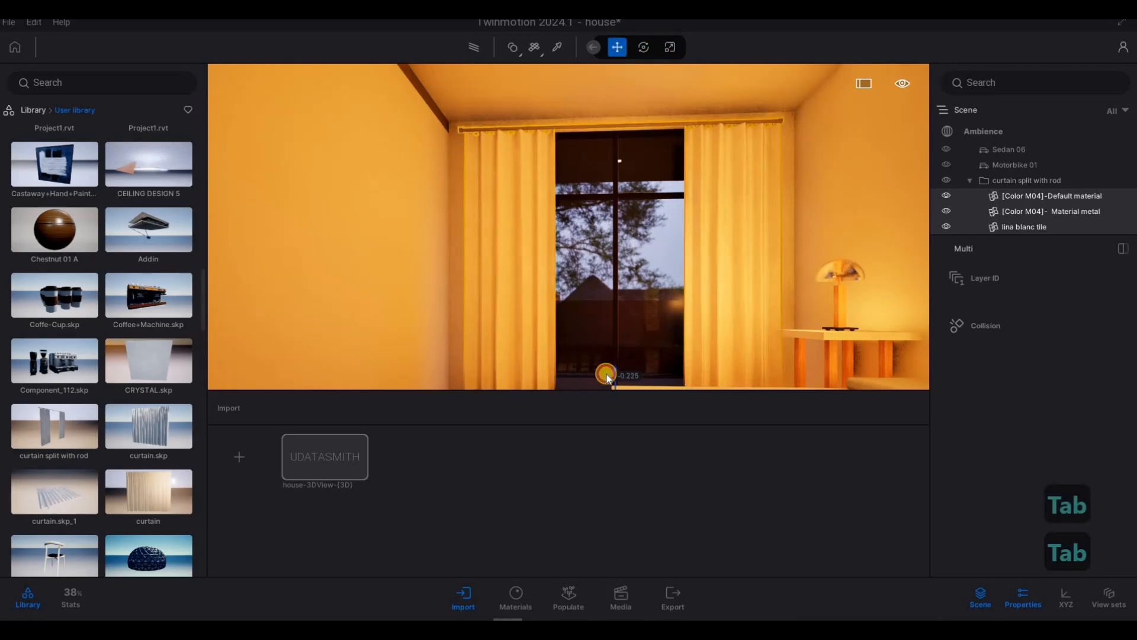
# Step: Raise the curtain set slightly in the upper-floor window, judging its height from outside the house
pyautogui.press('w')
pyautogui.press('w')
pyautogui.press('a')
pyautogui.press('a')
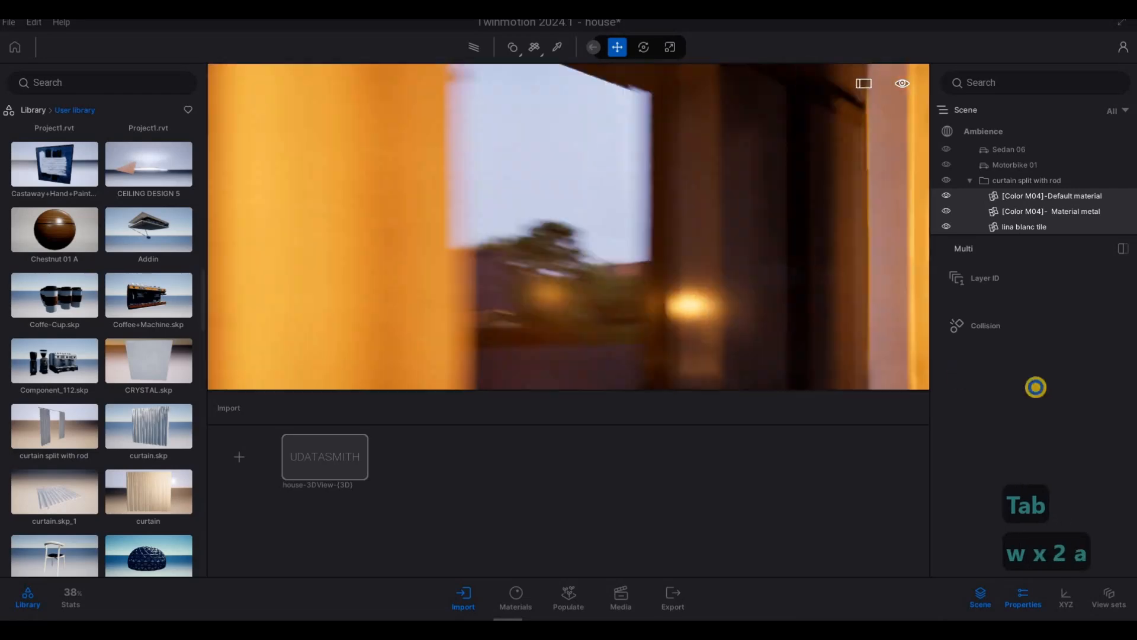
pyautogui.press('s')
pyautogui.press('a')
pyautogui.press('a')
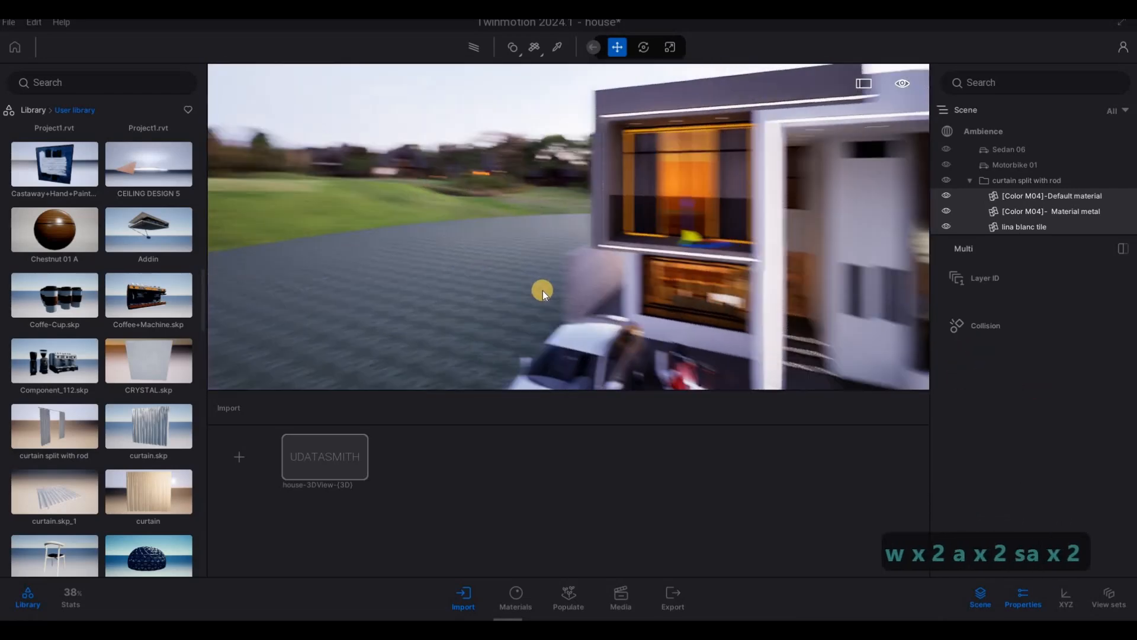
pyautogui.press('w')
pyautogui.press('a')
pyautogui.press('w')
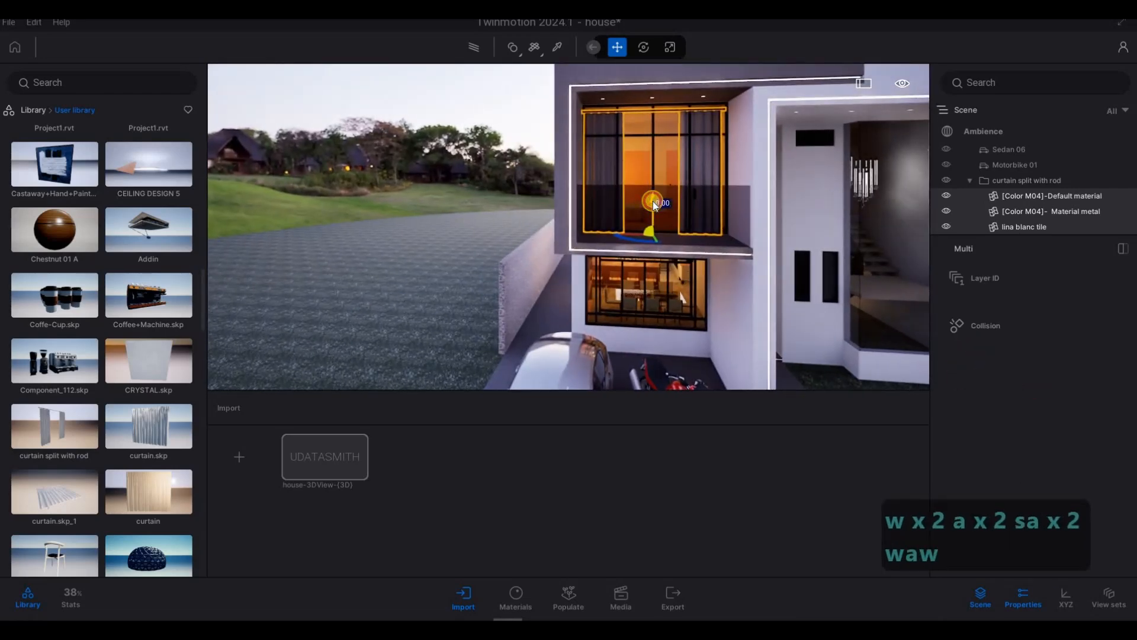
pyautogui.moveTo(653, 196); pyautogui.dragTo(653, 191)
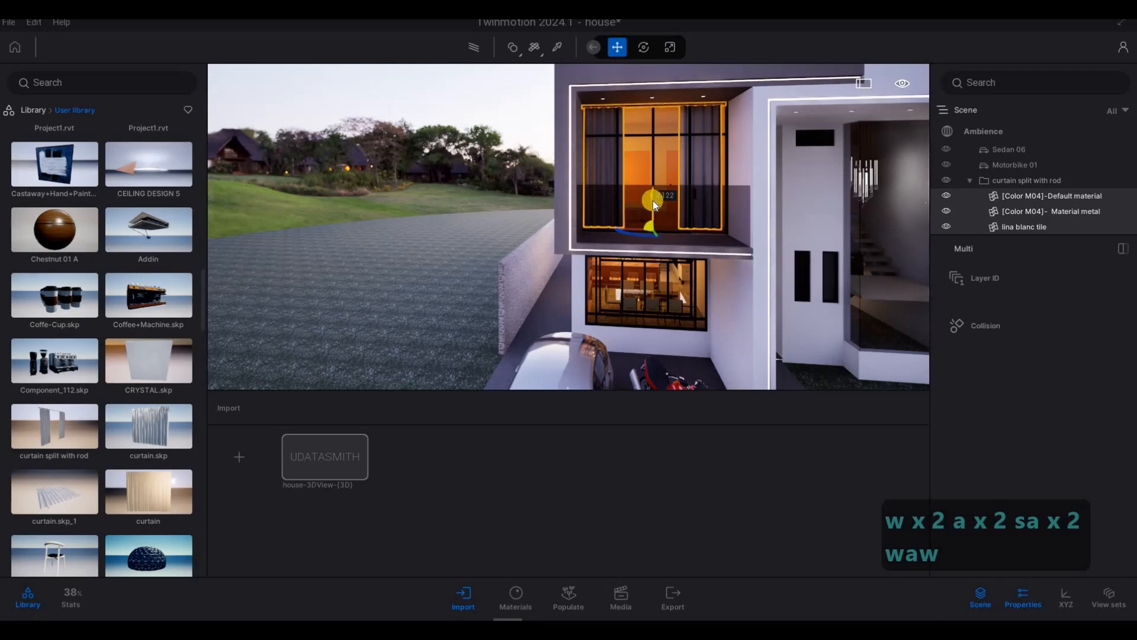
# Step: Inspect the fit of the curtains around the window from outside the house and from inside the bedroom
pyautogui.press('e')
pyautogui.press('w')
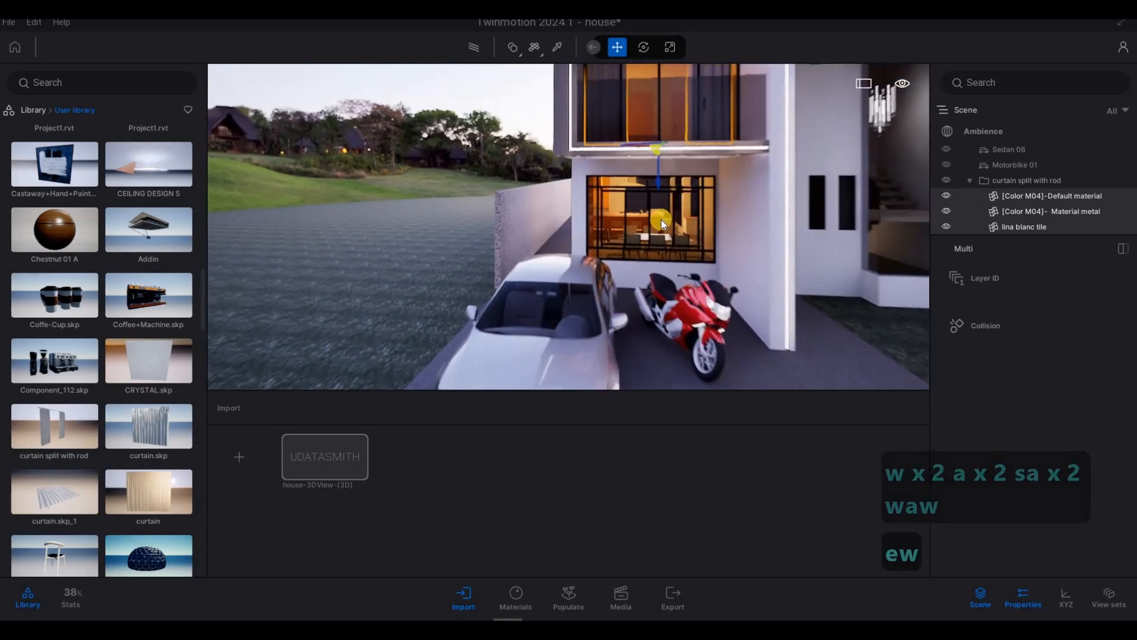
pyautogui.press('q')
pyautogui.press('w')
pyautogui.press('d')
pyautogui.press('w')
pyautogui.press('q')
pyautogui.press('d')
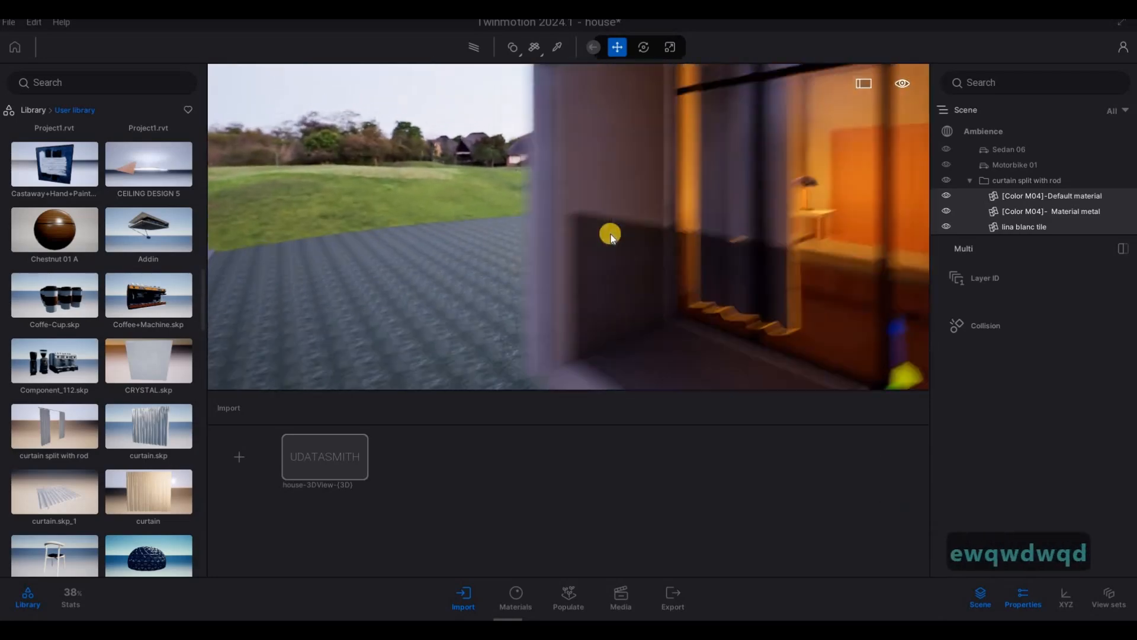
pyautogui.press('a')
pyautogui.press('d')
pyautogui.press('d')
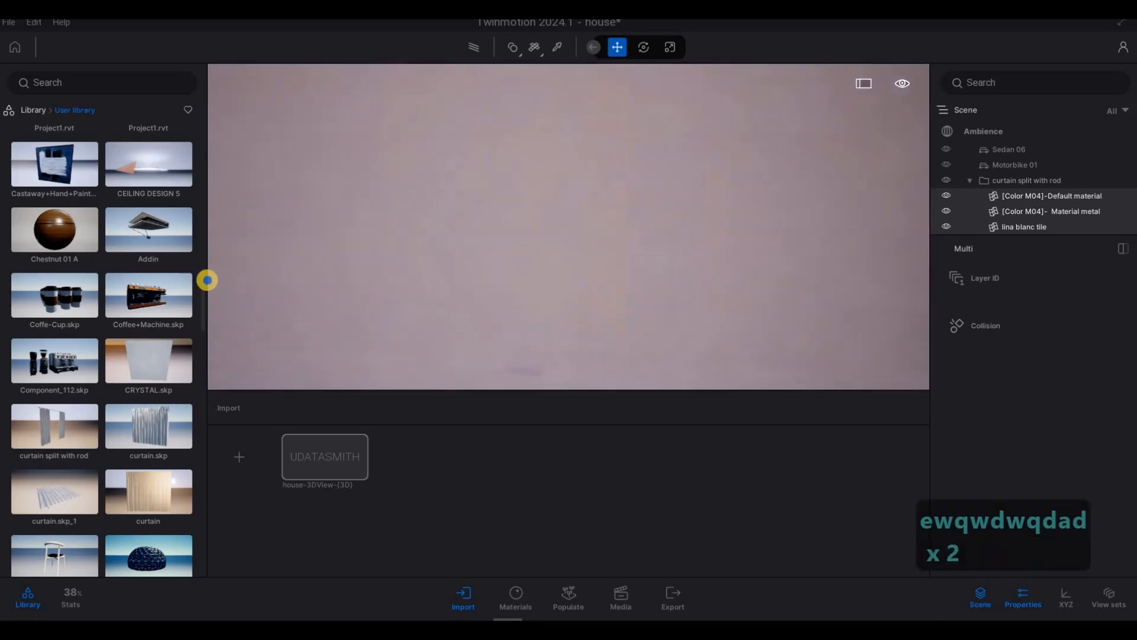
pyautogui.press('d')
pyautogui.press('w')
pyautogui.press('d')
pyautogui.moveTo(321, 68); pyautogui.dragTo(263, 69, button='right')
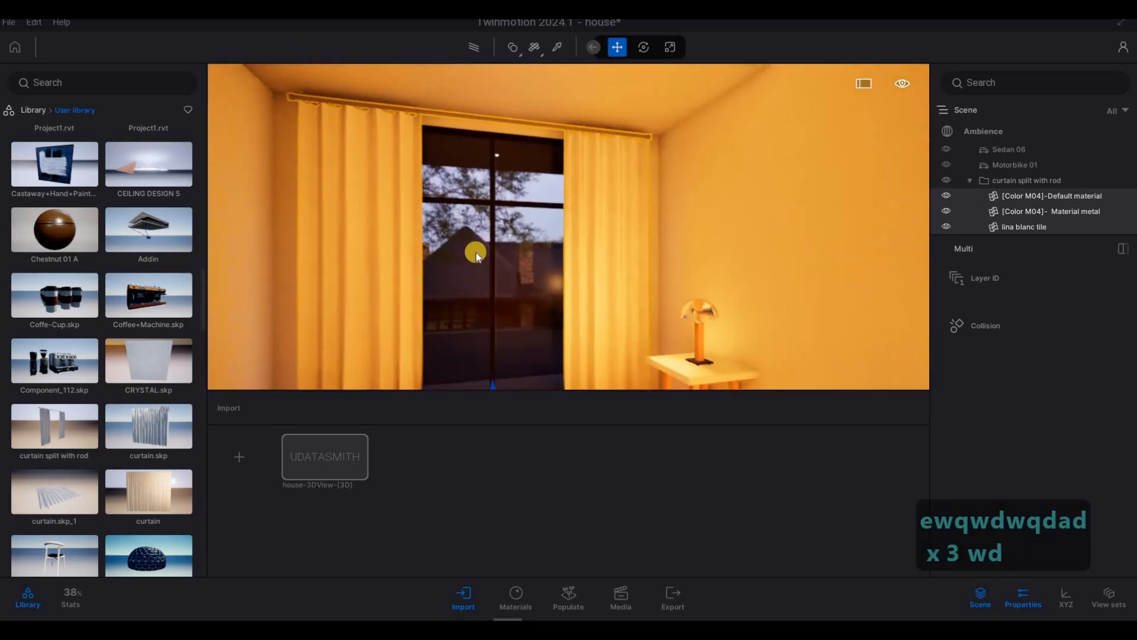
pyautogui.press('d')
pyautogui.press('s')
pyautogui.press('w')
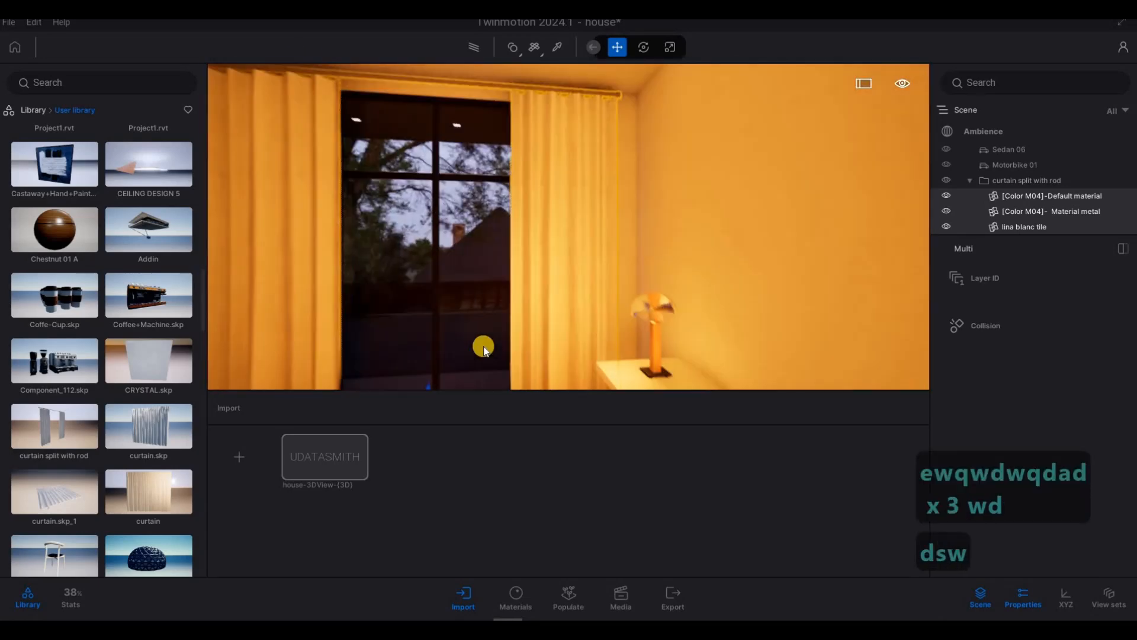
pyautogui.press('a')
pyautogui.press('s')
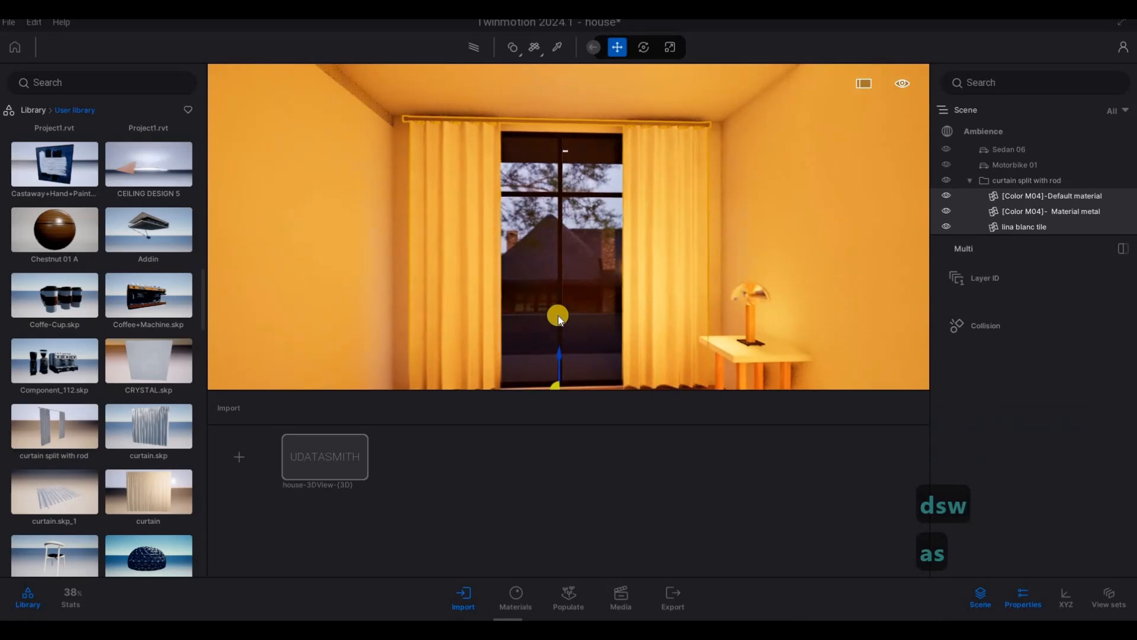
# Step: Lower the curtain set slightly in the bedroom window and nudge its position from outside the house
pyautogui.press('e')
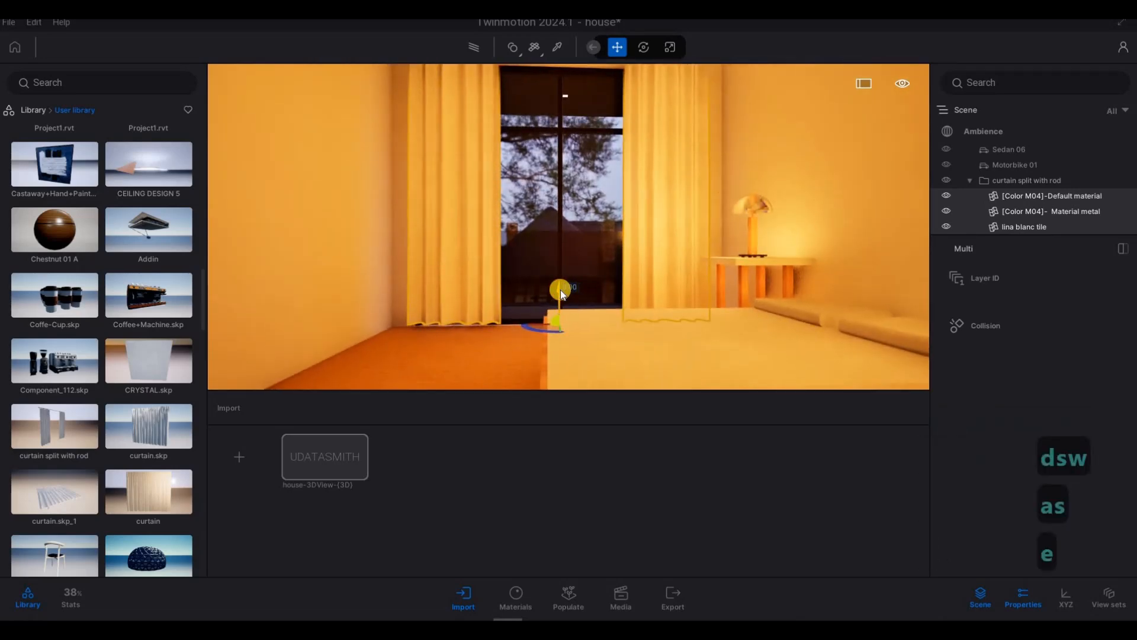
pyautogui.moveTo(560, 290); pyautogui.dragTo(553, 315)
pyautogui.moveTo(576, 128); pyautogui.dragTo(998, 339, button='right')
pyautogui.press('a')
pyautogui.press('w')
pyautogui.press('a')
pyautogui.press('a')
pyautogui.press('a')
pyautogui.press('s')
pyautogui.moveTo(698, 306); pyautogui.dragTo(780, 372, button='right')
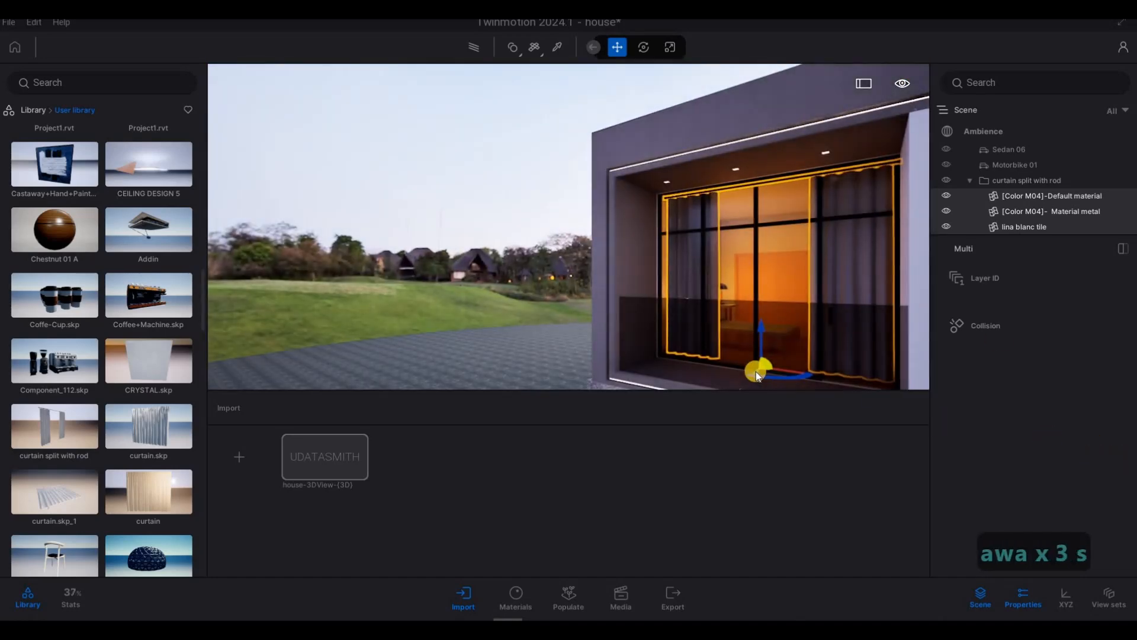
pyautogui.press('Tab')
pyautogui.moveTo(752, 376); pyautogui.dragTo(751, 381)
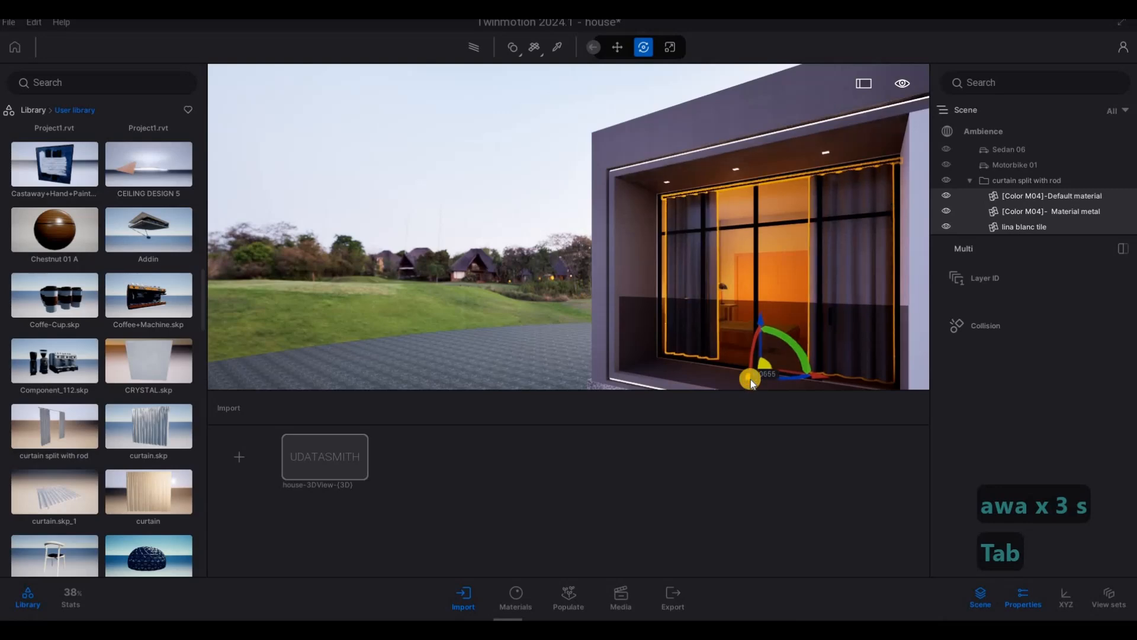
# Step: Inspect the bedroom curtains' fit against the window frame from several angles outside the house
pyautogui.press('w')
pyautogui.press('a')
pyautogui.press('s')
pyautogui.press('w')
pyautogui.press('e')
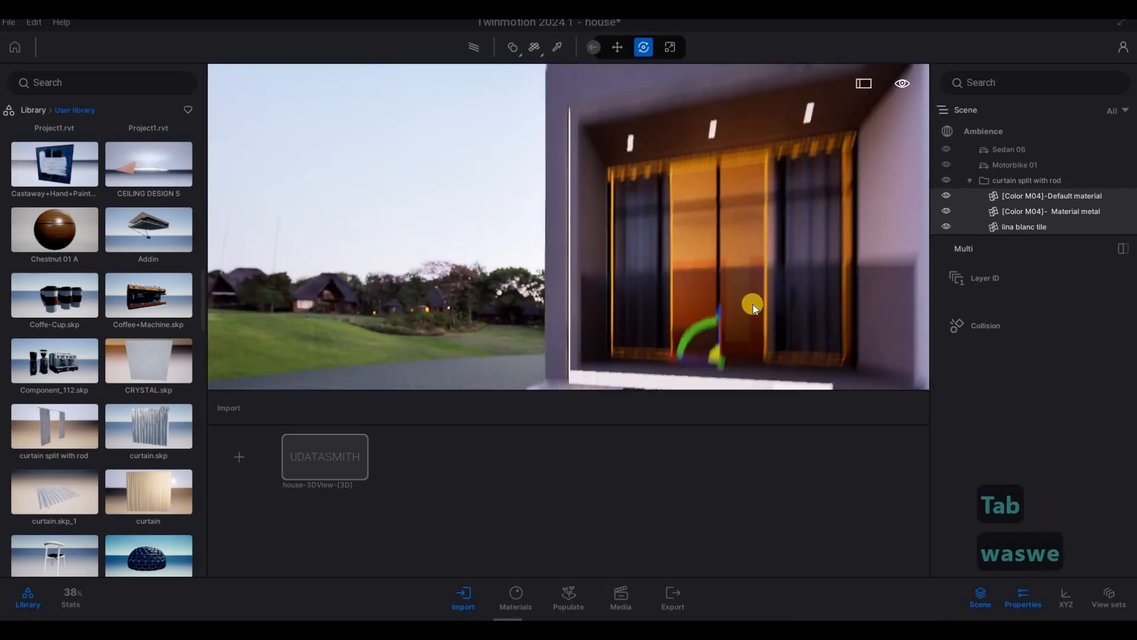
pyautogui.press('d')
pyautogui.press('q')
pyautogui.moveTo(669, 335); pyautogui.dragTo(475, 388, button='right')
pyautogui.press('d')
pyautogui.press('w')
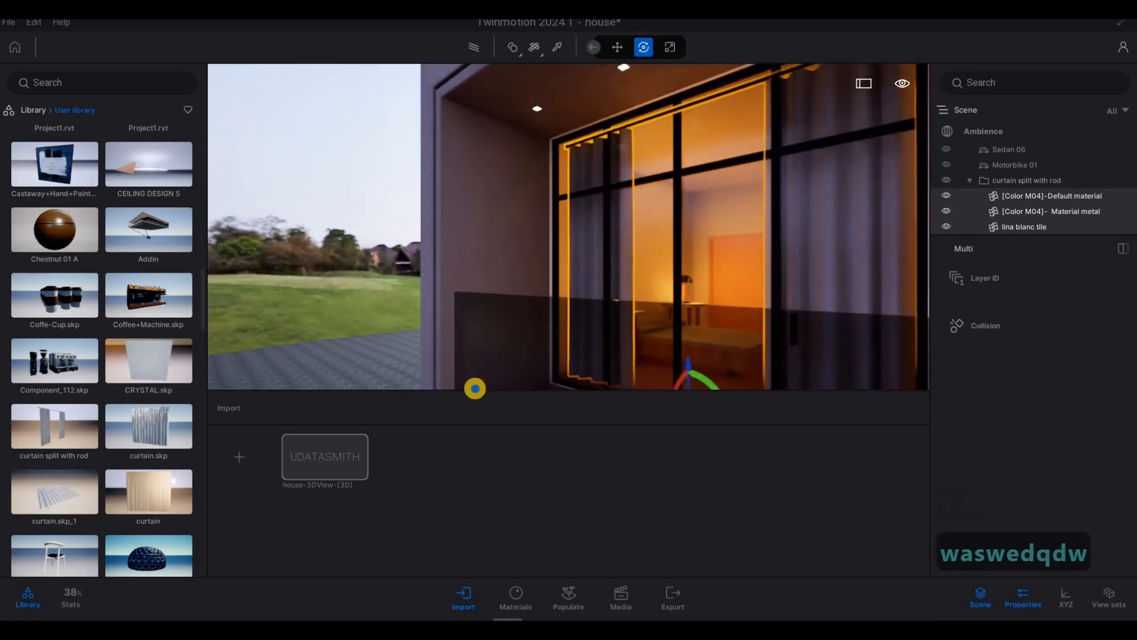
pyautogui.press('d')
pyautogui.press('s')
pyautogui.press('a')
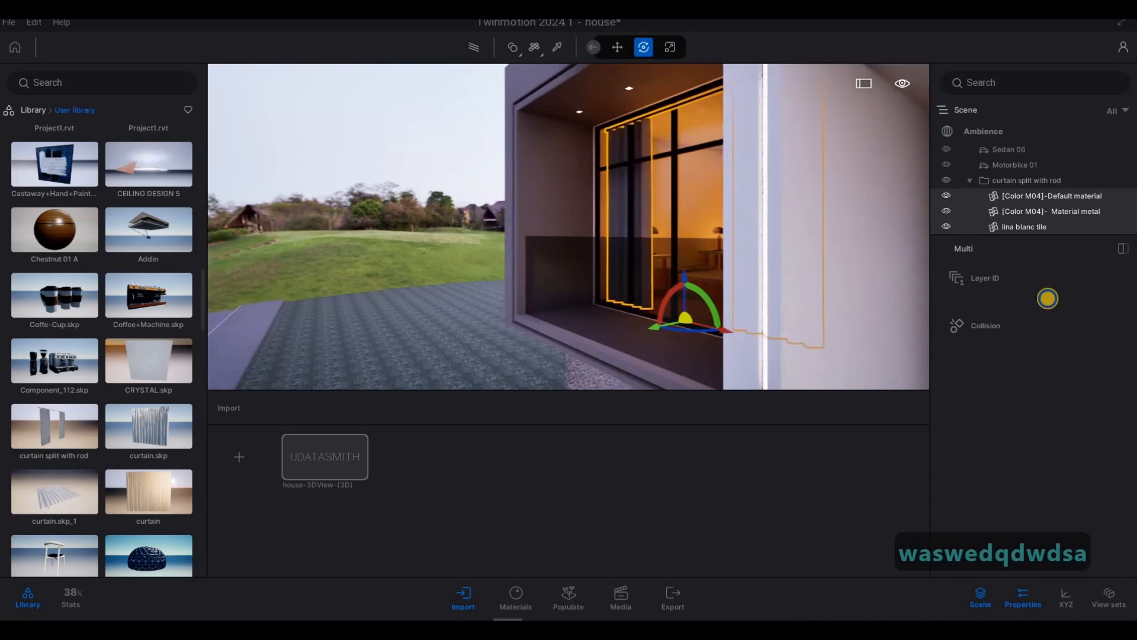
# Step: Copy the curtain set straight down from the bedroom window to the ground-floor window behind the motorbike
pyautogui.press('a')
pyautogui.press('s')
pyautogui.press('e')
pyautogui.press('w')
pyautogui.press('e')
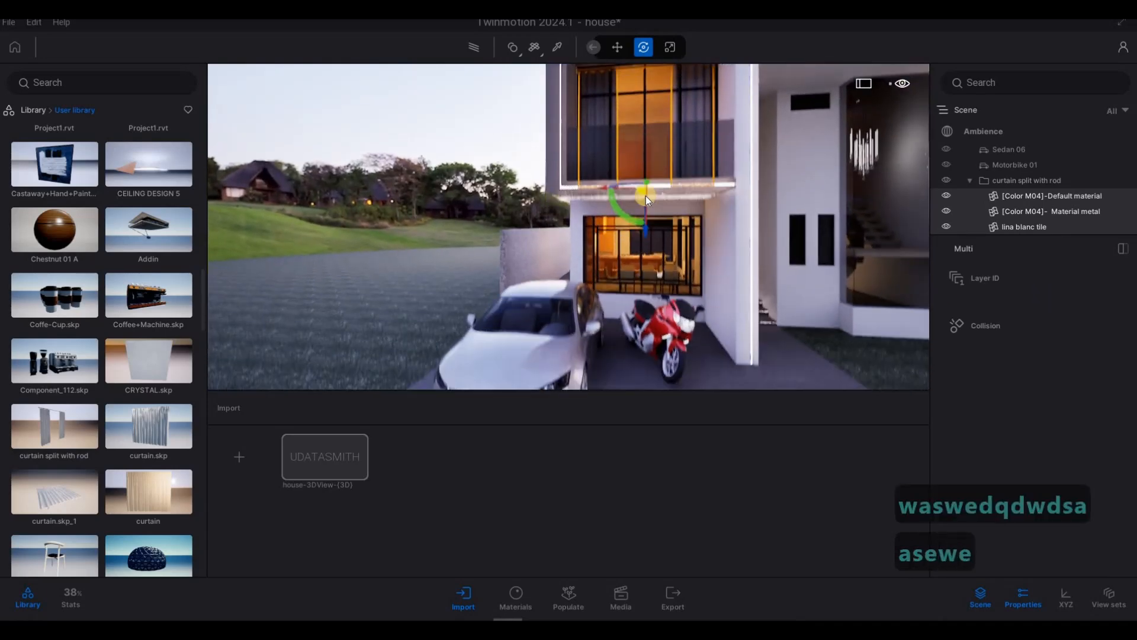
pyautogui.moveTo(642, 204); pyautogui.dragTo(644, 358)
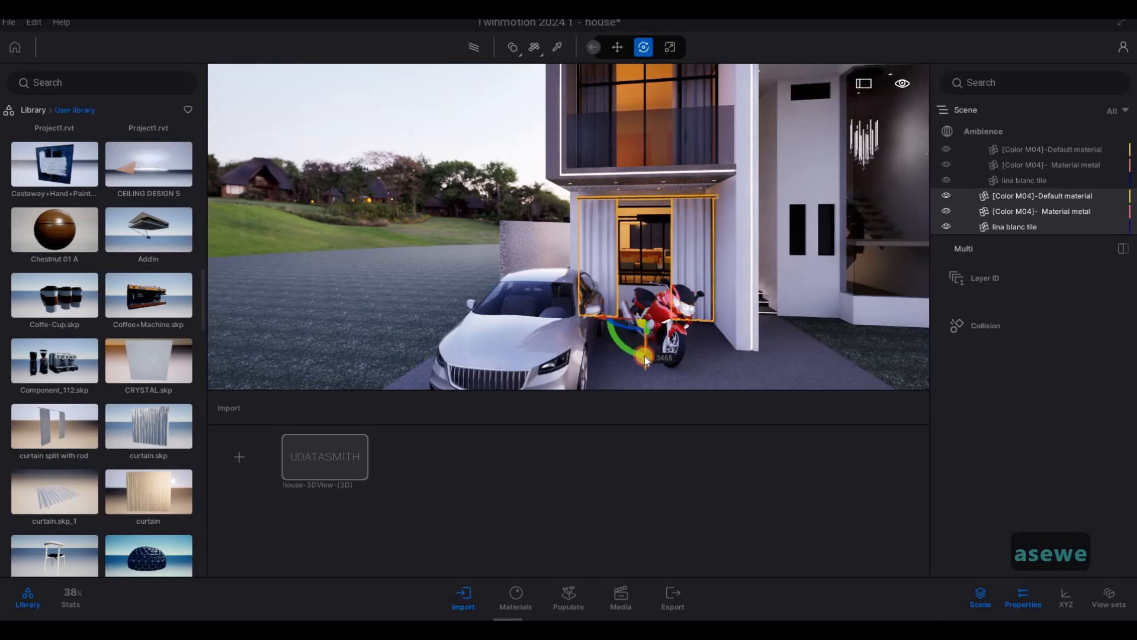
pyautogui.keyDown('alt'); pyautogui.moveTo(579, 396); pyautogui.dragTo(580, 397); pyautogui.keyUp('alt')
# Step: Shift the copied curtain set slightly in depth at the ground-floor window
pyautogui.press('d')
pyautogui.press('w')
pyautogui.moveTo(579, 333); pyautogui.dragTo(579, 334, button='right')
pyautogui.press('d')
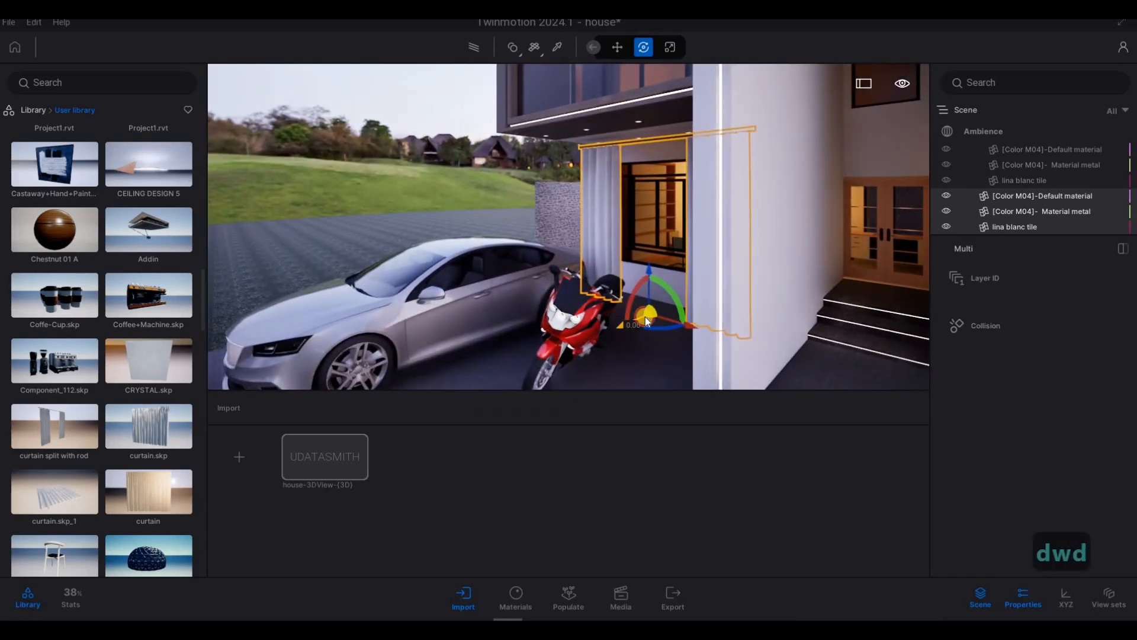
pyautogui.moveTo(658, 310); pyautogui.dragTo(674, 300)
# Step: Inspect the fit of the copied curtains from inside the ground-floor dining room
pyautogui.press('a')
pyautogui.moveTo(678, 297); pyautogui.dragTo(109, 254, button='right')
pyautogui.press('w')
pyautogui.press('w')
pyautogui.press('d')
pyautogui.press('w')
pyautogui.press('d')
pyautogui.press('d')
pyautogui.press('d')
pyautogui.press('s')
pyautogui.press('d')
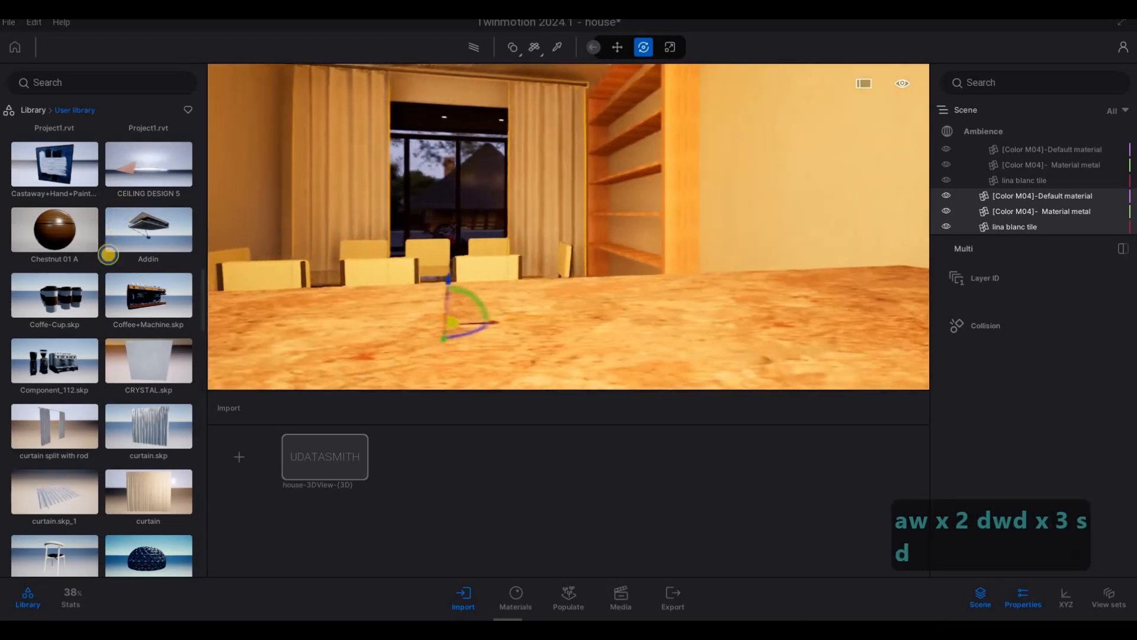
pyautogui.press('w')
pyautogui.press('q')
# Step: Look through the house up to the tall space with the hanging tube chandelier and recessed ceiling fixtures
pyautogui.moveTo(330, 344); pyautogui.dragTo(21, 107, button='right')
pyautogui.press('a')
pyautogui.press('a')
pyautogui.press('a')
pyautogui.press('a')
pyautogui.press('a')
pyautogui.press('a')
pyautogui.press('s')
pyautogui.press('a')
pyautogui.press('w')
pyautogui.press('w')
pyautogui.press('e')
pyautogui.press('a')
pyautogui.press('s')
pyautogui.press('d')
pyautogui.press('s')
pyautogui.press('q')
pyautogui.press('d')
pyautogui.press('a')
pyautogui.press('d')
pyautogui.press('d')
pyautogui.press('d')
pyautogui.press('a')
pyautogui.press('d')
pyautogui.press('d')
pyautogui.press('d')
pyautogui.press('w')
pyautogui.press('w')
pyautogui.press('a')
pyautogui.press('w')
pyautogui.press('d')
pyautogui.press('d')
pyautogui.press('s')
pyautogui.press('w')
pyautogui.press('w')
pyautogui.press('w')
pyautogui.press('q')
pyautogui.press('w')
pyautogui.press('a')
pyautogui.press('d')
# Step: Place a Spot light from the Lights library at the square ceiling fixture near the corner beyond the chandelier
pyautogui.click(21, 107)
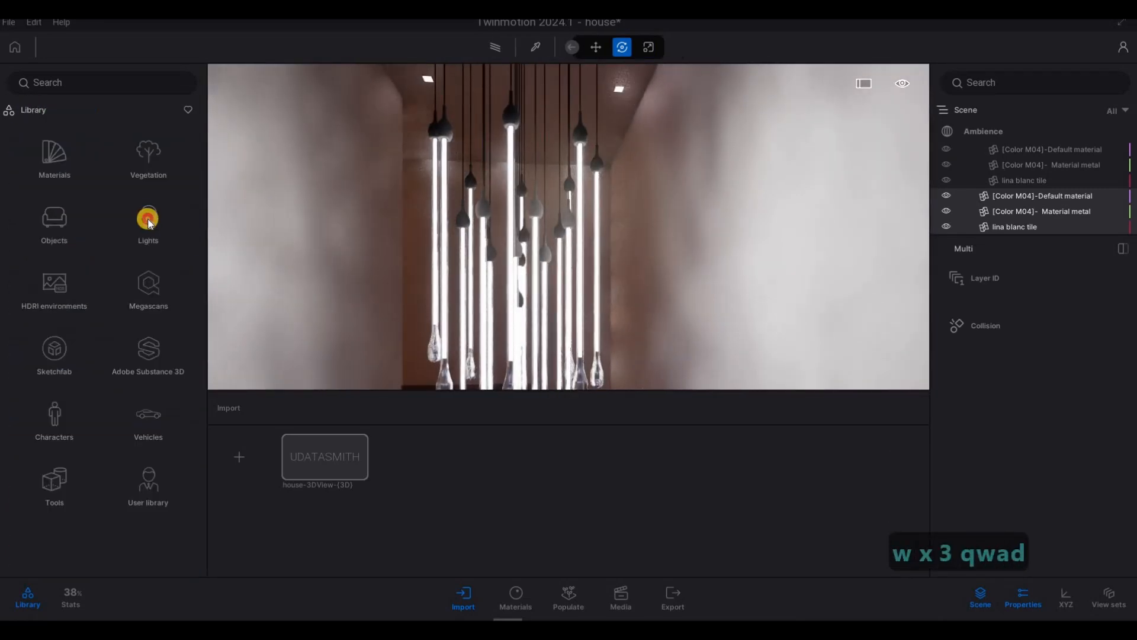
pyautogui.click(148, 225)
pyautogui.press('d')
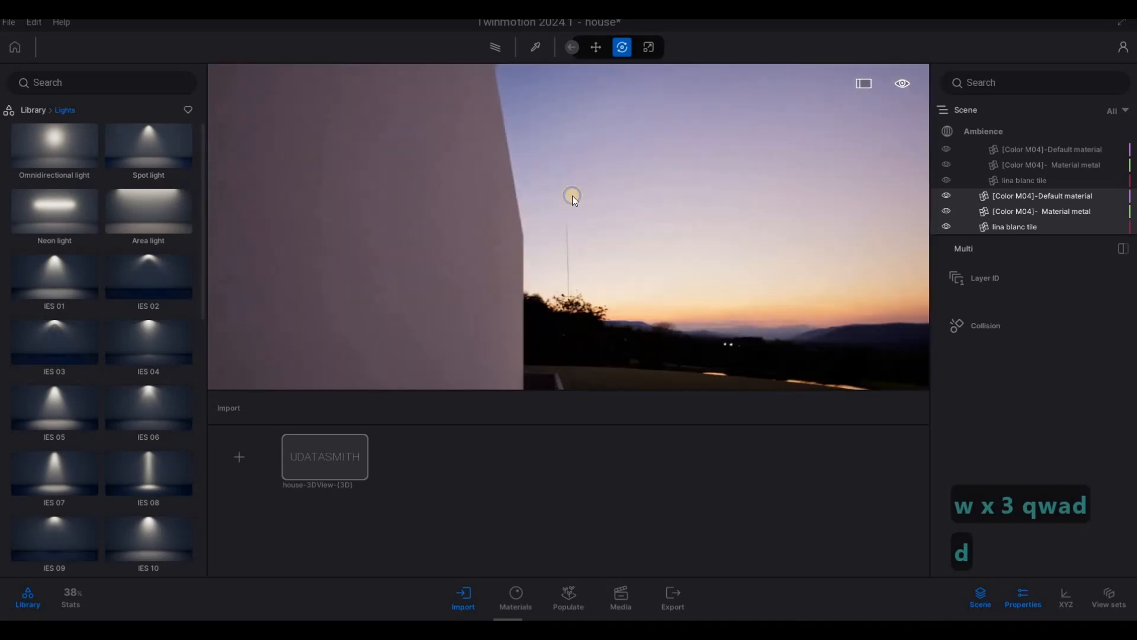
pyautogui.press('a')
pyautogui.press('w')
pyautogui.press('d')
pyautogui.moveTo(587, 194); pyautogui.dragTo(169, 159, button='right')
pyautogui.press('q')
pyautogui.press('w')
pyautogui.press('a')
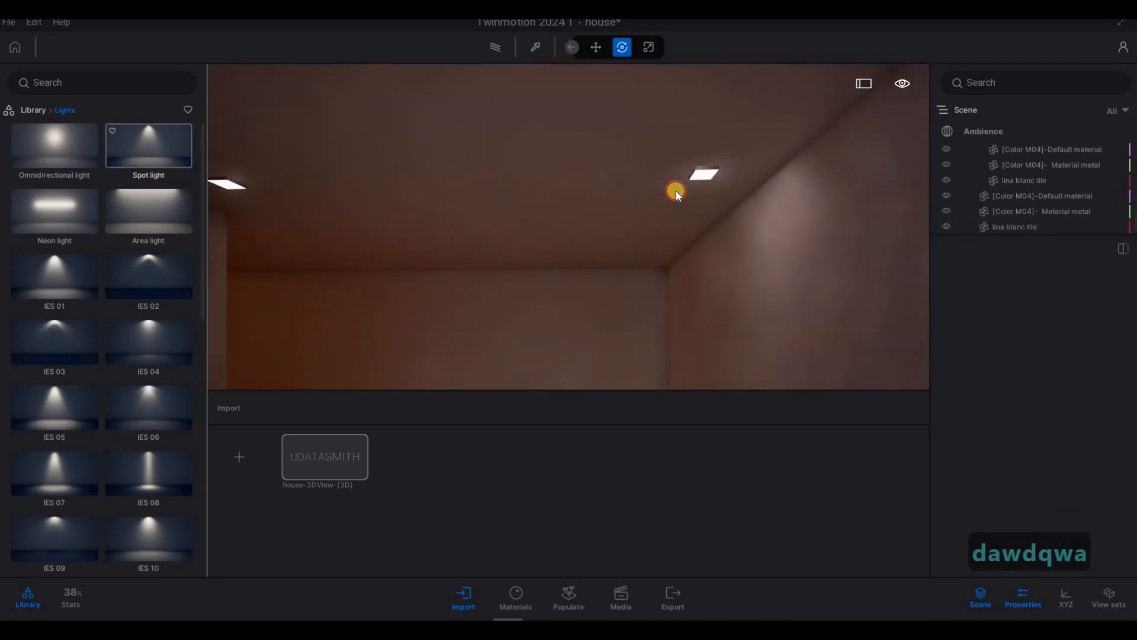
pyautogui.moveTo(676, 191); pyautogui.dragTo(699, 178)
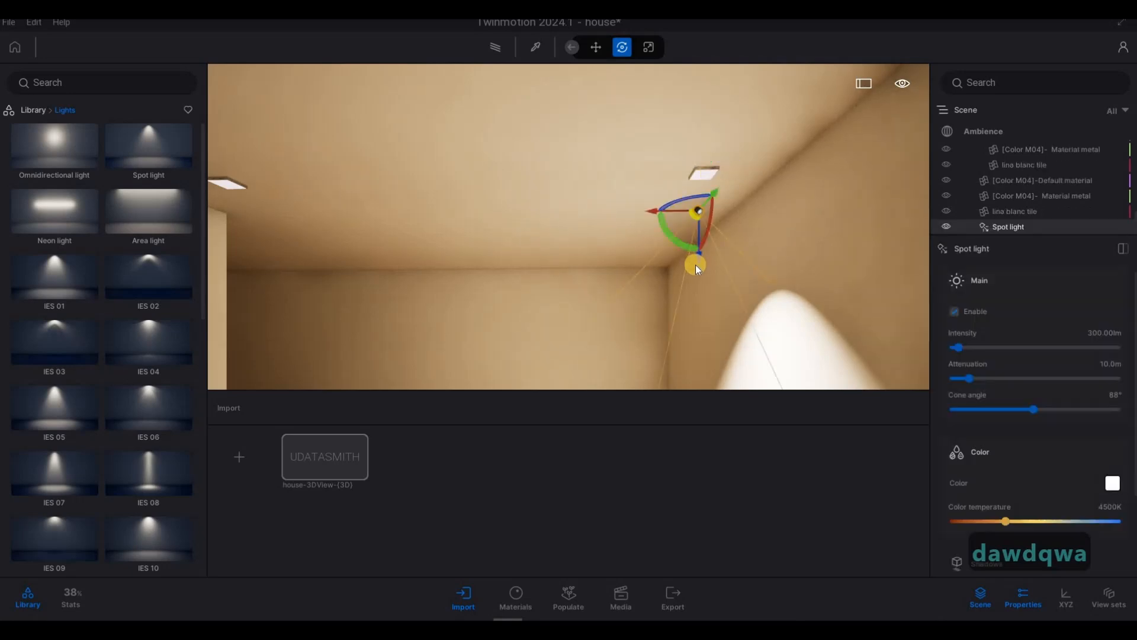
# Step: Align the spot light with the square ceiling fixture near the corner
pyautogui.moveTo(716, 230); pyautogui.dragTo(1000, 261)
pyautogui.press('w')
pyautogui.press('s')
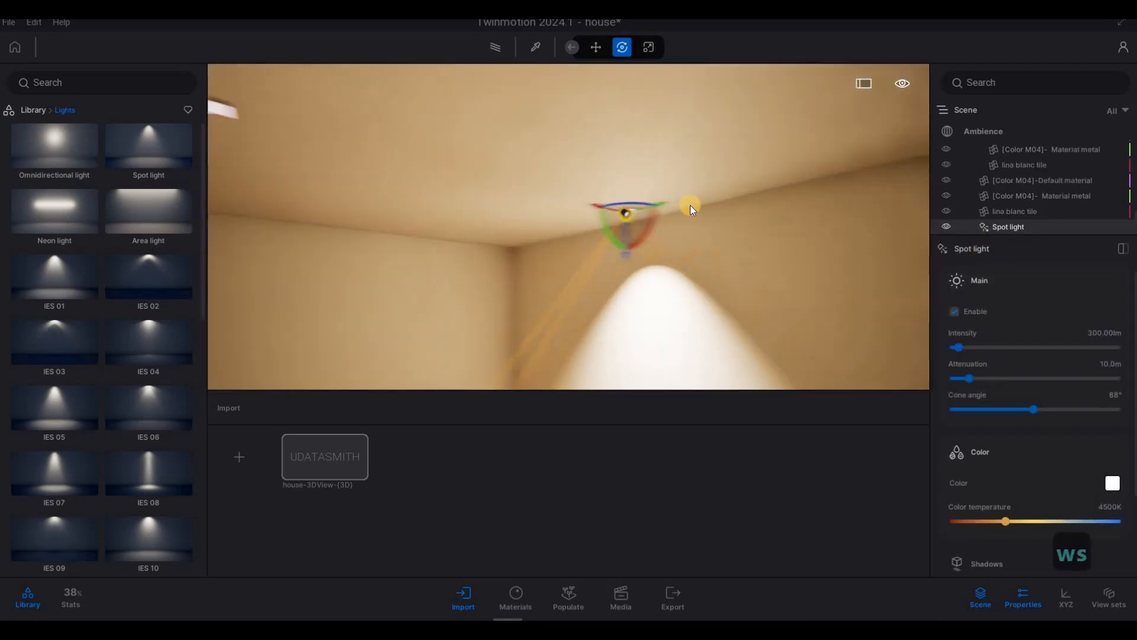
pyautogui.press('w')
pyautogui.press('a')
pyautogui.press('d')
pyautogui.press('a')
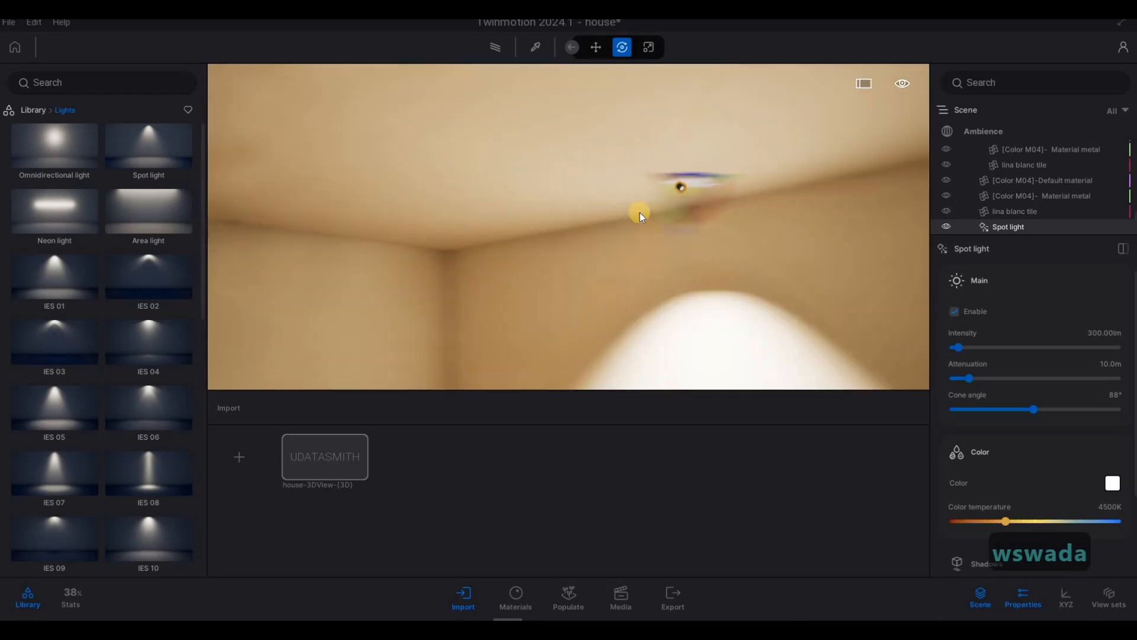
# Step: Set the spot light's intensity to 10 lm and its color temperature to 2967K
pyautogui.moveTo(680, 210); pyautogui.dragTo(1108, 348)
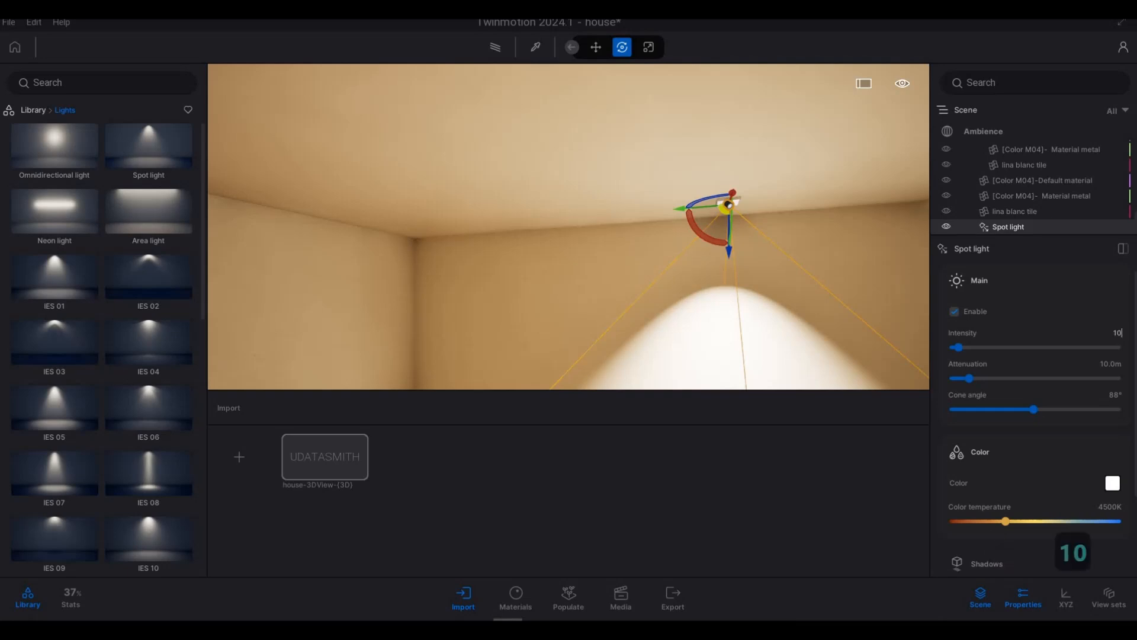
pyautogui.moveTo(1004, 521); pyautogui.dragTo(984, 521)
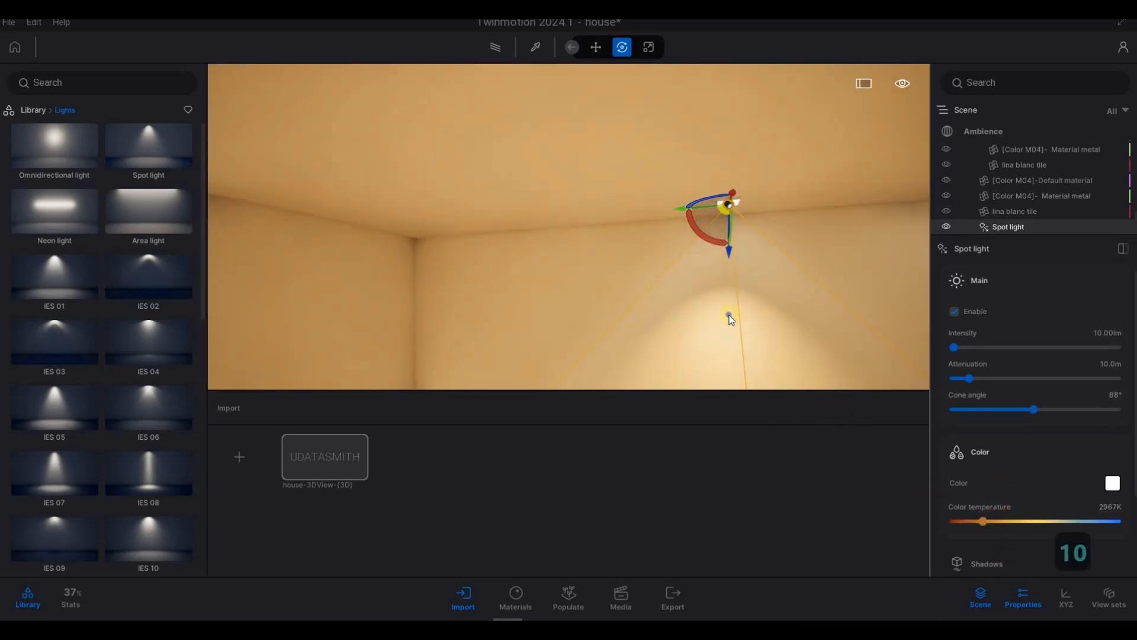
# Step: Copy the spot light about 1.5 m across the ceiling to the fixture on the opposite side
pyautogui.moveTo(744, 317); pyautogui.dragTo(579, 279, button='right')
pyautogui.press('d')
pyautogui.press('a')
pyautogui.press('e')
pyautogui.press('s')
pyautogui.press('q')
pyautogui.press('w')
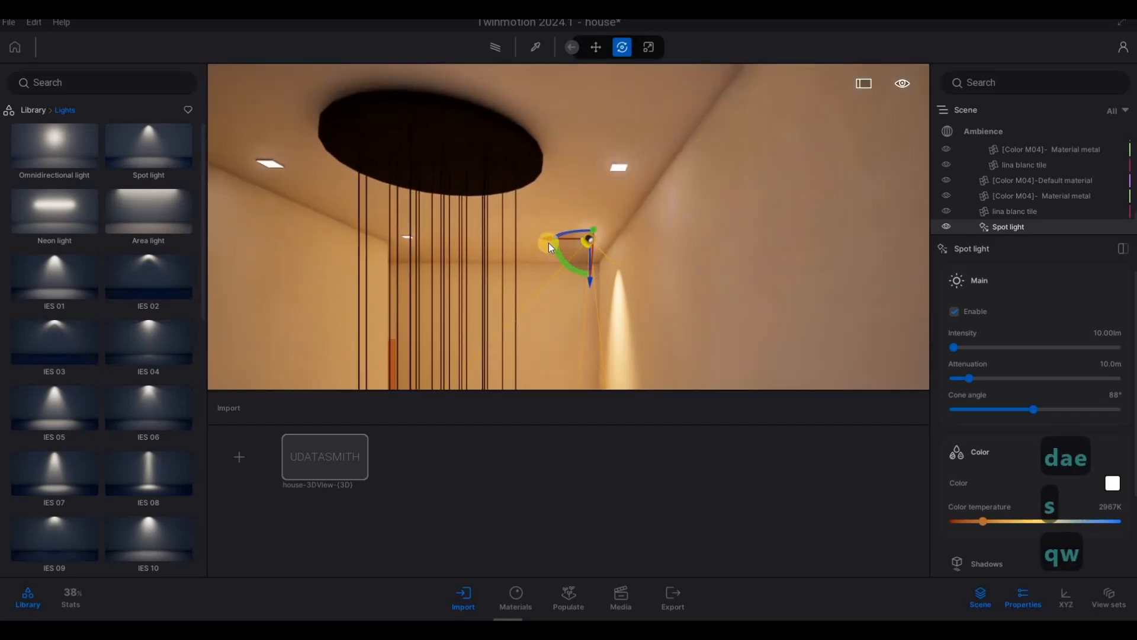
pyautogui.moveTo(549, 243); pyautogui.dragTo(425, 316)
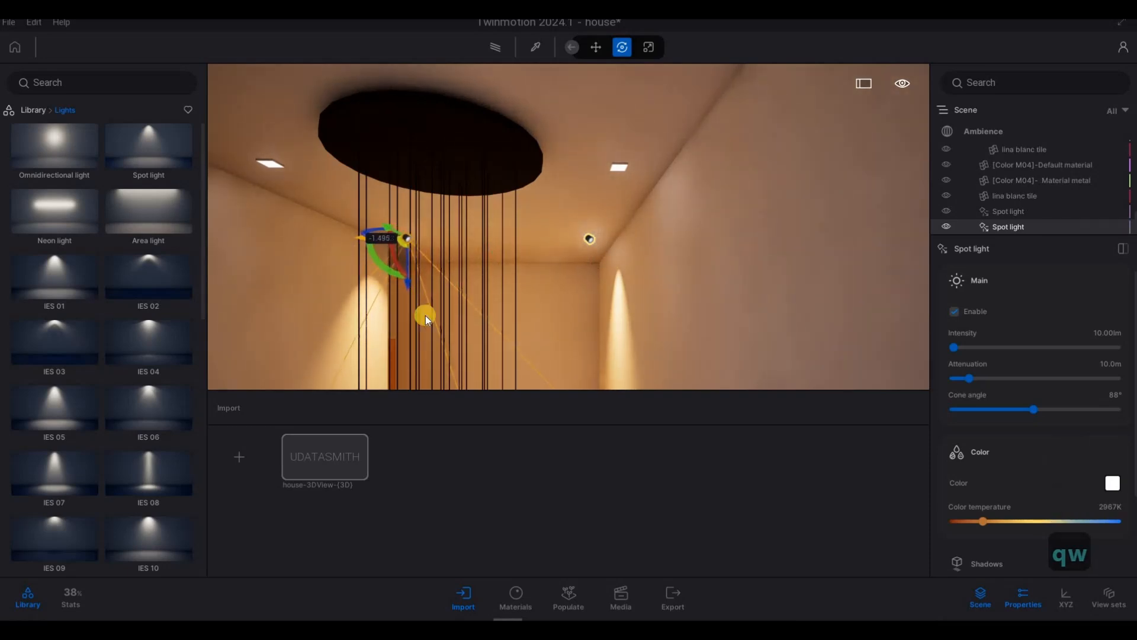
pyautogui.click(536, 384)
# Step: Check the alignment of the two spot lights with their ceiling fixtures
pyautogui.press('w')
pyautogui.press('a')
pyautogui.moveTo(659, 309); pyautogui.dragTo(546, 298, button='right')
pyautogui.press('d')
pyautogui.press('w')
pyautogui.press('3')
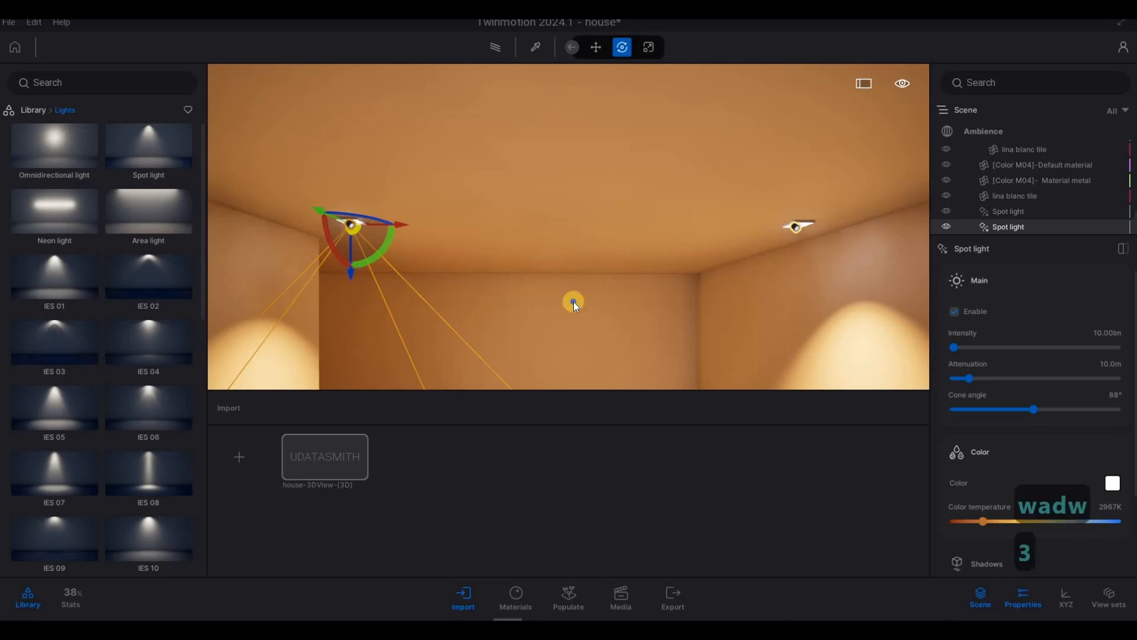
pyautogui.press('a')
pyautogui.press('w')
pyautogui.press('d')
pyautogui.press('d')
# Step: Select both spot lights and copy them about 1.15 m along the ceiling toward the fixtures by the chandelier
pyautogui.press('s')
pyautogui.press('s')
pyautogui.press('s')
pyautogui.press('s')
pyautogui.press('s')
pyautogui.press('s')
pyautogui.press('s')
pyautogui.press('s')
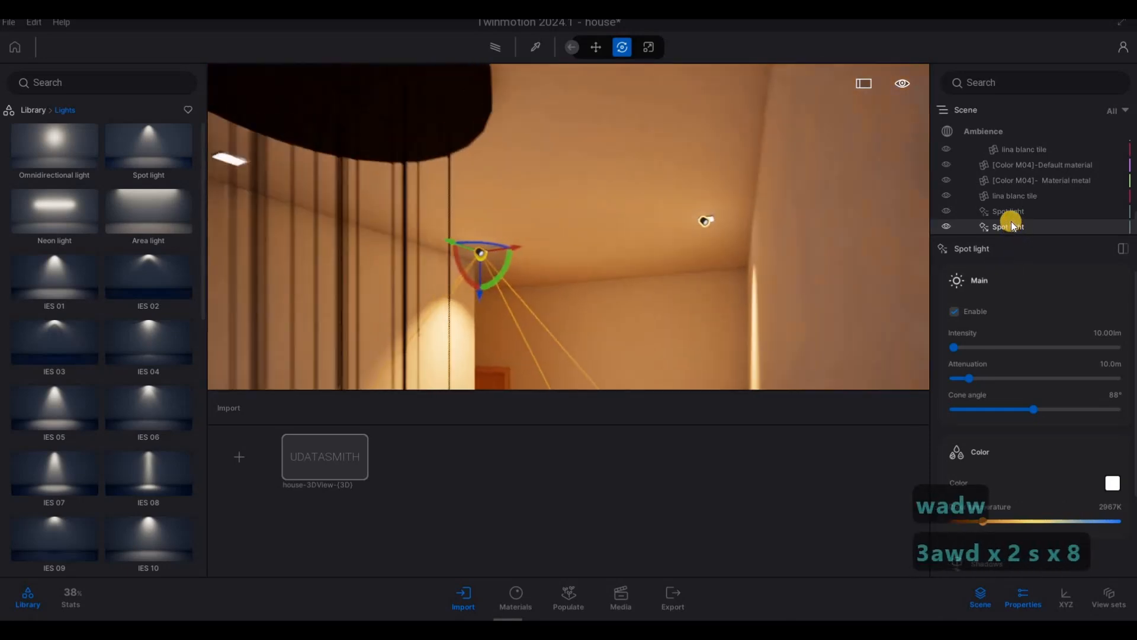
pyautogui.keyDown('ctrl'); pyautogui.click(971, 211); pyautogui.keyUp('ctrl')
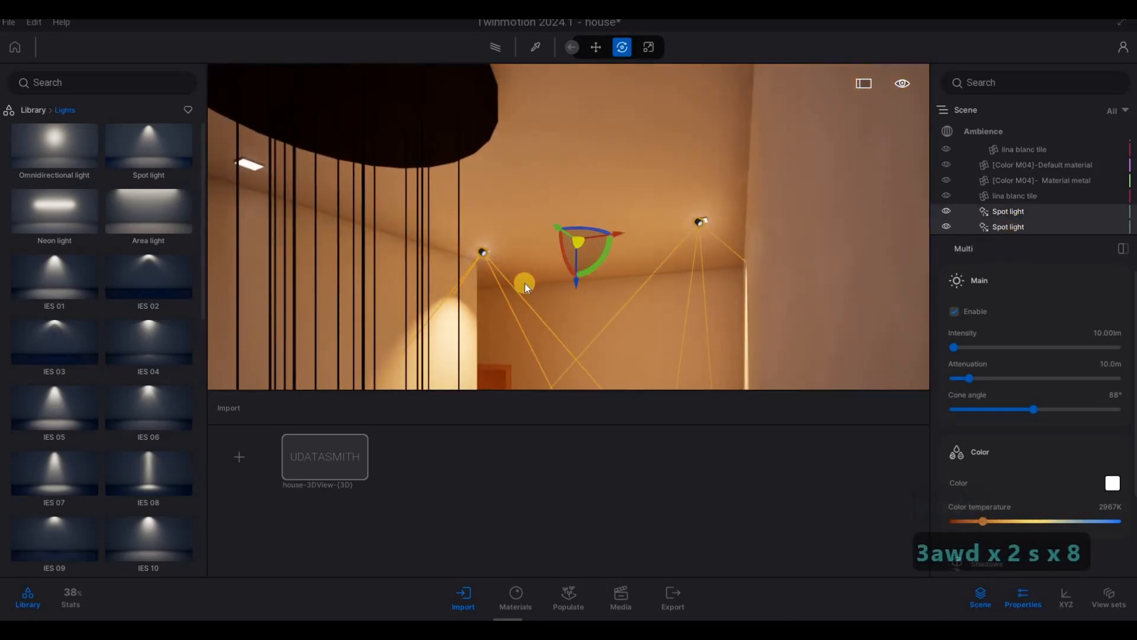
pyautogui.press('s')
pyautogui.press('d')
pyautogui.press('d')
pyautogui.press('s')
pyautogui.press('a')
pyautogui.press('w')
pyautogui.press('s')
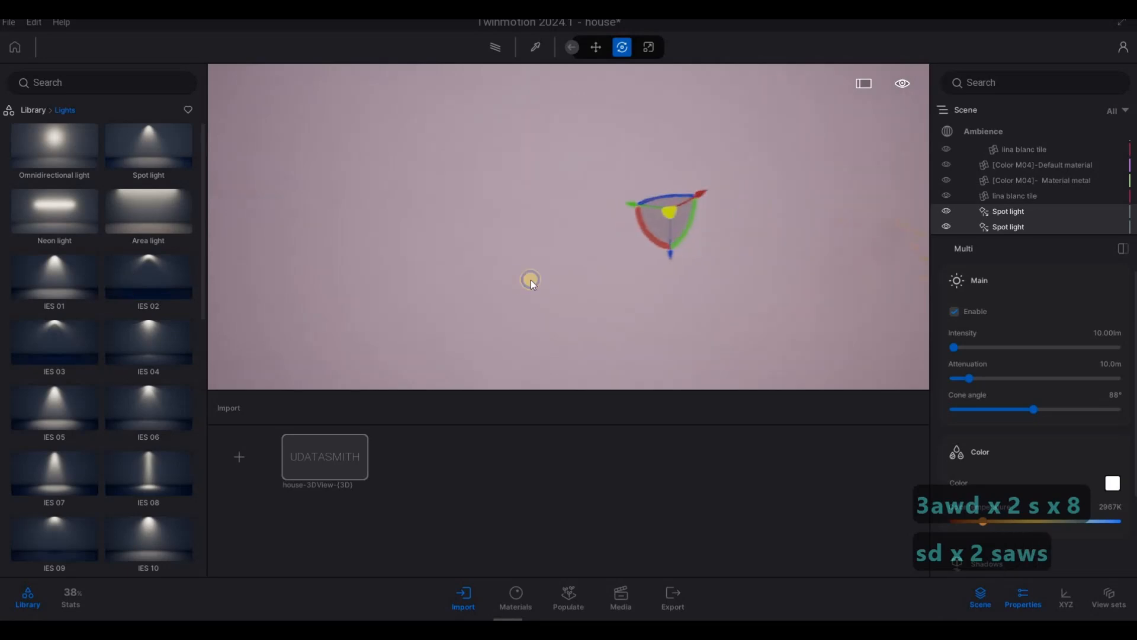
pyautogui.press('s')
pyautogui.keyDown('alt'); pyautogui.moveTo(701, 187); pyautogui.dragTo(693, 187); pyautogui.keyUp('alt')
pyautogui.keyDown('shift'); pyautogui.moveTo(346, 204); pyautogui.dragTo(297, 216); pyautogui.keyUp('shift')
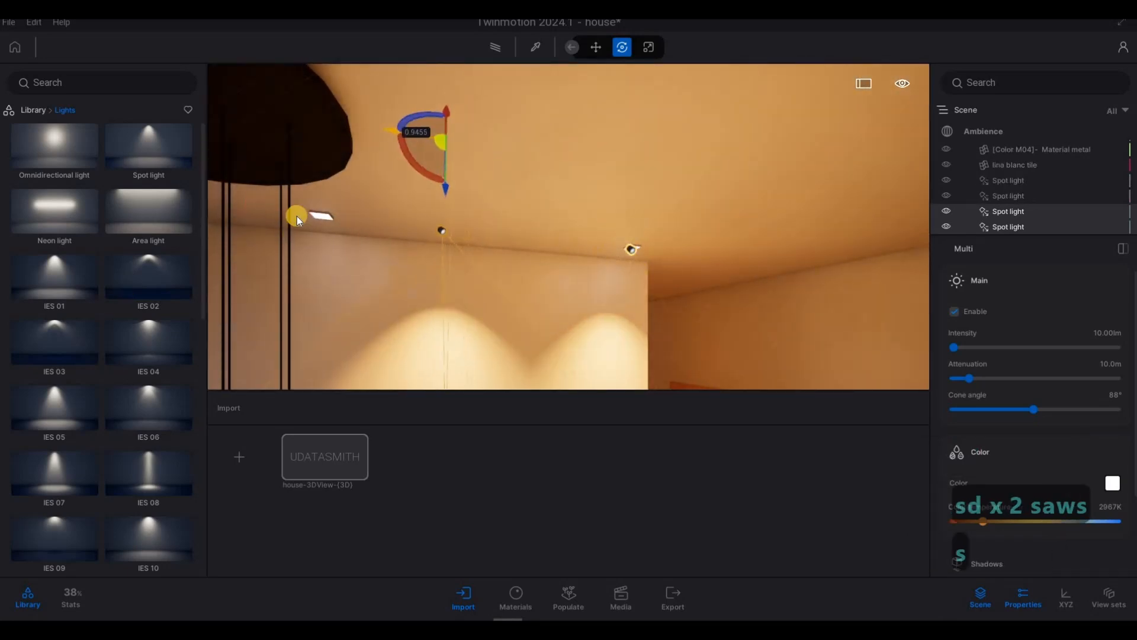
pyautogui.moveTo(581, 334); pyautogui.dragTo(457, 334)
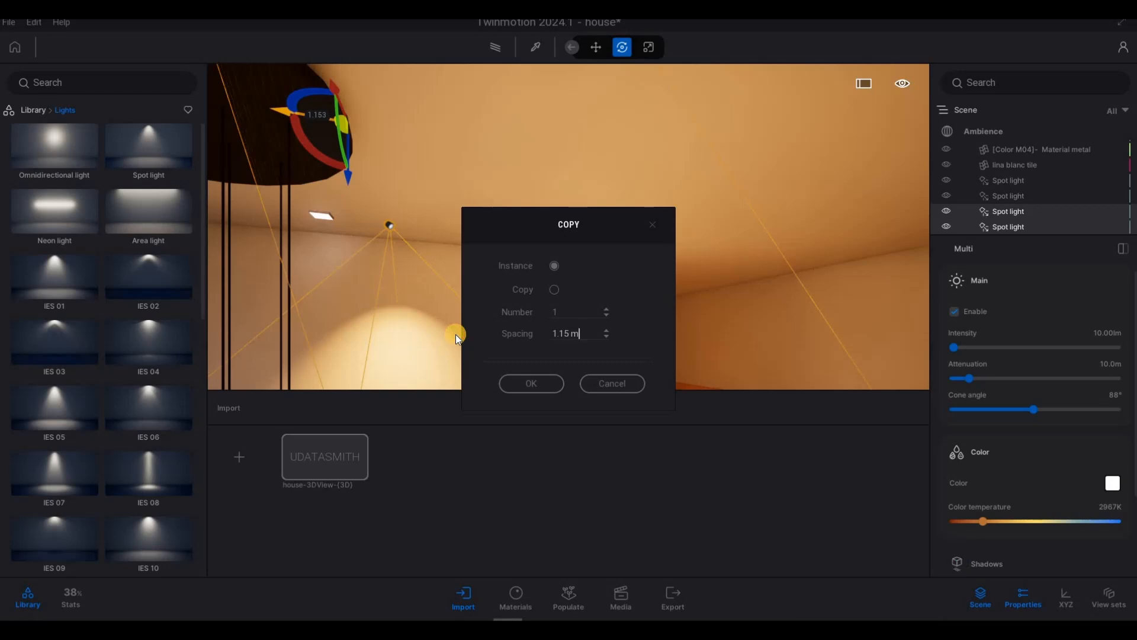
# Step: Set the copy of the two selected spot lights to two instances spaced 1.4 m apart
pyautogui.write('1.4')
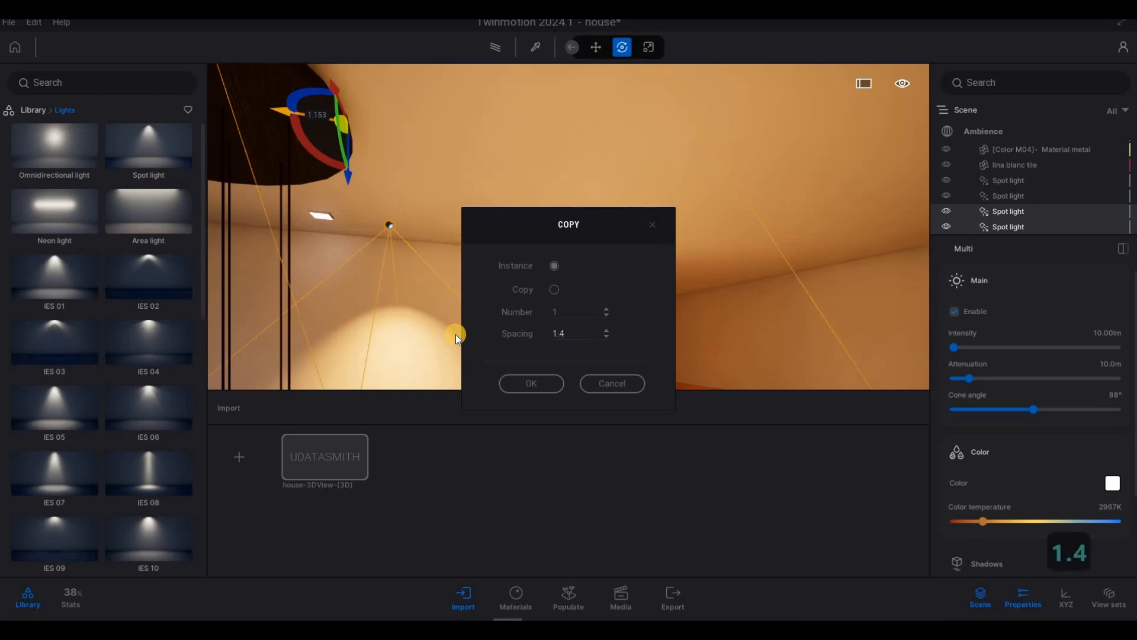
pyautogui.press('Return')
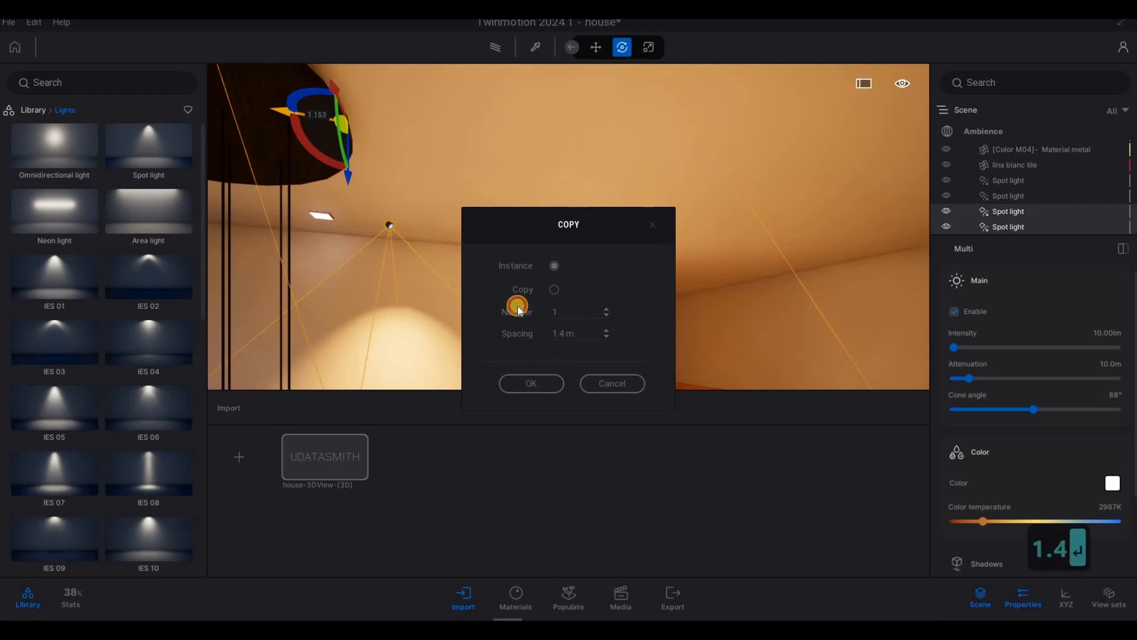
pyautogui.write('2')
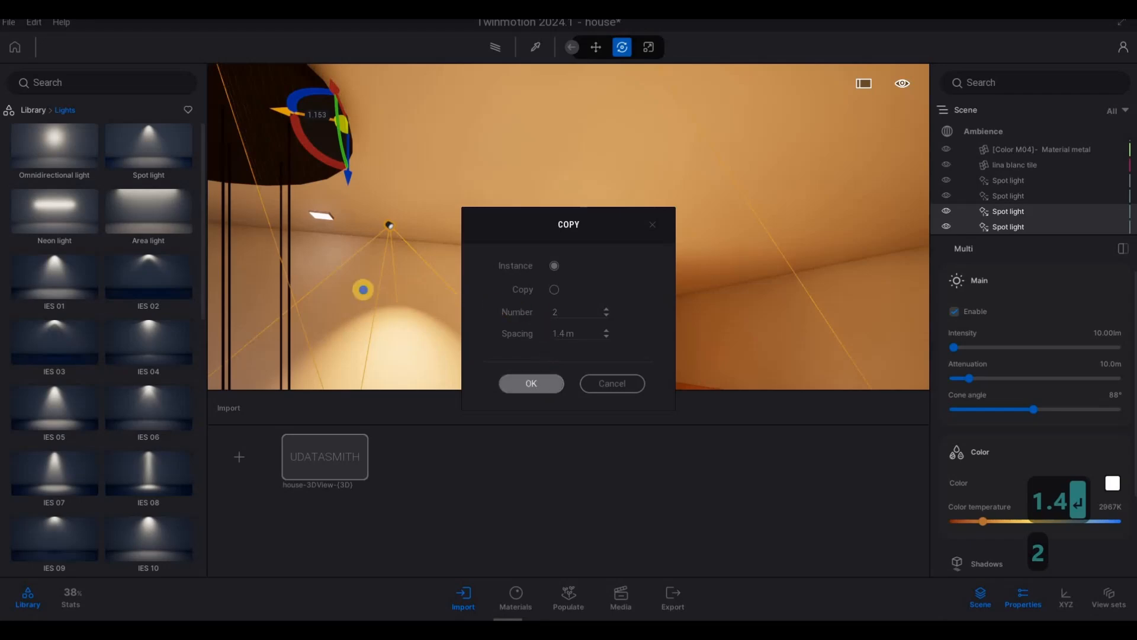
# Step: Copy the nearest entrance spot light about 1.86 m outward, toward the outer corner fixture of the porch ceiling
pyautogui.moveTo(681, 326); pyautogui.dragTo(538, 185, button='right')
pyautogui.press('a')
pyautogui.press('a')
pyautogui.press('a')
pyautogui.press('a')
pyautogui.press('a')
pyautogui.press('a')
pyautogui.press('a')
pyautogui.press('a')
pyautogui.press('a')
pyautogui.press('a')
pyautogui.press('a')
pyautogui.press('a')
pyautogui.press('s')
pyautogui.press('s')
pyautogui.press('s')
pyautogui.press('s')
pyautogui.press('a')
pyautogui.press('e')
pyautogui.press('e')
pyautogui.press('e')
pyautogui.press('e')
pyautogui.press('e')
pyautogui.press('e')
pyautogui.press('e')
pyautogui.press('e')
pyautogui.press('e')
pyautogui.press('e')
pyautogui.press('e')
pyautogui.press('e')
pyautogui.press('e')
pyautogui.press('e')
pyautogui.press('e')
pyautogui.press('a')
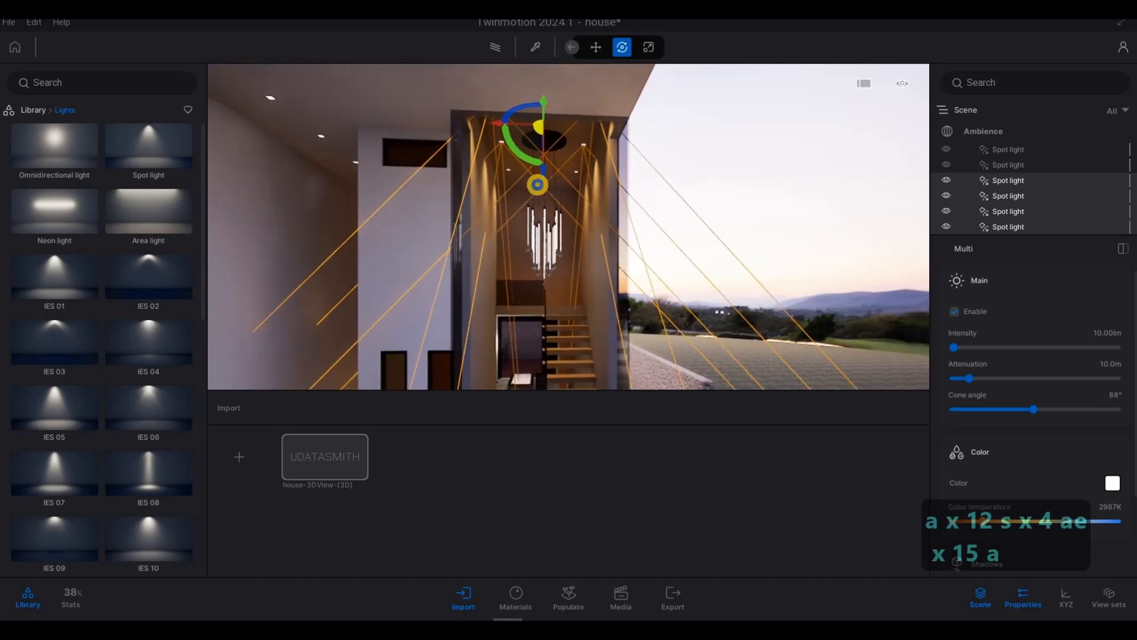
pyautogui.press('s')
pyautogui.press('s')
pyautogui.press('s')
pyautogui.press('s')
pyautogui.press('s')
pyautogui.press('s')
pyautogui.press('s')
pyautogui.press('s')
pyautogui.press('s')
pyautogui.press('s')
pyautogui.press('s')
pyautogui.press('s')
pyautogui.press('s')
pyautogui.press('s')
pyautogui.press('s')
pyautogui.press('s')
pyautogui.press('q')
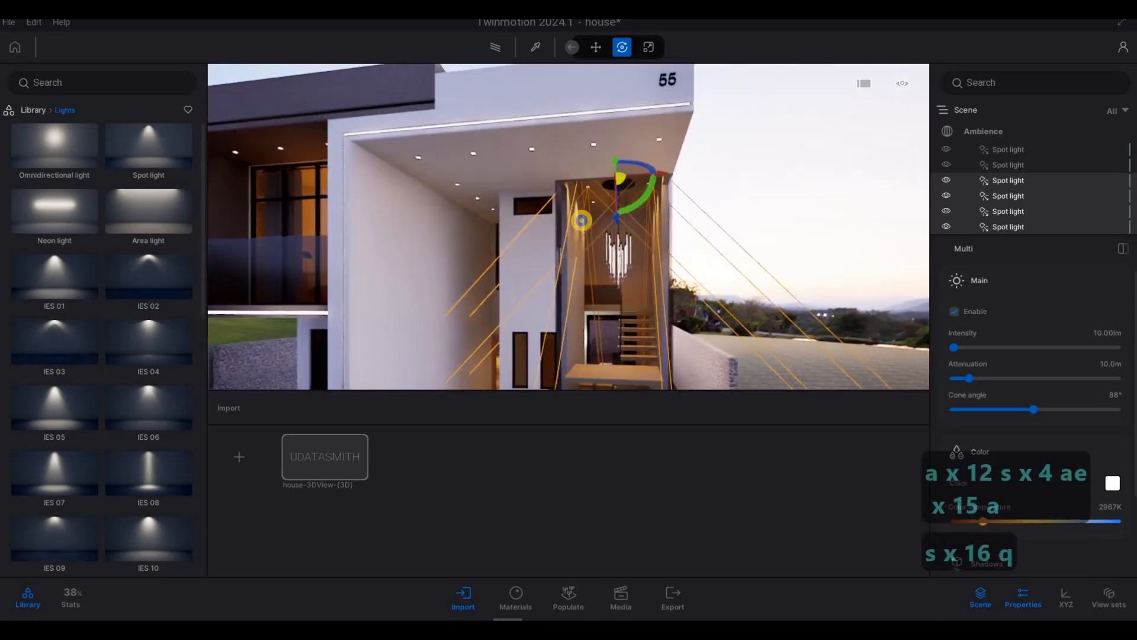
pyautogui.press('a')
pyautogui.moveTo(582, 220); pyautogui.dragTo(539, 286, button='right')
pyautogui.press('w')
pyautogui.press('w')
pyautogui.press('w')
pyautogui.press('w')
pyautogui.press('w')
pyautogui.press('d')
pyautogui.press('d')
pyautogui.press('d')
pyautogui.press('d')
pyautogui.press('d')
pyautogui.press('d')
pyautogui.press('d')
pyautogui.press('d')
pyautogui.press('d')
pyautogui.press('d')
pyautogui.press('d')
pyautogui.press('d')
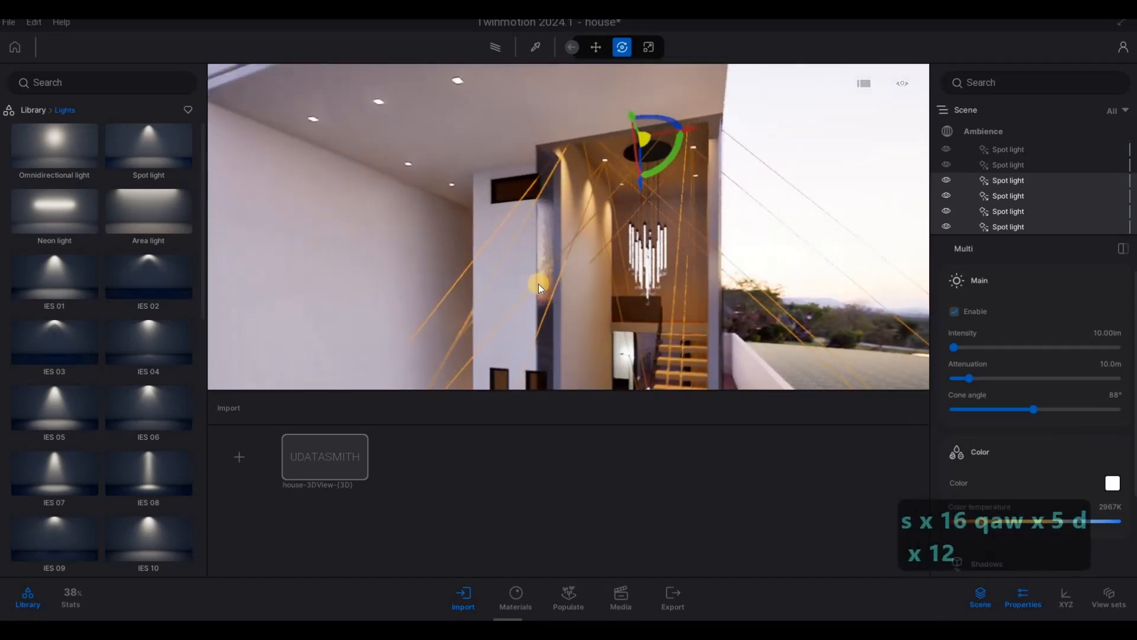
pyautogui.press('d')
pyautogui.press('d')
pyautogui.press('d')
pyautogui.press('d')
pyautogui.press('d')
pyautogui.press('s')
pyautogui.press('q')
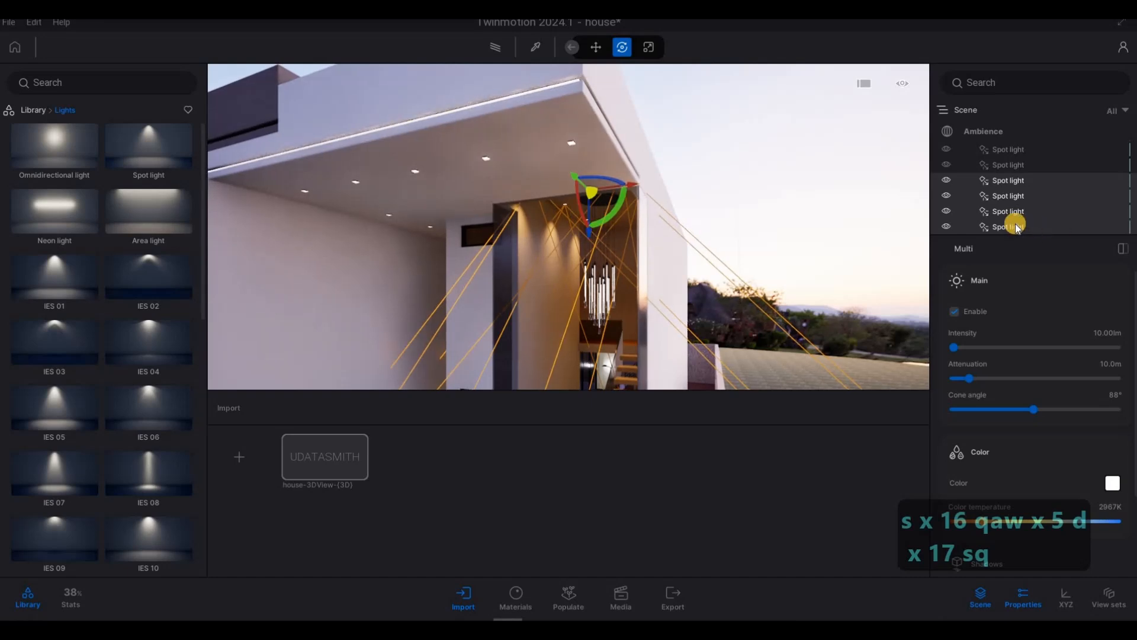
pyautogui.click(619, 158)
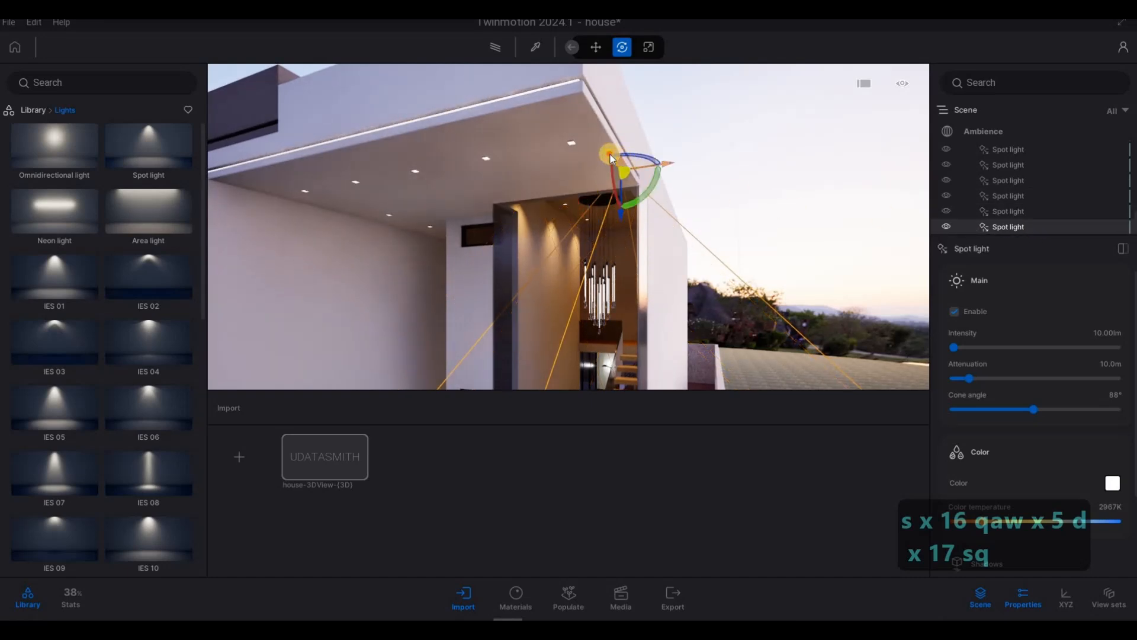
pyautogui.keyDown('shift'); pyautogui.moveTo(573, 133); pyautogui.dragTo(553, 129); pyautogui.keyUp('shift')
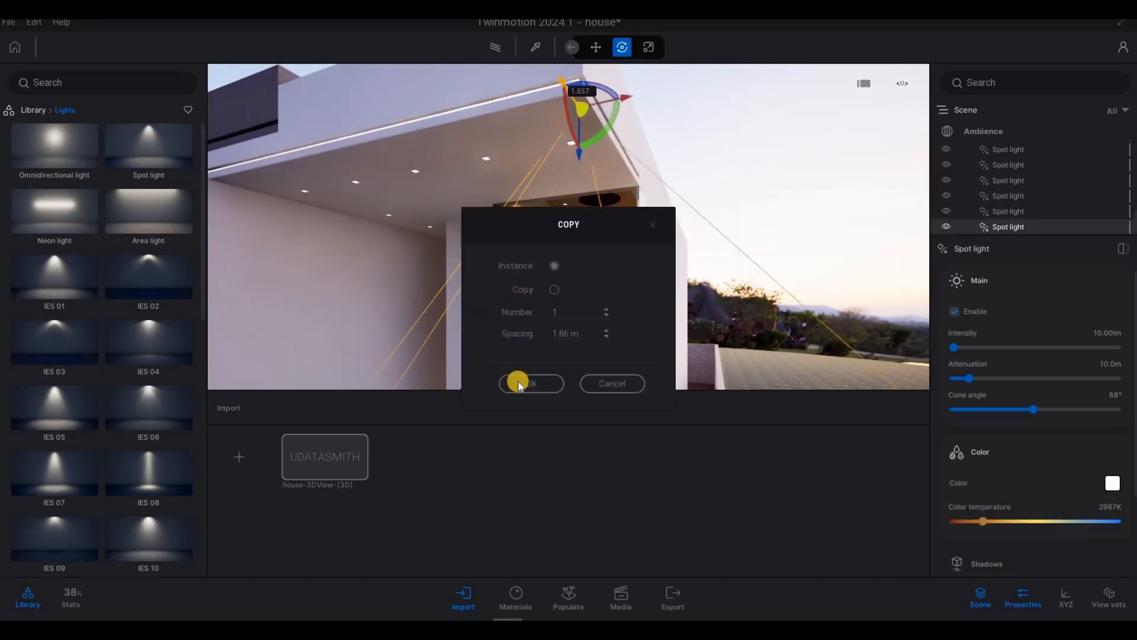
pyautogui.click(519, 382)
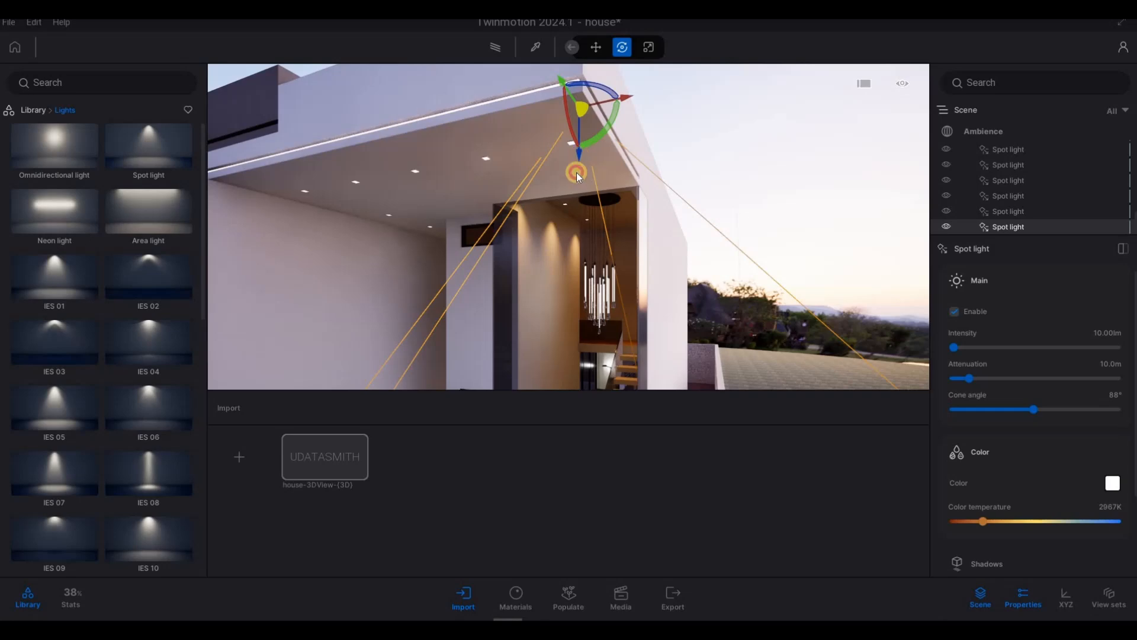
# Step: Position the copied spot light at the recessed fixture in the porch ceiling's outer corner
pyautogui.press('a')
pyautogui.press('a')
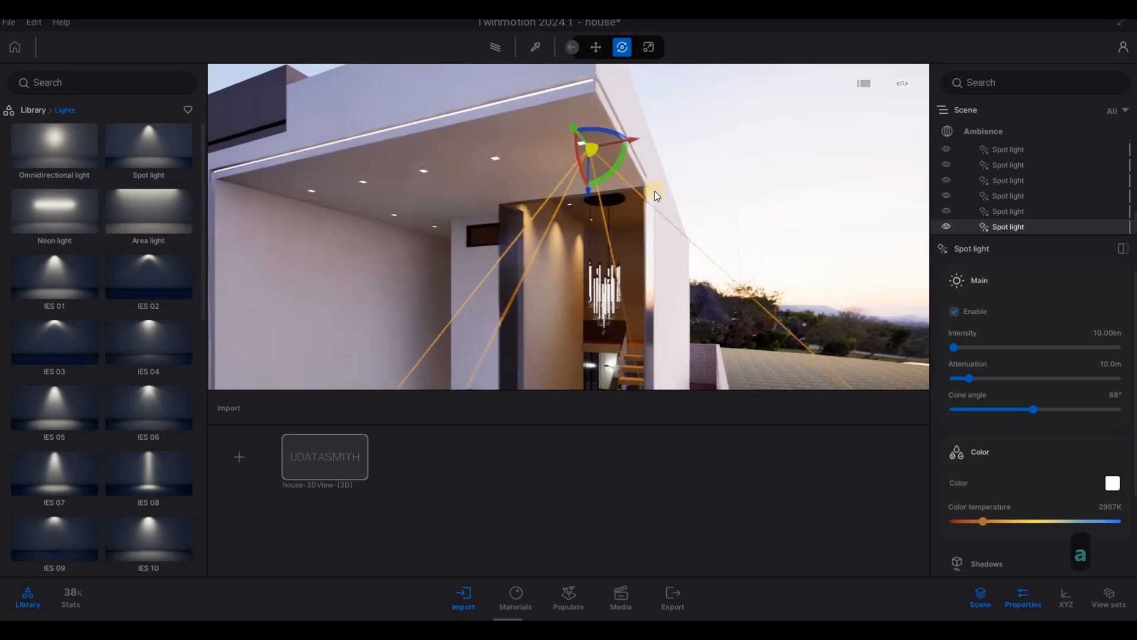
pyautogui.press('a')
pyautogui.press('w')
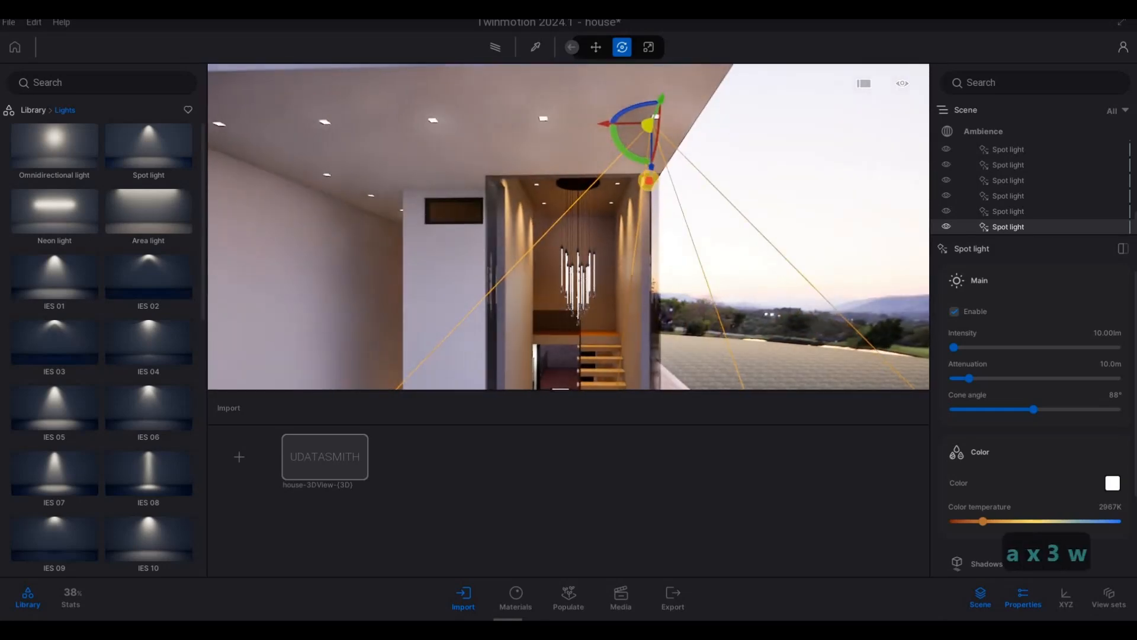
pyautogui.keyDown('shift'); pyautogui.moveTo(650, 176); pyautogui.dragTo(649, 184, button='middle'); pyautogui.keyUp('shift')
pyautogui.moveTo(649, 185); pyautogui.dragTo(701, 188)
pyautogui.press('w')
pyautogui.press('d')
pyautogui.moveTo(701, 188); pyautogui.dragTo(559, 154, button='right')
pyautogui.press('d')
pyautogui.press('w')
pyautogui.press('w')
pyautogui.press('q')
pyautogui.press('s')
pyautogui.press('d')
pyautogui.press('a')
pyautogui.press('s')
pyautogui.press('d')
pyautogui.press('s')
pyautogui.press('q')
pyautogui.moveTo(559, 154); pyautogui.dragTo(804, 180)
pyautogui.press('a')
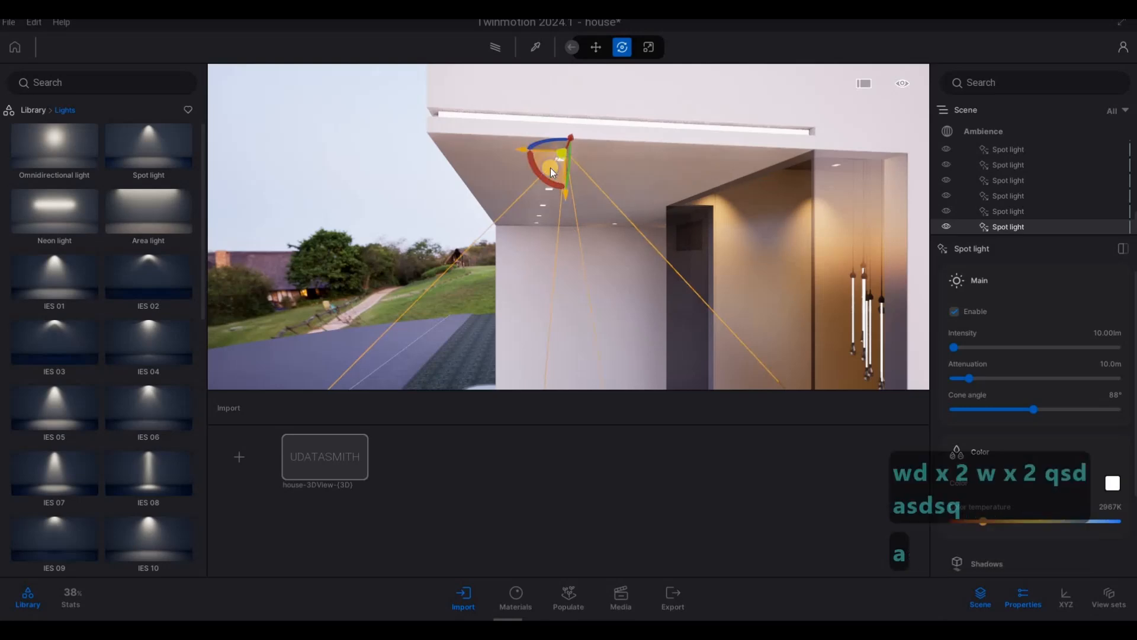
# Step: Fine-tune the spot light's height at the corner fixture by about 0.05 m so it sits at the porch ceiling
pyautogui.moveTo(550, 169); pyautogui.dragTo(632, 116, button='right')
pyautogui.press('w')
pyautogui.moveTo(614, 117); pyautogui.dragTo(566, 169)
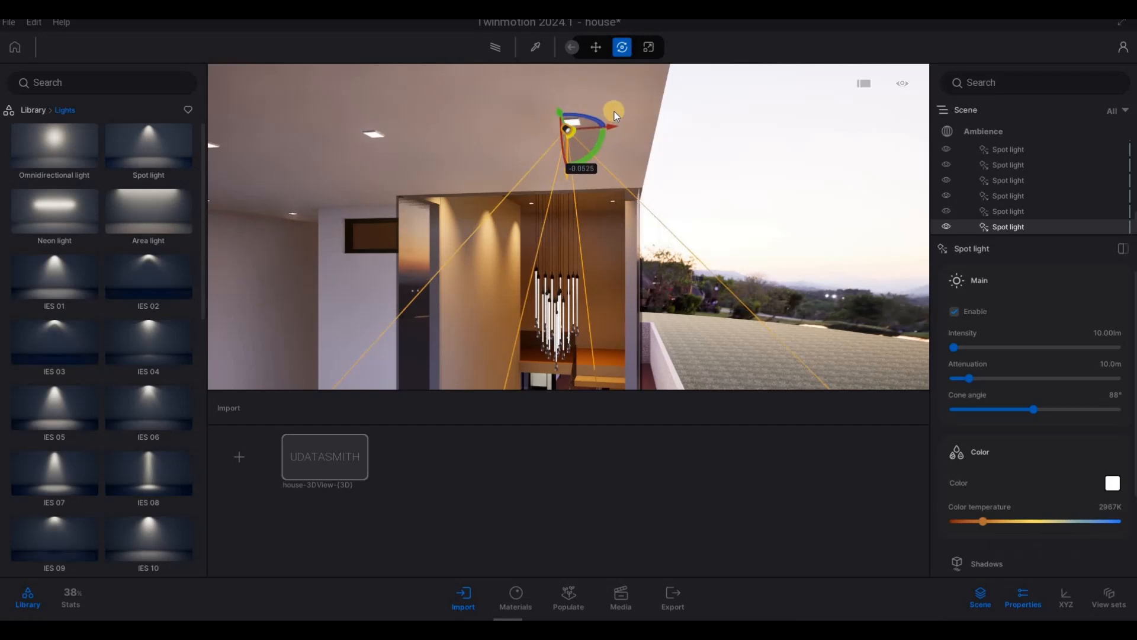
pyautogui.press('w')
pyautogui.moveTo(609, 119); pyautogui.dragTo(612, 125)
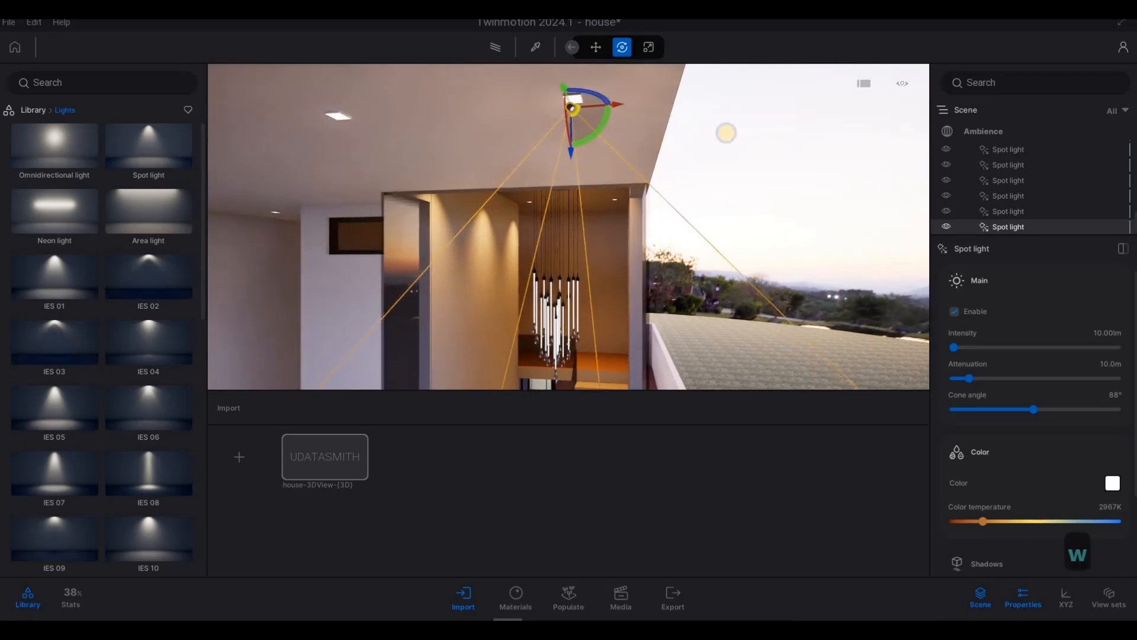
# Step: Copy the corner spot light along the front row of porch fixtures as three instances spaced 1 m apart
pyautogui.press('a')
pyautogui.press('s')
pyautogui.press('a')
pyautogui.press('s')
pyautogui.press('a')
pyautogui.press('e')
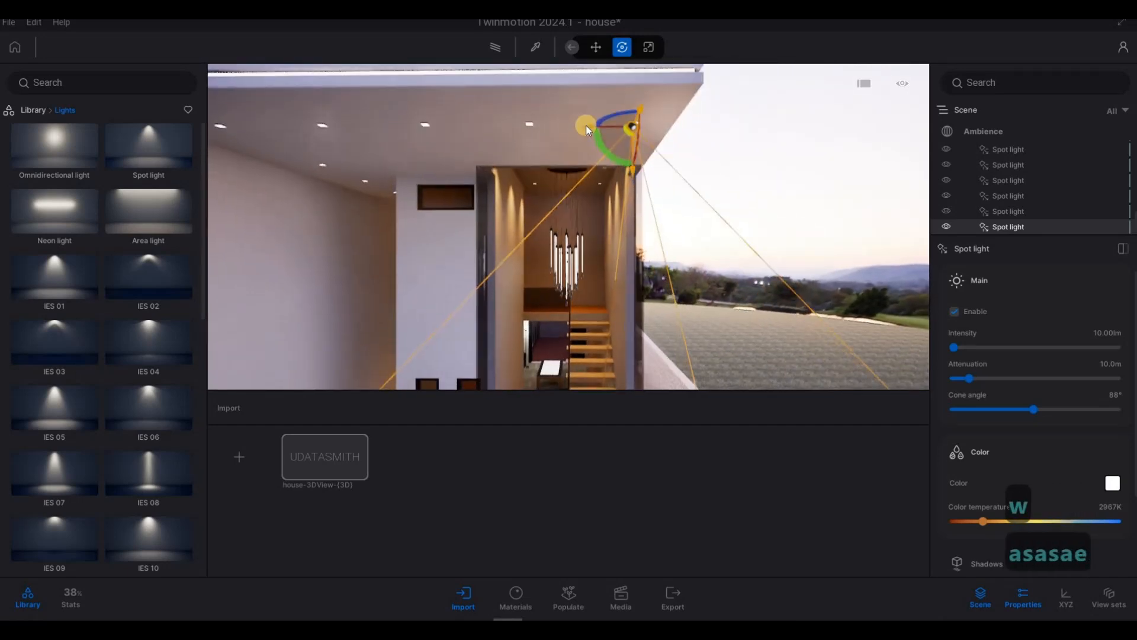
pyautogui.keyDown('alt'); pyautogui.moveTo(585, 125); pyautogui.dragTo(488, 123); pyautogui.keyUp('alt')
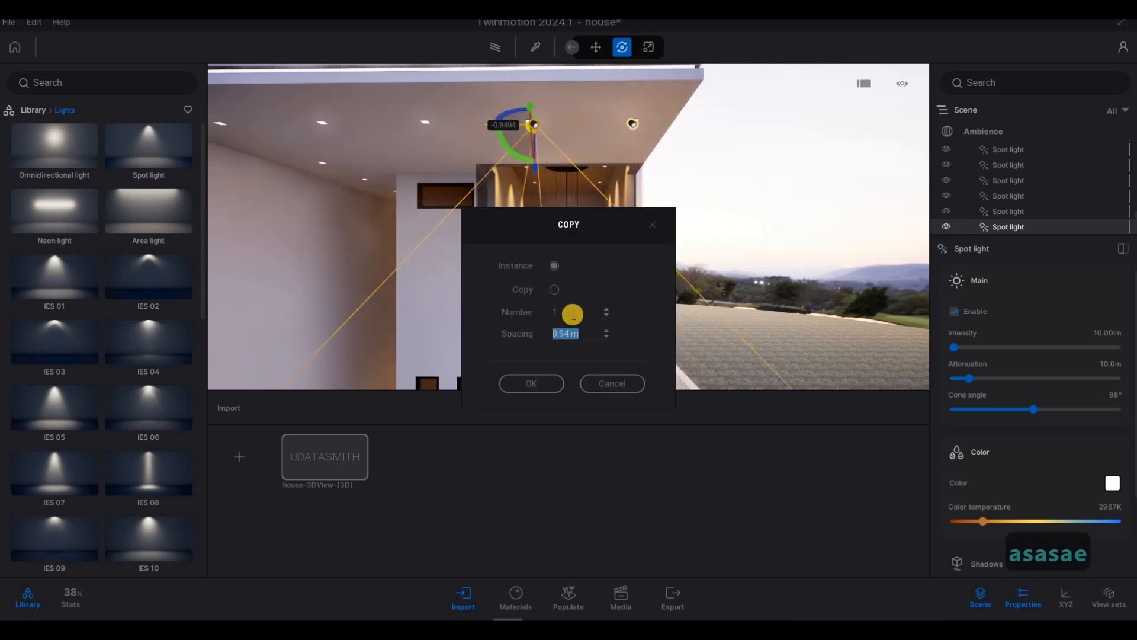
pyautogui.write('1')
pyautogui.click(511, 312)
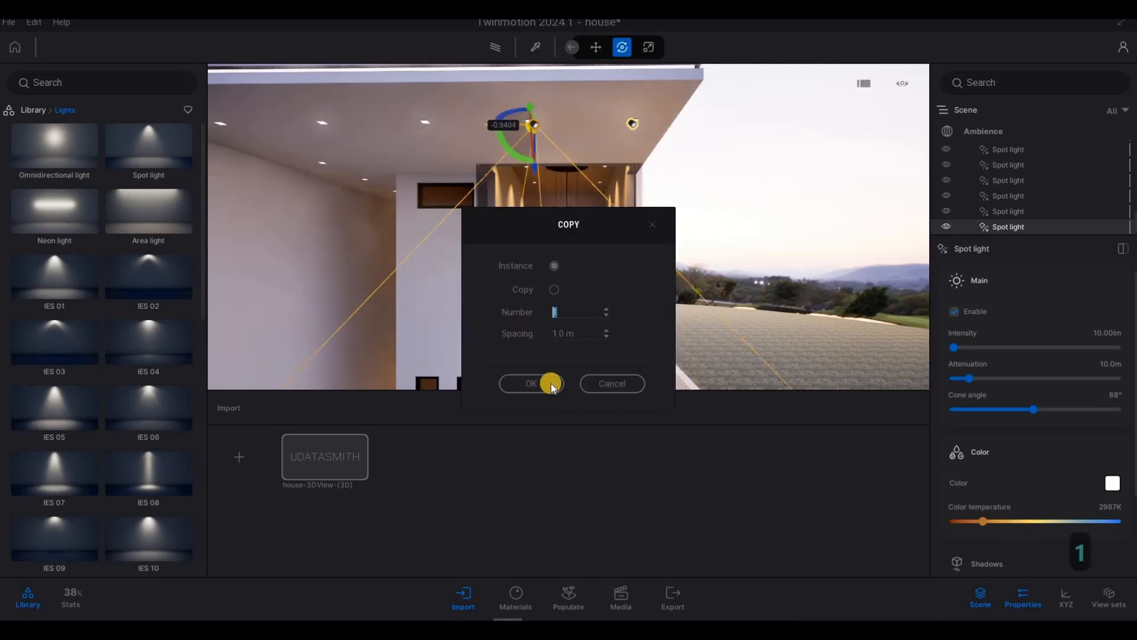
pyautogui.write('3')
pyautogui.click(531, 383)
# Step: Copy the last spot light of the front row 1 m further to the remaining fixture at the row's end
pyautogui.press('a')
pyautogui.press('a')
pyautogui.press('a')
pyautogui.press('a')
pyautogui.press('a')
pyautogui.press('a')
pyautogui.press('a')
pyautogui.press('a')
pyautogui.press('a')
pyautogui.press('a')
pyautogui.press('a')
pyautogui.press('a')
pyautogui.press('a')
pyautogui.press('a')
pyautogui.press('a')
pyautogui.press('a')
pyautogui.press('a')
pyautogui.press('a')
pyautogui.press('a')
pyautogui.press('a')
pyautogui.press('a')
pyautogui.press('a')
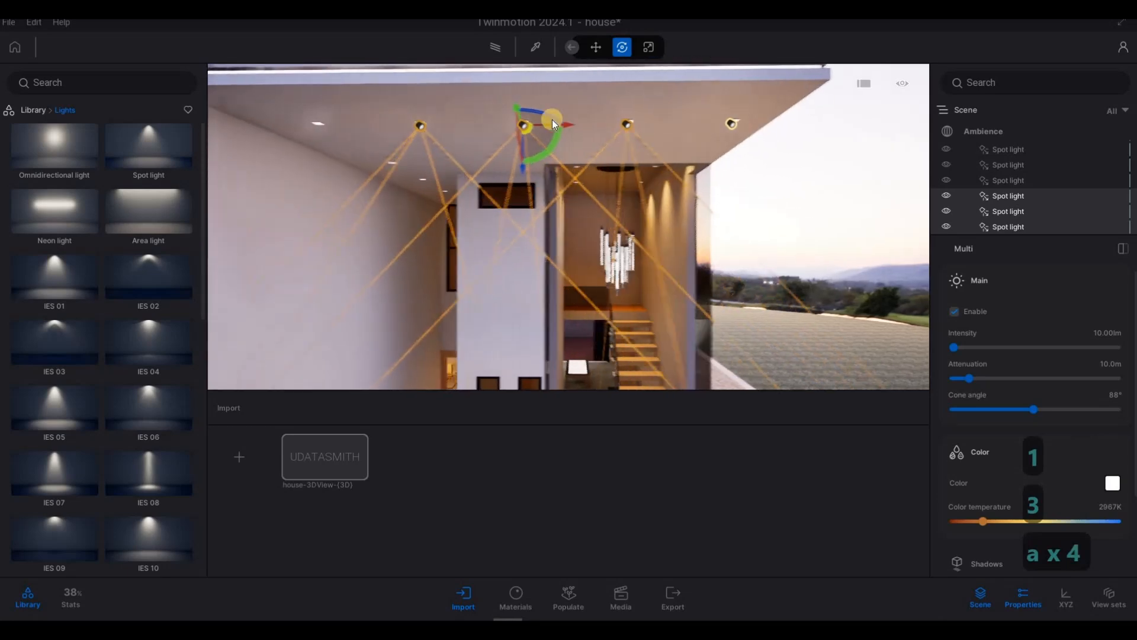
pyautogui.click(576, 127)
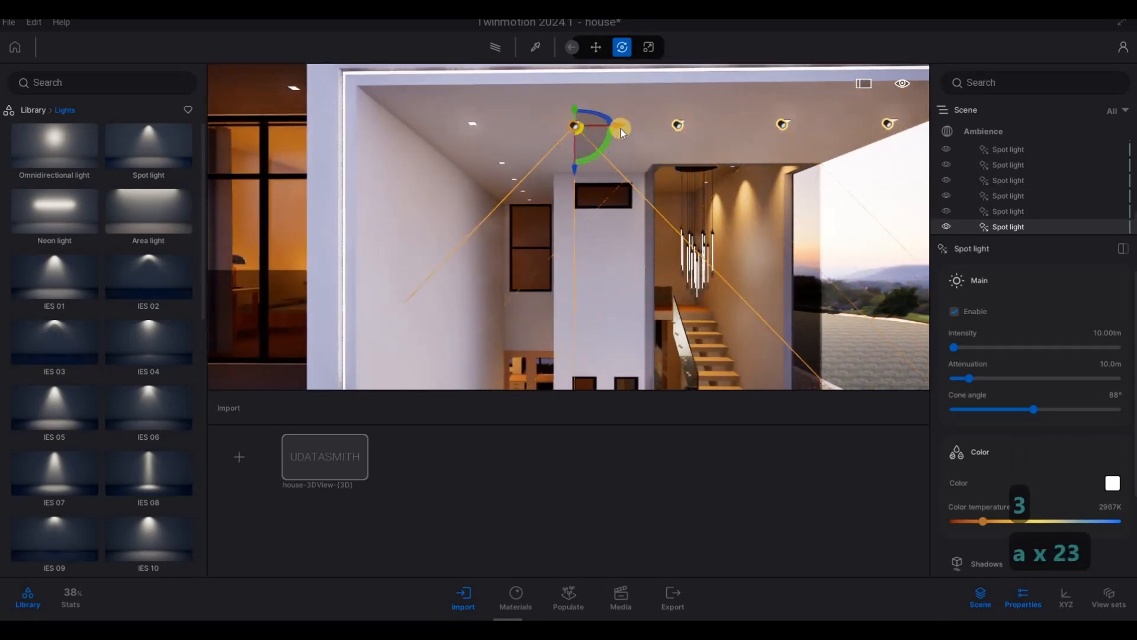
pyautogui.keyDown('alt'); pyautogui.moveTo(541, 182); pyautogui.dragTo(510, 331); pyautogui.keyUp('alt')
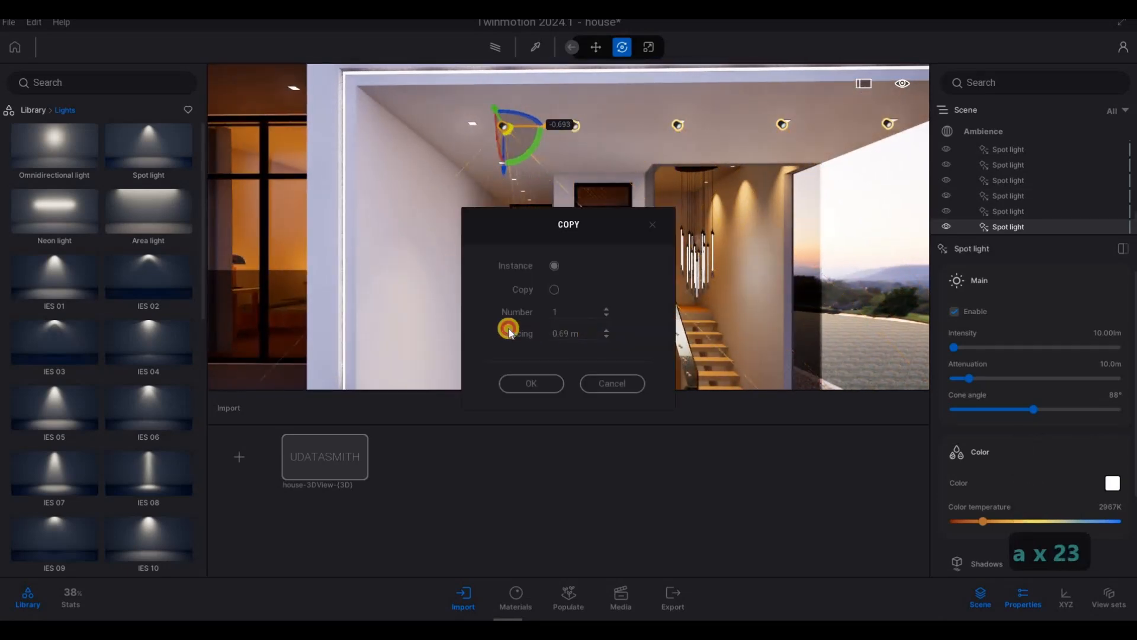
pyautogui.write('1.')
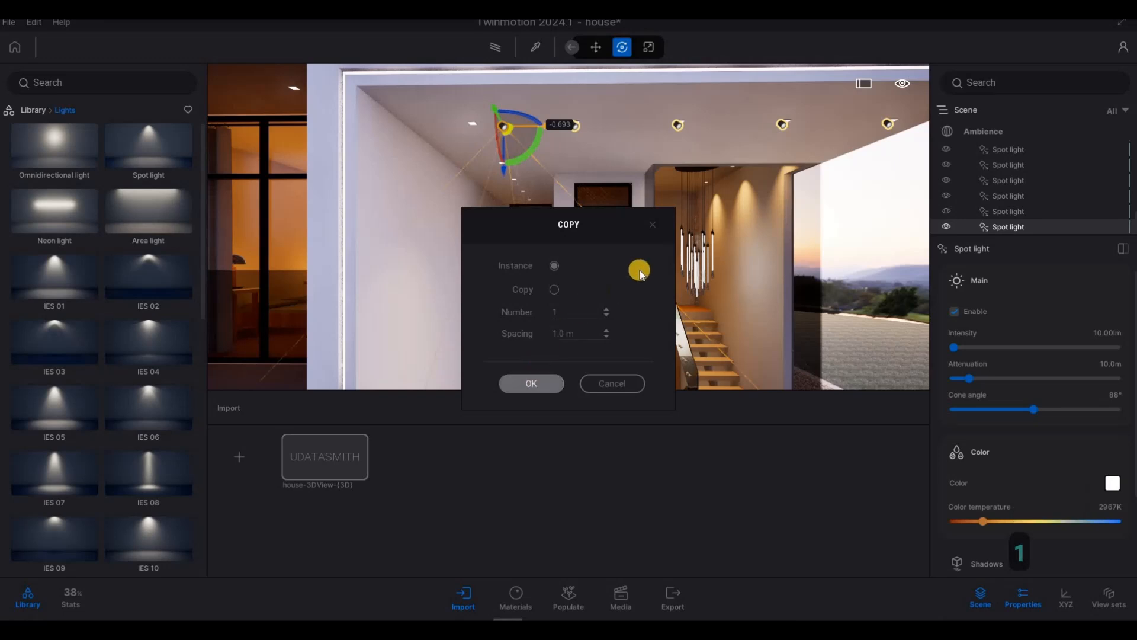
pyautogui.press('Return')
# Step: Copy the row's end spot light 1.4 m inward to the next porch ceiling fixture along the side wall
pyautogui.press('d')
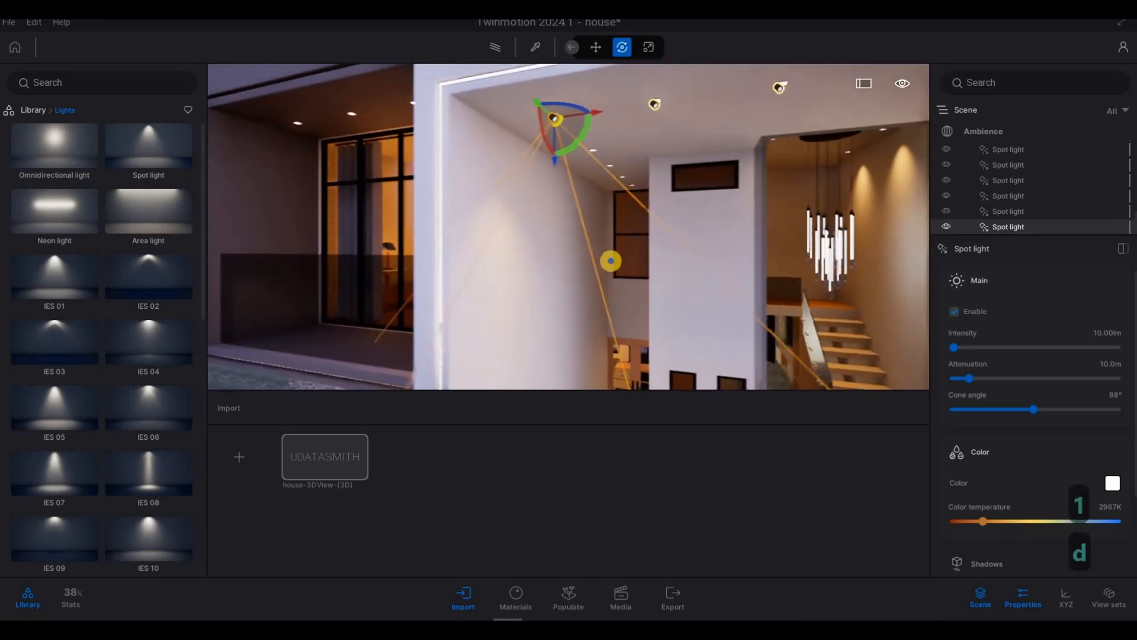
pyautogui.press('d')
pyautogui.press('w')
pyautogui.press('d')
pyautogui.moveTo(574, 190); pyautogui.dragTo(546, 112, button='right')
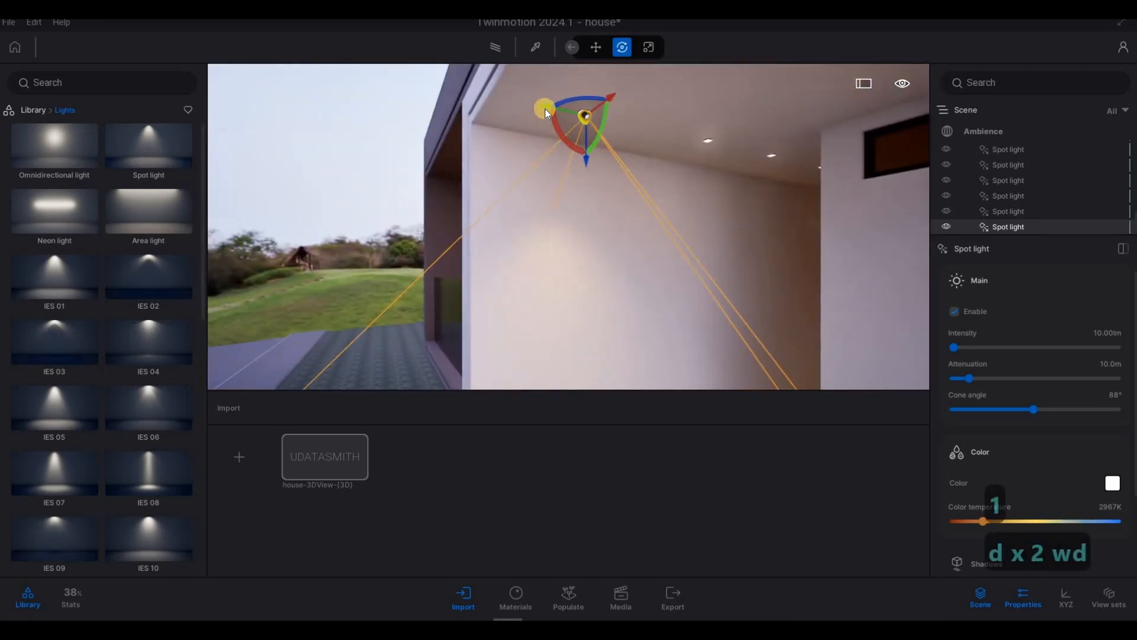
pyautogui.moveTo(545, 109); pyautogui.dragTo(705, 144)
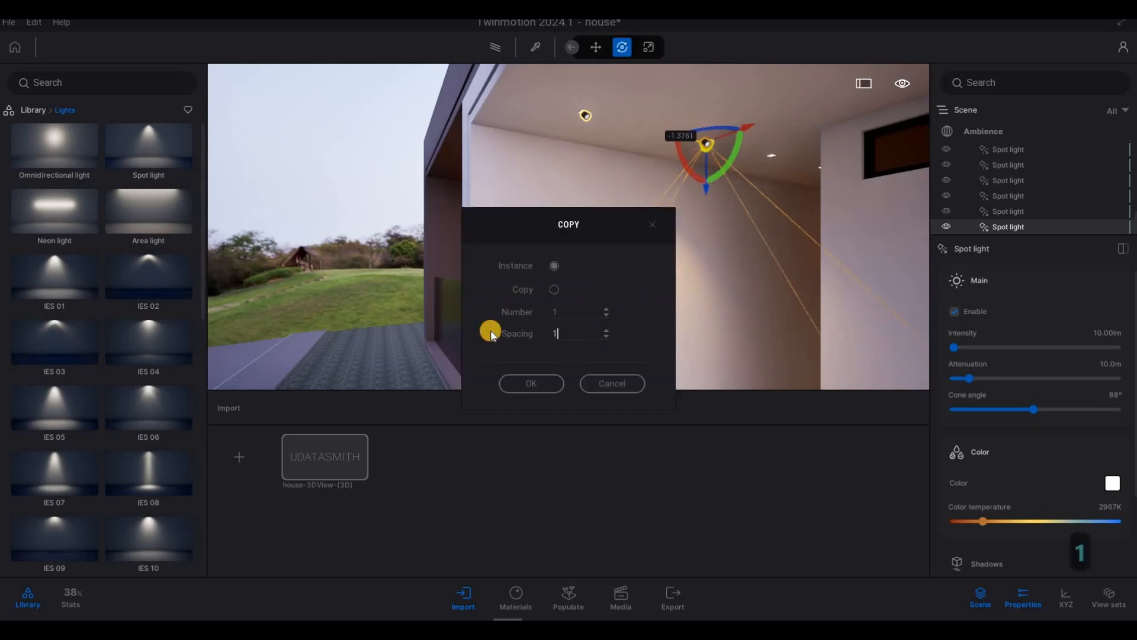
pyautogui.press('Return')
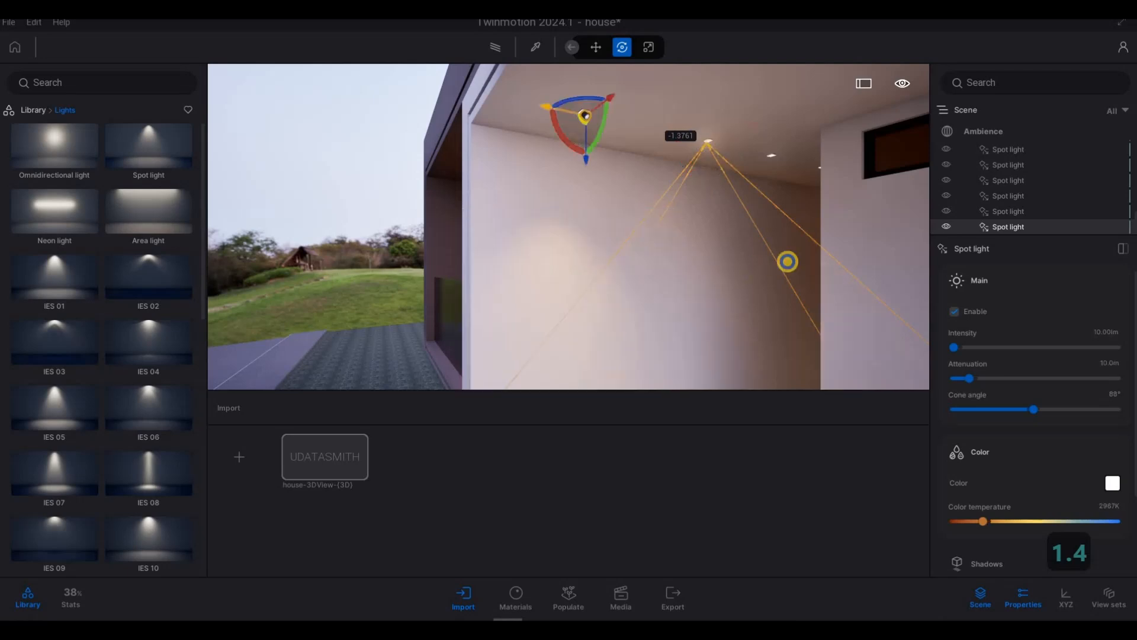
# Step: Copy the spot light along the row of ceiling fixtures by the porch's side wall as four instances spaced 0.76 m apart
pyautogui.press('a')
pyautogui.press('w')
pyautogui.moveTo(869, 237); pyautogui.dragTo(581, 185, button='right')
pyautogui.press('d')
pyautogui.press('s')
pyautogui.press('d')
pyautogui.keyDown('shift'); pyautogui.moveTo(578, 152); pyautogui.dragTo(780, 172); pyautogui.keyUp('shift')
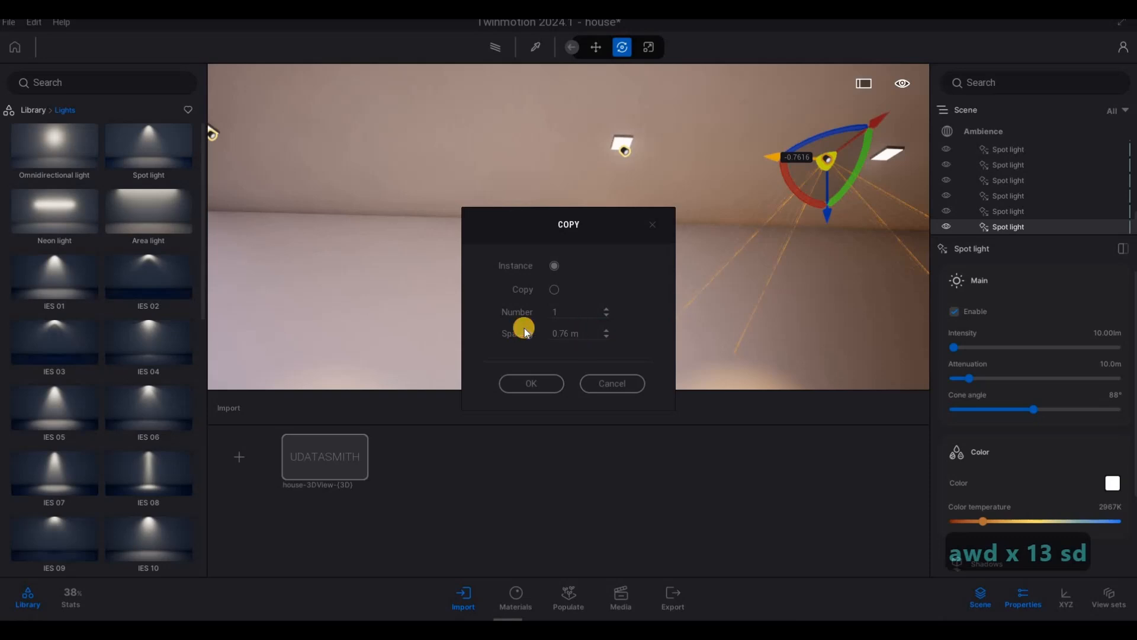
pyautogui.press('q')
pyautogui.click(513, 307)
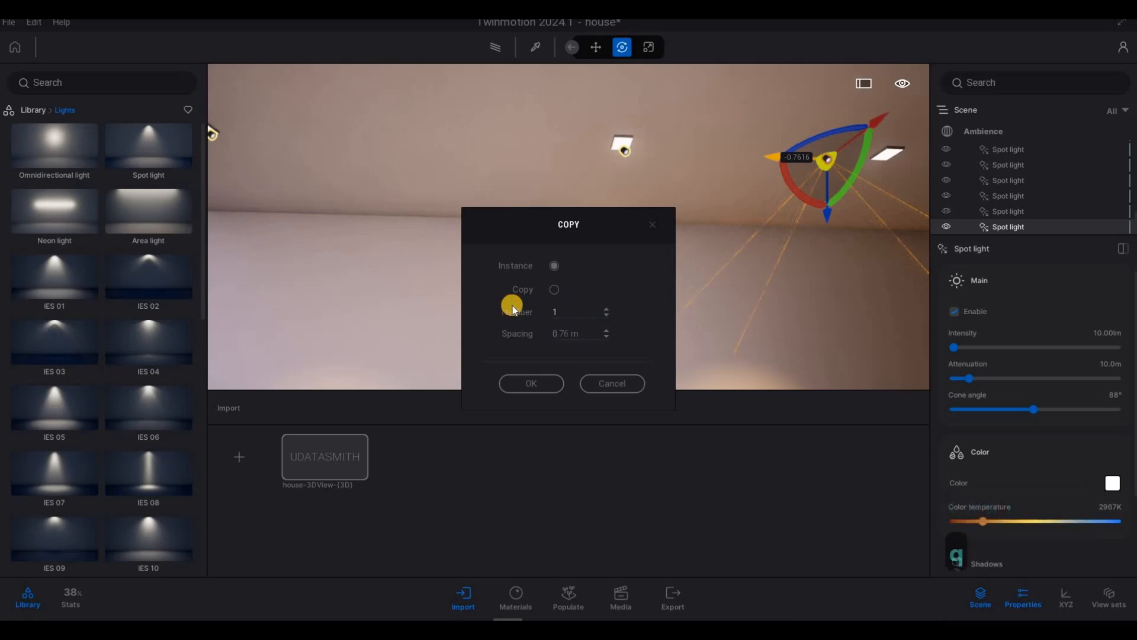
pyautogui.click(533, 382)
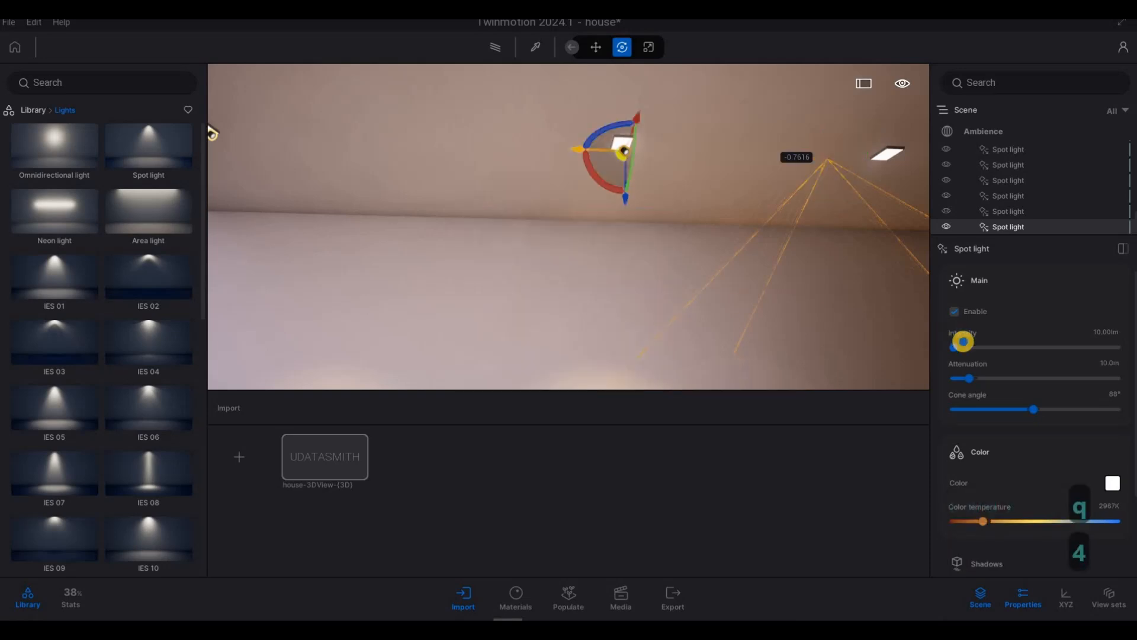
# Step: Delete the surplus spot light between the ceiling fixtures in the side-wall row
pyautogui.press('a')
pyautogui.moveTo(595, 288); pyautogui.dragTo(677, 276, button='right')
pyautogui.press('s')
pyautogui.press('a')
pyautogui.press('w')
pyautogui.press('w')
pyautogui.press('d')
pyautogui.press('d')
pyautogui.press('d')
pyautogui.press('d')
pyautogui.press('s')
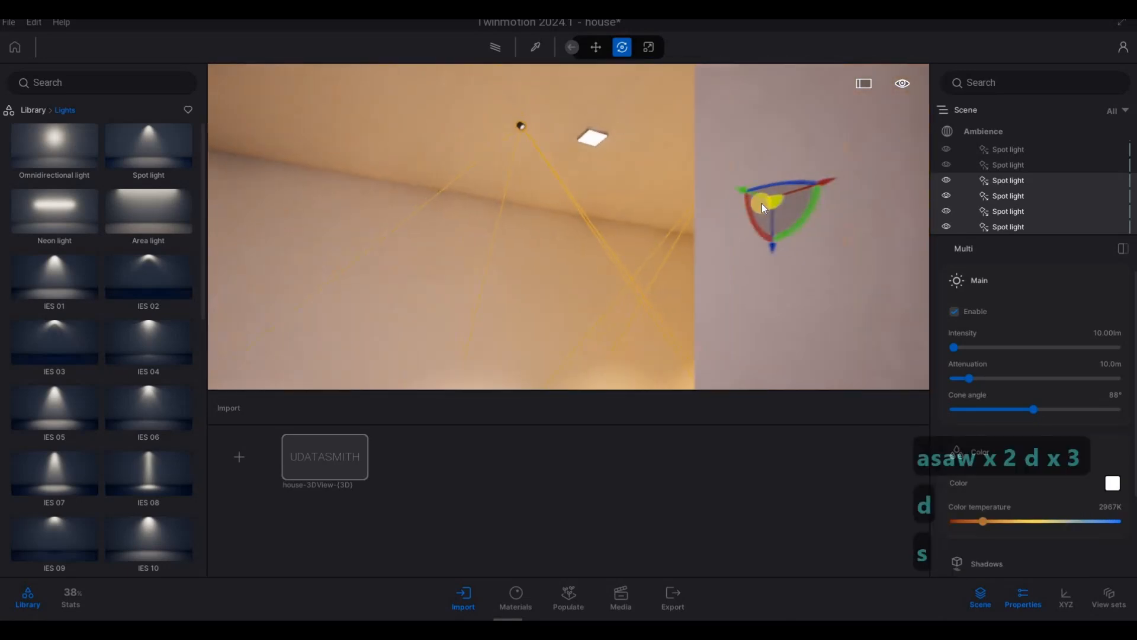
pyautogui.press('a')
pyautogui.click(782, 202)
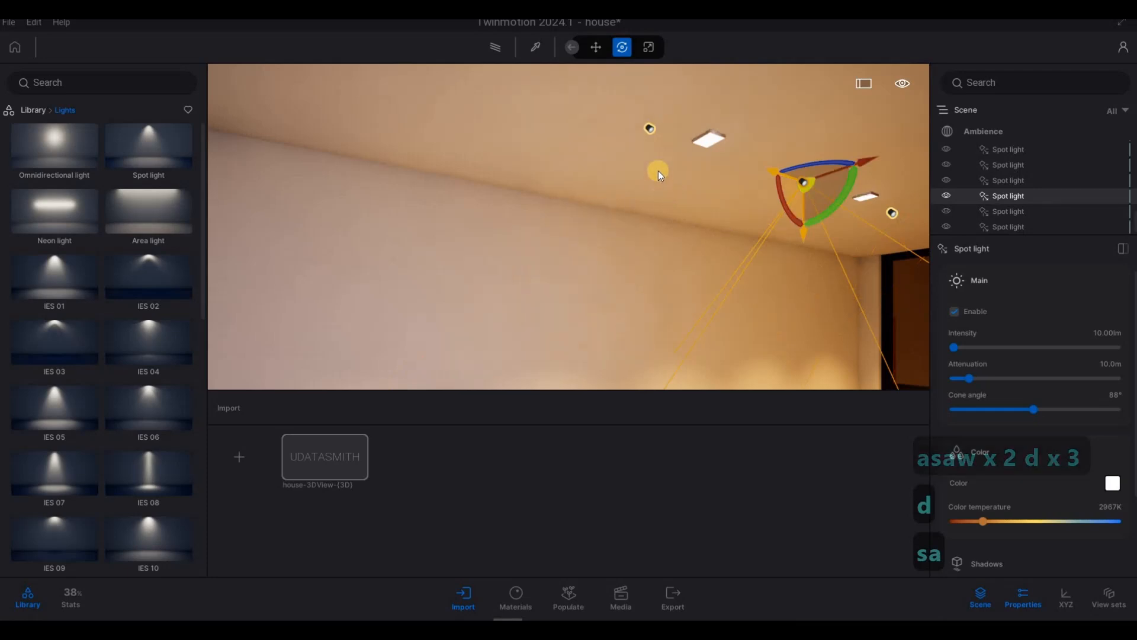
pyautogui.press('Delete')
# Step: Shift the next two spot lights of the side-wall row along the ceiling onto their own fixtures
pyautogui.click(650, 128)
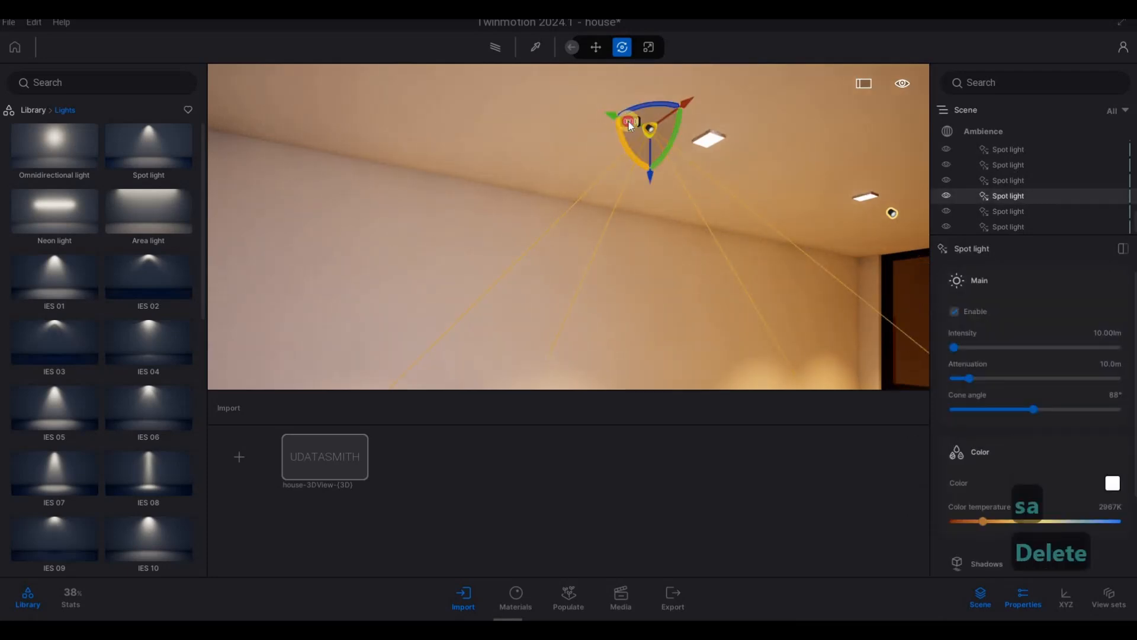
pyautogui.moveTo(673, 130); pyautogui.dragTo(727, 148)
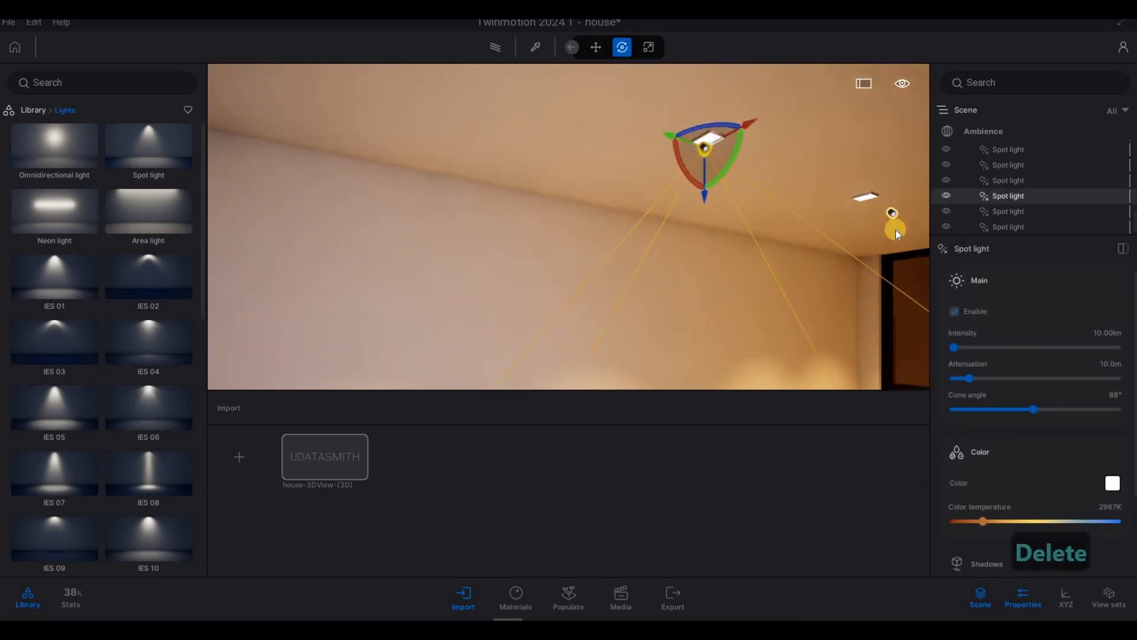
pyautogui.click(893, 215)
pyautogui.press('w')
pyautogui.press('d')
pyautogui.press('a')
pyautogui.press('w')
pyautogui.press('d')
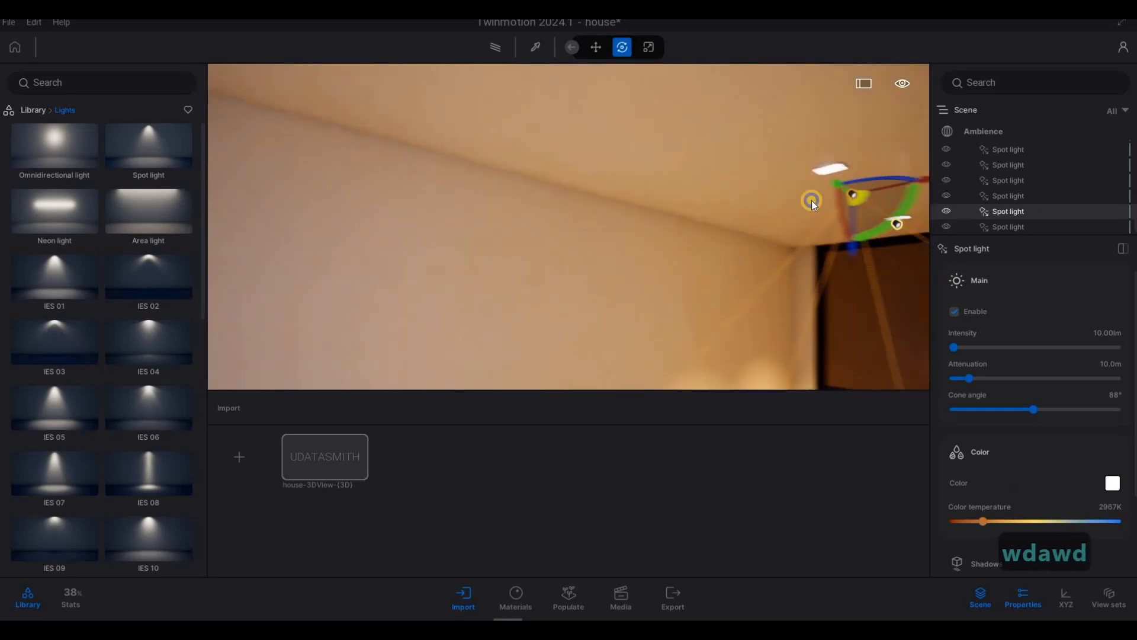
pyautogui.press('w')
pyautogui.moveTo(809, 162); pyautogui.dragTo(813, 201)
# Step: Move the last spot light of the side-wall row about 0.08 m onto the fixture nearest the black-framed window
pyautogui.press('w')
pyautogui.press('d')
pyautogui.press('w')
pyautogui.press('d')
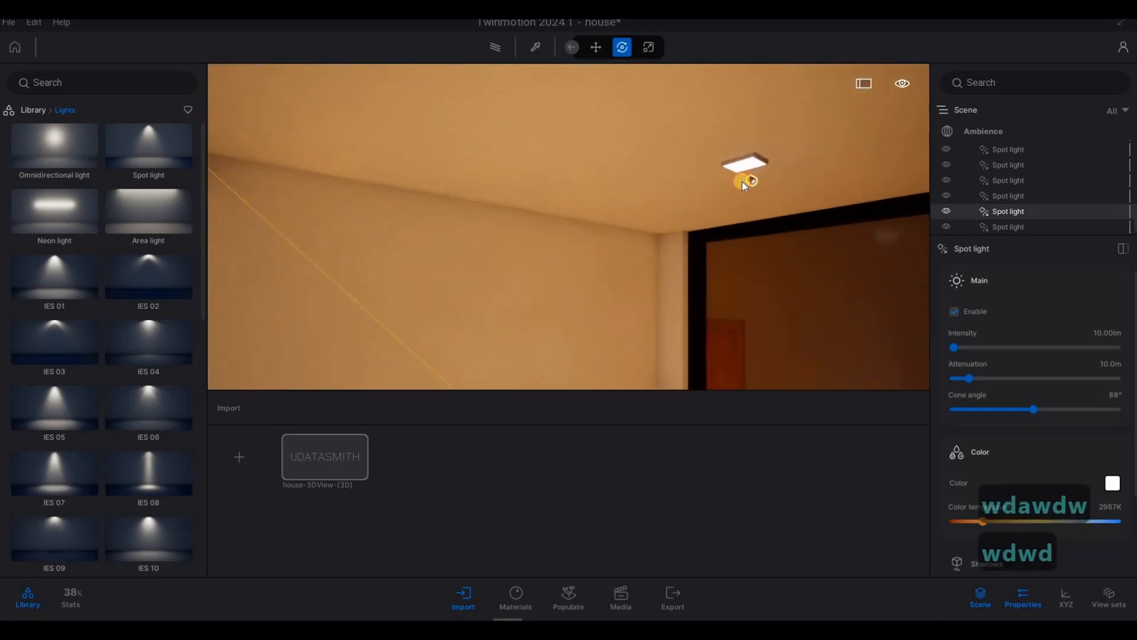
pyautogui.click(730, 173)
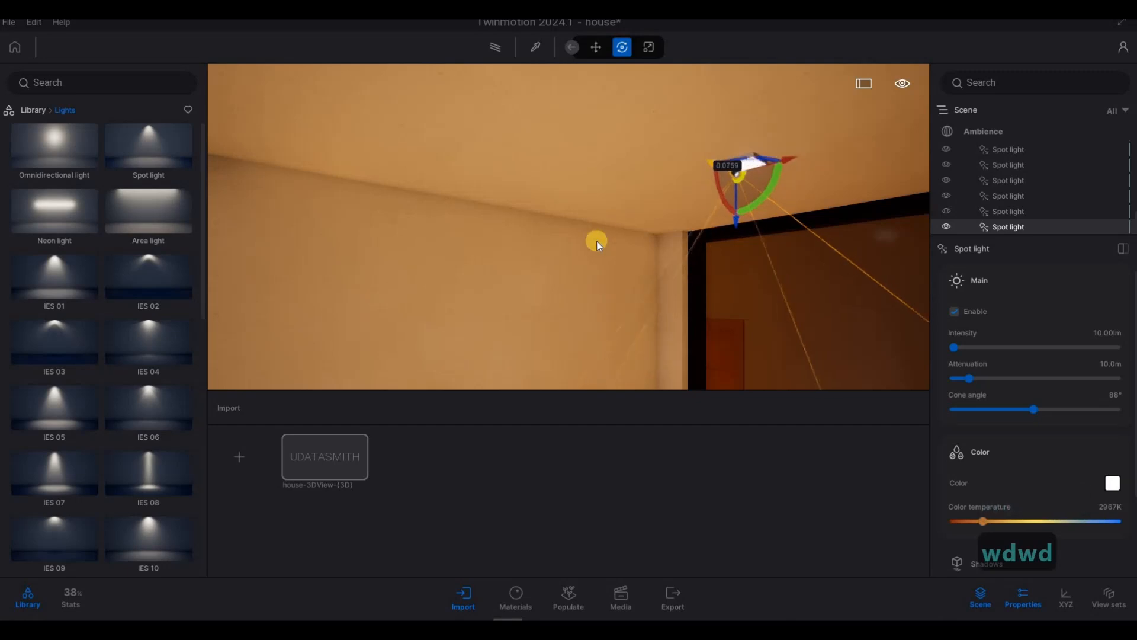
# Step: Copy the porch's front corner spot light sideways toward the upper-floor balcony next to it
pyautogui.press('s')
pyautogui.press('a')
pyautogui.press('a')
pyautogui.press('a')
pyautogui.press('a')
pyautogui.press('a')
pyautogui.press('a')
pyautogui.press('a')
pyautogui.press('a')
pyautogui.press('a')
pyautogui.press('e')
pyautogui.press('e')
pyautogui.press('e')
pyautogui.press('e')
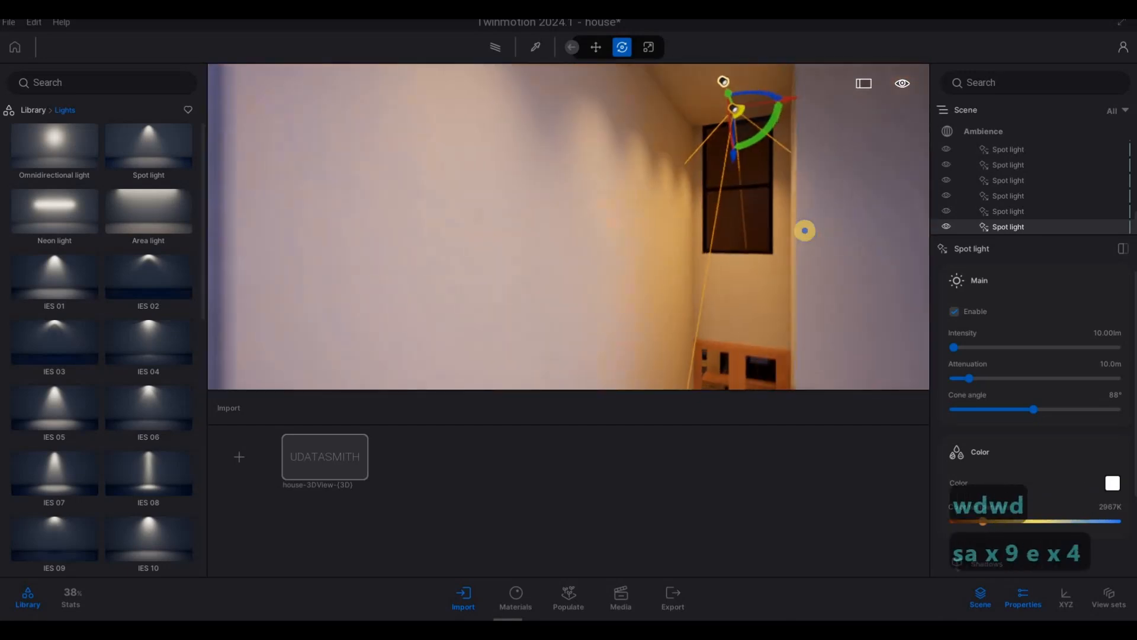
pyautogui.press('q')
pyautogui.press('a')
pyautogui.press('s')
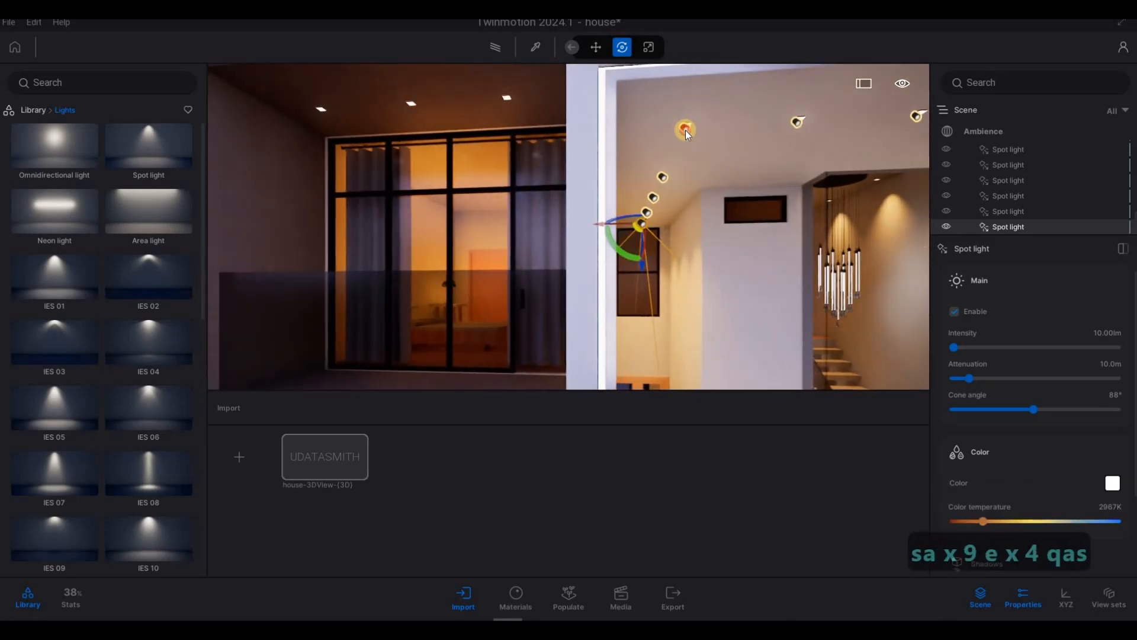
pyautogui.click(685, 128)
pyautogui.keyDown('shift'); pyautogui.moveTo(635, 131); pyautogui.dragTo(460, 112); pyautogui.keyUp('shift')
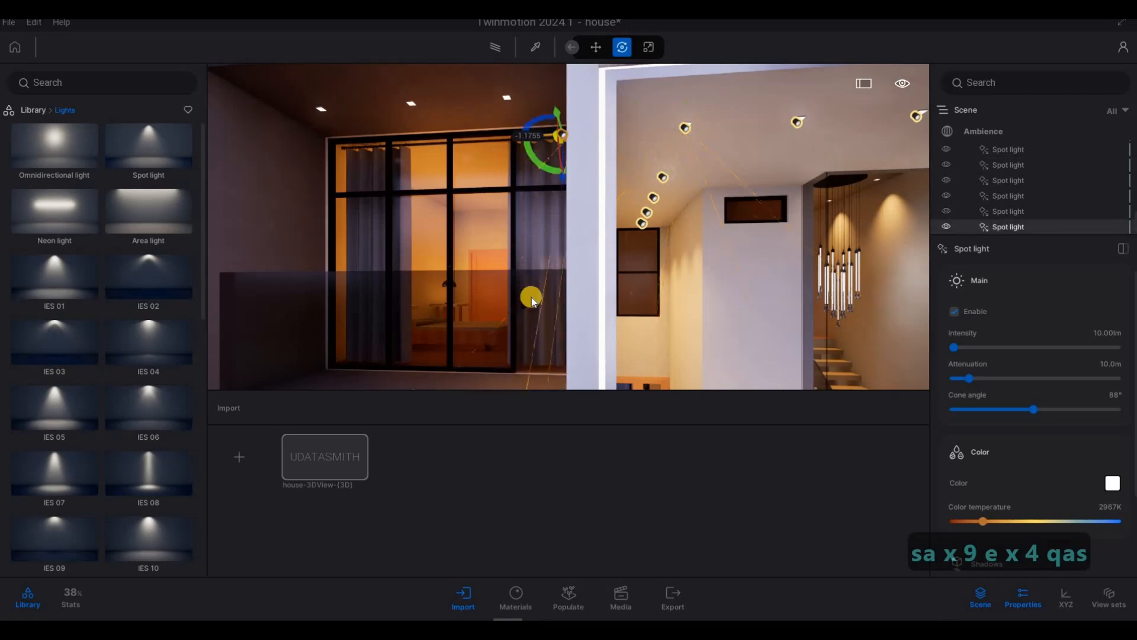
# Step: Move the copied spot light onto the balcony ceiling fixture closest to the porch
pyautogui.press('a')
pyautogui.press('w')
pyautogui.press('q')
pyautogui.moveTo(531, 235); pyautogui.dragTo(618, 227, button='right')
pyautogui.press('a')
pyautogui.press('a')
pyautogui.press('w')
pyautogui.press('a')
pyautogui.press('a')
pyautogui.press('s')
pyautogui.press('q')
pyautogui.moveTo(618, 228); pyautogui.dragTo(312, 160)
pyautogui.press('w')
pyautogui.press('d')
pyautogui.press('q')
pyautogui.press('q')
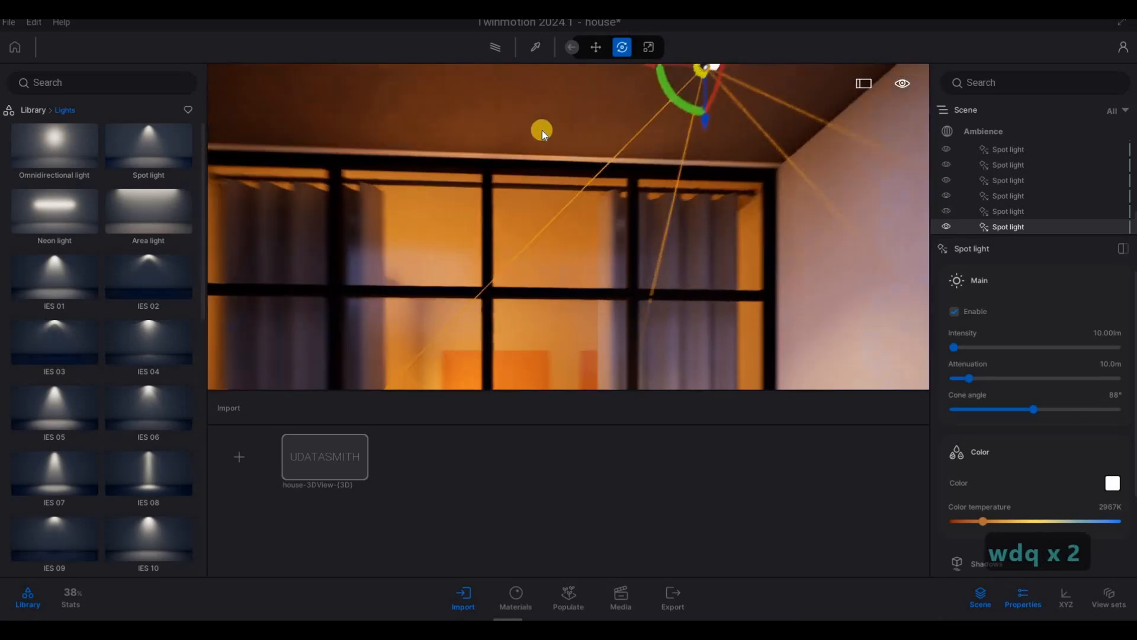
pyautogui.press('d')
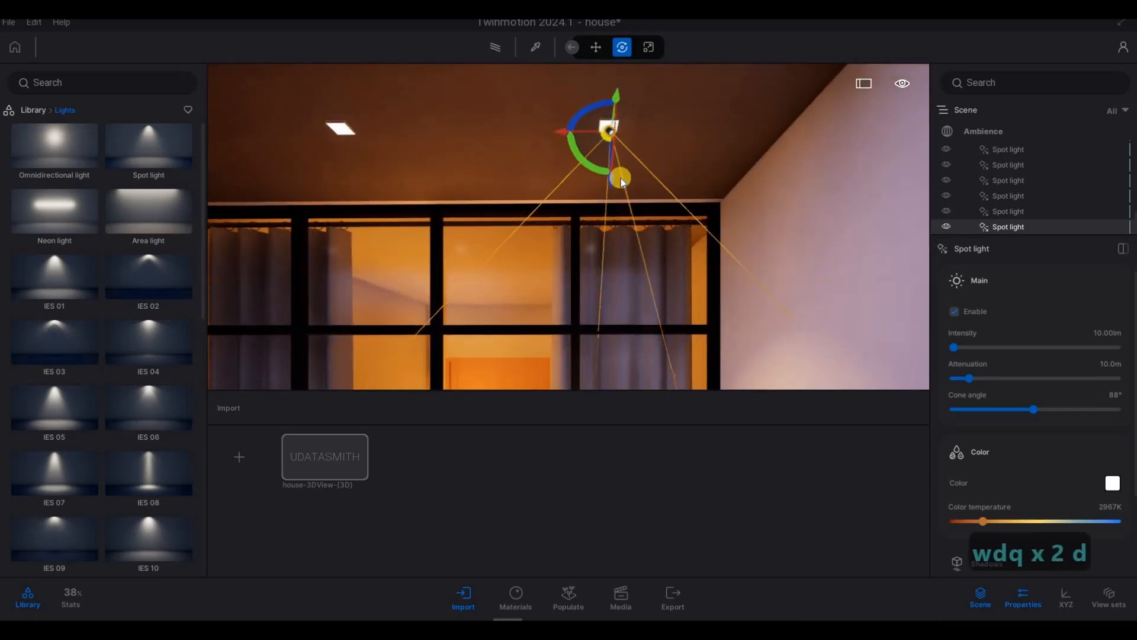
# Step: Copy the balcony spot light along the balcony ceiling row as two instances spaced 1 m apart
pyautogui.press('s')
pyautogui.press('a')
pyautogui.press('s')
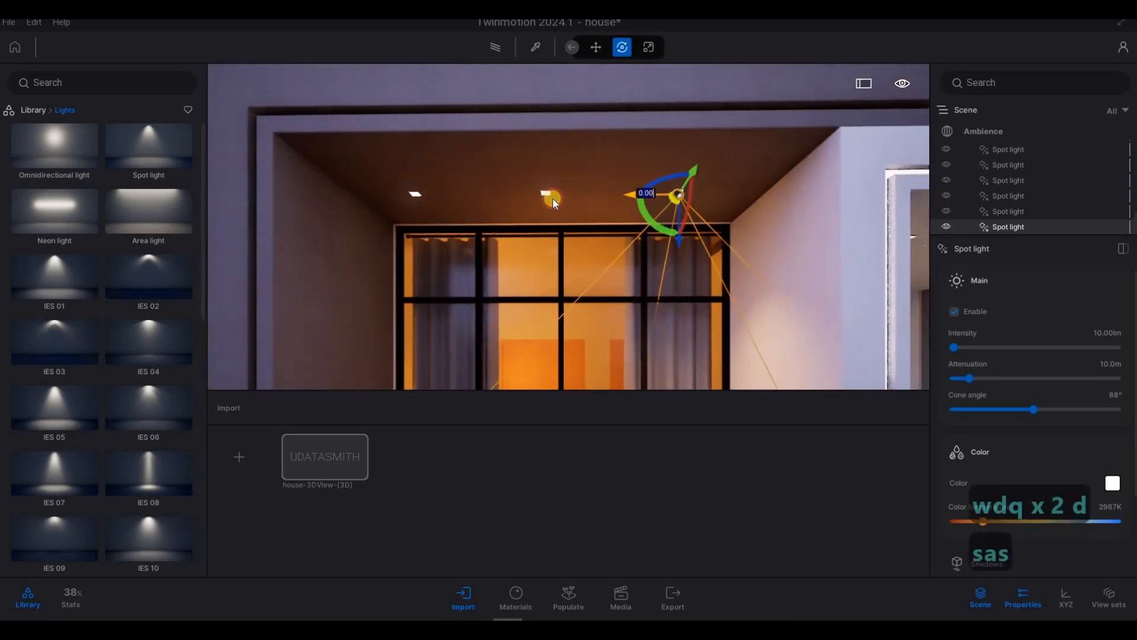
pyautogui.keyDown('alt'); pyautogui.moveTo(563, 320); pyautogui.dragTo(580, 332); pyautogui.keyUp('alt')
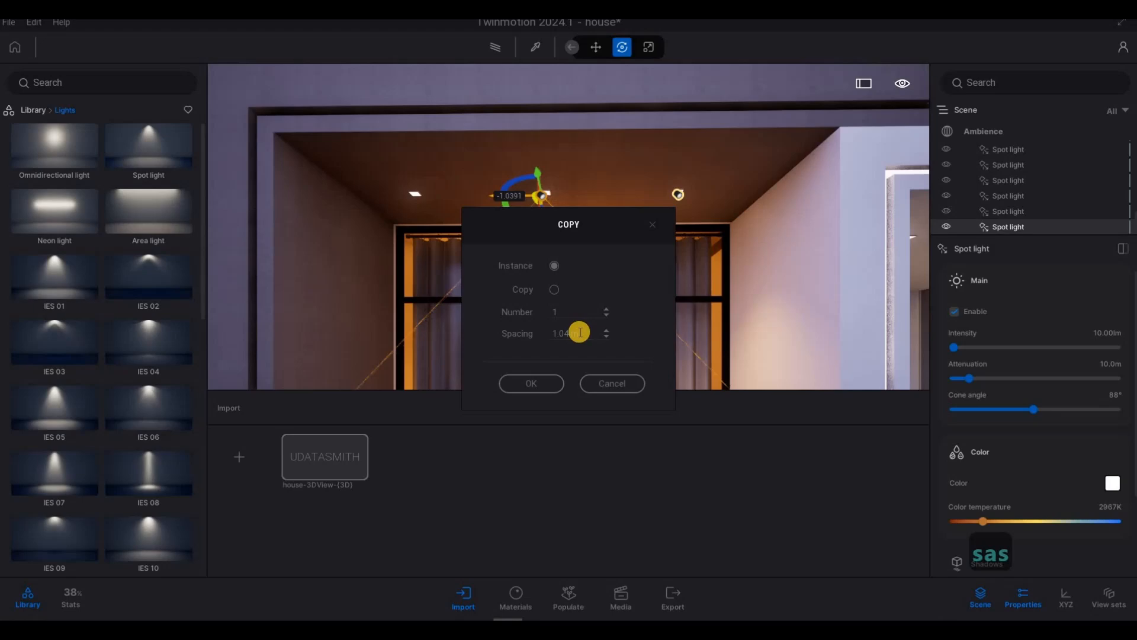
pyautogui.click(500, 327)
pyautogui.write('1')
pyautogui.click(539, 384)
pyautogui.write('2')
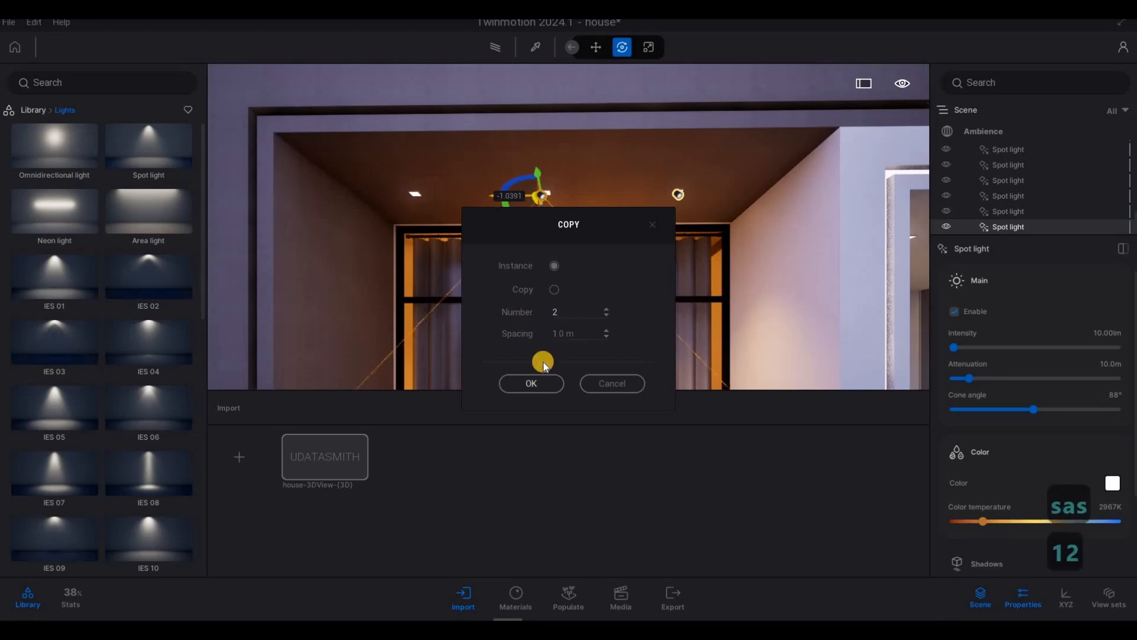
pyautogui.press('Return')
# Step: Copy the balcony's outer end spot light straight down toward the overhang above the ground-floor entrance
pyautogui.press('s')
pyautogui.press('d')
pyautogui.press('s')
pyautogui.press('e')
pyautogui.press('e')
pyautogui.press('e')
pyautogui.press('e')
pyautogui.press('e')
pyautogui.press('e')
pyautogui.press('e')
pyautogui.press('e')
pyautogui.press('e')
pyautogui.press('e')
pyautogui.press('e')
pyautogui.press('e')
pyautogui.press('e')
pyautogui.press('e')
pyautogui.press('e')
pyautogui.press('e')
pyautogui.press('e')
pyautogui.press('e')
pyautogui.press('e')
pyautogui.press('e')
pyautogui.press('e')
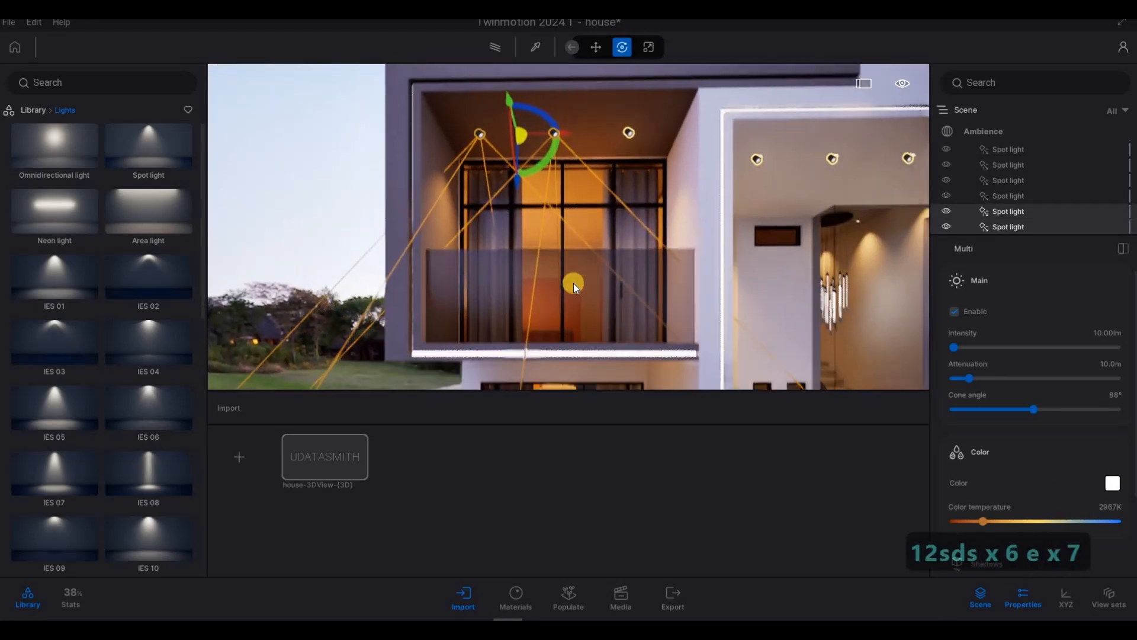
pyautogui.press('w')
pyautogui.press('q')
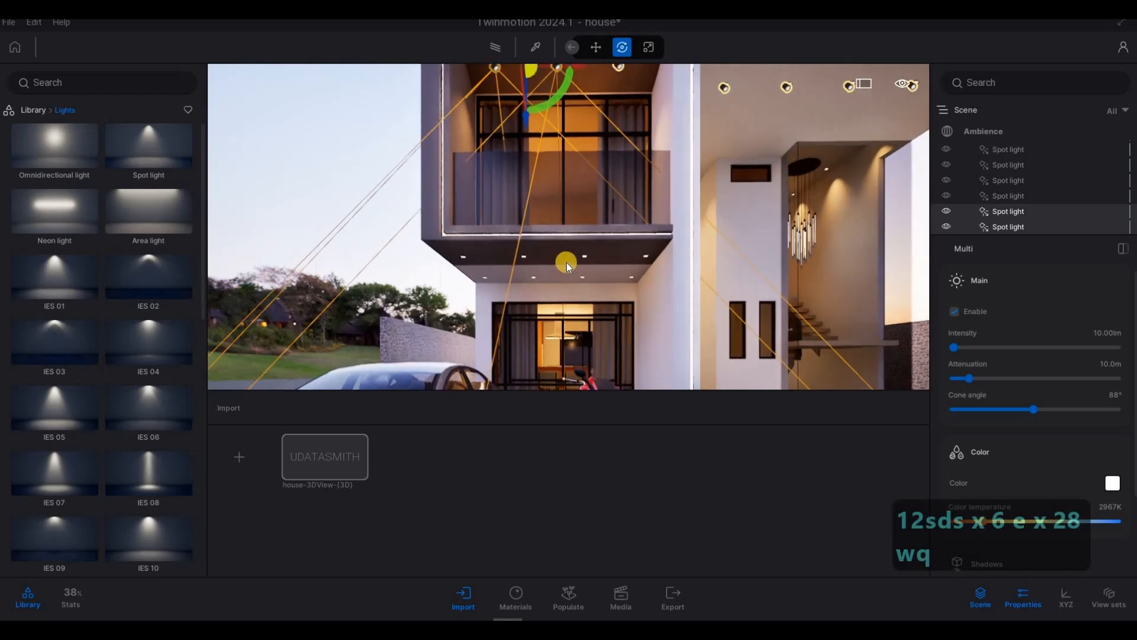
pyautogui.press('w')
pyautogui.press('q')
pyautogui.press('q')
pyautogui.press('s')
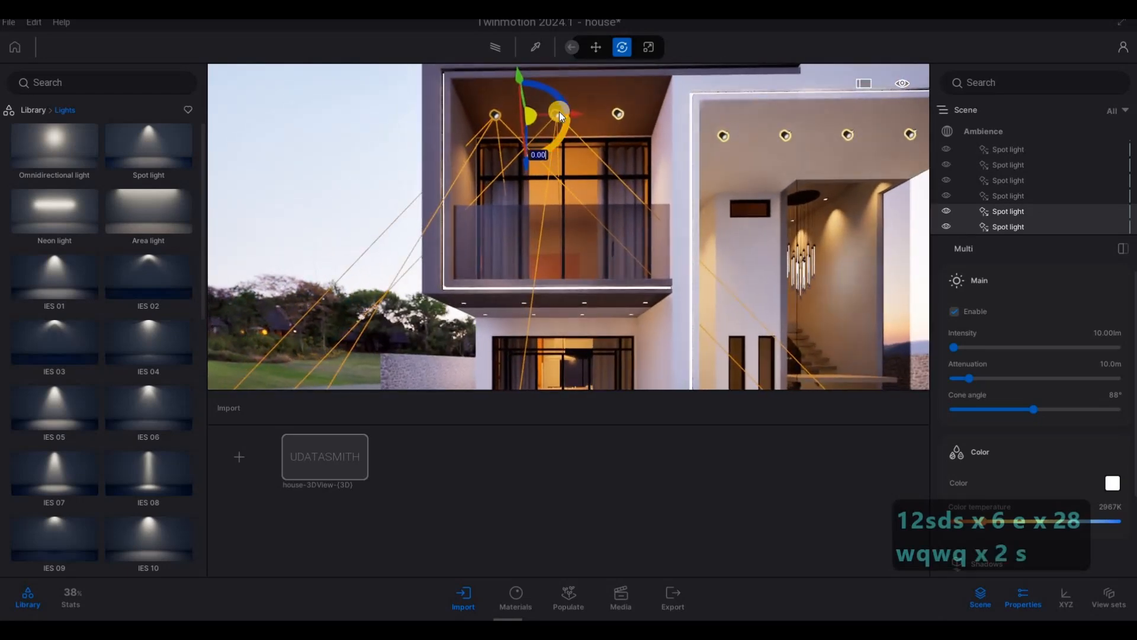
pyautogui.press('Escape')
pyautogui.press('Escape')
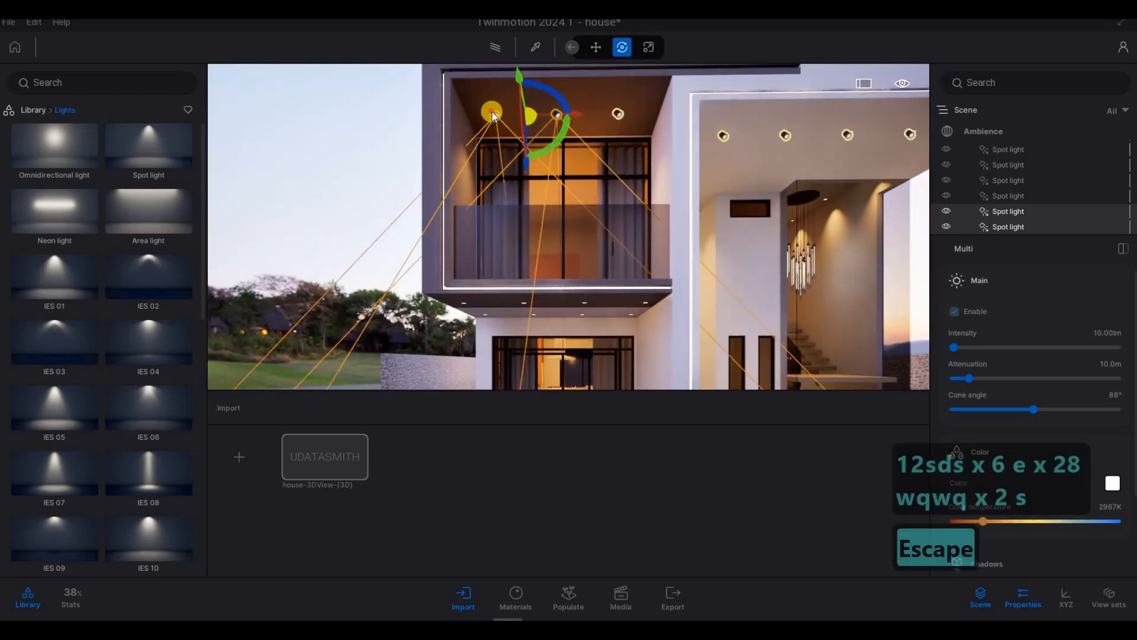
pyautogui.click(497, 116)
pyautogui.keyDown('shift'); pyautogui.moveTo(485, 310); pyautogui.dragTo(503, 325); pyautogui.keyUp('shift')
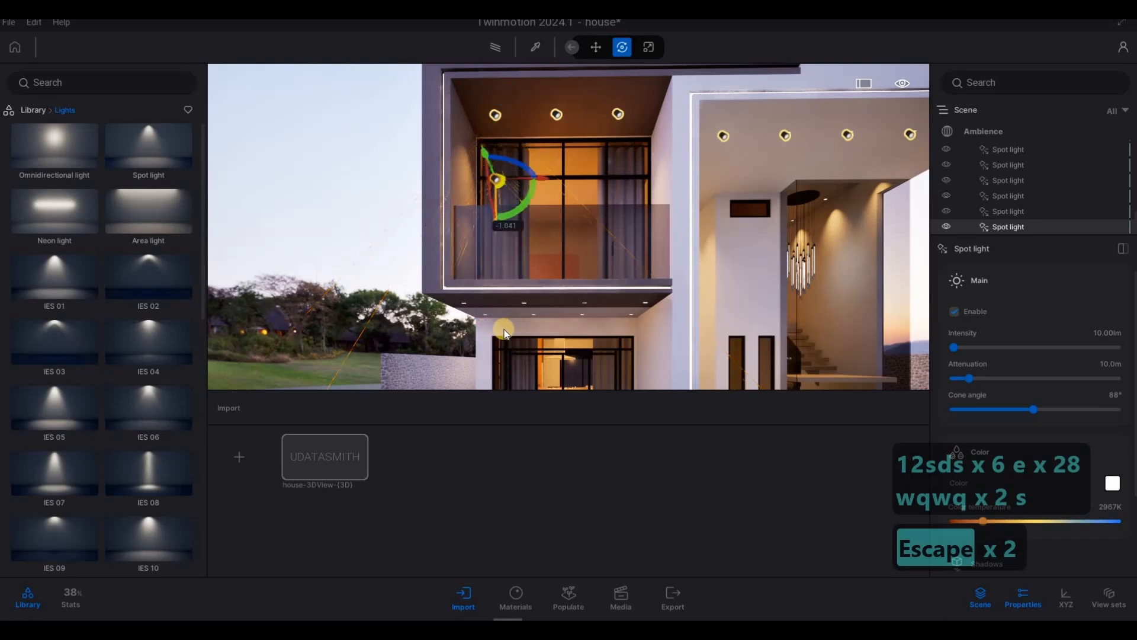
pyautogui.click(529, 383)
# Step: Lower the copied spot light to just below the balcony slab, level with the overhang's ceiling
pyautogui.press('a')
pyautogui.press('a')
pyautogui.press('w')
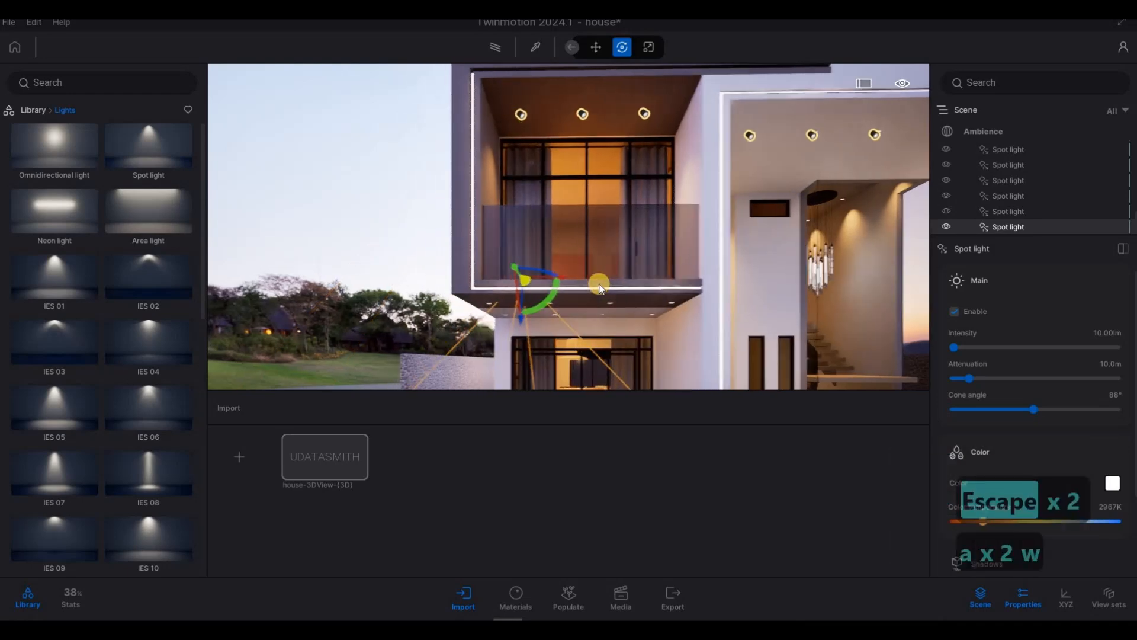
pyautogui.press('e')
pyautogui.press('e')
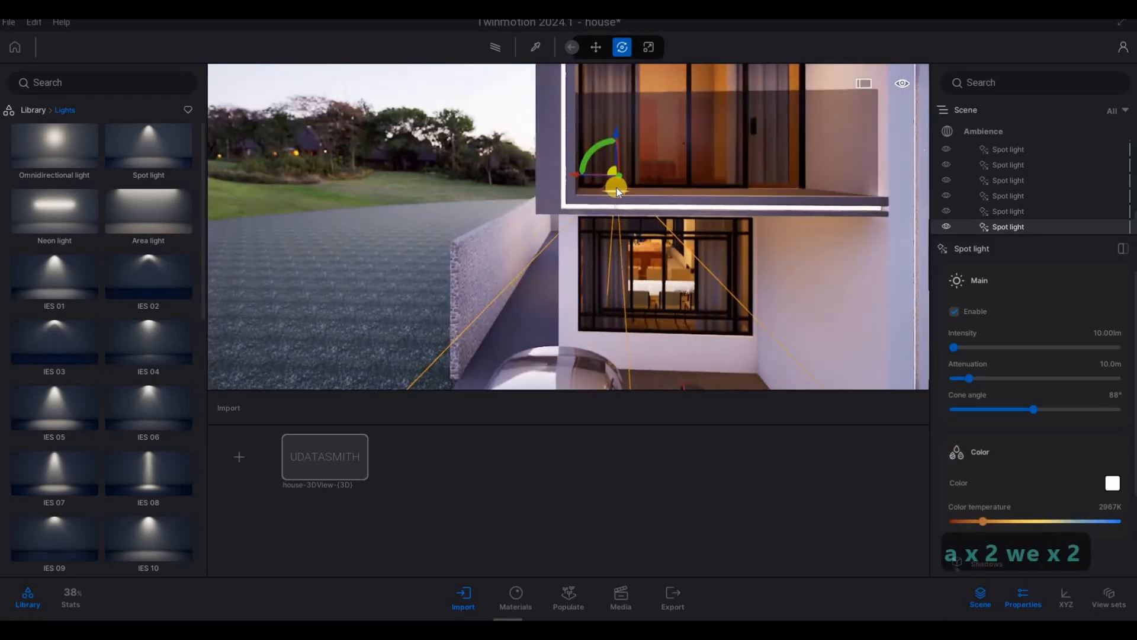
pyautogui.press('a')
pyautogui.press('w')
pyautogui.press('e')
pyautogui.press('a')
pyautogui.press('w')
pyautogui.press('e')
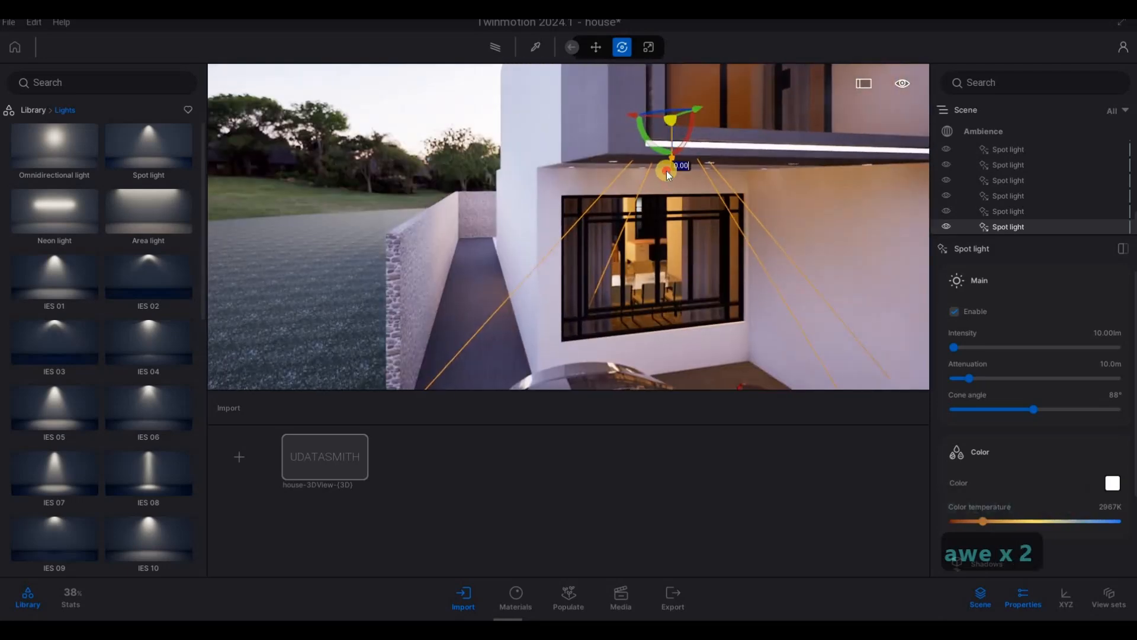
pyautogui.keyDown('shift'); pyautogui.moveTo(667, 171); pyautogui.dragTo(659, 240, button='middle'); pyautogui.keyUp('shift')
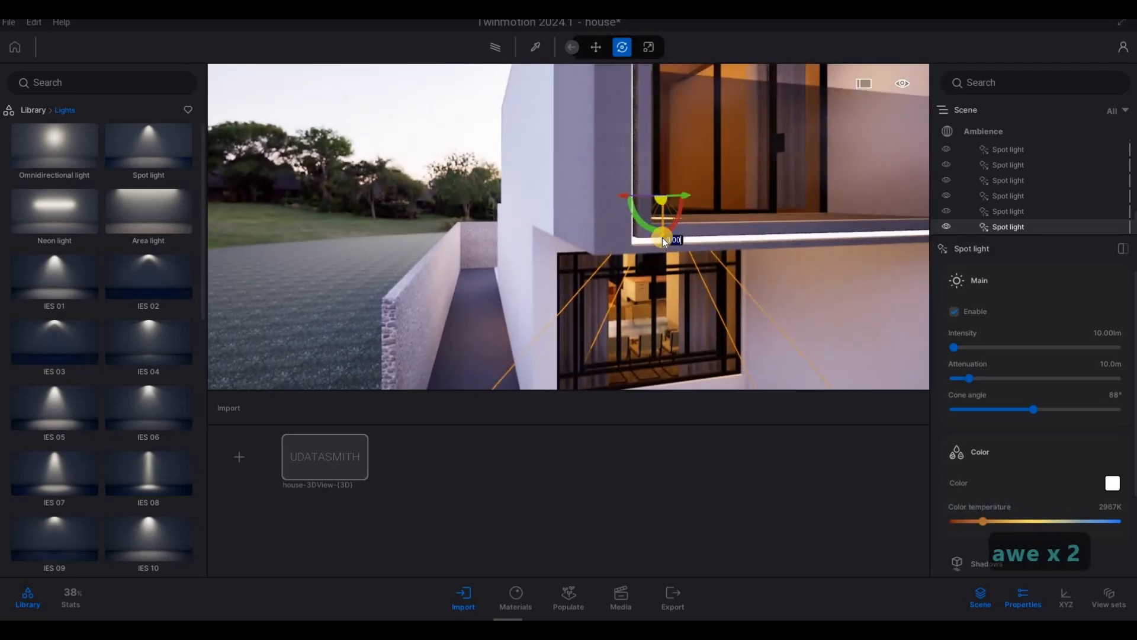
pyautogui.moveTo(663, 237); pyautogui.dragTo(691, 352)
# Step: Move the lowered spot light horizontally under the overhang toward its outer corner ceiling fixture
pyautogui.press('w')
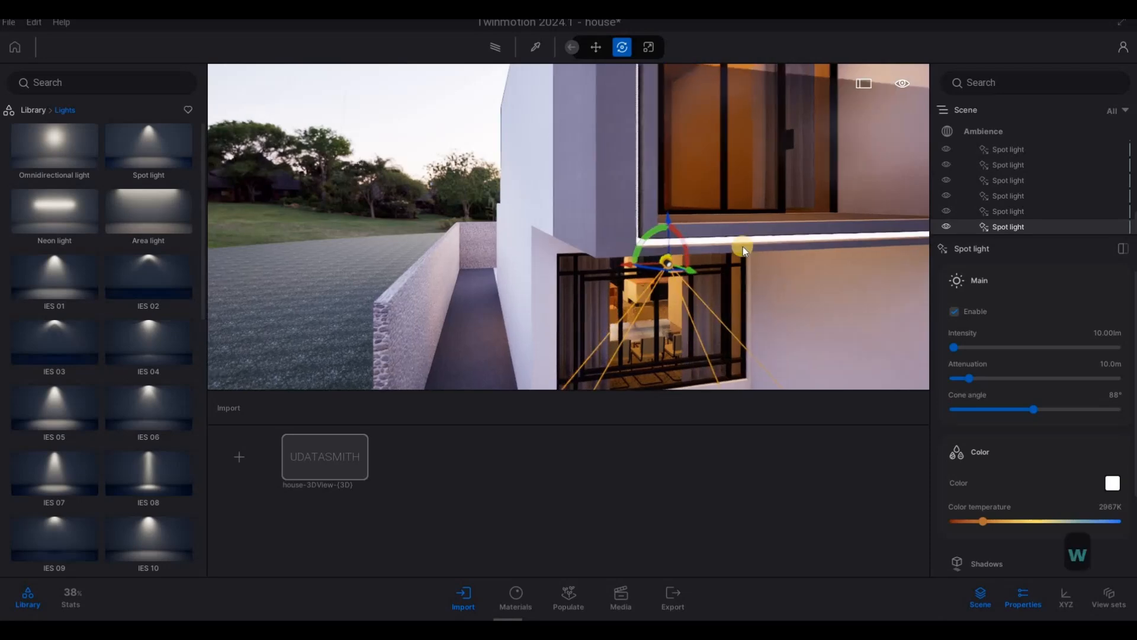
pyautogui.press('e')
pyautogui.press('d')
pyautogui.press('q')
pyautogui.press('d')
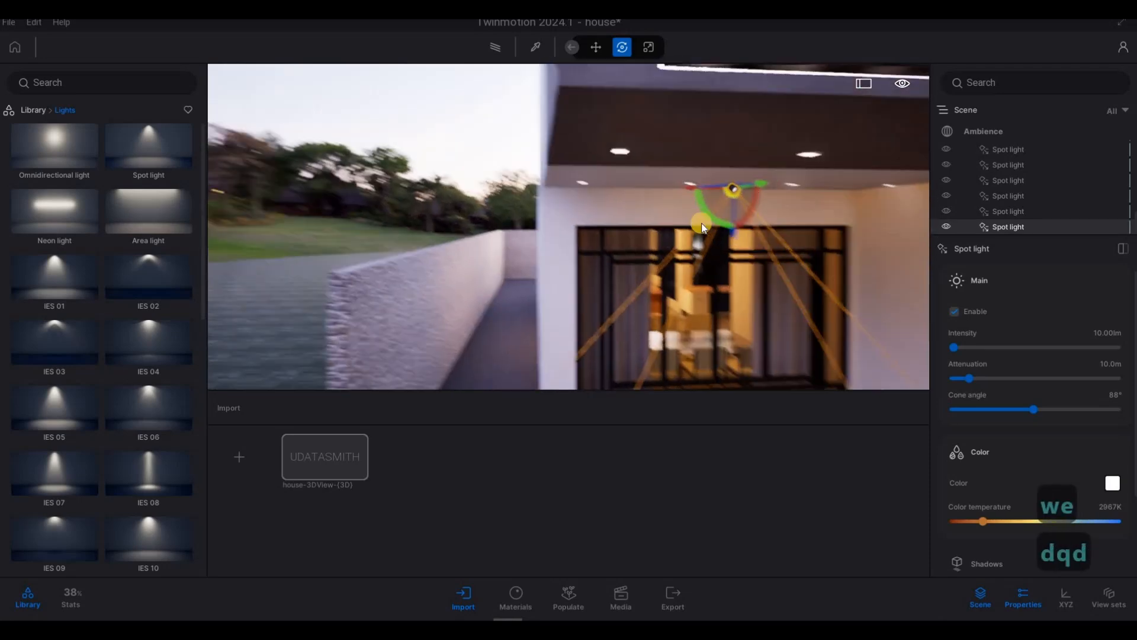
pyautogui.moveTo(552, 195); pyautogui.dragTo(789, 185)
# Step: Fine-tune the spot light's sideways position so it sits on the corner ceiling fixture under the overhang
pyautogui.press('a')
pyautogui.press('w')
pyautogui.press('e')
pyautogui.moveTo(610, 245); pyautogui.dragTo(655, 160, button='right')
pyautogui.press('q')
pyautogui.press('a')
pyautogui.press('a')
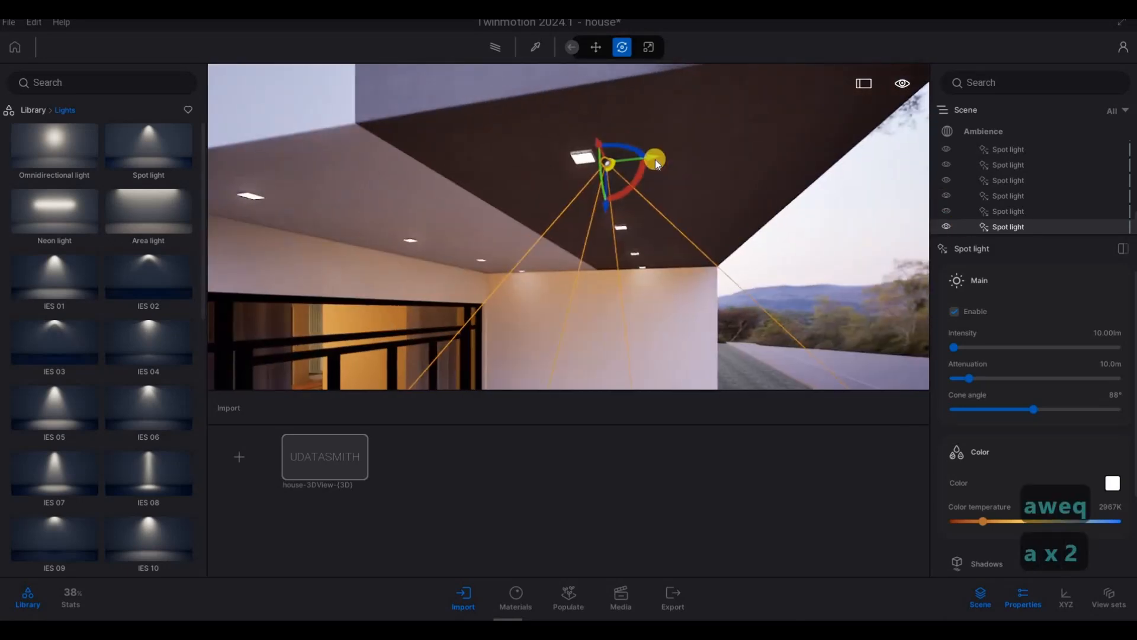
pyautogui.moveTo(655, 159); pyautogui.dragTo(618, 228)
pyautogui.press('w')
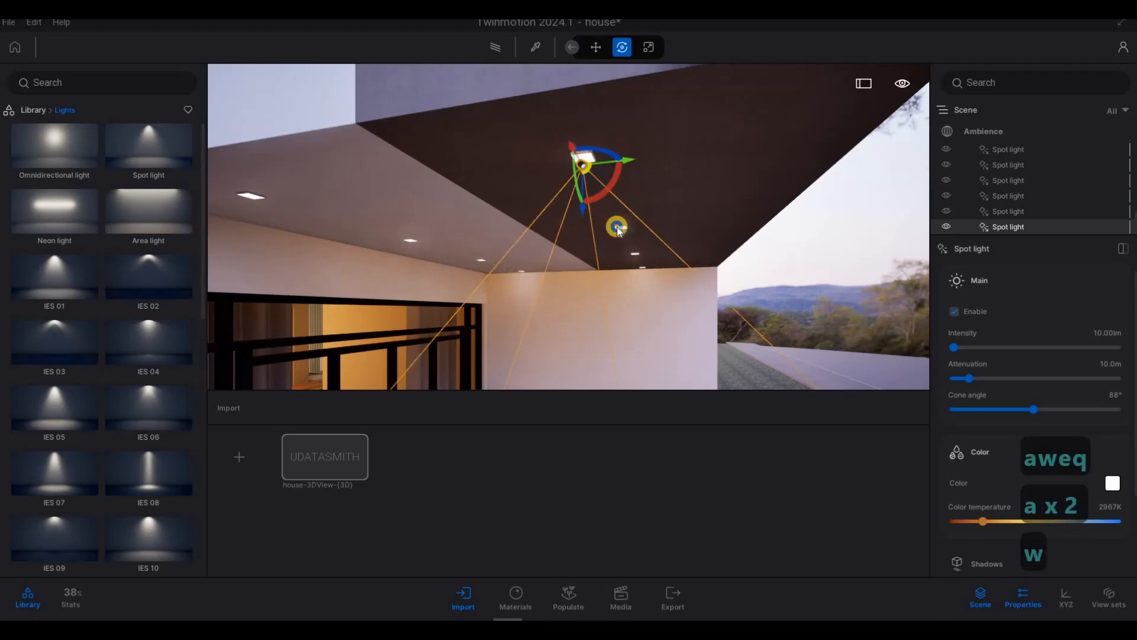
# Step: Copy the corner spot light along the overhang's outer fixture row as 3 instances with 1.0 m spacing
pyautogui.press('d')
pyautogui.press('d')
pyautogui.press('d')
pyautogui.press('d')
pyautogui.press('d')
pyautogui.press('d')
pyautogui.press('d')
pyautogui.press('s')
pyautogui.press('s')
pyautogui.press('s')
pyautogui.press('s')
pyautogui.press('s')
pyautogui.press('s')
pyautogui.press('s')
pyautogui.press('s')
pyautogui.press('s')
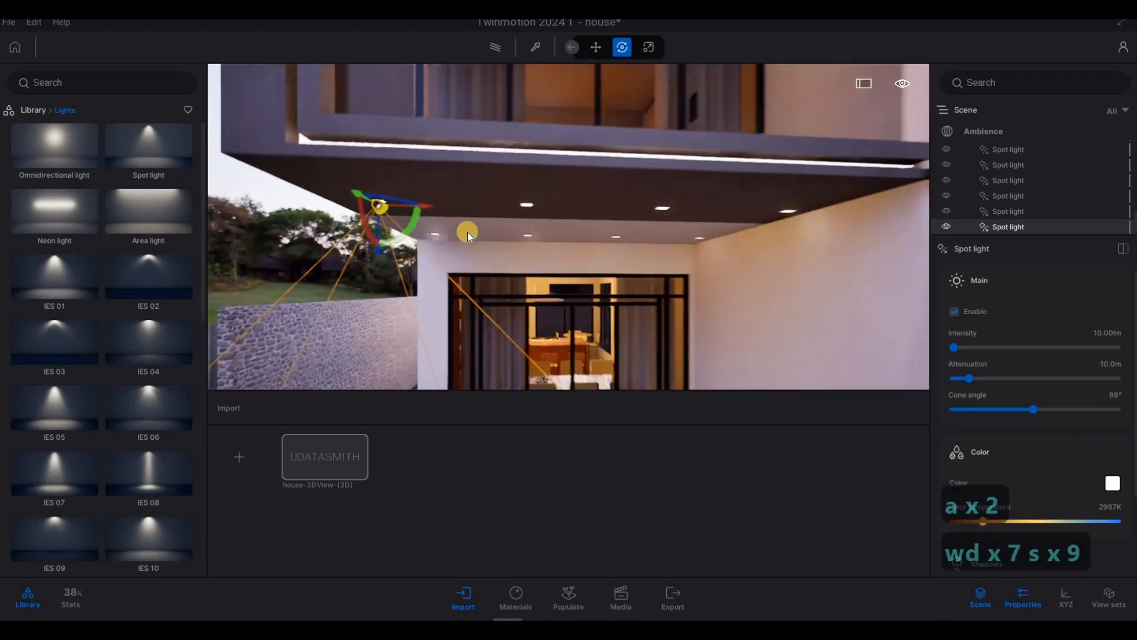
pyautogui.press('s')
pyautogui.press('s')
pyautogui.press('s')
pyautogui.press('s')
pyautogui.keyDown('shift'); pyautogui.moveTo(416, 210); pyautogui.dragTo(504, 210); pyautogui.keyUp('shift')
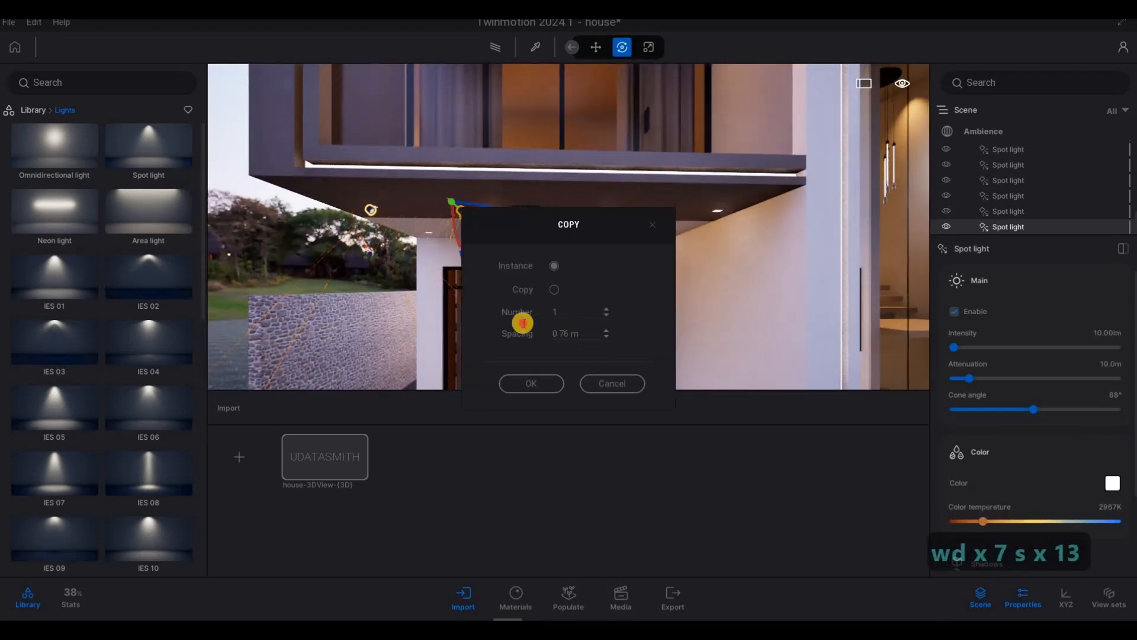
pyautogui.press('BackSpace')
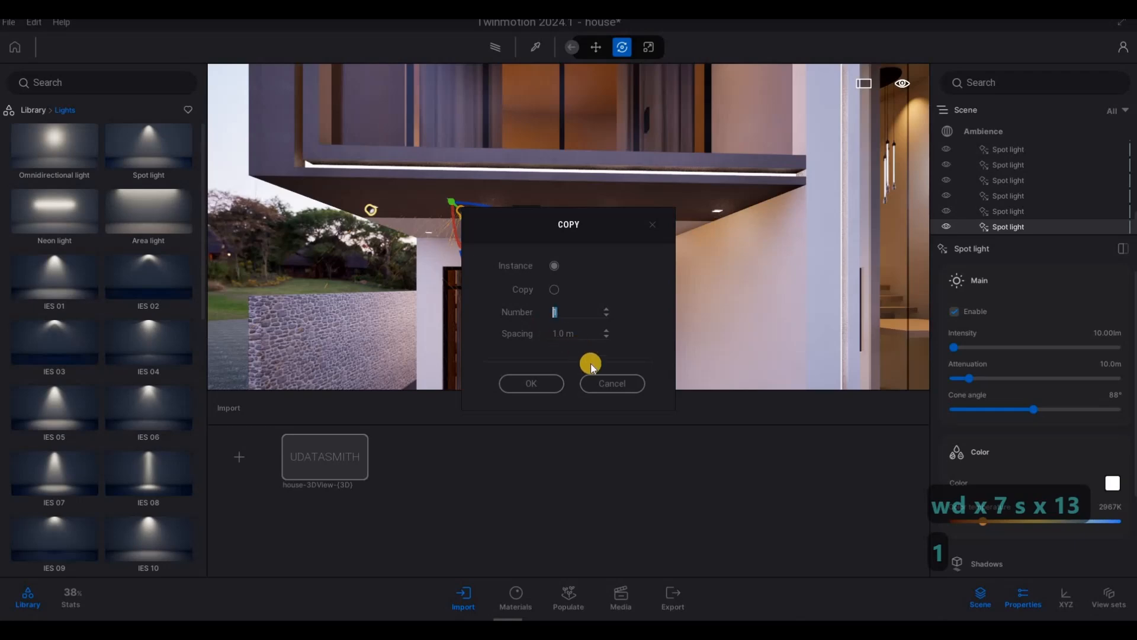
pyautogui.click(551, 384)
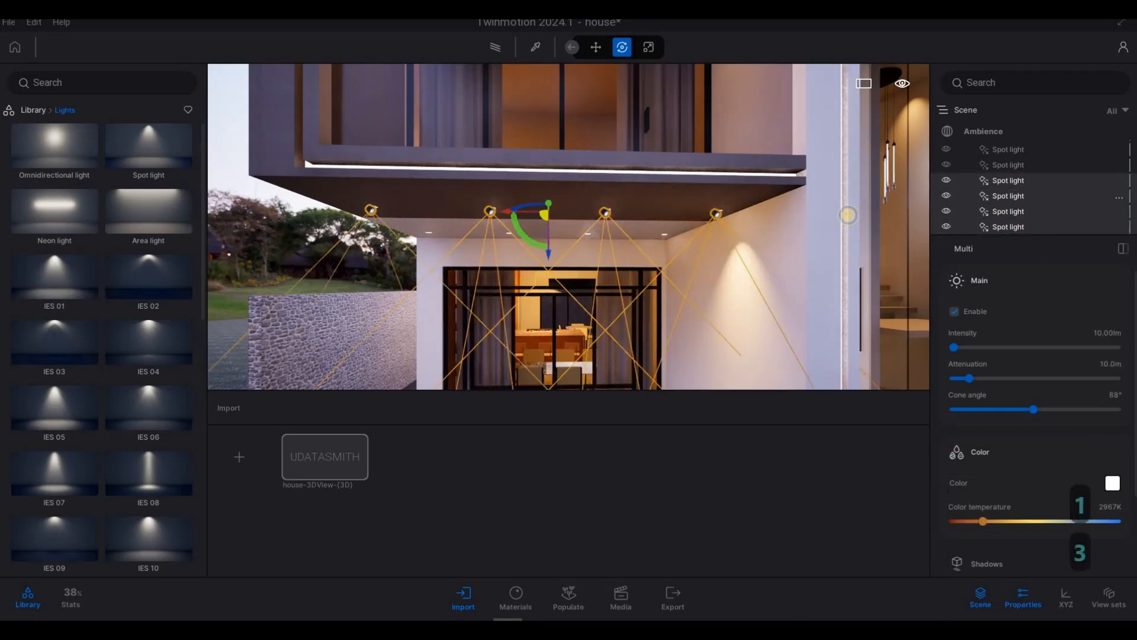
# Step: Copy the outer row of four spot lights inward with 1.4 m spacing, and nudge the new row onto the inner ceiling fixtures
pyautogui.press('a')
pyautogui.press('a')
pyautogui.press('w')
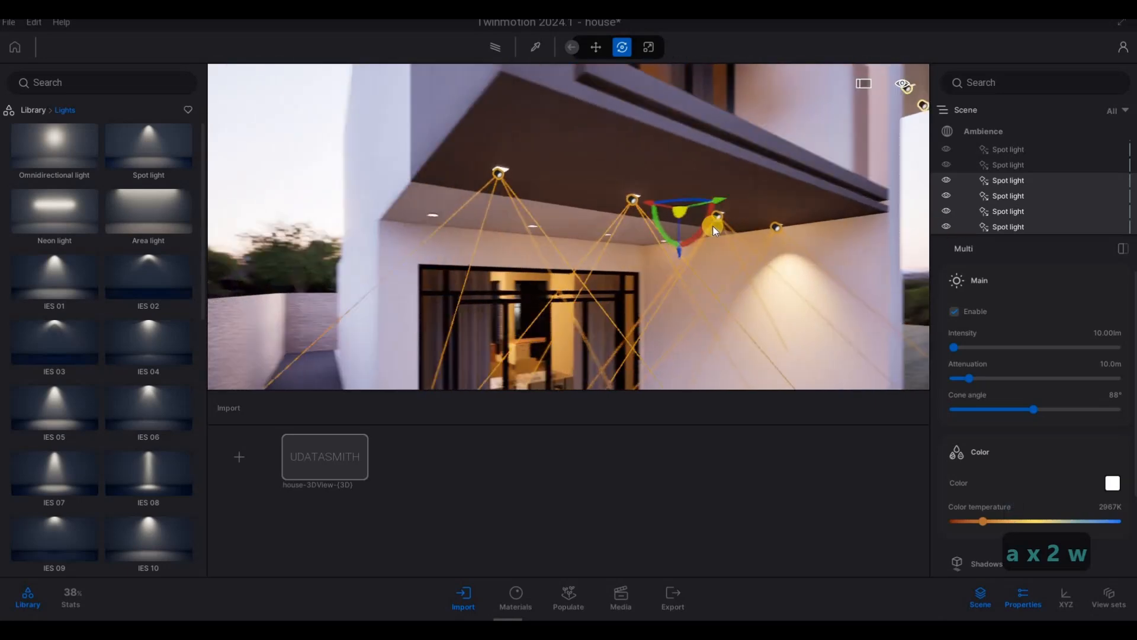
pyautogui.press('e')
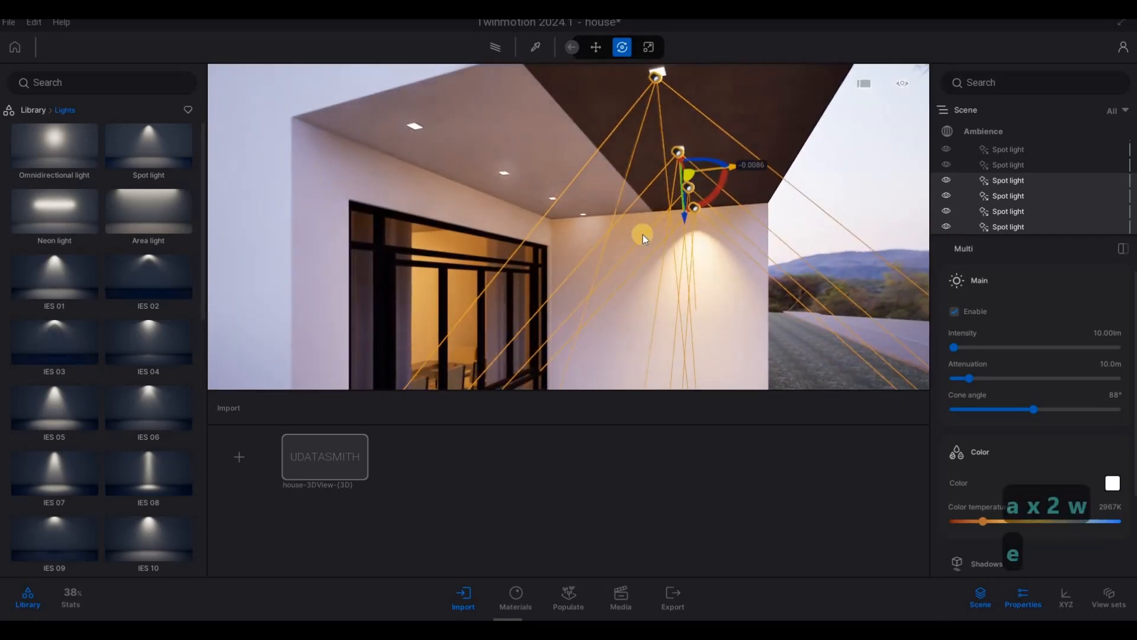
pyautogui.keyDown('shift'); pyautogui.moveTo(732, 166); pyautogui.dragTo(586, 183); pyautogui.keyUp('shift')
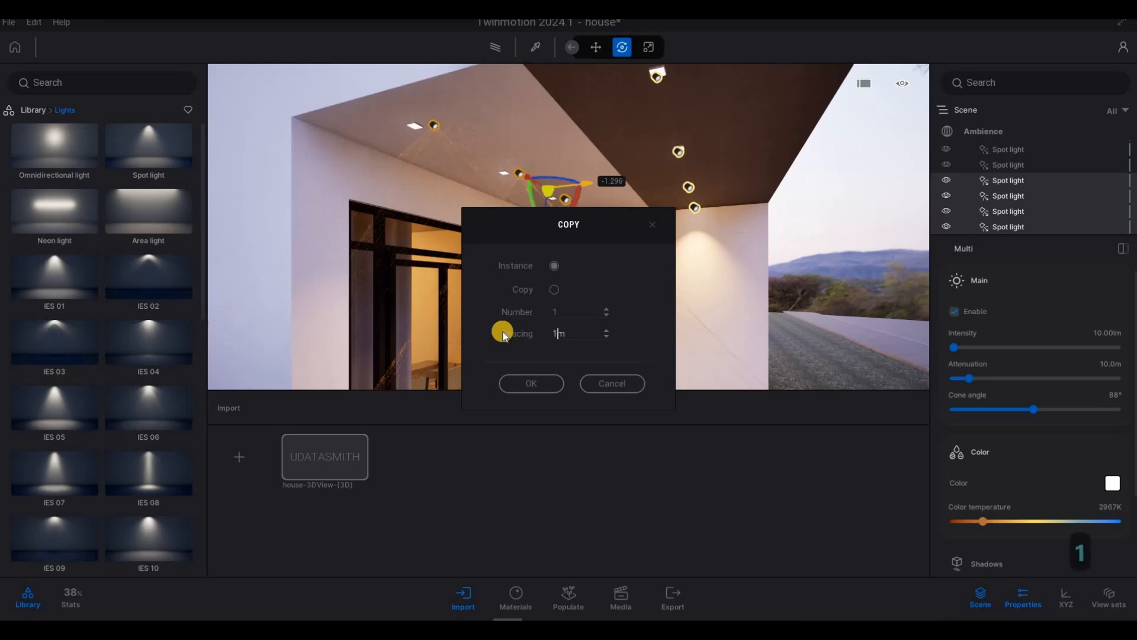
pyautogui.click(536, 379)
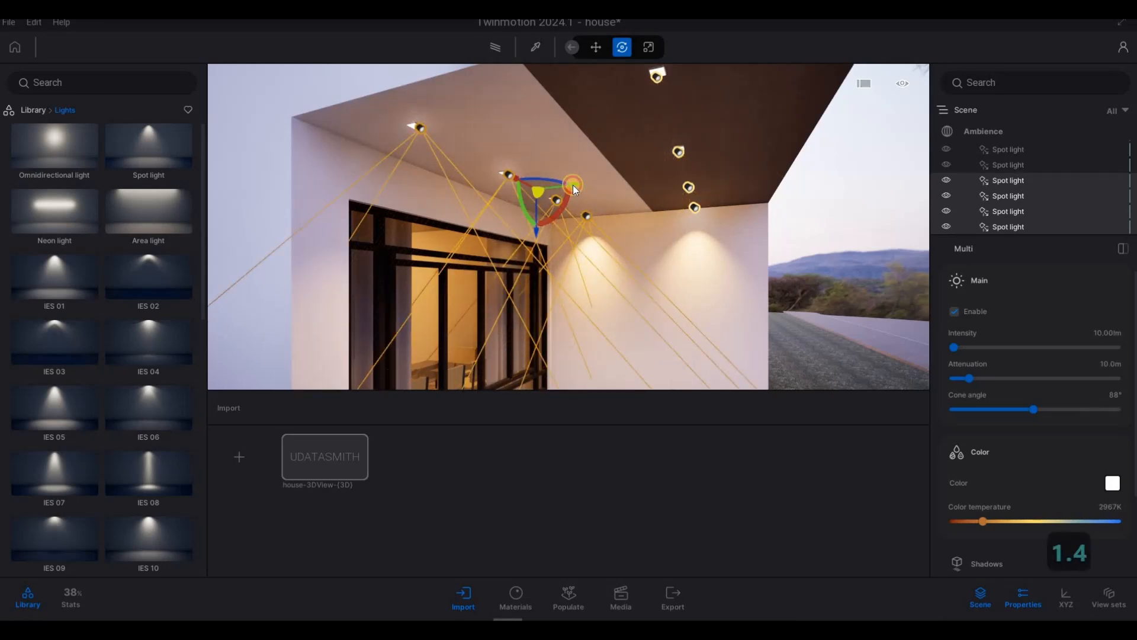
pyautogui.moveTo(574, 185); pyautogui.dragTo(657, 274)
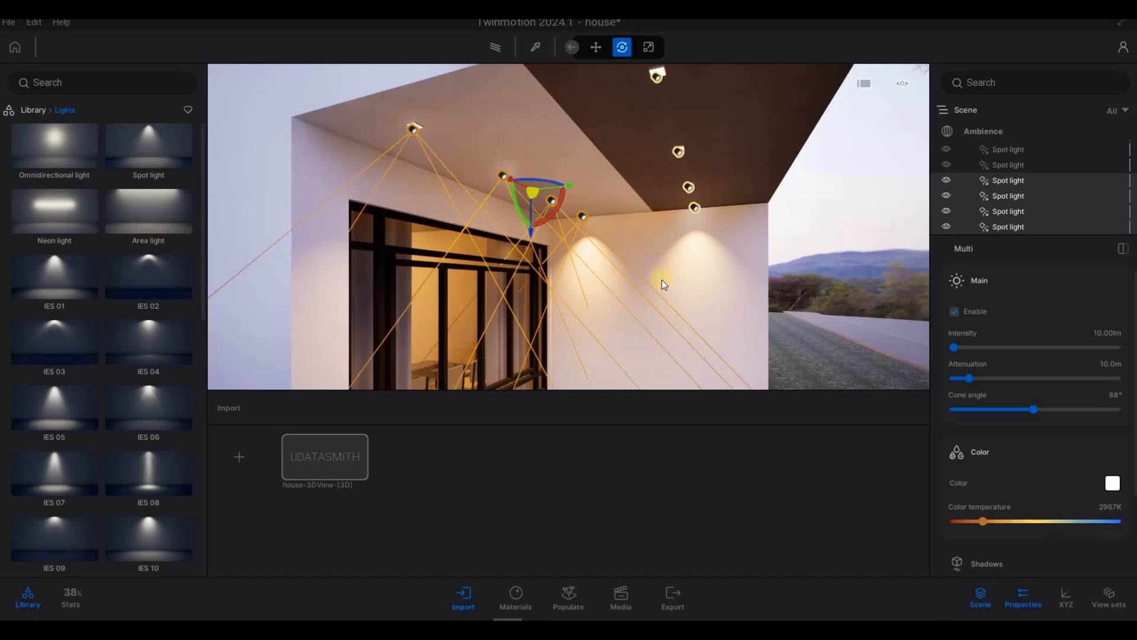
# Step: Review both rows of overhang spot lights together with the balcony and porch lights from in front of the house
pyautogui.press('d')
pyautogui.press('d')
pyautogui.press('d')
pyautogui.press('d')
pyautogui.press('s')
pyautogui.press('s')
pyautogui.press('s')
pyautogui.press('s')
pyautogui.press('s')
pyautogui.press('s')
pyautogui.press('s')
pyautogui.press('s')
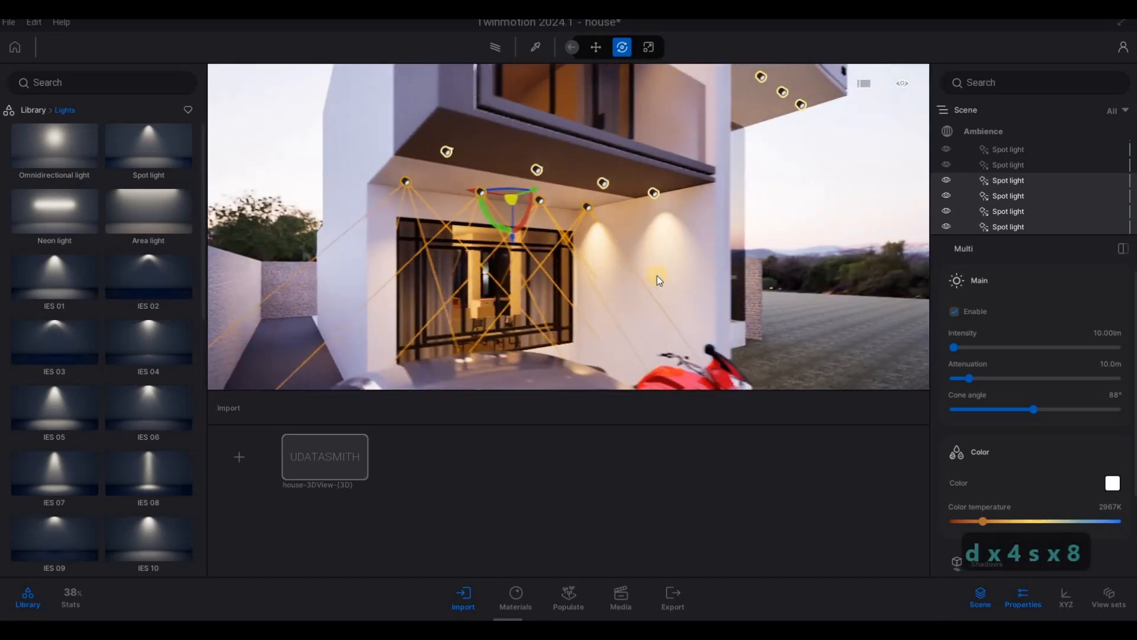
pyautogui.press('q')
pyautogui.press('w')
pyautogui.press('w')
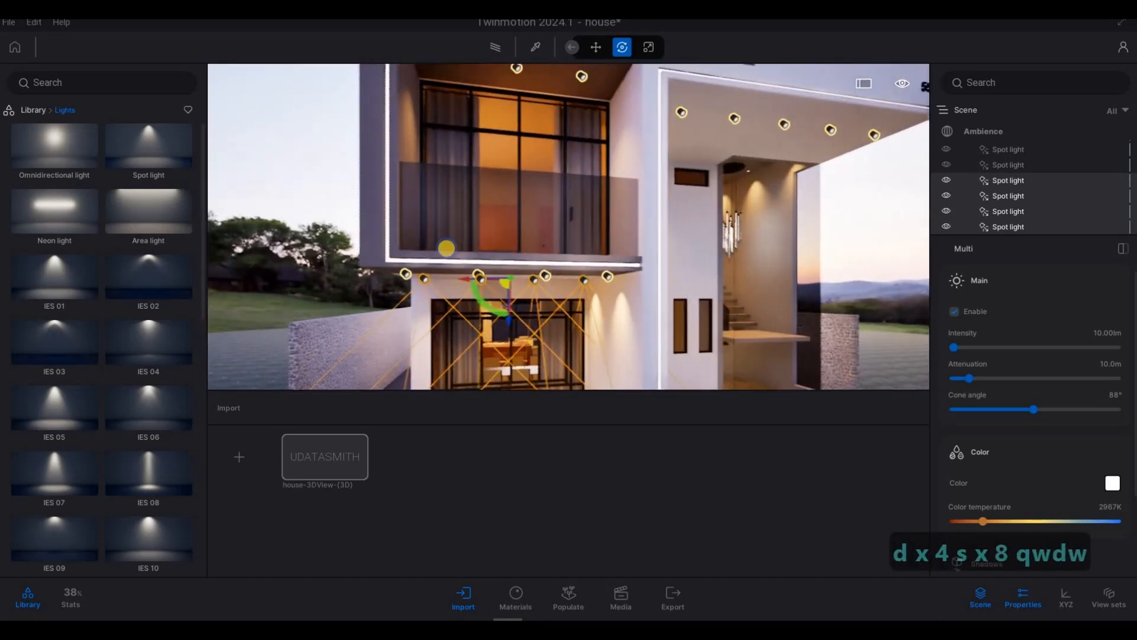
pyautogui.press('s')
# Step: Inspect the porch lighting and the upper-floor hallway behind the porch's high window
pyautogui.press('w')
pyautogui.press('w')
pyautogui.press('w')
pyautogui.press('w')
pyautogui.press('w')
pyautogui.press('w')
pyautogui.press('w')
pyautogui.press('w')
pyautogui.press('w')
pyautogui.press('w')
pyautogui.press('w')
pyautogui.press('w')
pyautogui.press('w')
pyautogui.press('w')
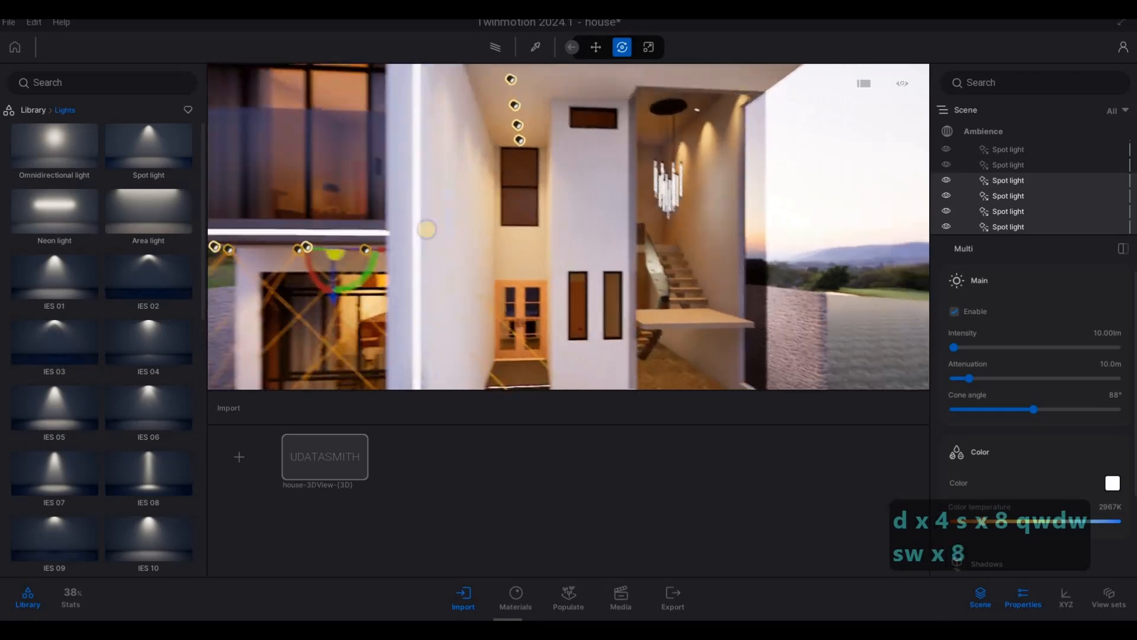
pyautogui.press('a')
pyautogui.press('a')
pyautogui.press('a')
pyautogui.press('a')
pyautogui.press('a')
pyautogui.press('a')
pyautogui.press('a')
pyautogui.press('a')
pyautogui.press('a')
pyautogui.press('a')
pyautogui.press('a')
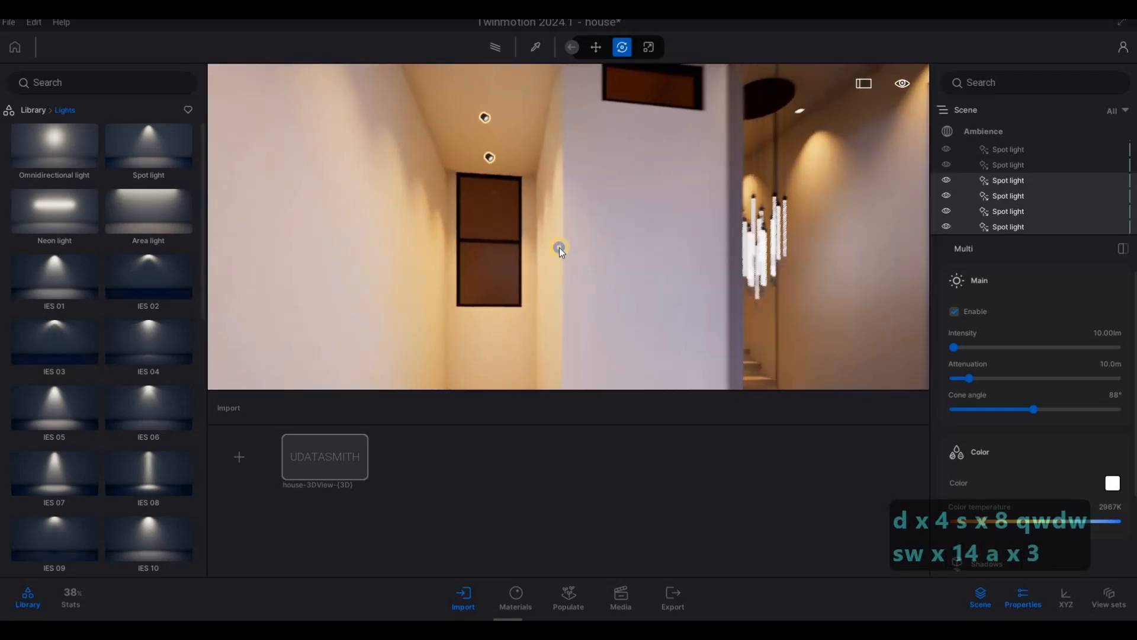
pyautogui.press('d')
pyautogui.press('a')
pyautogui.press('d')
pyautogui.press('a')
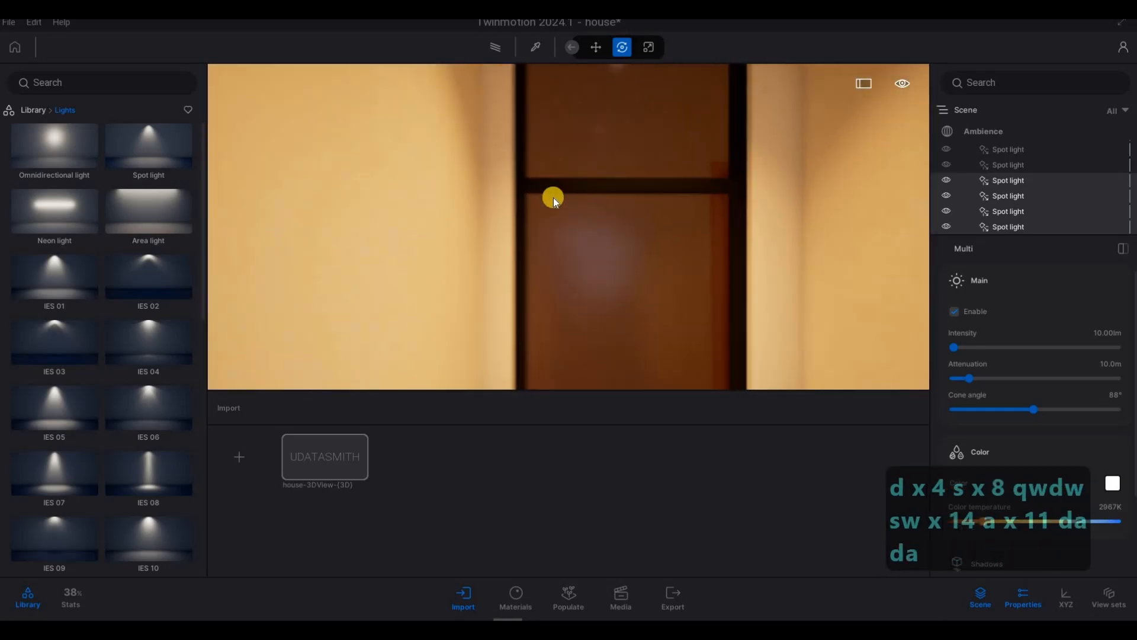
pyautogui.press('a')
pyautogui.press('s')
pyautogui.press('a')
pyautogui.press('w')
pyautogui.press('d')
pyautogui.press('s')
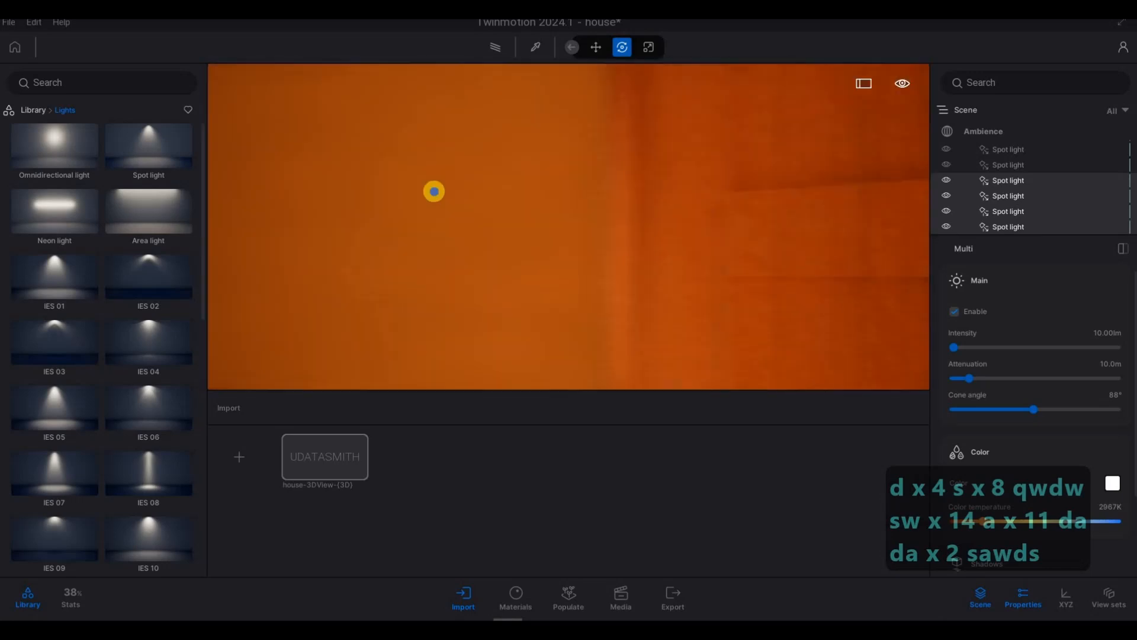
pyautogui.press('w')
pyautogui.press('s')
pyautogui.press('d')
pyautogui.press('s')
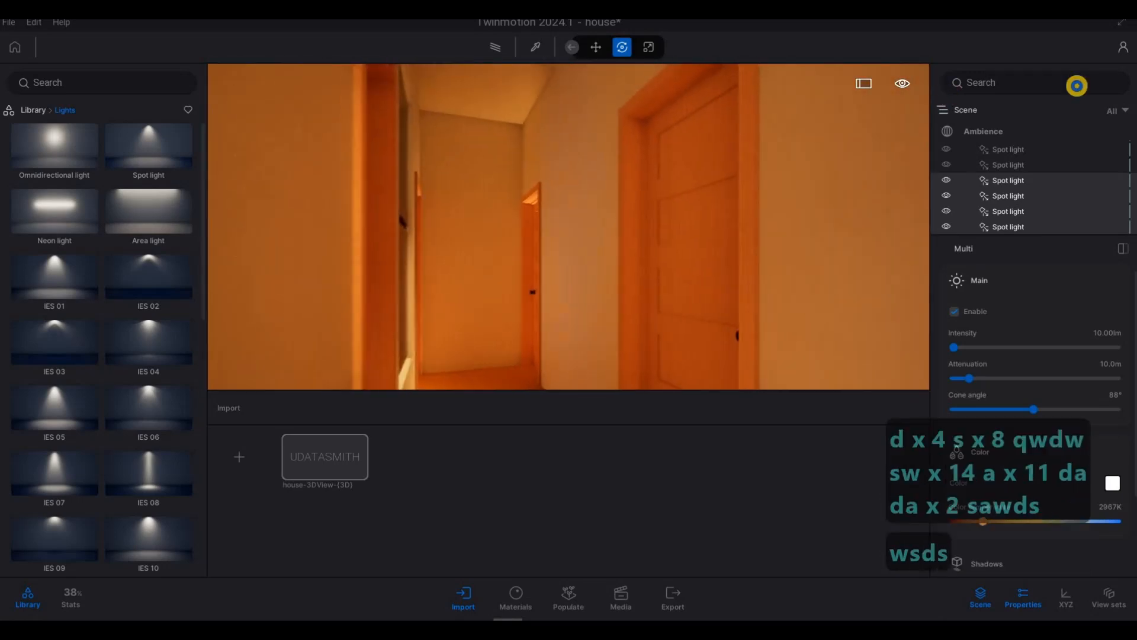
# Step: Select the ceiling spot light in the space beyond the hallway's open doors and copy it sideways along the ceiling
pyautogui.press('s')
pyautogui.press('a')
pyautogui.press('a')
pyautogui.press('s')
pyautogui.press('s')
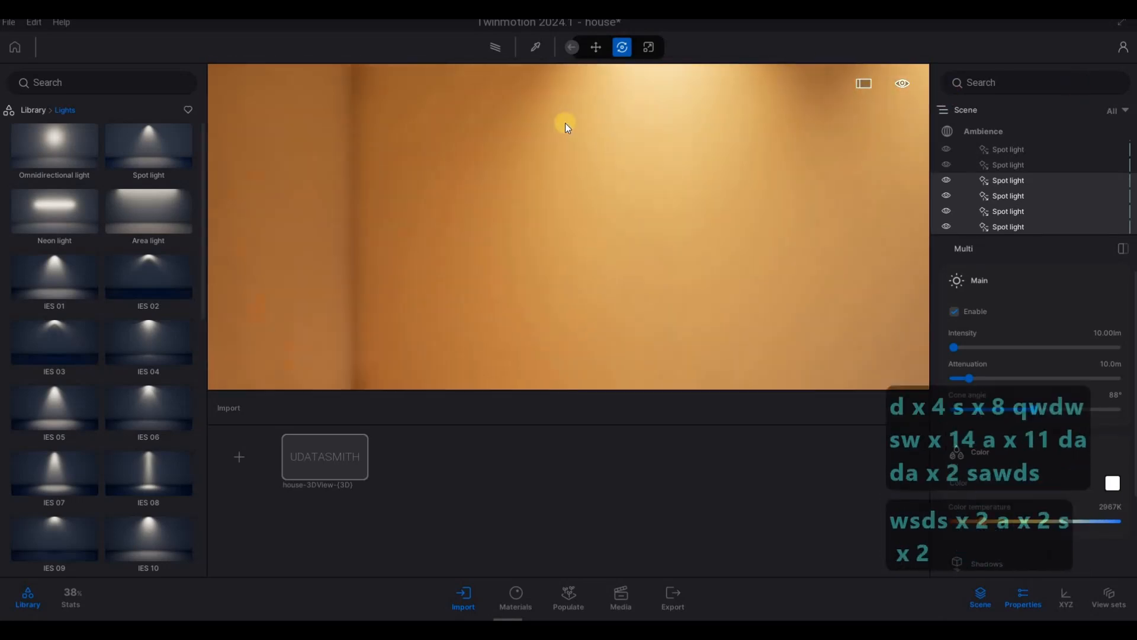
pyautogui.press('d')
pyautogui.press('q')
pyautogui.press('a')
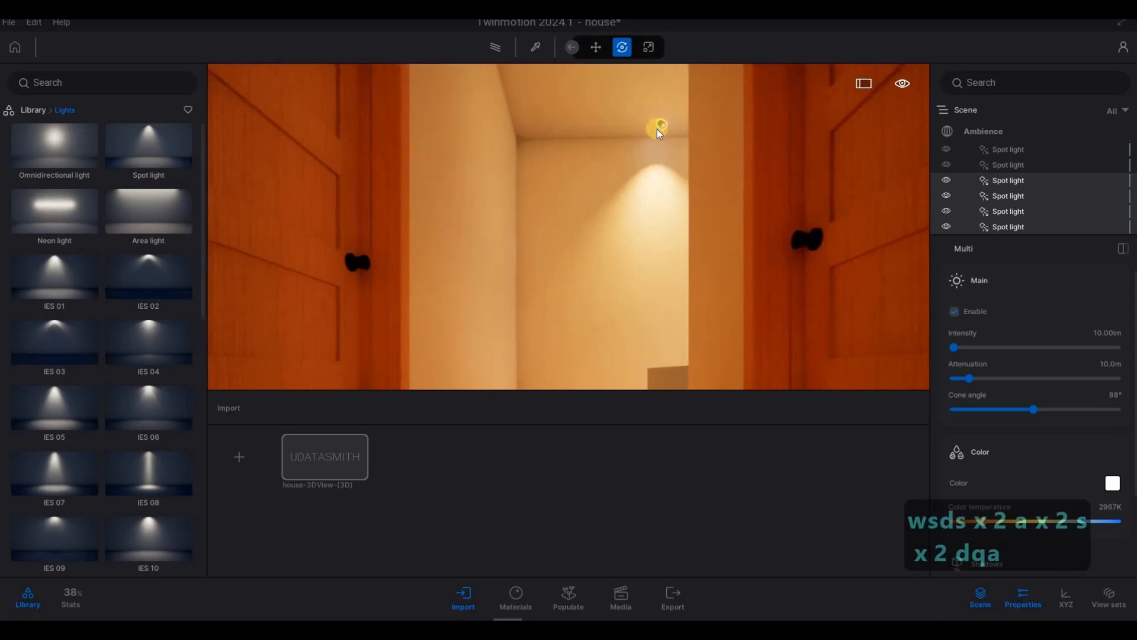
pyautogui.click(656, 128)
pyautogui.keyDown('alt'); pyautogui.moveTo(536, 120); pyautogui.dragTo(537, 369); pyautogui.keyUp('alt')
pyautogui.press('w')
pyautogui.press('d')
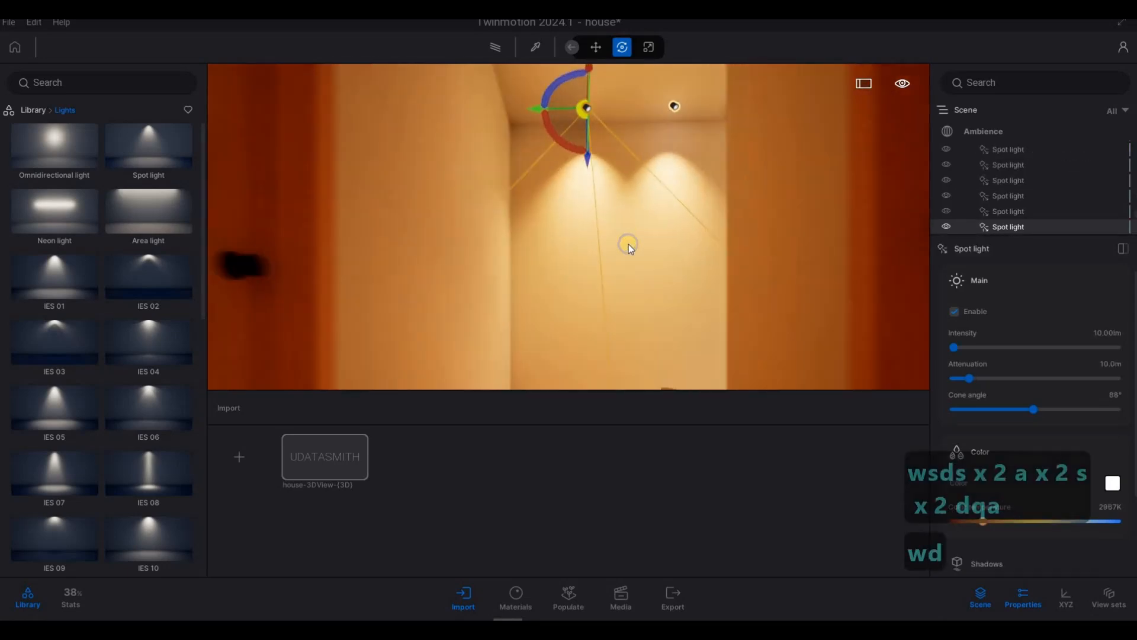
# Step: Copy the new interior spot light along the upper-floor hallway ceiling as 4 instances with 1.3 m spacing
pyautogui.moveTo(628, 246); pyautogui.dragTo(536, 216, button='right')
pyautogui.press('d')
pyautogui.press('d')
pyautogui.press('d')
pyautogui.press('d')
pyautogui.press('s')
pyautogui.press('d')
pyautogui.press('a')
pyautogui.press('s')
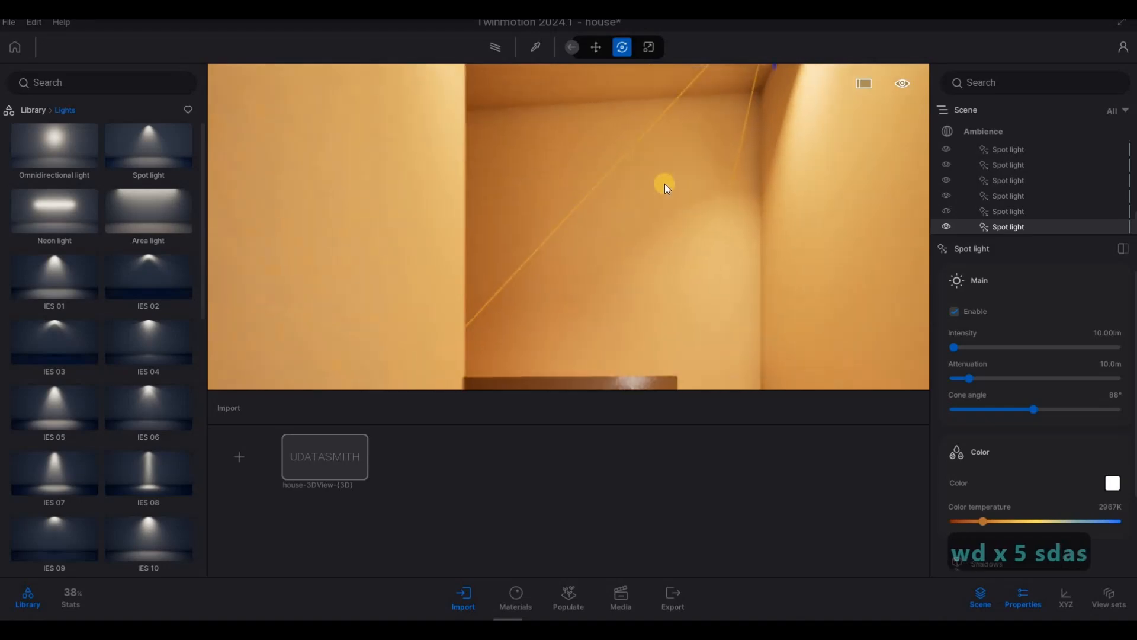
pyautogui.press('q')
pyautogui.press('d')
pyautogui.press('a')
pyautogui.press('w')
pyautogui.press('a')
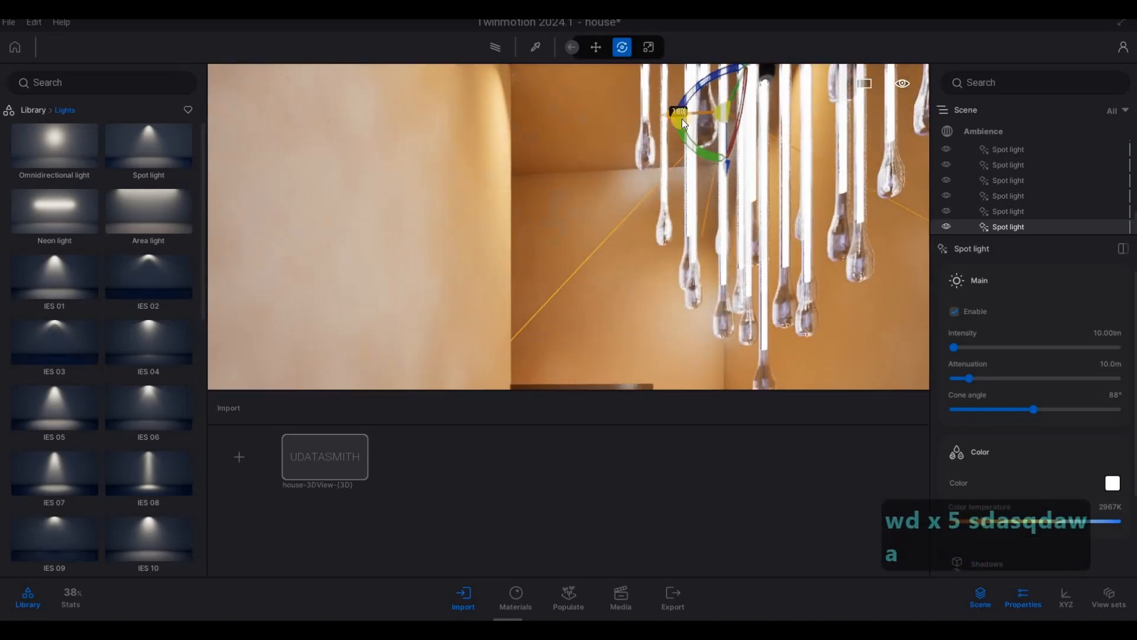
pyautogui.press('w')
pyautogui.press('a')
pyautogui.press('w')
pyautogui.press('w')
pyautogui.press('a')
pyautogui.press('w')
pyautogui.moveTo(763, 80); pyautogui.dragTo(500, 101)
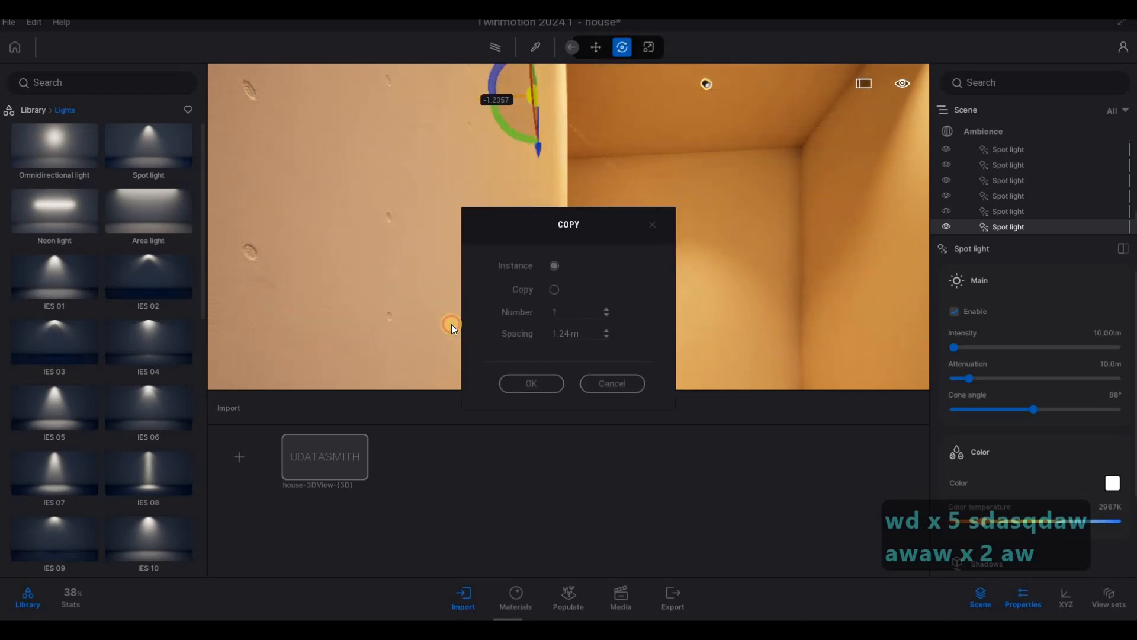
pyautogui.moveTo(451, 325); pyautogui.dragTo(465, 327)
pyautogui.write('1.3')
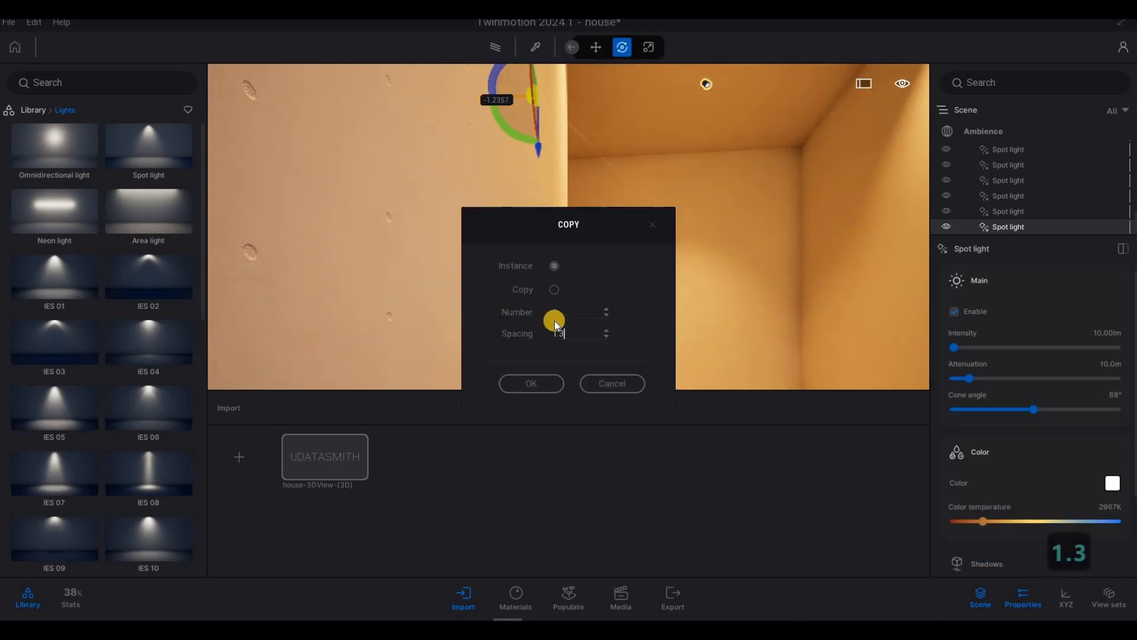
pyautogui.click(507, 312)
pyautogui.click(531, 383)
pyautogui.press('a')
pyautogui.press('a')
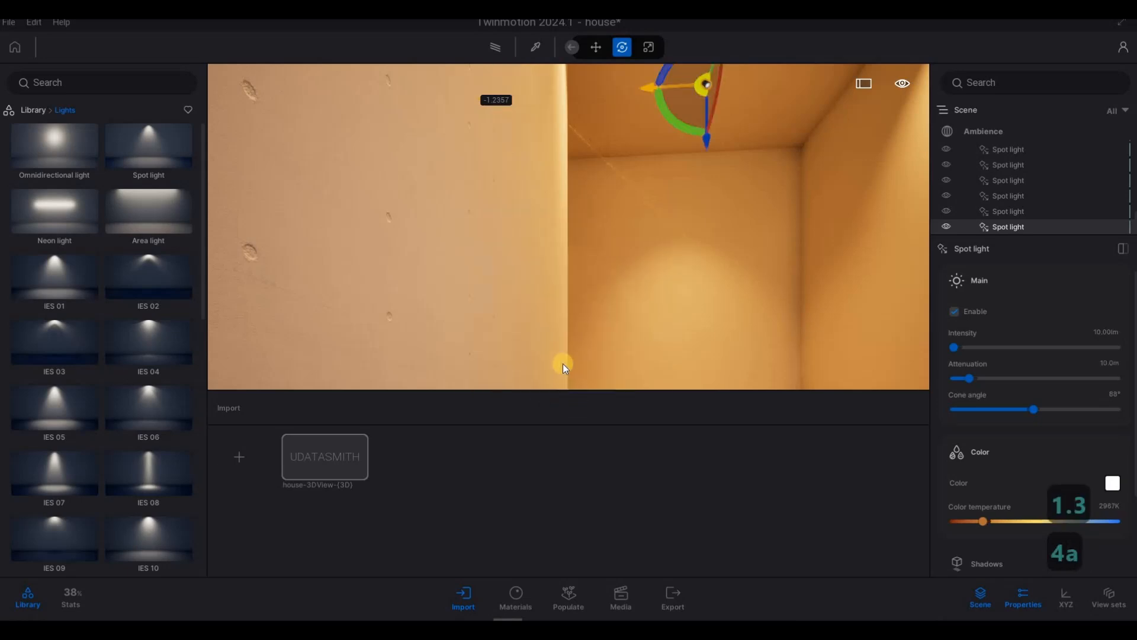
pyautogui.press('d')
pyautogui.press('w')
pyautogui.press('d')
pyautogui.press('w')
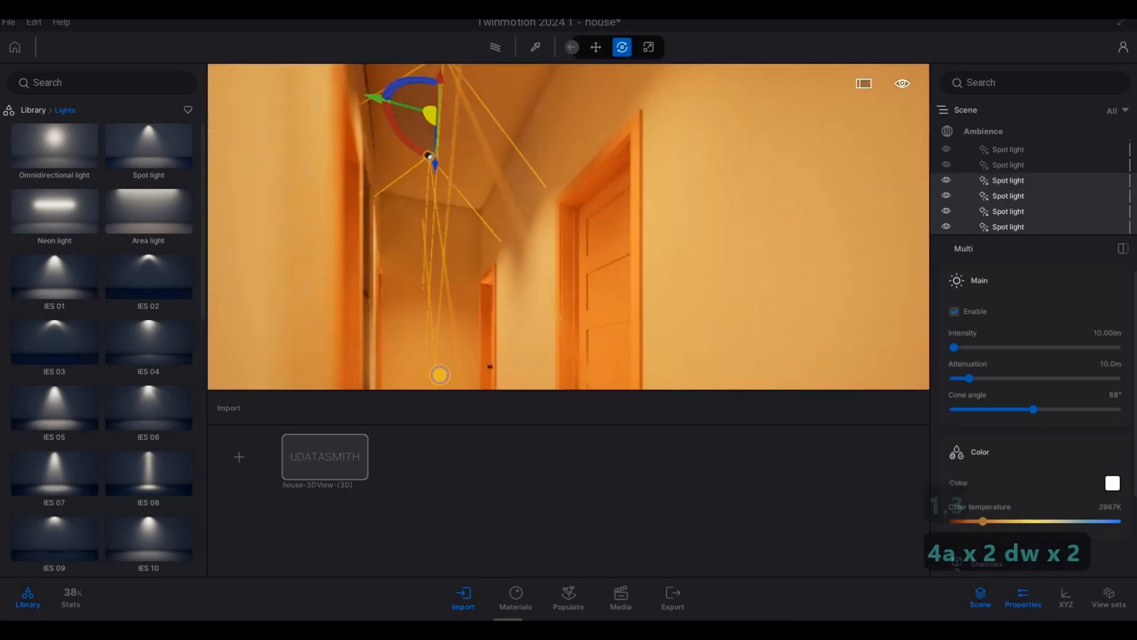
# Step: Leave the upper-floor hallway, review the balcony and porch lighting from in front of the house, and deselect the copied spot lights
pyautogui.press('a')
pyautogui.press('a')
pyautogui.press('a')
pyautogui.press('a')
pyautogui.press('a')
pyautogui.press('a')
pyautogui.press('a')
pyautogui.press('a')
pyautogui.press('a')
pyautogui.press('a')
pyautogui.press('a')
pyautogui.press('a')
pyautogui.press('a')
pyautogui.press('a')
pyautogui.press('a')
pyautogui.press('a')
pyautogui.press('a')
pyautogui.press('a')
pyautogui.press('a')
pyautogui.press('a')
pyautogui.press('a')
pyautogui.press('a')
pyautogui.press('a')
pyautogui.press('a')
pyautogui.press('a')
pyautogui.press('a')
pyautogui.press('a')
pyautogui.press('a')
pyautogui.press('a')
pyautogui.press('a')
pyautogui.press('a')
pyautogui.press('a')
pyautogui.press('a')
pyautogui.press('a')
pyautogui.press('a')
pyautogui.press('a')
pyautogui.press('a')
pyautogui.press('a')
pyautogui.press('a')
pyautogui.press('a')
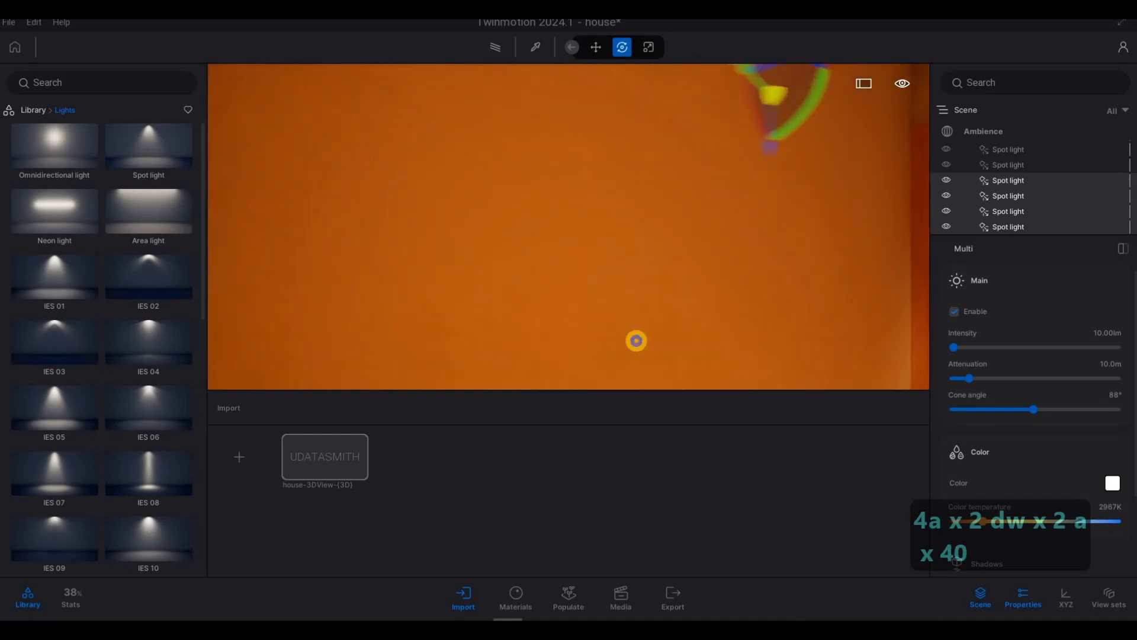
pyautogui.press('s')
pyautogui.press('s')
pyautogui.press('s')
pyautogui.press('s')
pyautogui.press('s')
pyautogui.press('s')
pyautogui.press('s')
pyautogui.press('s')
pyautogui.press('s')
pyautogui.press('s')
pyautogui.press('s')
pyautogui.press('s')
pyautogui.press('s')
pyautogui.press('s')
pyautogui.press('s')
pyautogui.press('s')
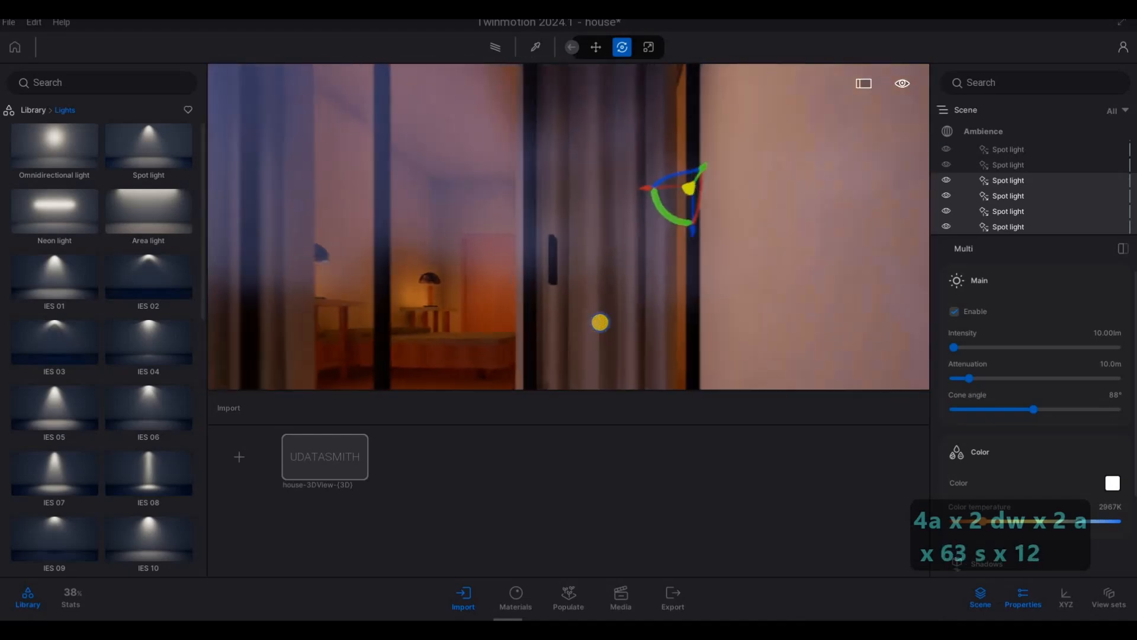
pyautogui.press('a')
pyautogui.press('a')
pyautogui.press('d')
pyautogui.press('d')
pyautogui.press('d')
pyautogui.press('d')
pyautogui.press('d')
pyautogui.press('d')
pyautogui.press('d')
pyautogui.press('d')
pyautogui.press('d')
pyautogui.press('d')
pyautogui.press('d')
pyautogui.press('d')
pyautogui.press('d')
pyautogui.press('d')
pyautogui.press('d')
pyautogui.press('d')
pyautogui.press('d')
pyautogui.press('d')
pyautogui.press('d')
pyautogui.press('d')
pyautogui.press('d')
pyautogui.press('d')
pyautogui.press('d')
pyautogui.press('d')
pyautogui.press('d')
pyautogui.press('d')
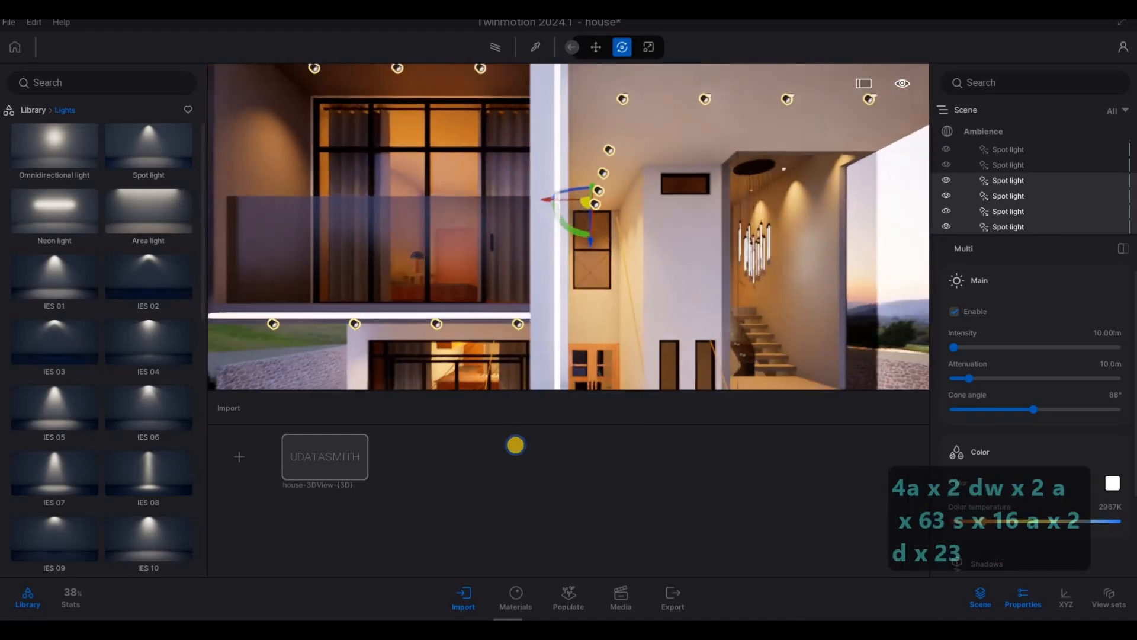
pyautogui.press('w')
pyautogui.press('Escape')
pyautogui.press('d')
pyautogui.press('w')
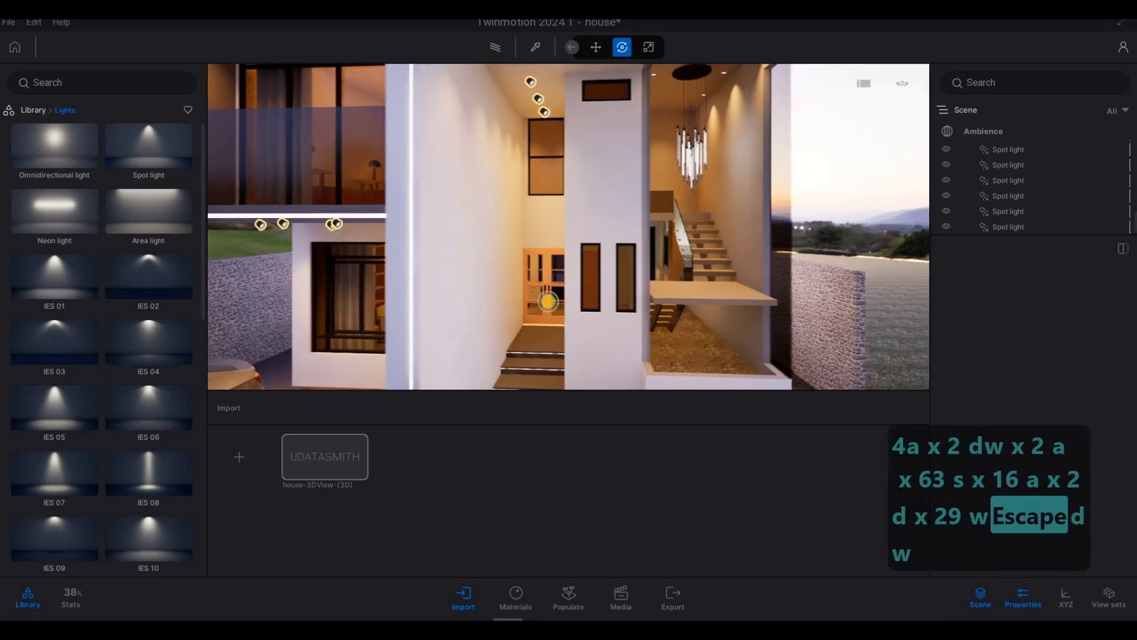
# Step: Inspect the stairwell with its hanging chandelier and the lit porch entrance from outside the house
pyautogui.press('e')
pyautogui.press('d')
pyautogui.press('d')
pyautogui.press('d')
pyautogui.press('d')
pyautogui.press('d')
pyautogui.press('d')
pyautogui.press('d')
pyautogui.press('d')
pyautogui.press('w')
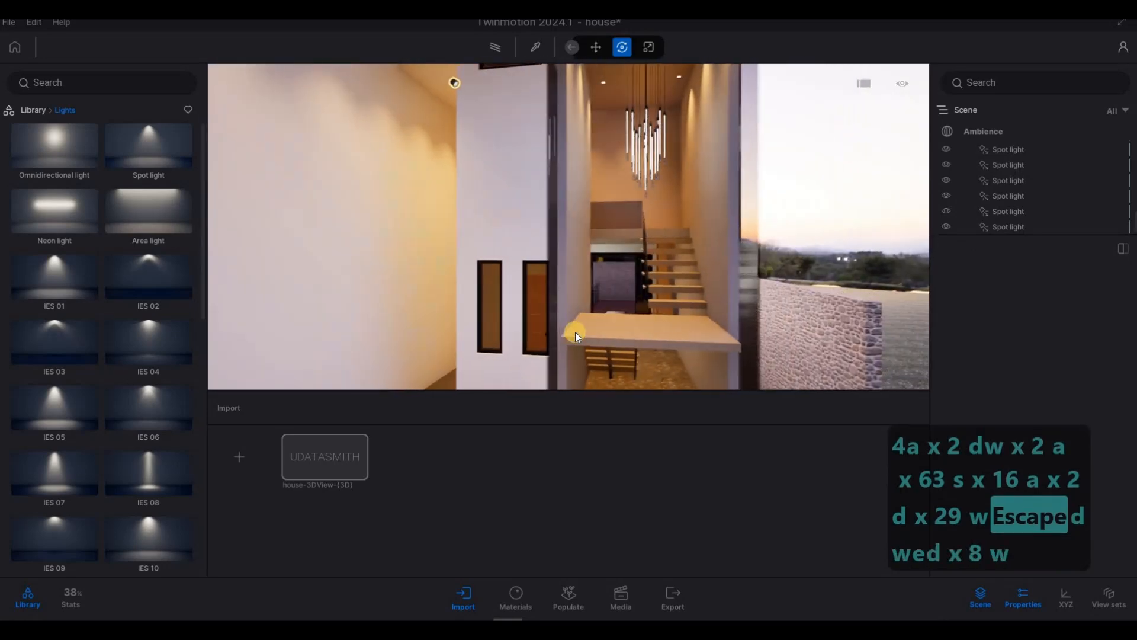
pyautogui.press('a')
pyautogui.press('e')
pyautogui.press('w')
pyautogui.press('a')
pyautogui.press('s')
pyautogui.press('a')
pyautogui.press('a')
pyautogui.press('a')
pyautogui.press('a')
pyautogui.press('a')
pyautogui.press('a')
pyautogui.press('a')
pyautogui.press('a')
pyautogui.press('a')
pyautogui.press('a')
pyautogui.press('a')
pyautogui.press('a')
pyautogui.press('a')
pyautogui.press('a')
pyautogui.press('a')
pyautogui.press('a')
pyautogui.press('a')
pyautogui.press('a')
pyautogui.press('a')
pyautogui.press('a')
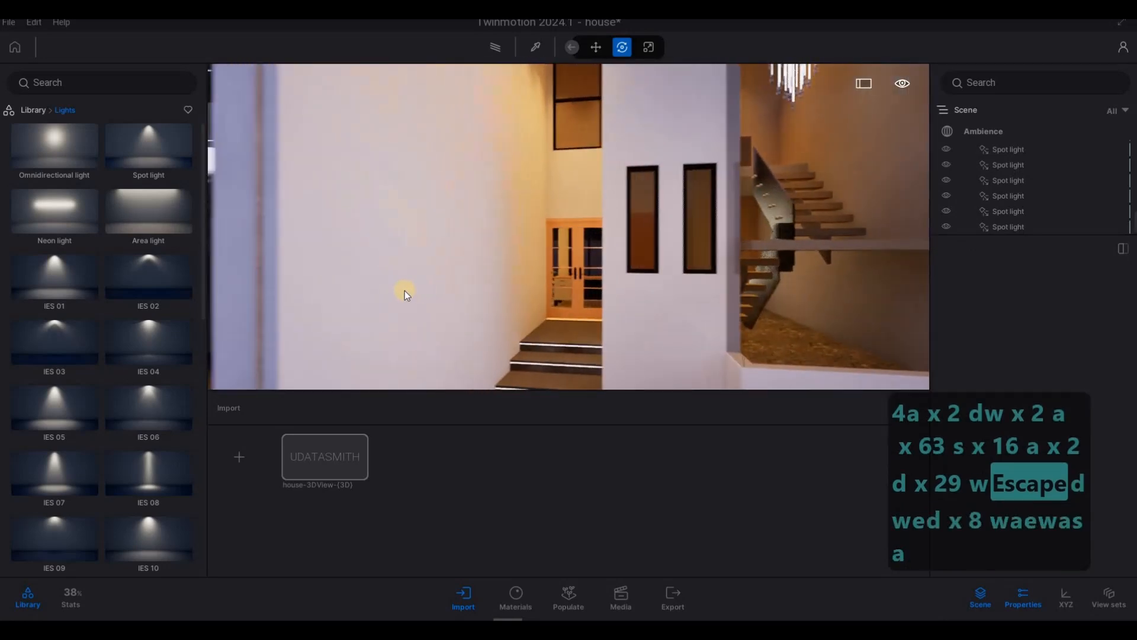
# Step: Examine the ground-floor overhang's spot lights and their light on the side wall near the curtained kitchen and dining window
pyautogui.press('w')
pyautogui.press('w')
pyautogui.press('w')
pyautogui.press('w')
pyautogui.press('w')
pyautogui.press('w')
pyautogui.press('w')
pyautogui.press('w')
pyautogui.press('w')
pyautogui.press('w')
pyautogui.press('w')
pyautogui.press('w')
pyautogui.press('w')
pyautogui.press('w')
pyautogui.press('w')
pyautogui.press('w')
pyautogui.press('w')
pyautogui.press('w')
pyautogui.press('w')
pyautogui.press('w')
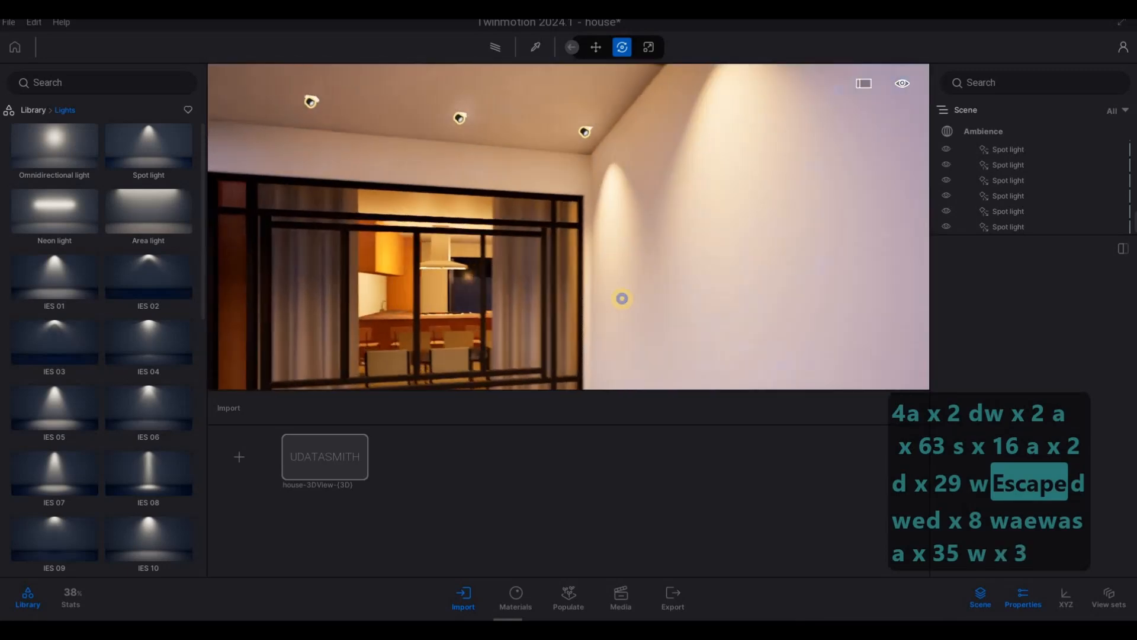
# Step: Examine the kitchen and dining room through the curtained ground-floor window, backing out to the overhang's spot lights
pyautogui.press('w')
pyautogui.press('d')
pyautogui.press('s')
pyautogui.press('s')
pyautogui.press('s')
pyautogui.press('s')
pyautogui.press('s')
pyautogui.press('s')
pyautogui.press('s')
pyautogui.press('s')
pyautogui.press('s')
pyautogui.press('s')
pyautogui.press('s')
pyautogui.press('s')
pyautogui.press('s')
pyautogui.press('s')
pyautogui.press('s')
pyautogui.press('s')
pyautogui.press('s')
pyautogui.press('s')
pyautogui.press('s')
pyautogui.press('s')
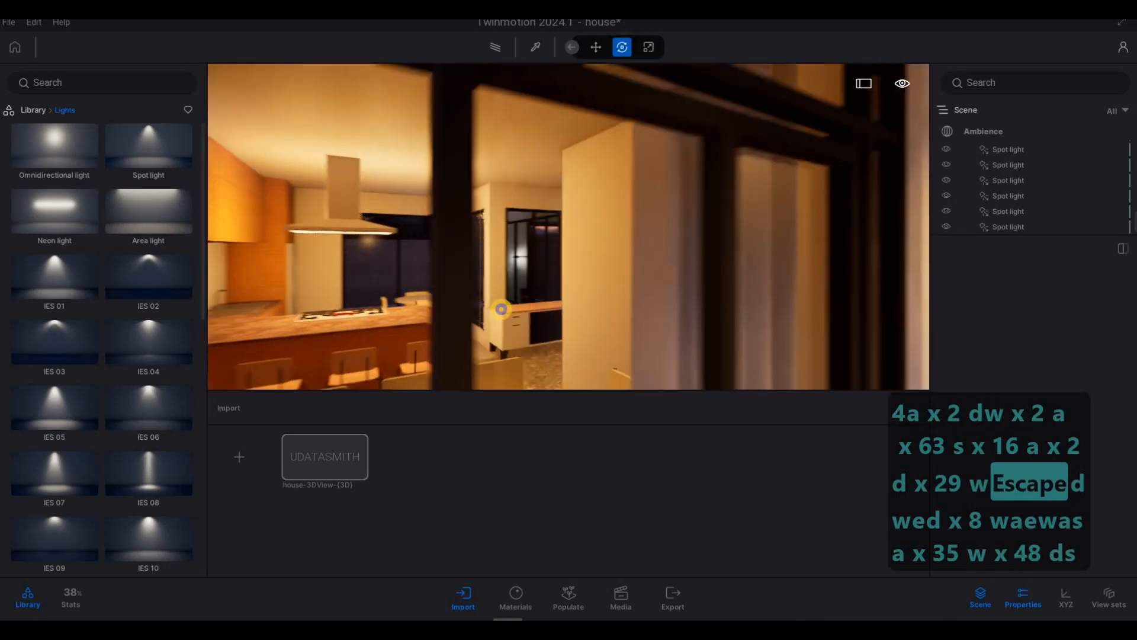
pyautogui.press('s')
pyautogui.press('s')
pyautogui.press('s')
pyautogui.press('a')
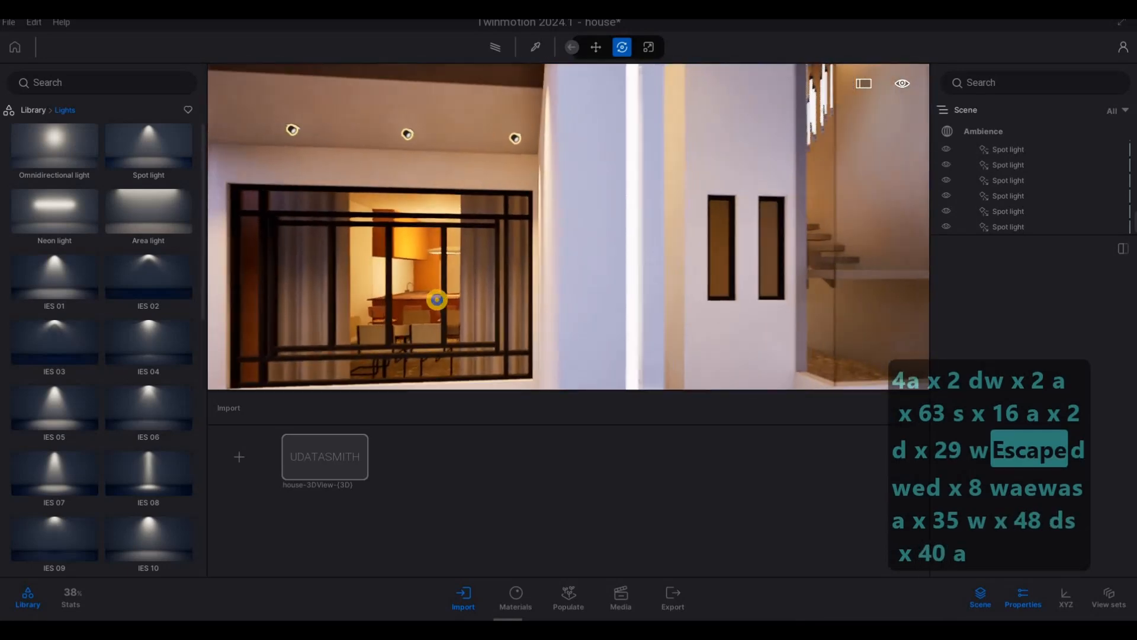
pyautogui.press('a')
pyautogui.press('d')
pyautogui.press('d')
# Step: Review the porch entrance's ceiling spot lights and the stairwell chandelier from in front of the house
pyautogui.press('s')
pyautogui.press('s')
pyautogui.press('s')
pyautogui.press('s')
pyautogui.press('s')
pyautogui.press('s')
pyautogui.press('s')
pyautogui.press('s')
pyautogui.press('s')
pyautogui.press('s')
pyautogui.press('s')
pyautogui.press('s')
pyautogui.press('s')
pyautogui.press('s')
pyautogui.press('s')
pyautogui.press('s')
pyautogui.press('s')
pyautogui.press('s')
pyautogui.press('s')
pyautogui.press('s')
pyautogui.press('s')
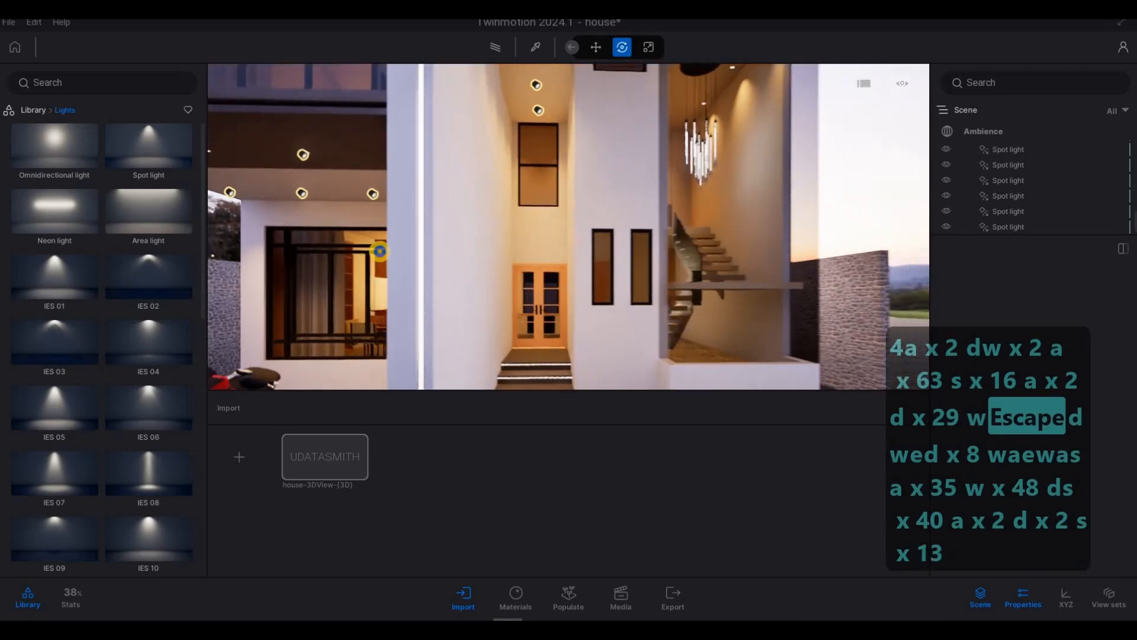
pyautogui.press('a')
pyautogui.press('a')
pyautogui.press('a')
pyautogui.press('a')
pyautogui.press('a')
pyautogui.press('a')
pyautogui.press('a')
pyautogui.press('a')
pyautogui.press('a')
pyautogui.press('a')
pyautogui.press('a')
pyautogui.press('a')
pyautogui.press('a')
pyautogui.press('a')
pyautogui.press('a')
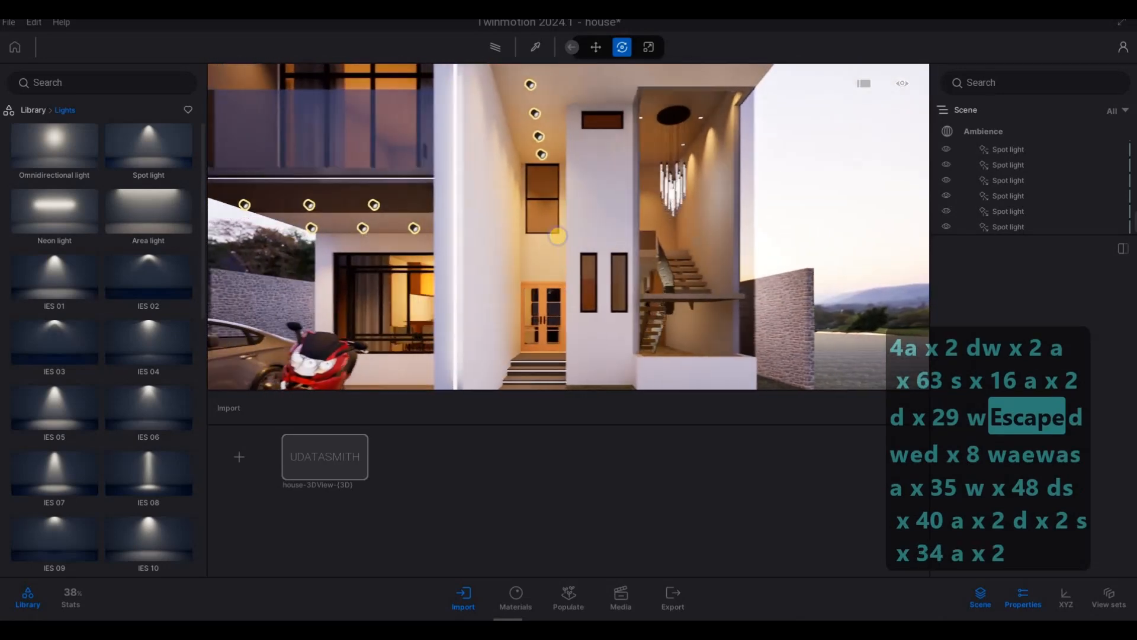
# Step: Review the complete front facade with its balcony, overhang and porch lighting, including a path-traced preview of the whole house
pyautogui.press('d')
pyautogui.press('d')
pyautogui.press('d')
pyautogui.press('d')
pyautogui.press('d')
pyautogui.press('d')
pyautogui.press('d')
pyautogui.press('d')
pyautogui.press('d')
pyautogui.press('d')
pyautogui.press('d')
pyautogui.press('d')
pyautogui.press('d')
pyautogui.press('d')
pyautogui.press('d')
pyautogui.press('s')
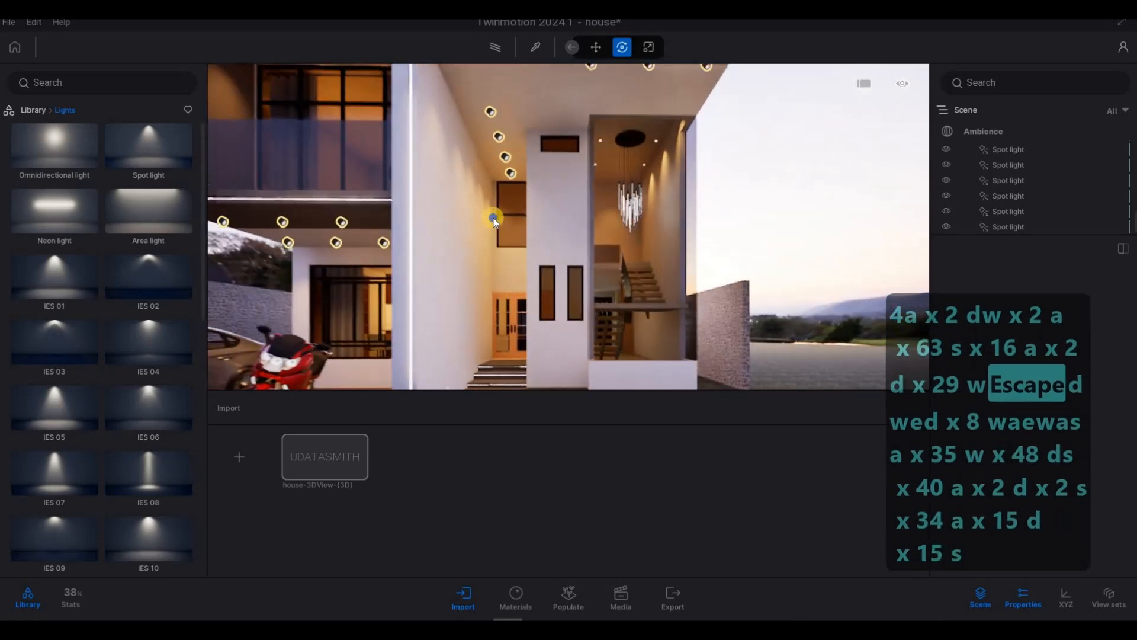
pyautogui.press('a')
pyautogui.press('s')
pyautogui.press('s')
pyautogui.press('s')
pyautogui.press('s')
pyautogui.press('s')
pyautogui.press('s')
pyautogui.press('s')
pyautogui.press('s')
pyautogui.press('s')
pyautogui.press('s')
pyautogui.press('s')
pyautogui.press('s')
pyautogui.press('s')
pyautogui.press('s')
pyautogui.press('s')
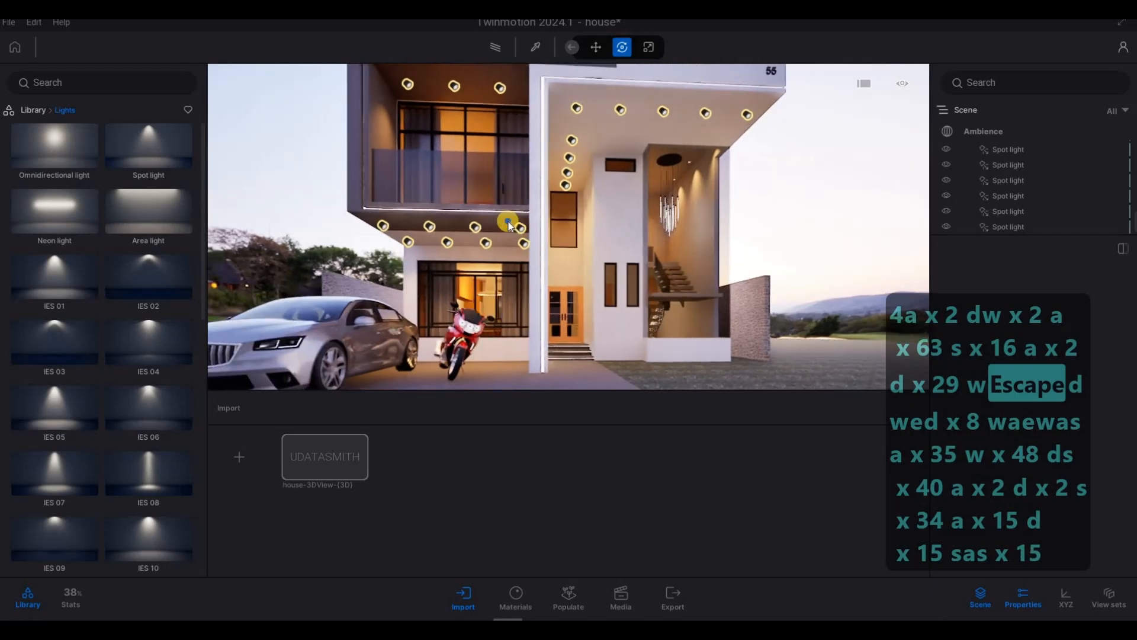
pyautogui.press('Escape')
pyautogui.press('s')
pyautogui.press('s')
pyautogui.press('q')
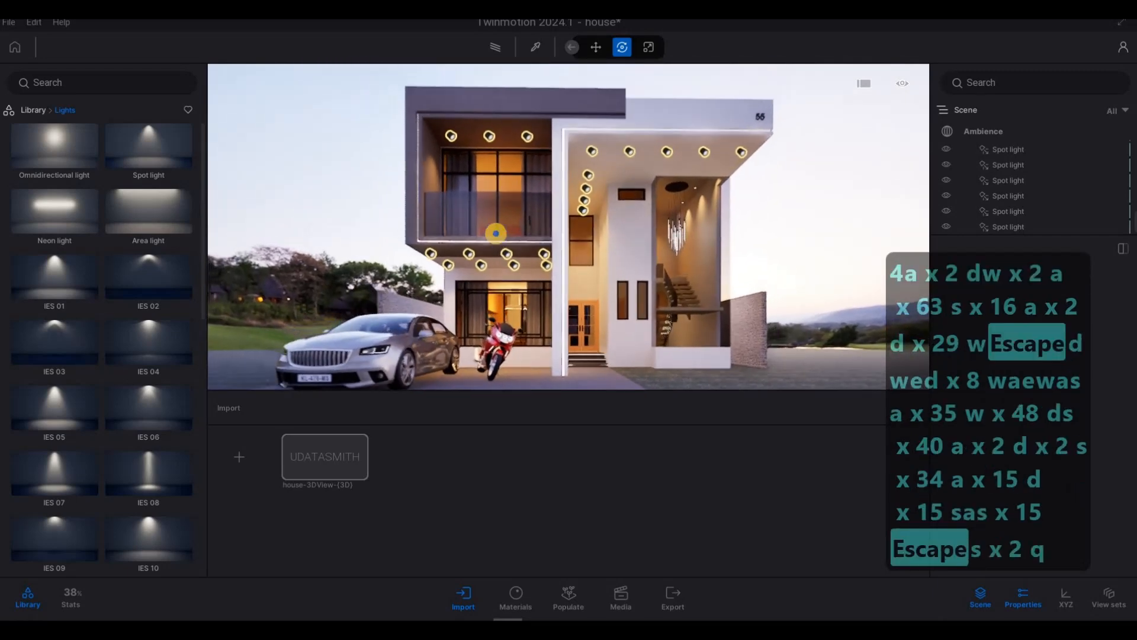
pyautogui.press('d')
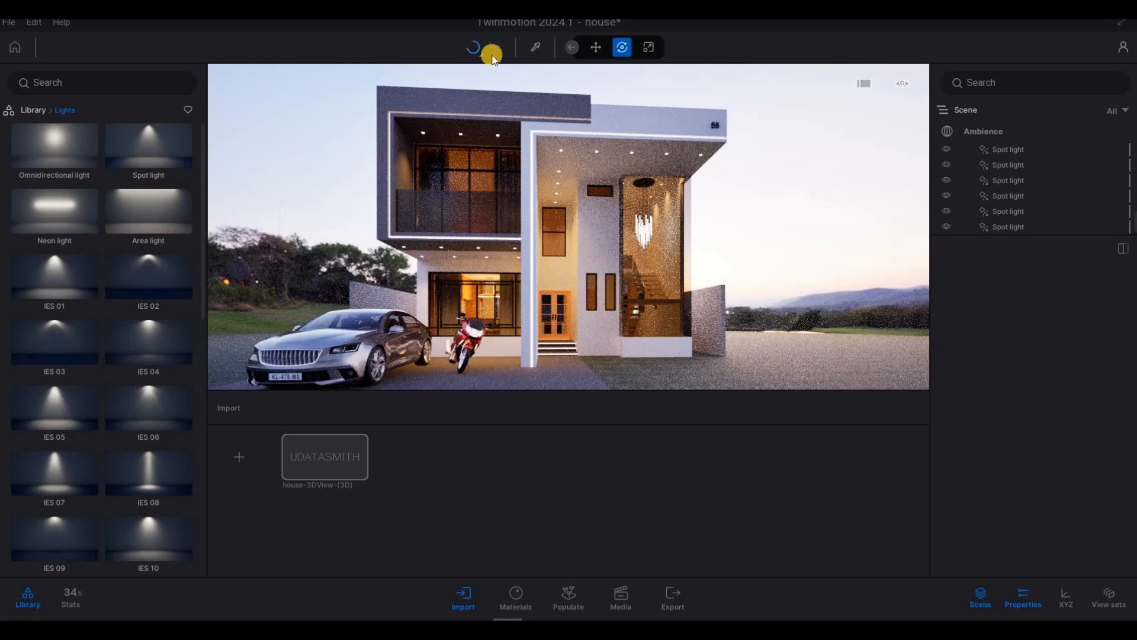
# Step: Place a King Palm tree from the vegetation library on the grass beside the stairwell end of the house
pyautogui.press('s')
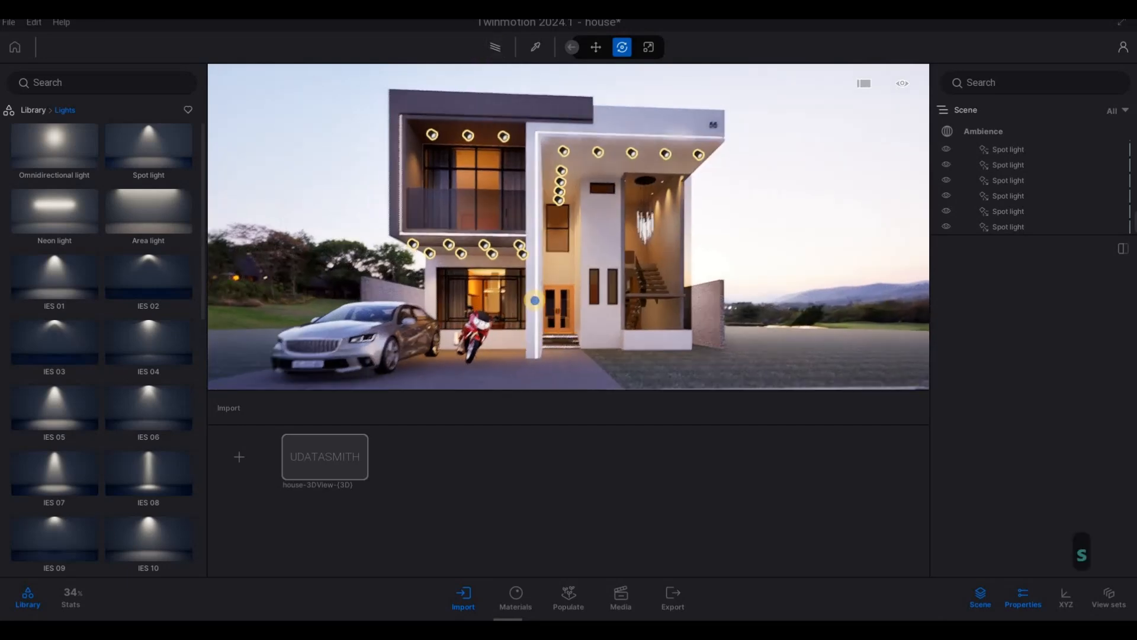
pyautogui.press('a')
pyautogui.press('w')
pyautogui.press('q')
pyautogui.press('w')
pyautogui.press('d')
pyautogui.press('q')
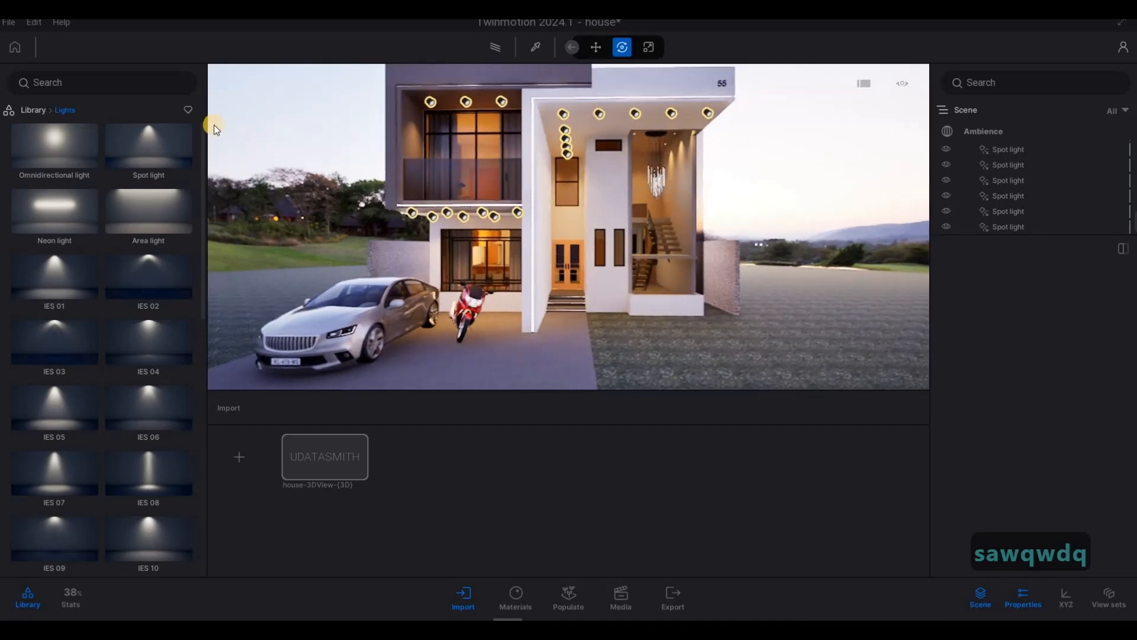
pyautogui.press('w')
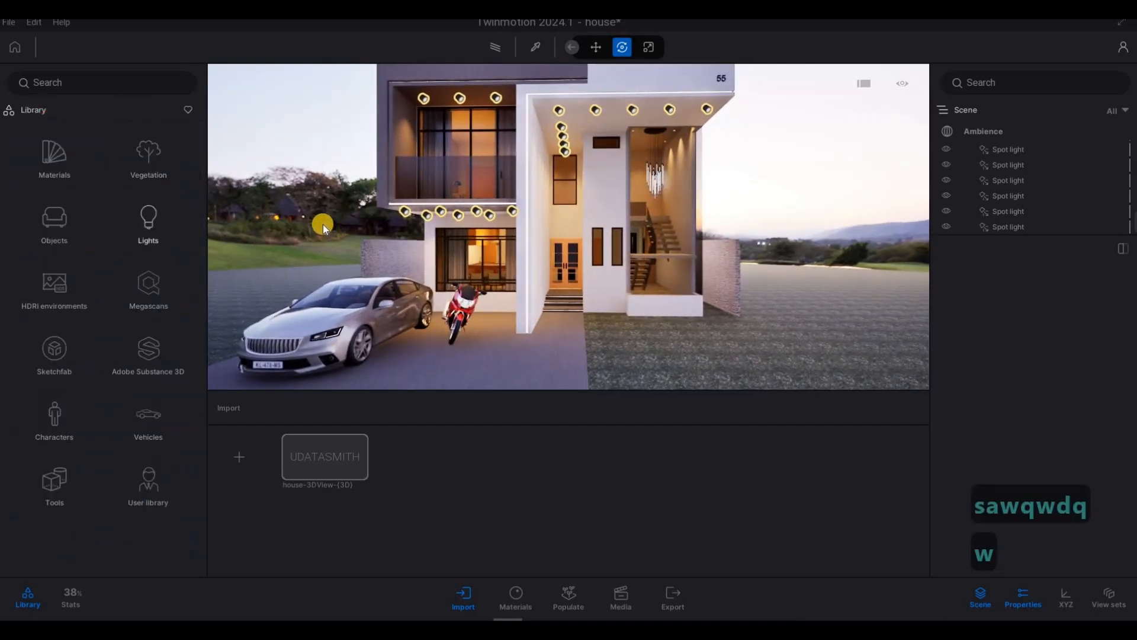
pyautogui.press('a')
pyautogui.moveTo(767, 327); pyautogui.dragTo(717, 304, button='right')
pyautogui.press('d')
pyautogui.press('a')
pyautogui.press('d')
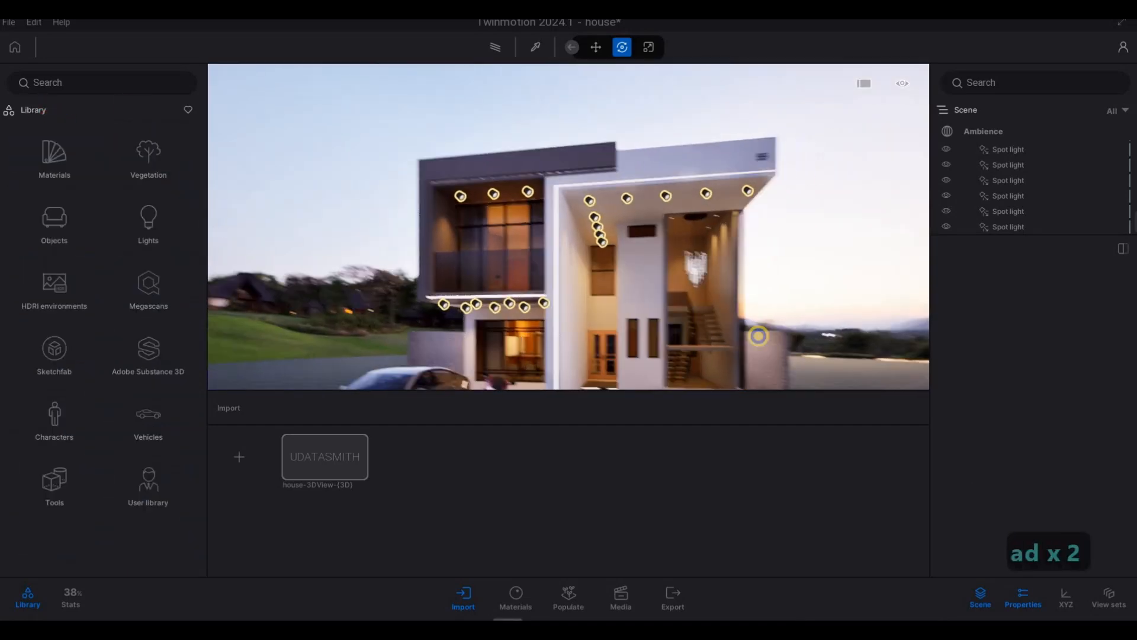
pyautogui.press('s')
pyautogui.press('d')
pyautogui.press('w')
pyautogui.click(139, 163)
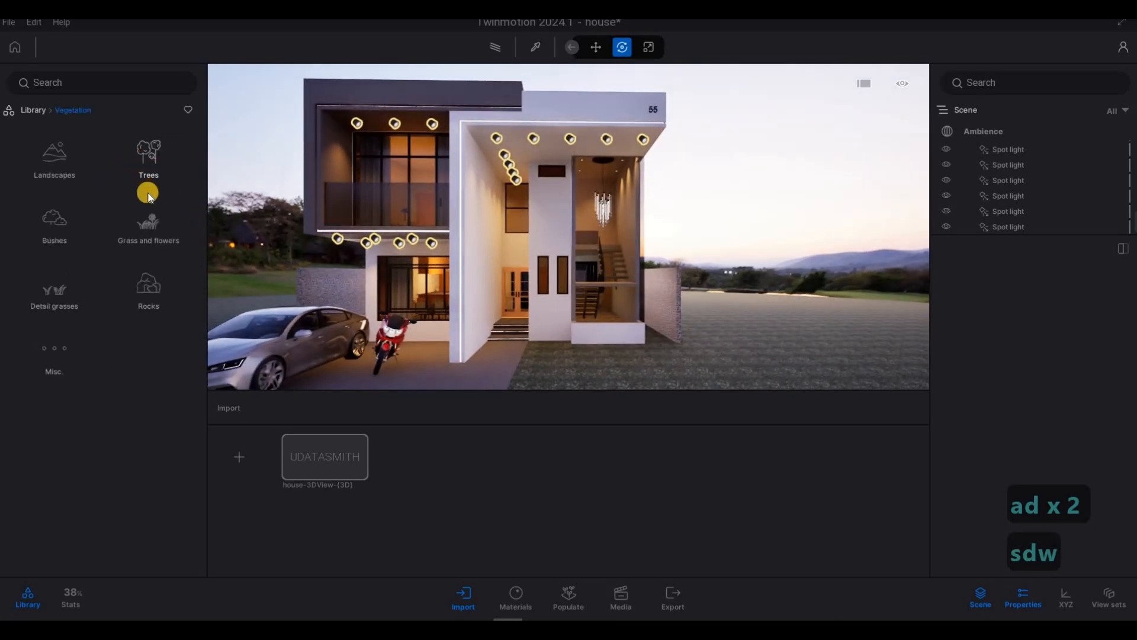
pyautogui.click(148, 194)
pyautogui.moveTo(204, 202); pyautogui.dragTo(221, 477)
pyautogui.moveTo(665, 335); pyautogui.dragTo(691, 375)
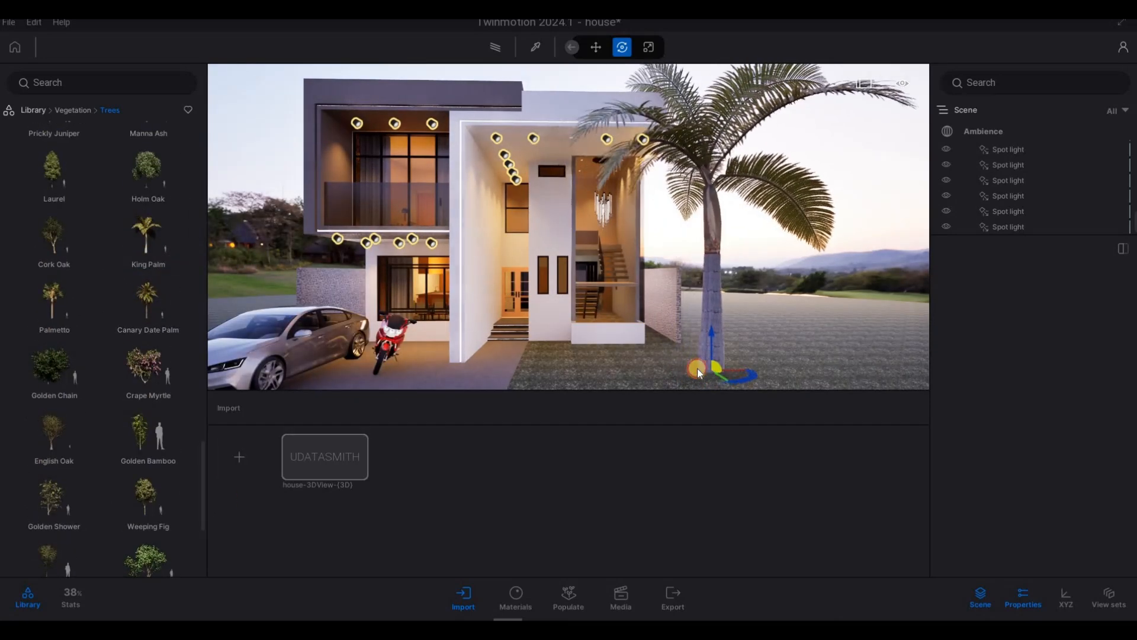
# Step: Rotate the King Palm about its vertical axis by -30 degrees
pyautogui.press('s')
pyautogui.press('s')
pyautogui.press('s')
pyautogui.press('s')
pyautogui.press('s')
pyautogui.press('a')
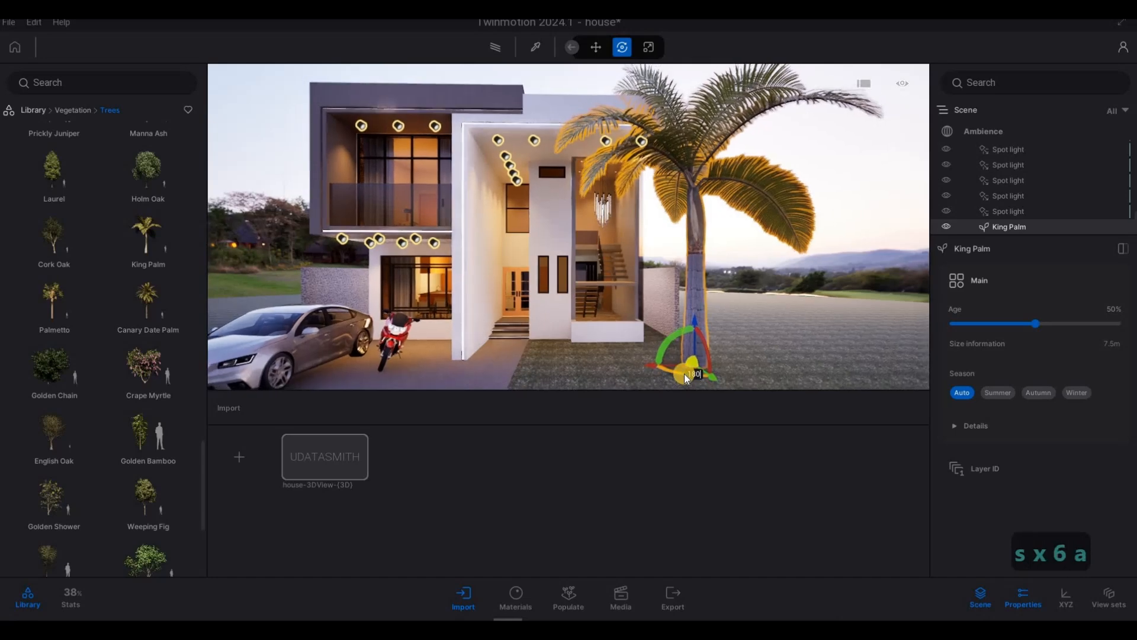
pyautogui.press('s')
pyautogui.press('a')
pyautogui.moveTo(708, 375); pyautogui.dragTo(787, 346)
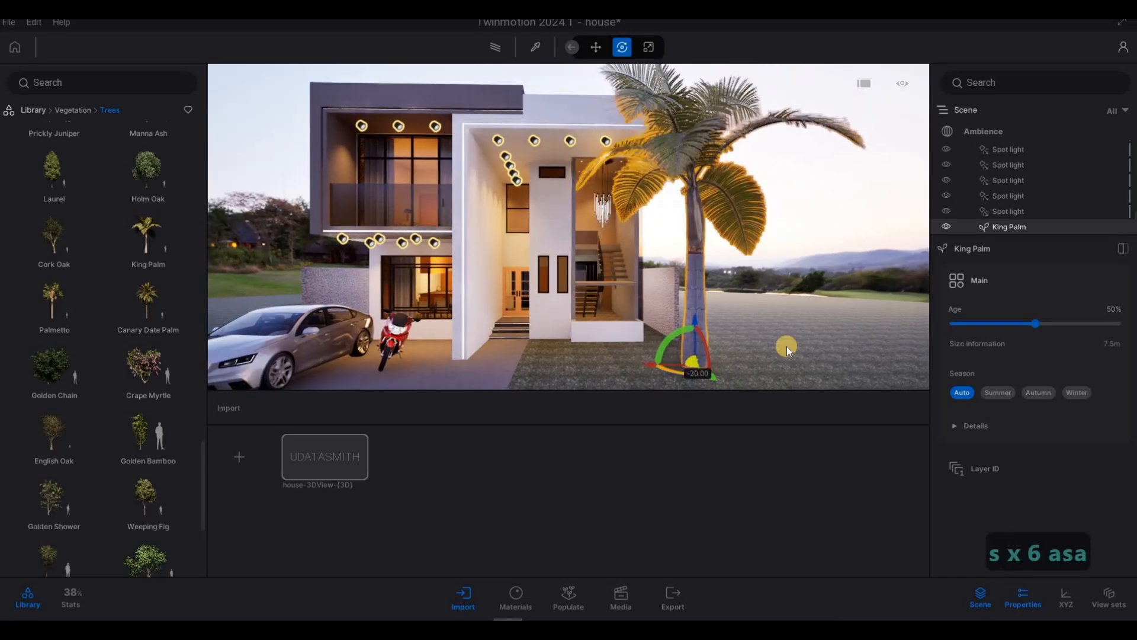
# Step: Move the King Palm farther away from the house and set its age to 47%
pyautogui.click(1038, 325)
pyautogui.press('s')
pyautogui.press('a')
pyautogui.press('a')
pyautogui.press('a')
pyautogui.press('a')
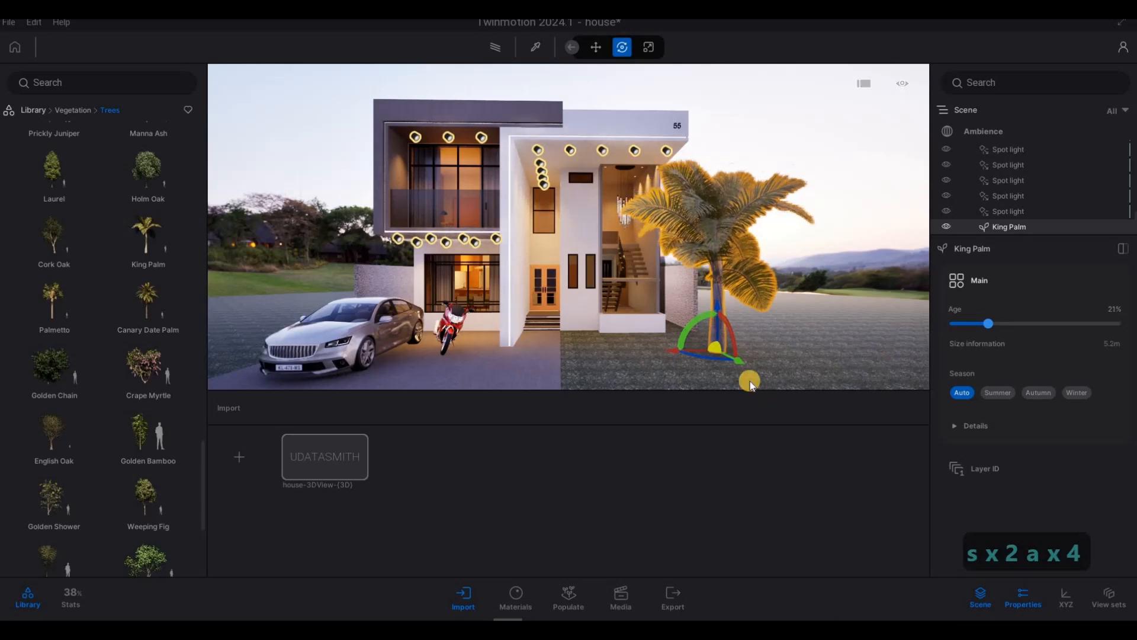
pyautogui.press('d')
pyautogui.press('s')
pyautogui.press('a')
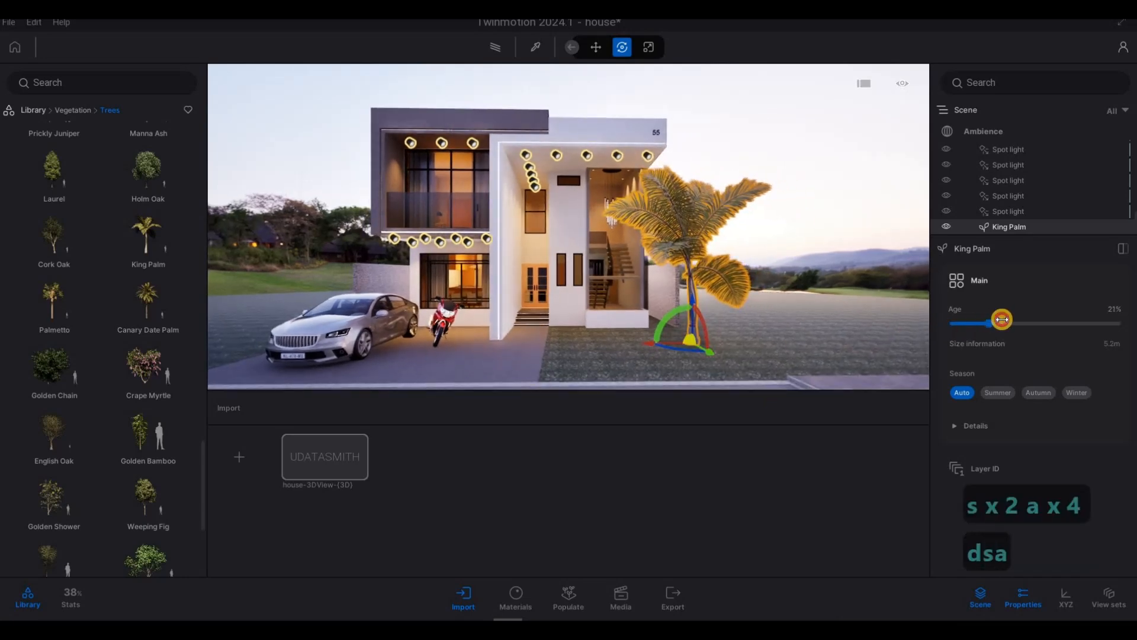
pyautogui.moveTo(683, 333); pyautogui.dragTo(723, 343)
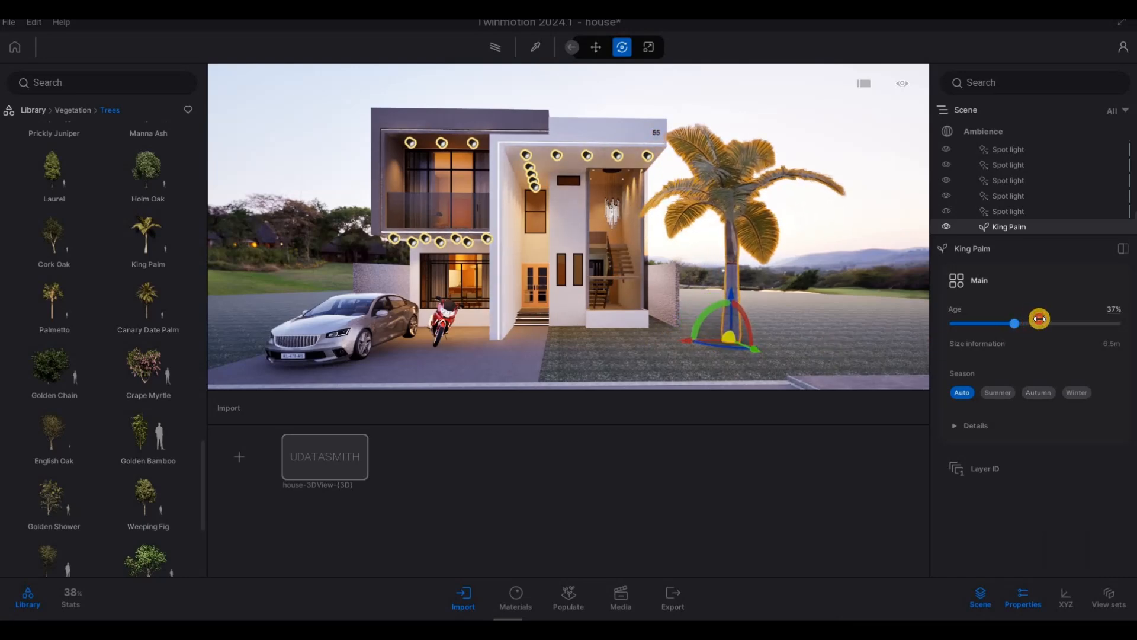
pyautogui.press('s')
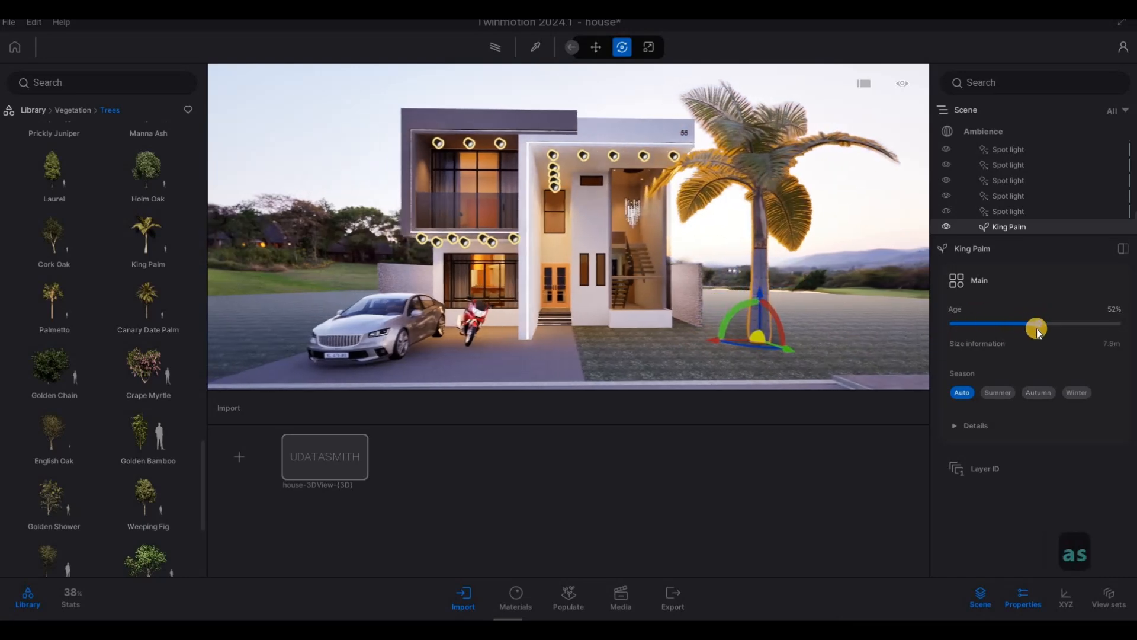
pyautogui.moveTo(1036, 326); pyautogui.dragTo(1035, 326)
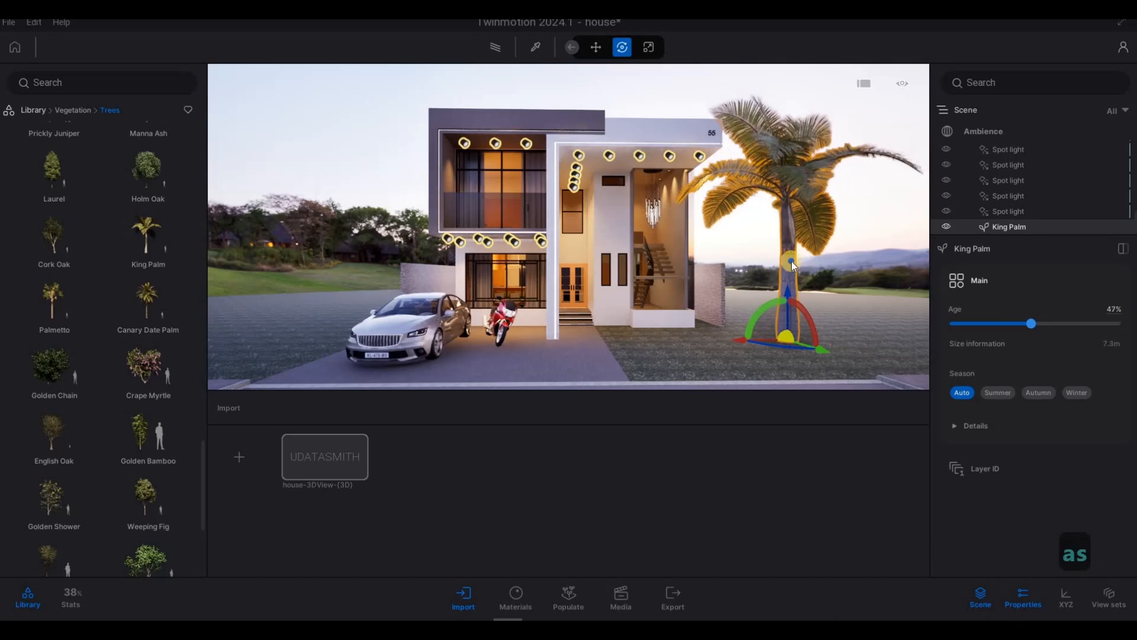
# Step: Examine the King Palm's size and position beside the house from the front and from above roof level
pyautogui.press('d')
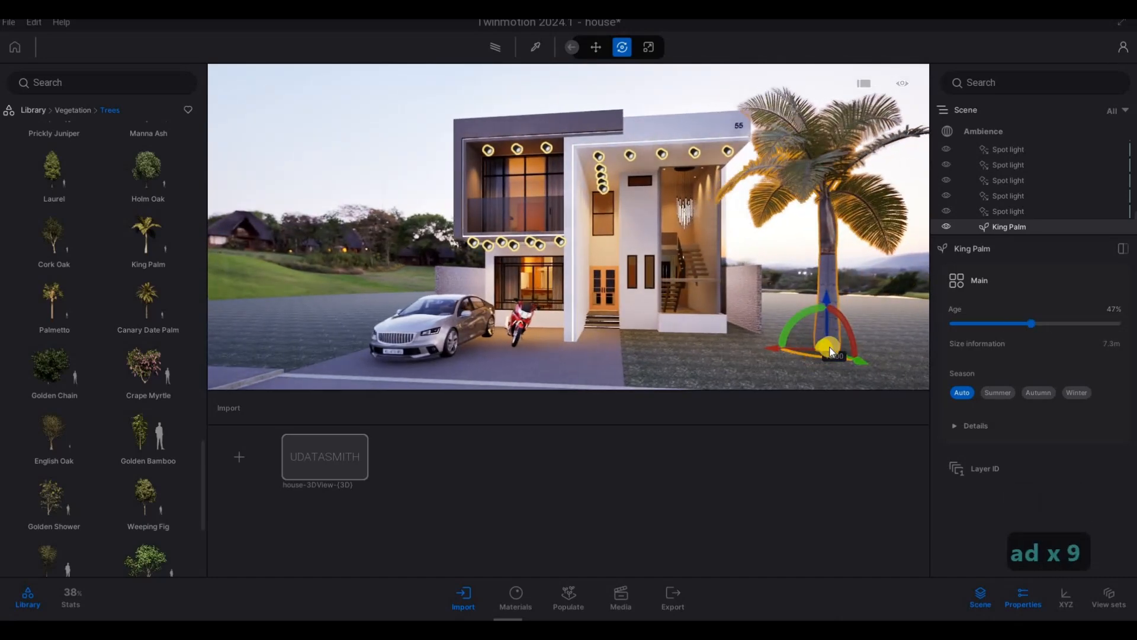
pyautogui.click(832, 355)
pyautogui.press('d')
pyautogui.press('w')
pyautogui.press('q')
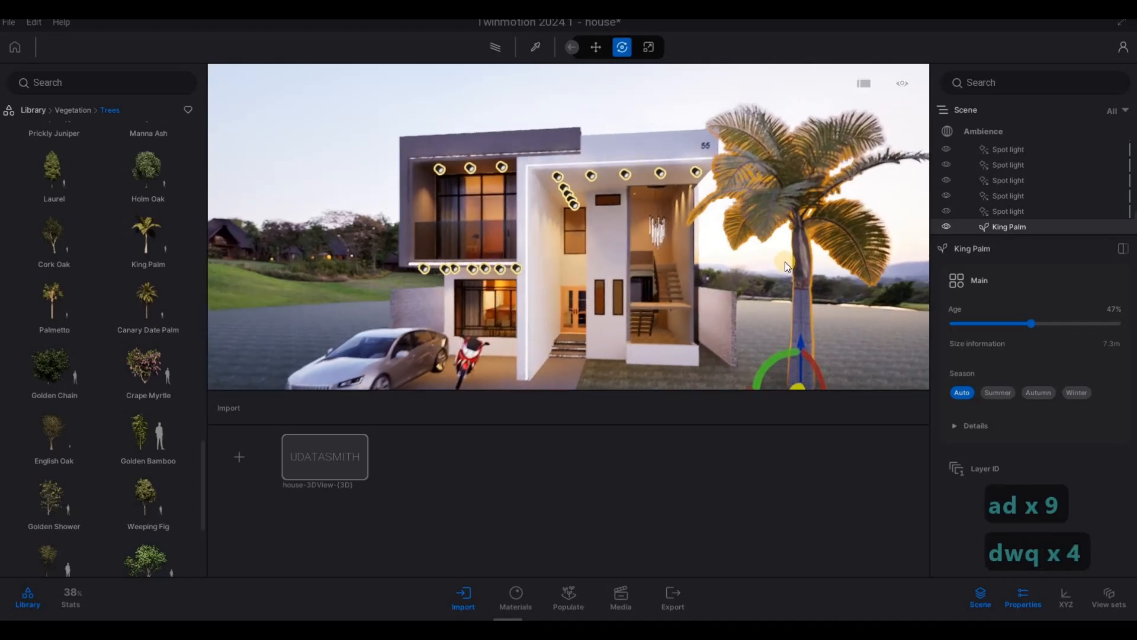
pyautogui.press('q')
pyautogui.press('a')
pyautogui.press('a')
pyautogui.press('a')
pyautogui.press('a')
pyautogui.press('e')
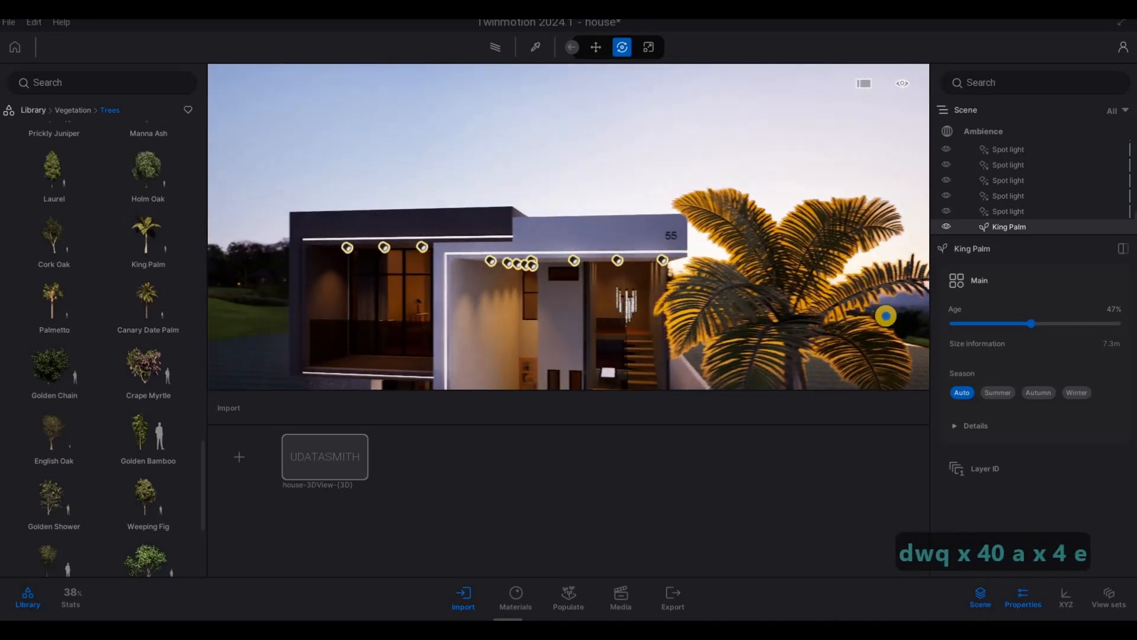
pyautogui.press('s')
pyautogui.press('e')
pyautogui.press('e')
pyautogui.press('e')
pyautogui.press('e')
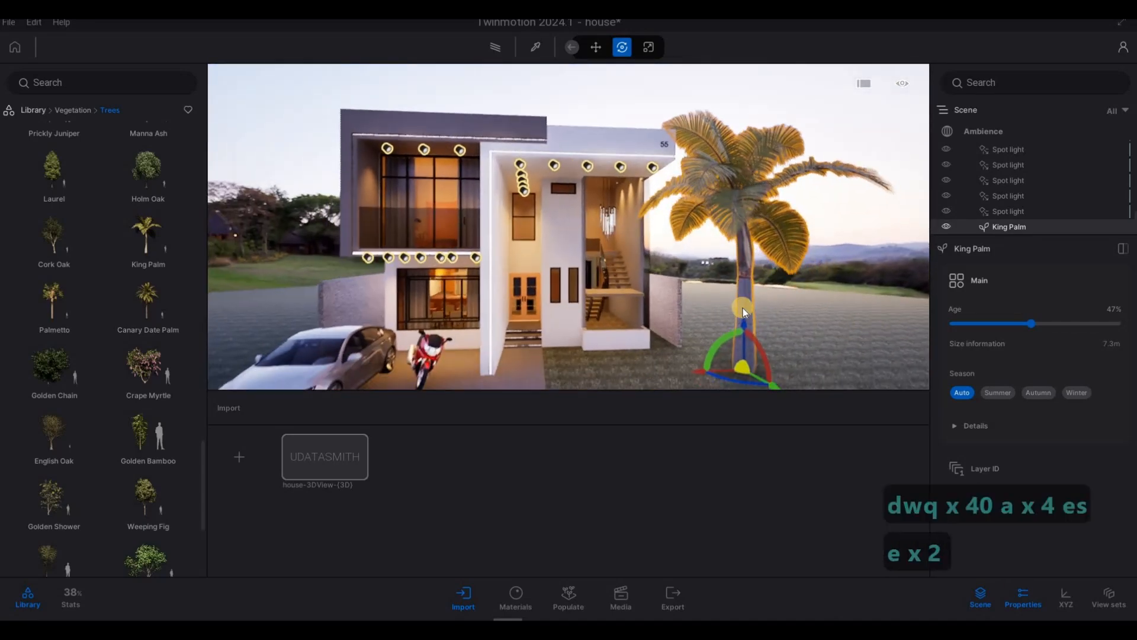
pyautogui.press('d')
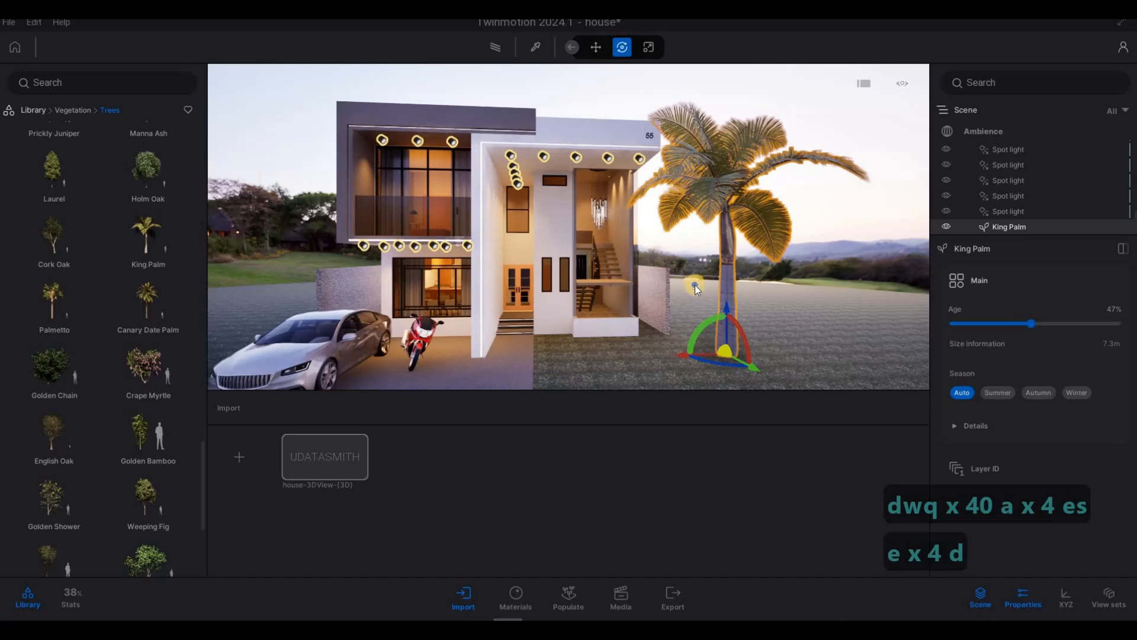
# Step: Adjust the King Palm's position on the grass beside the house and check it from closer to the facade
pyautogui.press('d')
pyautogui.press('s')
pyautogui.click(660, 350)
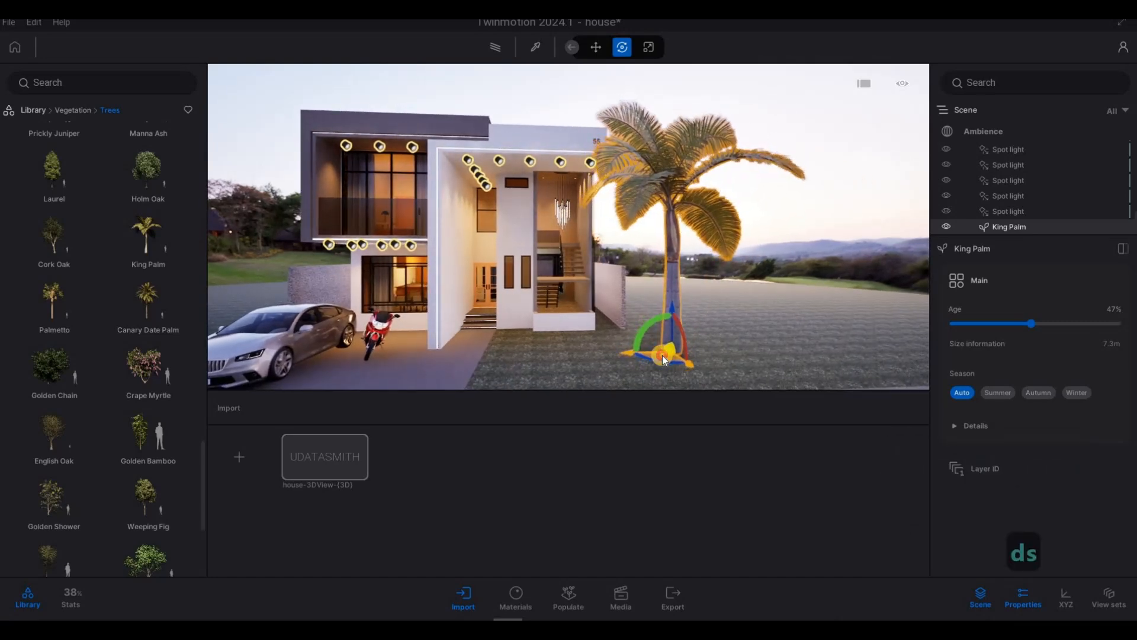
pyautogui.press('w')
pyautogui.press('a')
pyautogui.press('e')
pyautogui.press('e')
pyautogui.press('e')
pyautogui.press('e')
pyautogui.press('e')
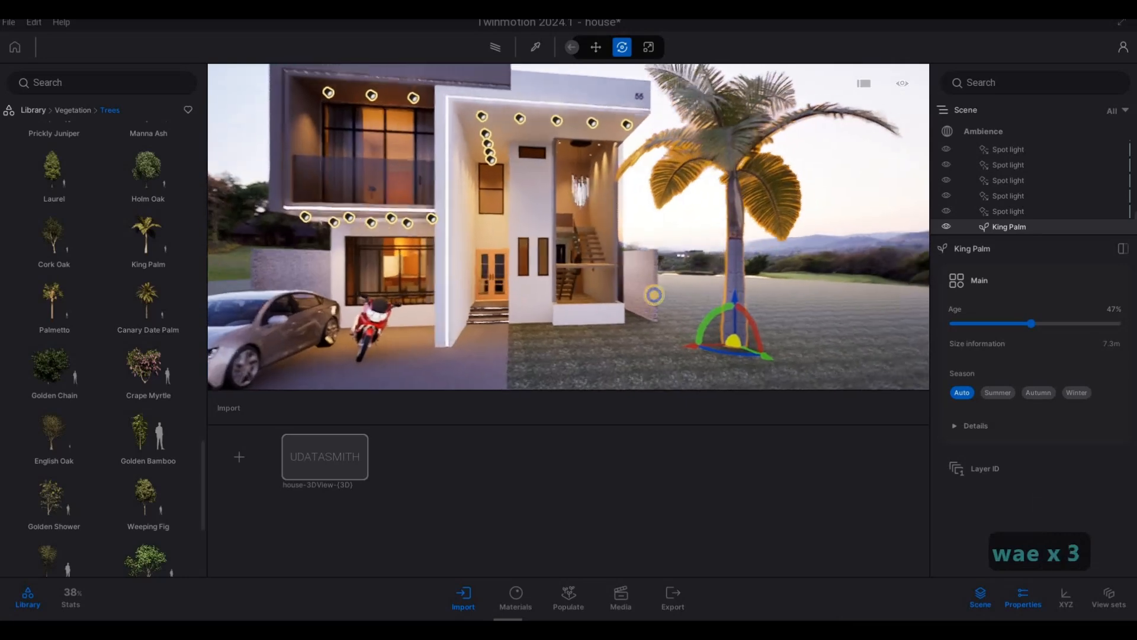
pyautogui.press('d')
pyautogui.press('s')
pyautogui.press('a')
pyautogui.press('w')
pyautogui.press('w')
pyautogui.press('w')
pyautogui.press('w')
pyautogui.press('w')
pyautogui.press('w')
pyautogui.press('w')
pyautogui.press('w')
pyautogui.press('w')
pyautogui.press('w')
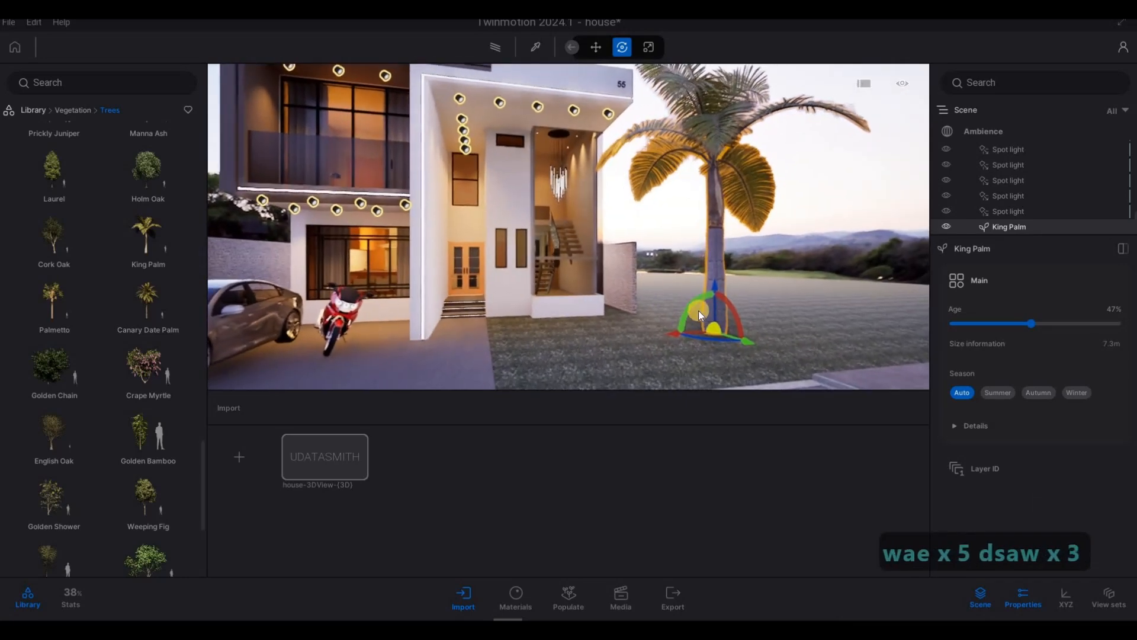
pyautogui.press('d')
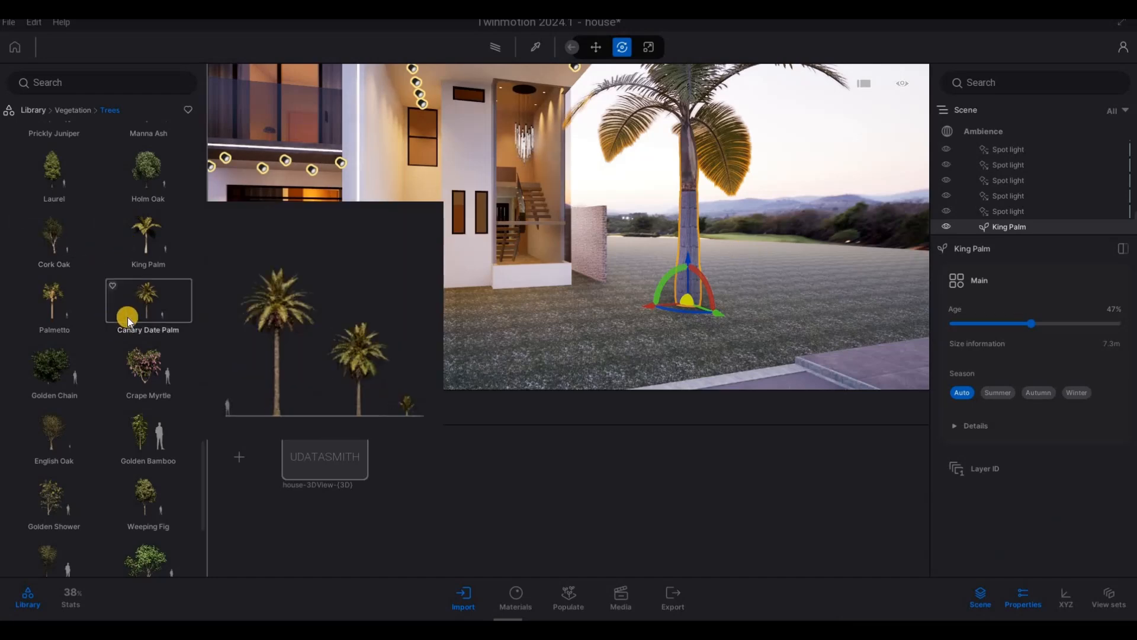
# Step: Place a Crape Myrtle from the tree library on the lawn just behind the King Palm, near the boundary wall
pyautogui.scroll(-1, 127, 320)
pyautogui.press('w')
pyautogui.press('a')
pyautogui.press('a')
pyautogui.press('a')
pyautogui.press('a')
pyautogui.press('a')
pyautogui.press('a')
pyautogui.press('a')
pyautogui.press('d')
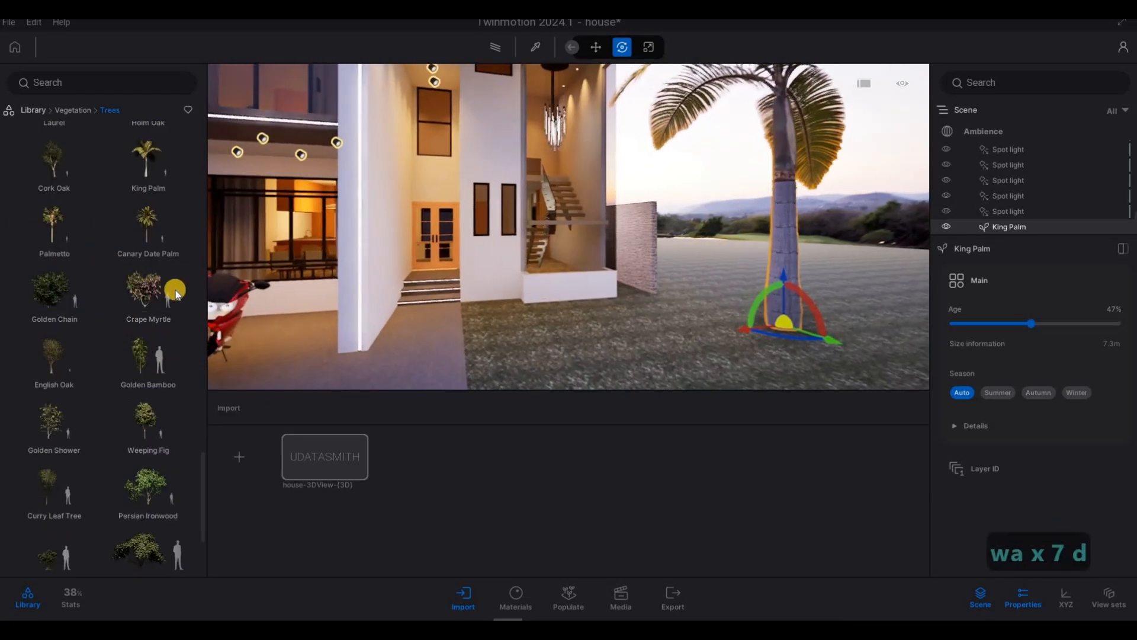
pyautogui.press('a')
pyautogui.moveTo(176, 293); pyautogui.dragTo(509, 329)
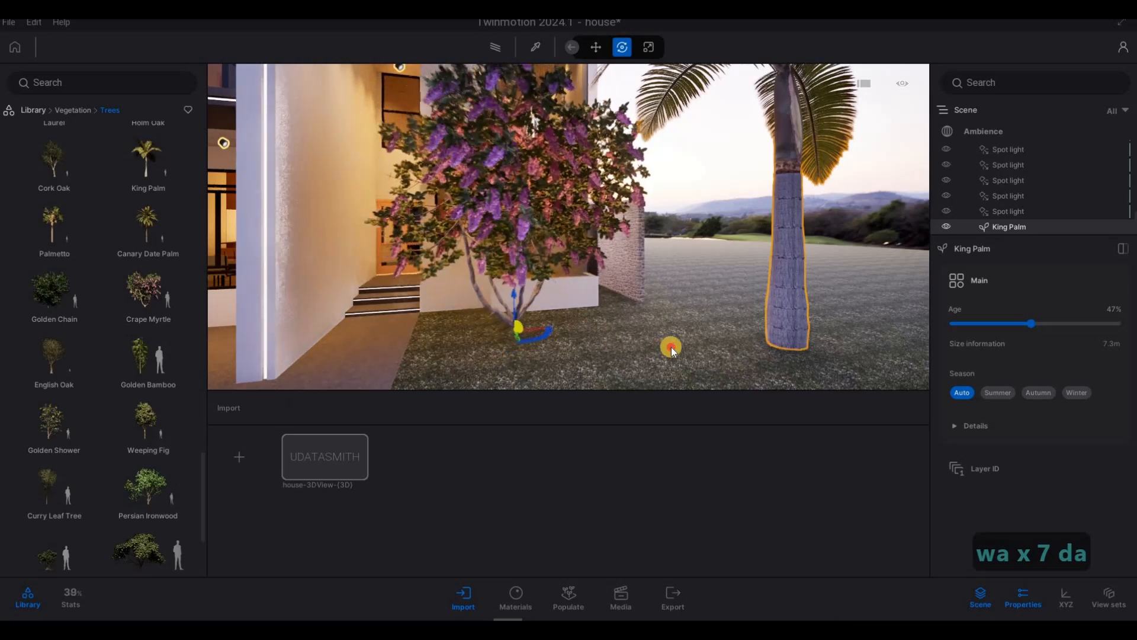
pyautogui.moveTo(671, 350); pyautogui.dragTo(722, 308)
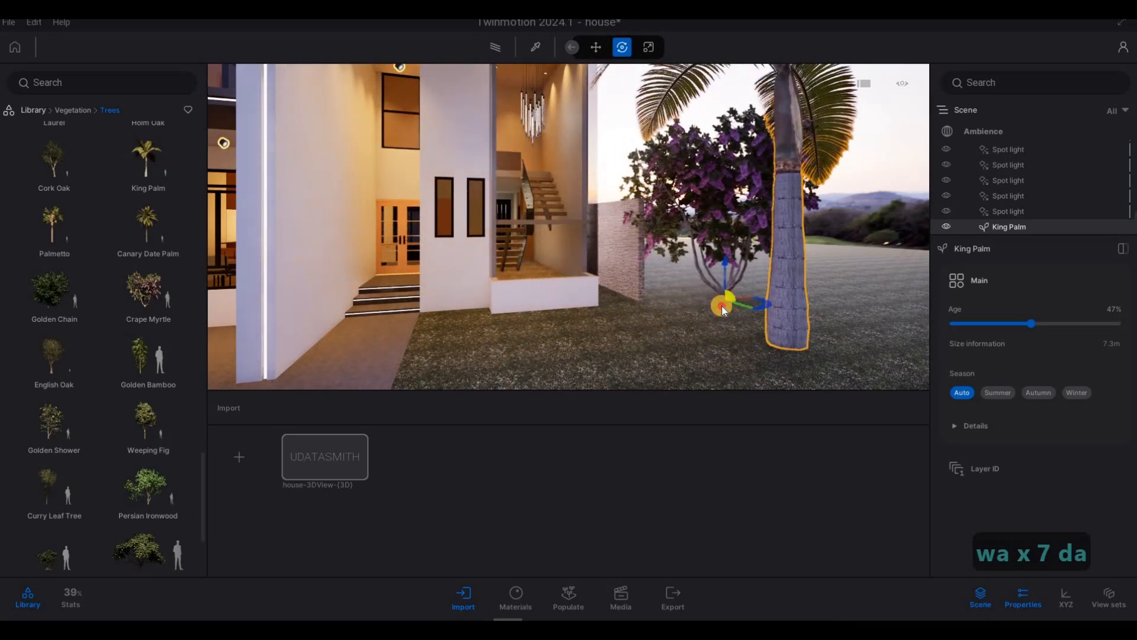
pyautogui.press('d')
pyautogui.press('s')
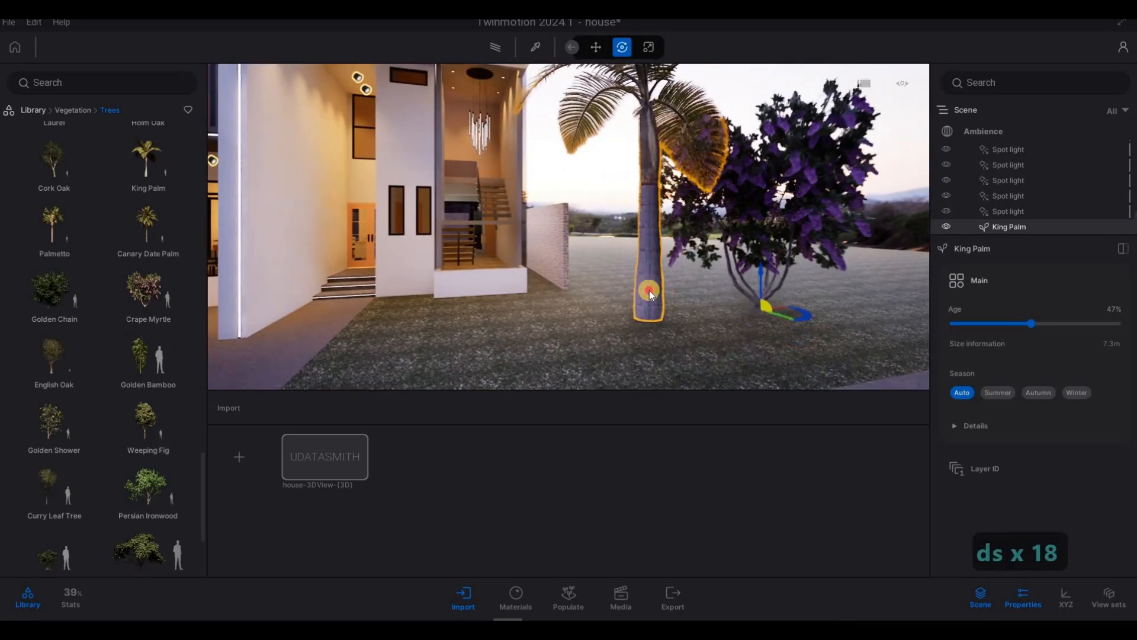
pyautogui.moveTo(650, 293); pyautogui.dragTo(630, 296)
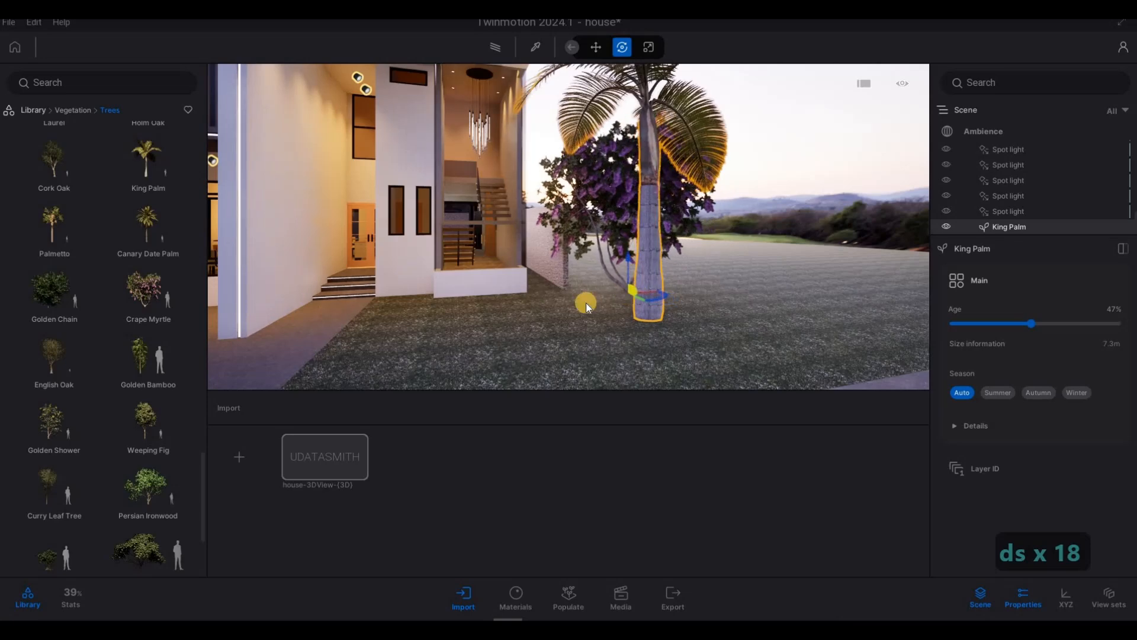
pyautogui.press('w')
pyautogui.press('e')
pyautogui.press('Escape')
pyautogui.press('Escape')
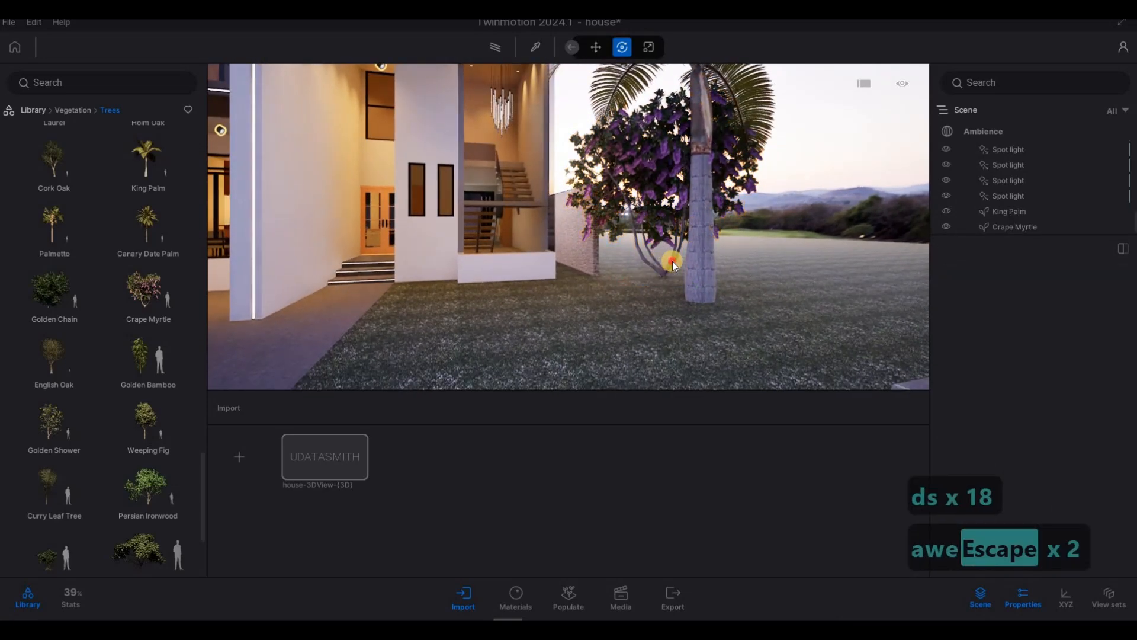
pyautogui.press('a')
pyautogui.click(680, 262)
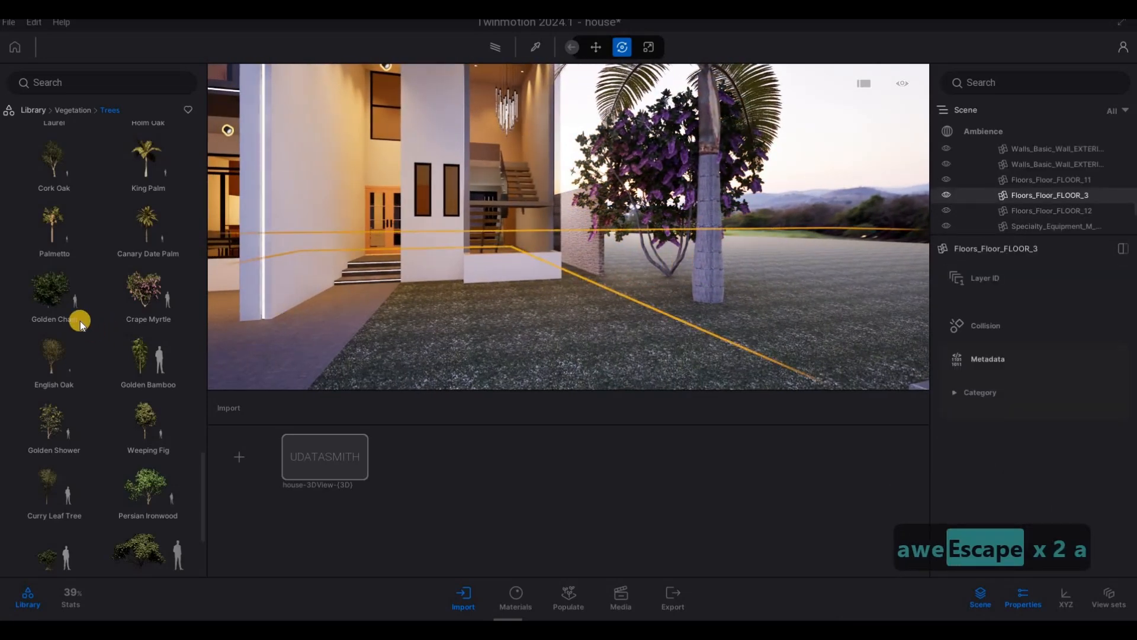
# Step: Place an Asiatic Mangrove from the tree library beside the entrance steps and add one instance at 1.18 m spacing
pyautogui.scroll(-3, 103, 418)
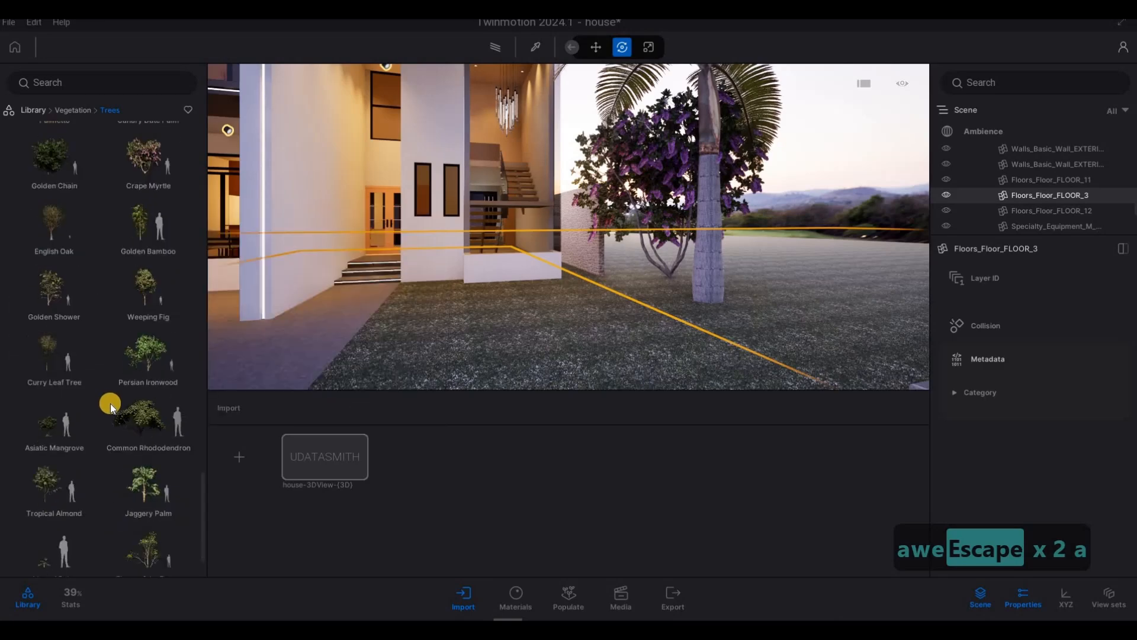
pyautogui.press('a')
pyautogui.press('w')
pyautogui.press('a')
pyautogui.press('a')
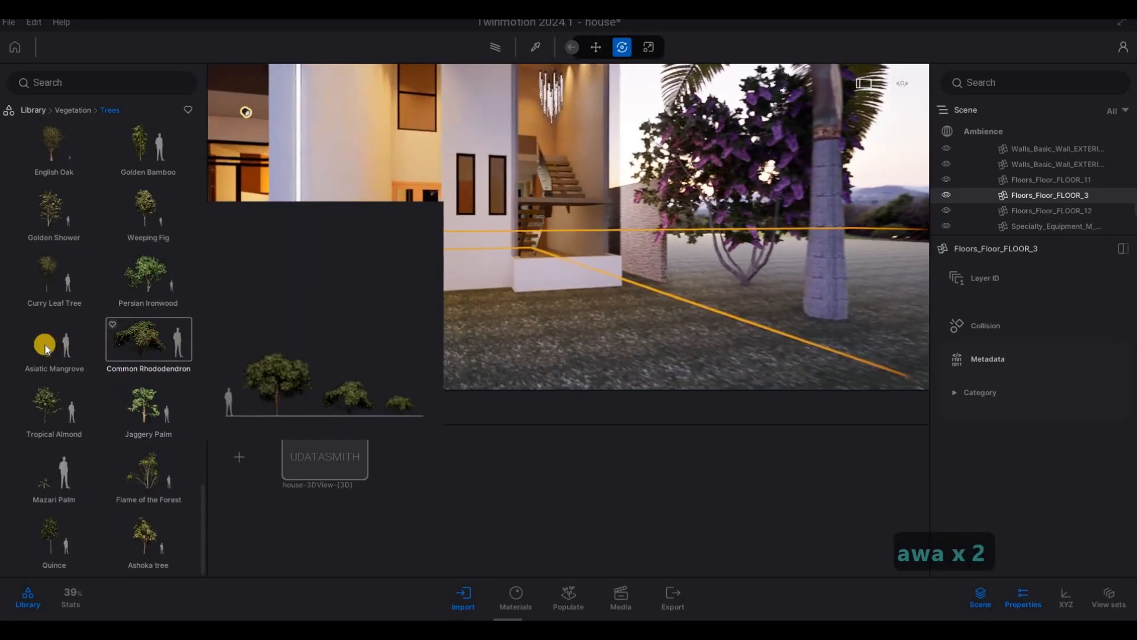
pyautogui.press('d')
pyautogui.moveTo(401, 359); pyautogui.dragTo(535, 354)
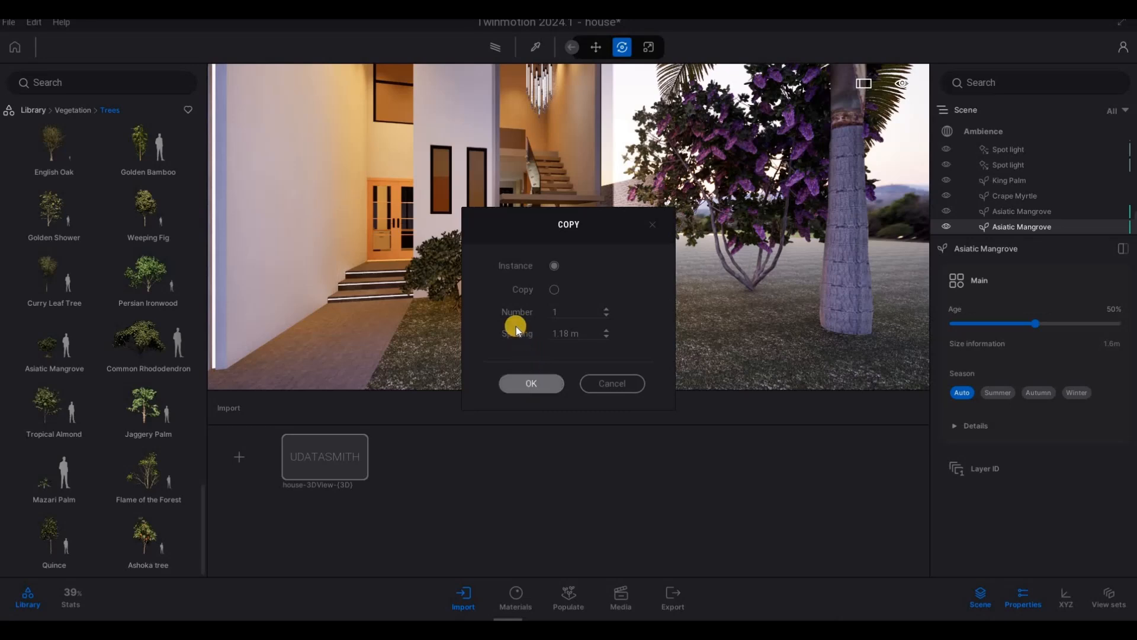
pyautogui.press('Return')
# Step: Add two more Asiatic Mangrove instances, one extending the row toward the boundary wall and one at 1.99 m spacing back toward the entrance
pyautogui.keyDown('shift'); pyautogui.moveTo(587, 319); pyautogui.dragTo(566, 353); pyautogui.keyUp('shift')
pyautogui.press('Return')
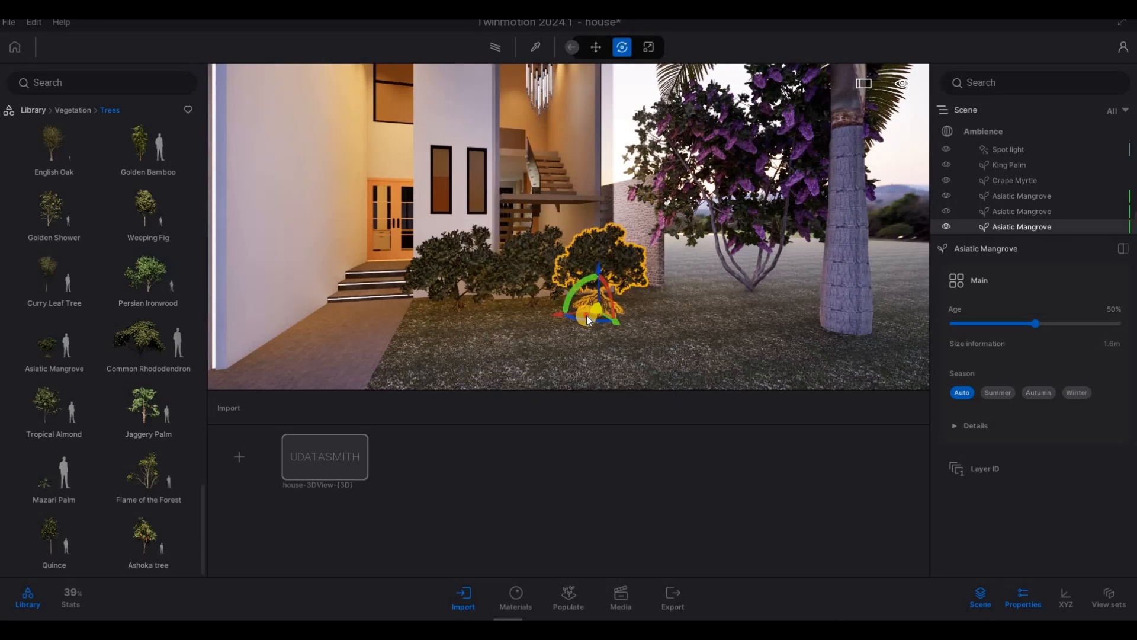
pyautogui.keyDown('shift'); pyautogui.moveTo(586, 315); pyautogui.dragTo(441, 325); pyautogui.keyUp('shift')
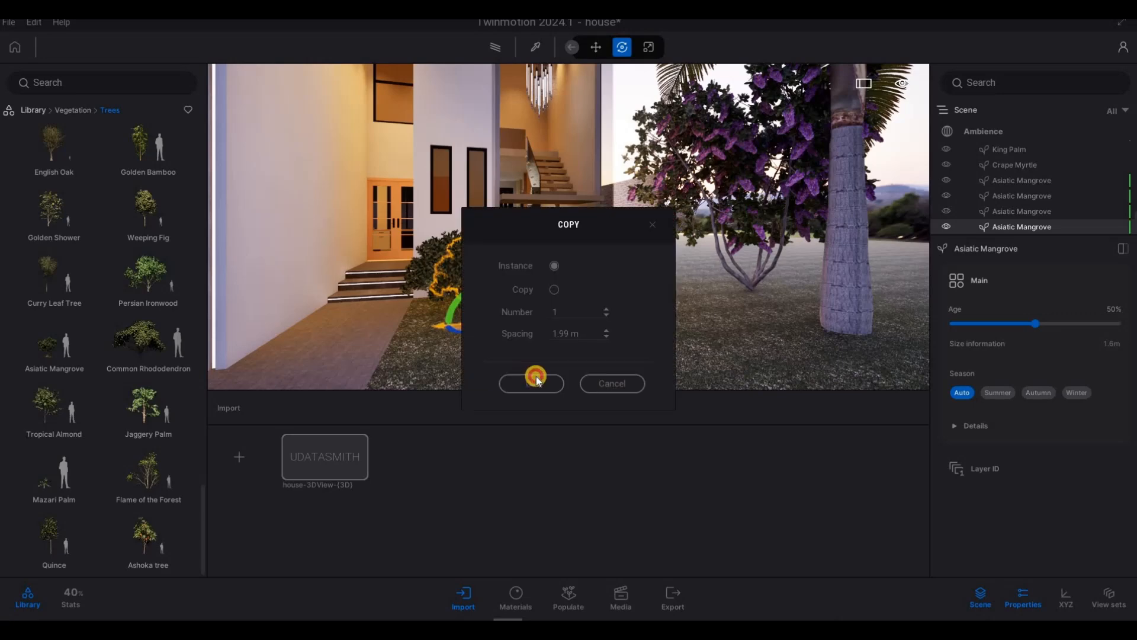
pyautogui.press('Return')
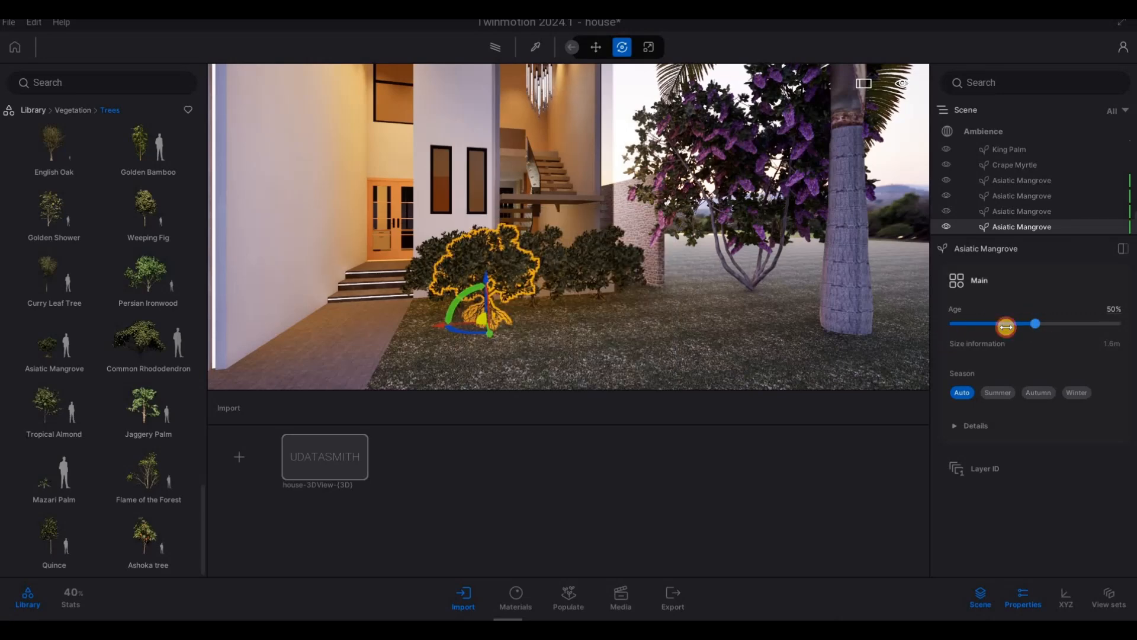
# Step: Set the Asiatic Mangroves' age to 44% and clear the selection
pyautogui.moveTo(1006, 326); pyautogui.dragTo(1001, 323)
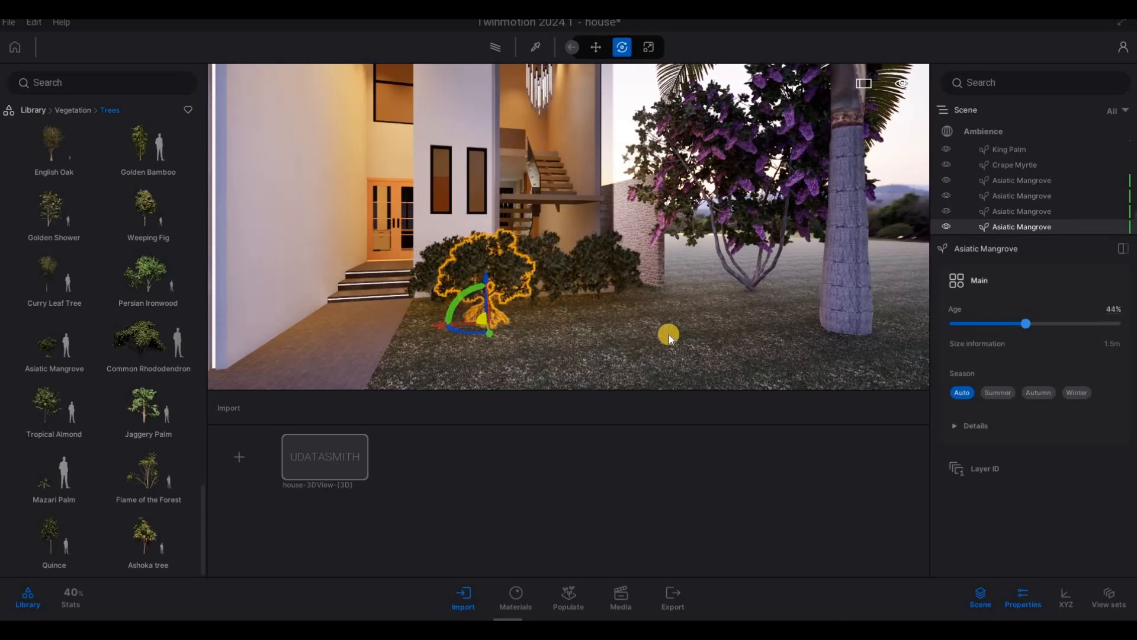
pyautogui.press('Escape')
pyautogui.press('Escape')
pyautogui.press('a')
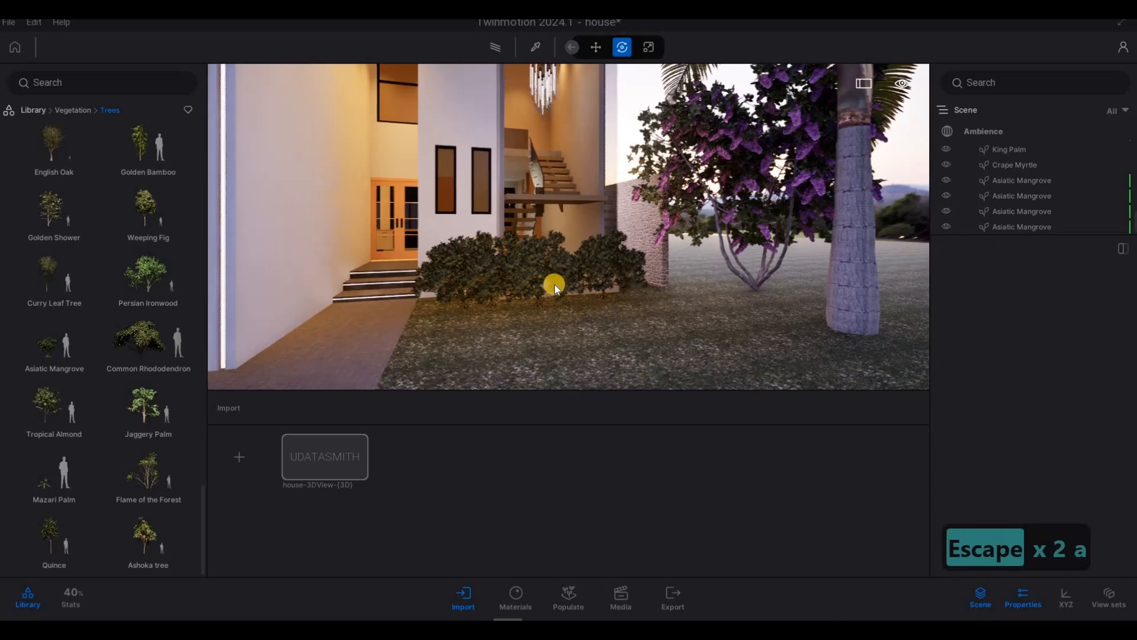
# Step: Select all four Asiatic Mangroves and lower them slightly so their trunks sink into the ground
pyautogui.press('s')
pyautogui.press('d')
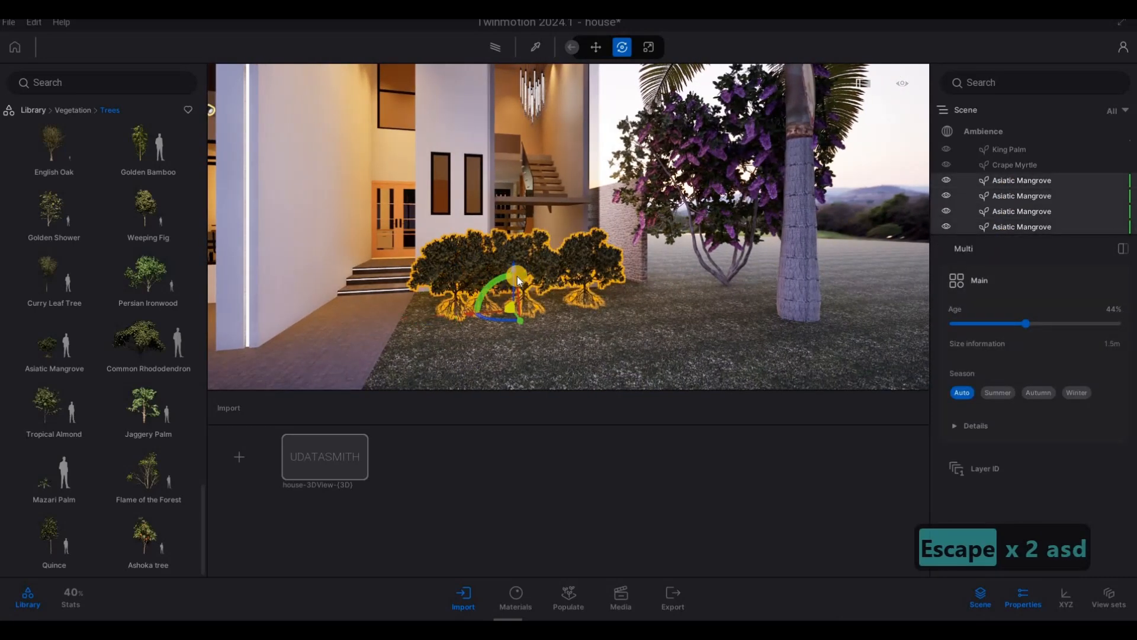
pyautogui.moveTo(513, 268); pyautogui.dragTo(578, 274)
pyautogui.press('Escape')
pyautogui.press('Escape')
pyautogui.press('s')
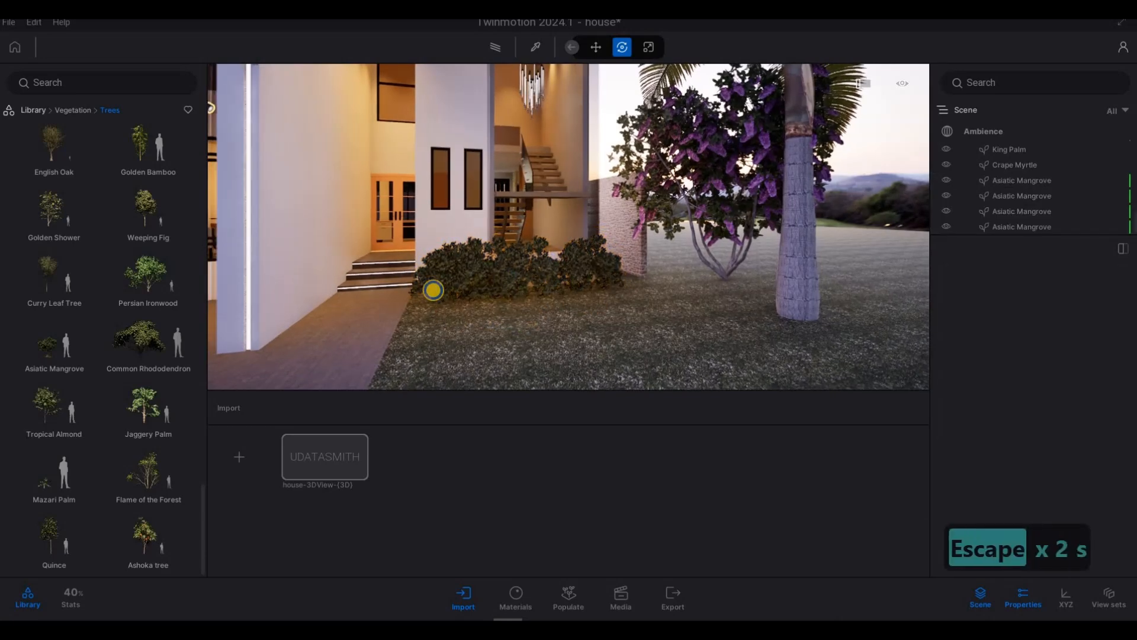
# Step: Examine the mangrove row, Crape Myrtle and King Palm against the house front from several distances and angles
pyautogui.press('d')
pyautogui.press('d')
pyautogui.press('d')
pyautogui.press('d')
pyautogui.press('d')
pyautogui.press('d')
pyautogui.press('d')
pyautogui.press('d')
pyautogui.press('d')
pyautogui.press('d')
pyautogui.press('d')
pyautogui.press('a')
pyautogui.press('a')
pyautogui.press('a')
pyautogui.press('a')
pyautogui.press('a')
pyautogui.press('a')
pyautogui.press('a')
pyautogui.press('a')
pyautogui.press('a')
pyautogui.press('a')
pyautogui.press('a')
pyautogui.press('a')
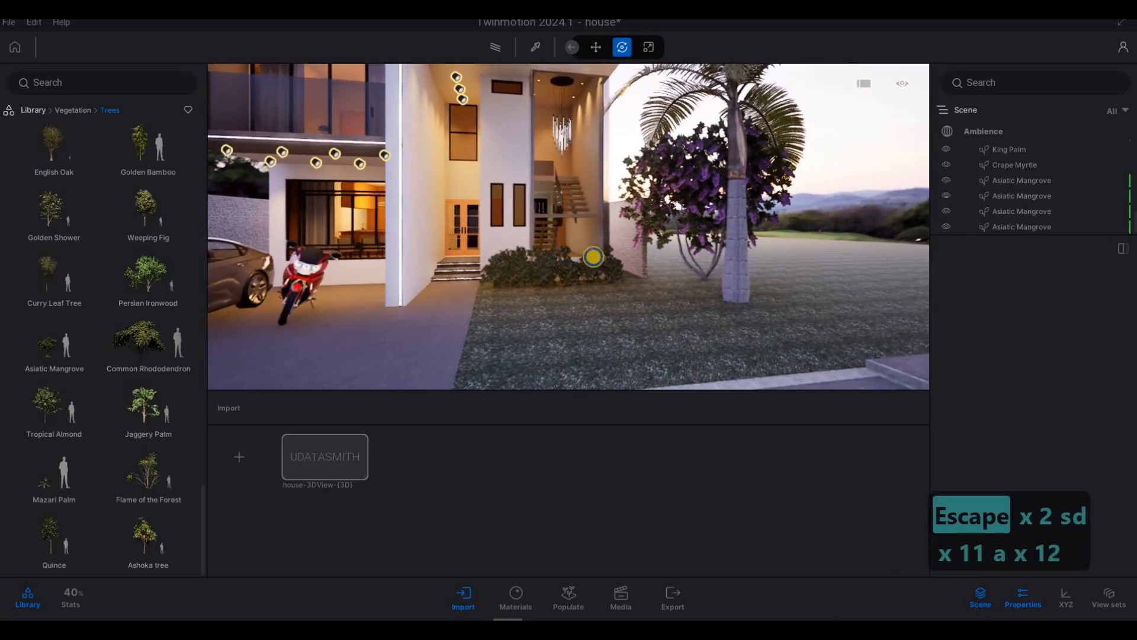
pyautogui.press('d')
pyautogui.press('a')
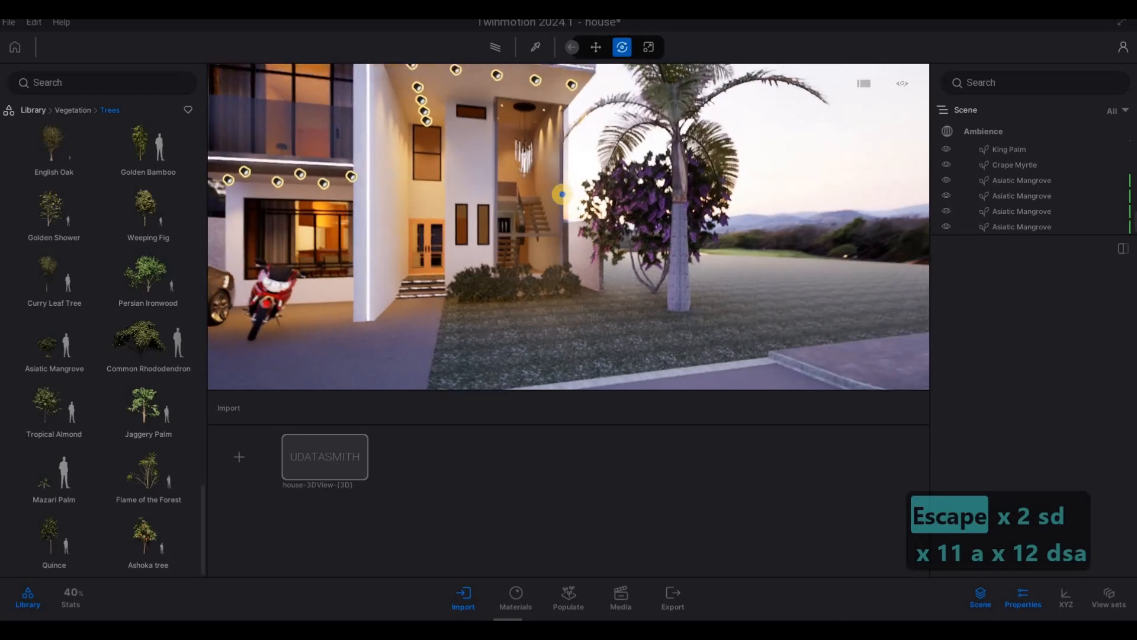
pyautogui.press('d')
pyautogui.press('d')
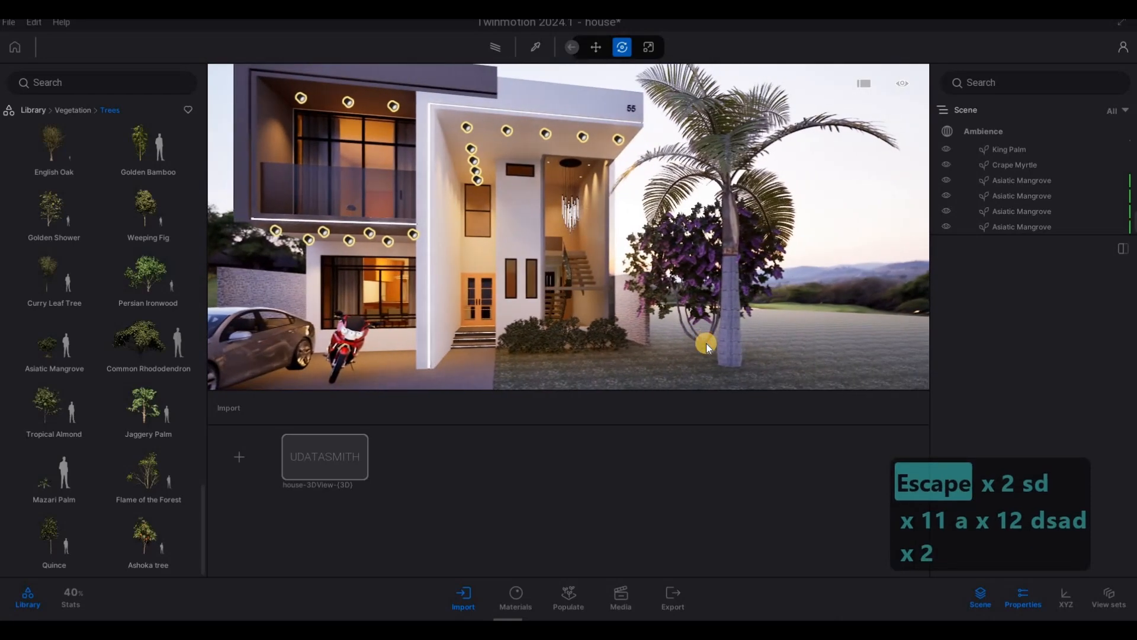
# Step: Move the Crape Myrtle farther back on the lawn toward the boundary wall and view it from the street
pyautogui.click(705, 344)
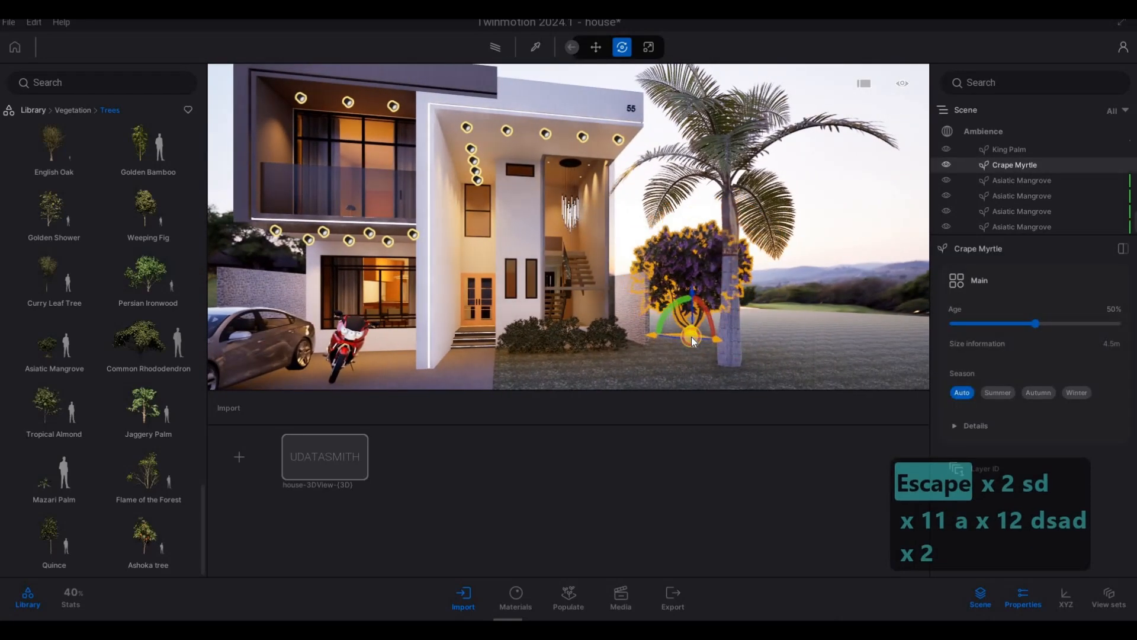
pyautogui.press('d')
pyautogui.press('s')
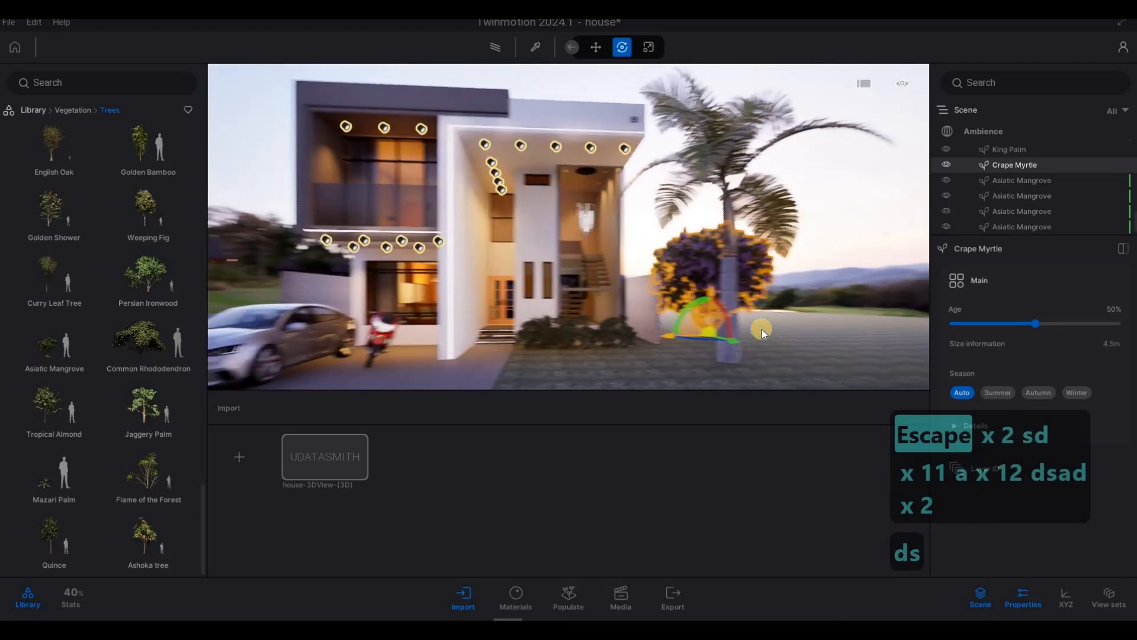
pyautogui.press('Escape')
pyautogui.press('Escape')
pyautogui.press('a')
pyautogui.press('s')
pyautogui.press('a')
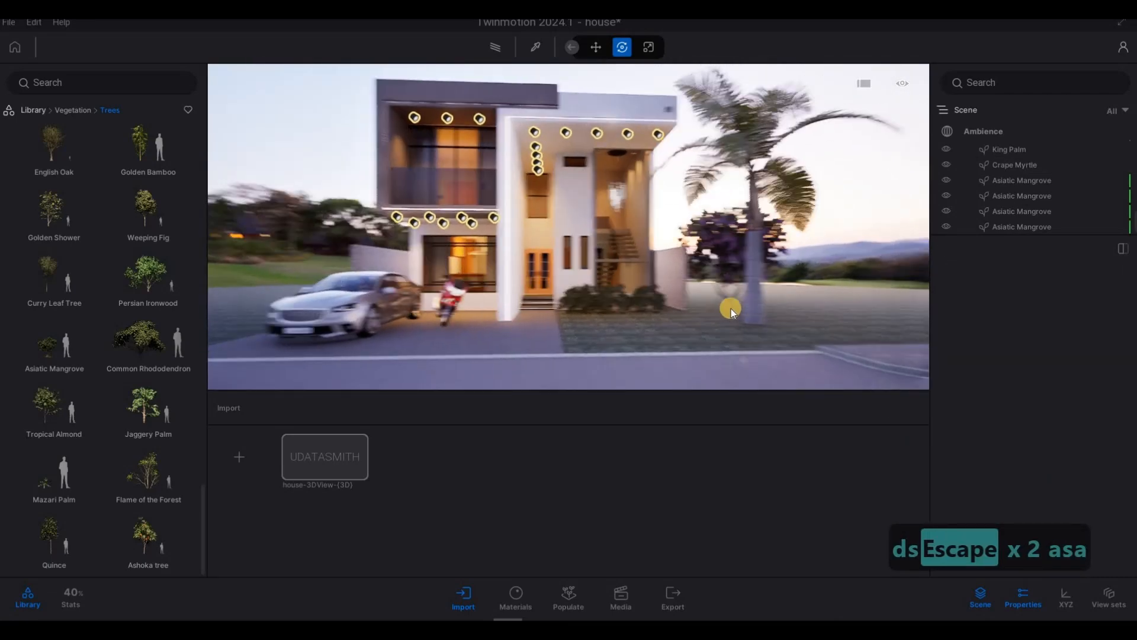
# Step: Move the Crape Myrtle forward so it stands close behind the King Palm's trunk
pyautogui.press('w')
pyautogui.press('w')
pyautogui.press('w')
pyautogui.press('w')
pyautogui.press('w')
pyautogui.press('w')
pyautogui.press('w')
pyautogui.press('w')
pyautogui.press('w')
pyautogui.press('w')
pyautogui.press('w')
pyautogui.click(714, 308)
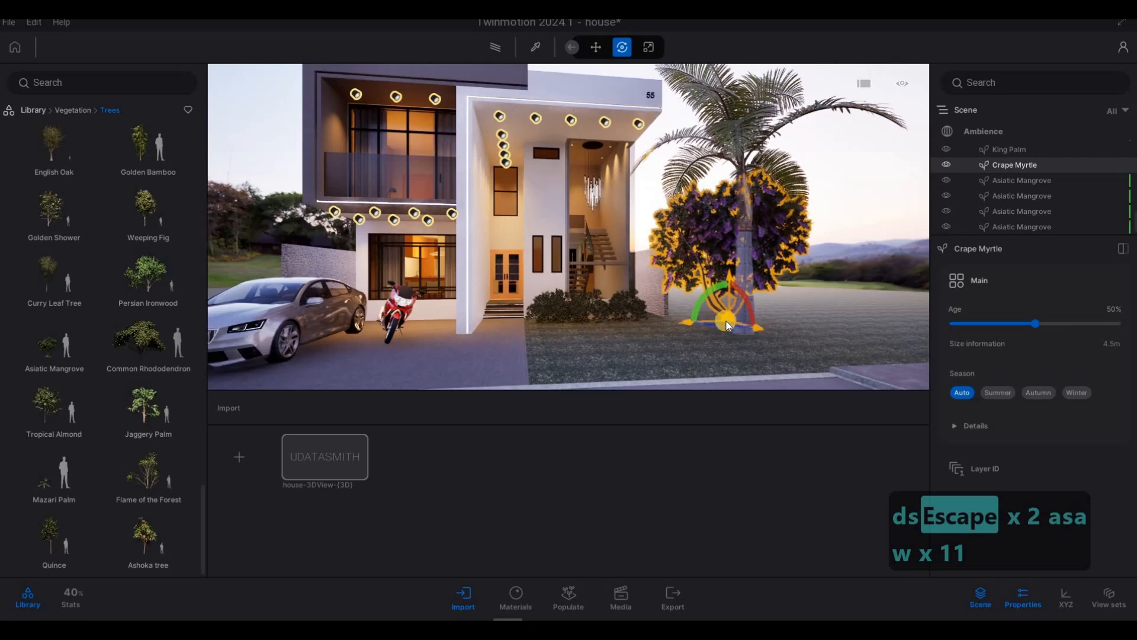
# Step: Delete the Crape Myrtle tree standing behind the King Palm on the lawn
pyautogui.press('w')
pyautogui.press('Escape')
pyautogui.press('Escape')
pyautogui.press('a')
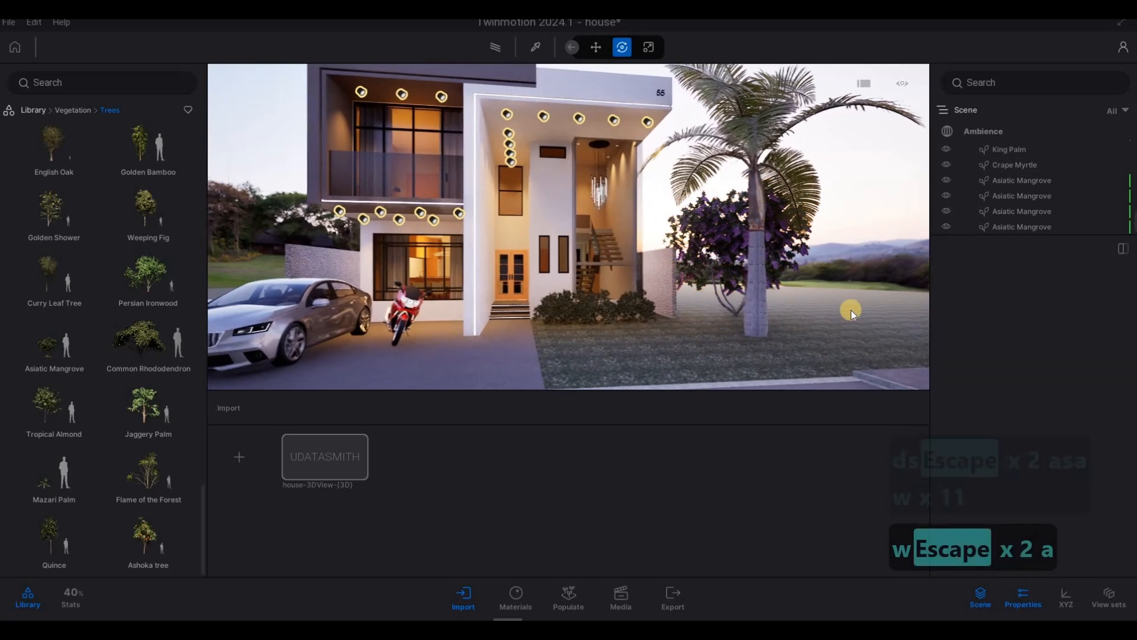
pyautogui.press('d')
pyautogui.press('F1')
pyautogui.click(719, 260)
pyautogui.click(703, 249)
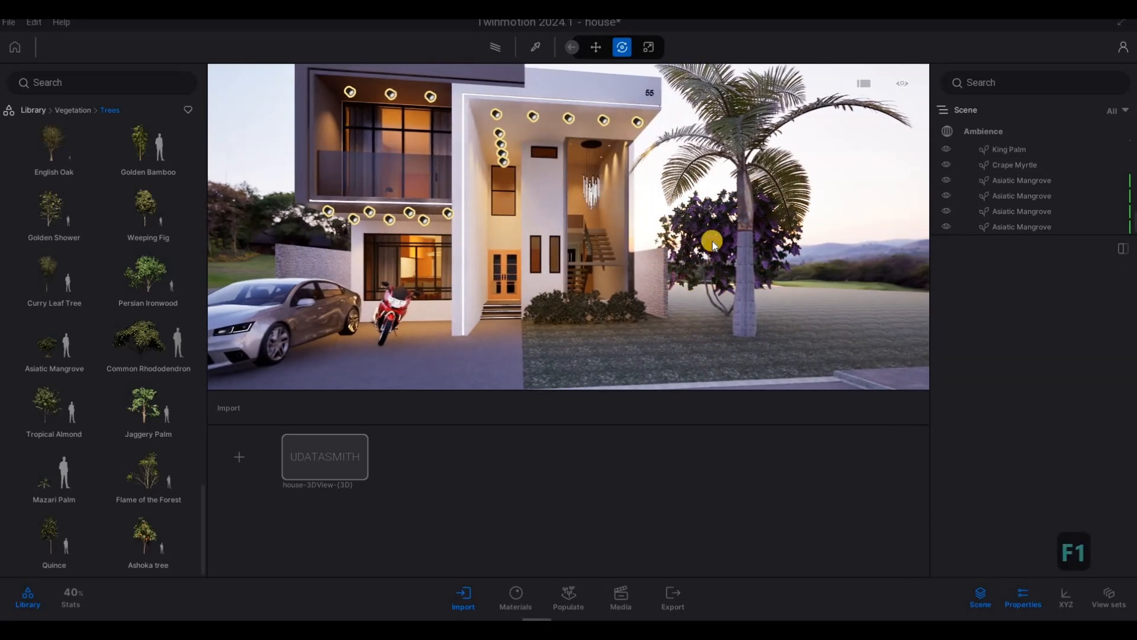
pyautogui.press('Delete')
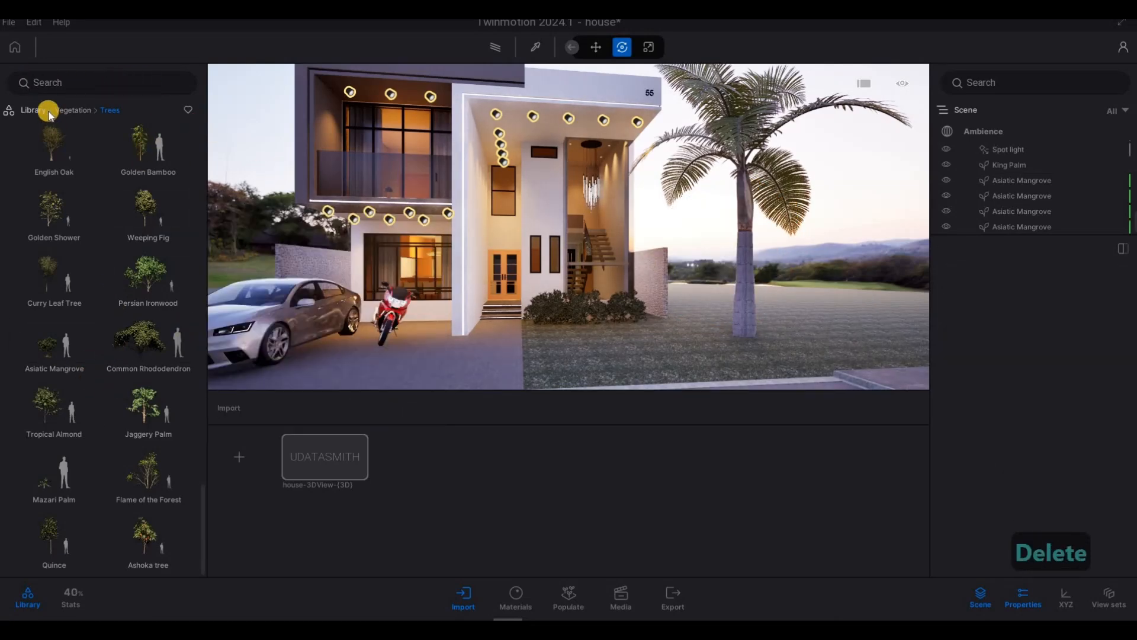
# Step: Place a Ling Heather from the Grass and flowers library on the lawn in front of the bushes beside the entrance
pyautogui.click(72, 110)
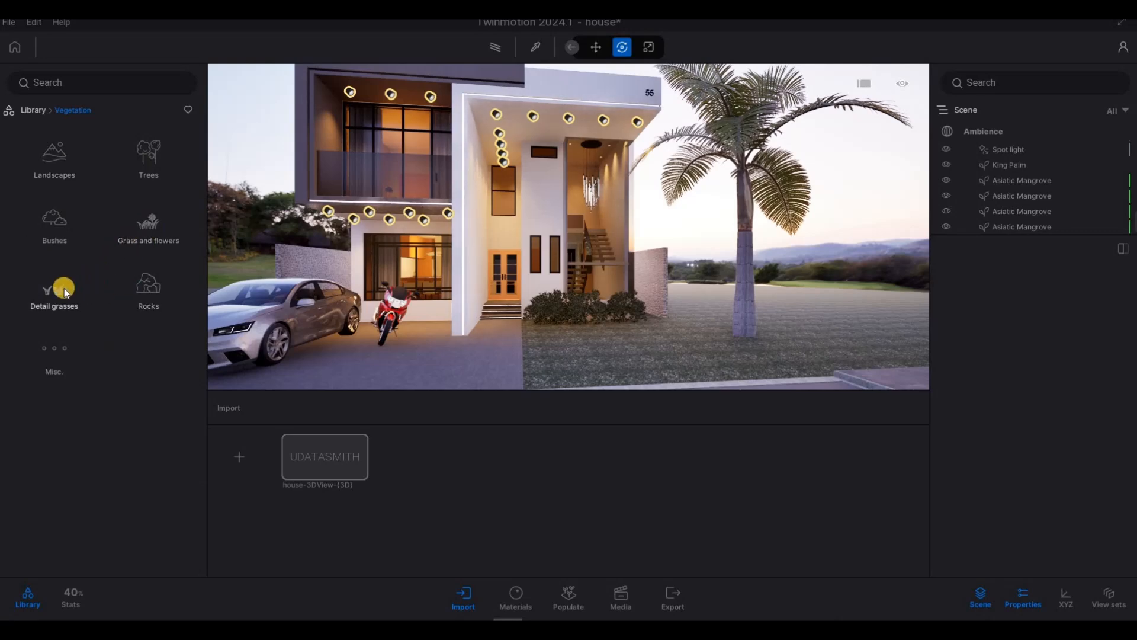
pyautogui.click(153, 231)
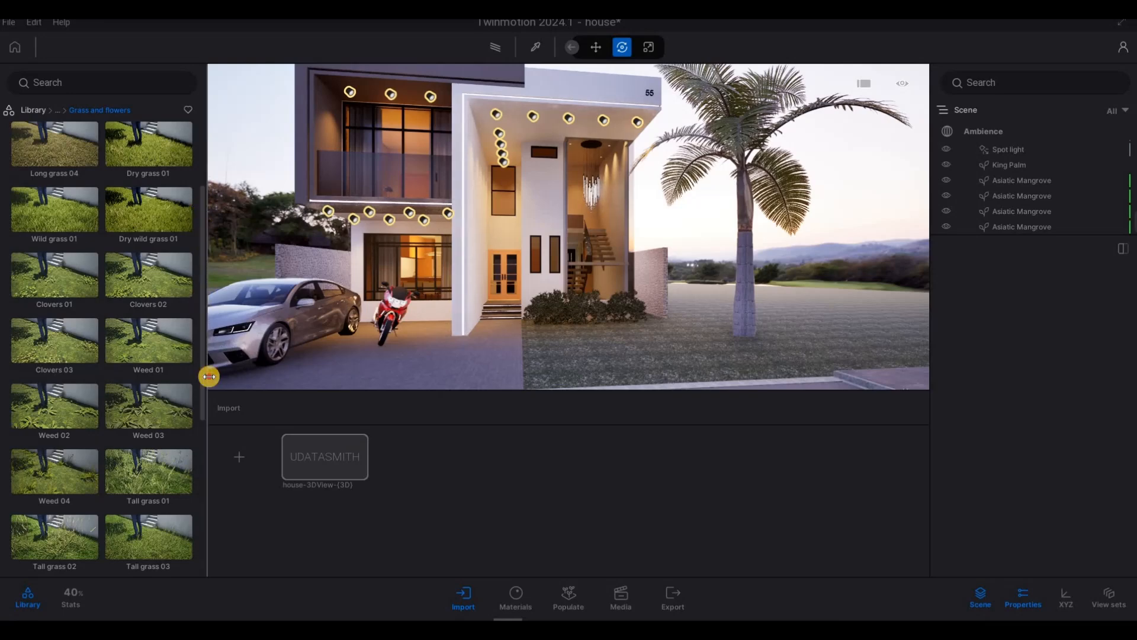
pyautogui.scroll(-5, 183, 414)
pyautogui.moveTo(159, 525); pyautogui.dragTo(560, 337)
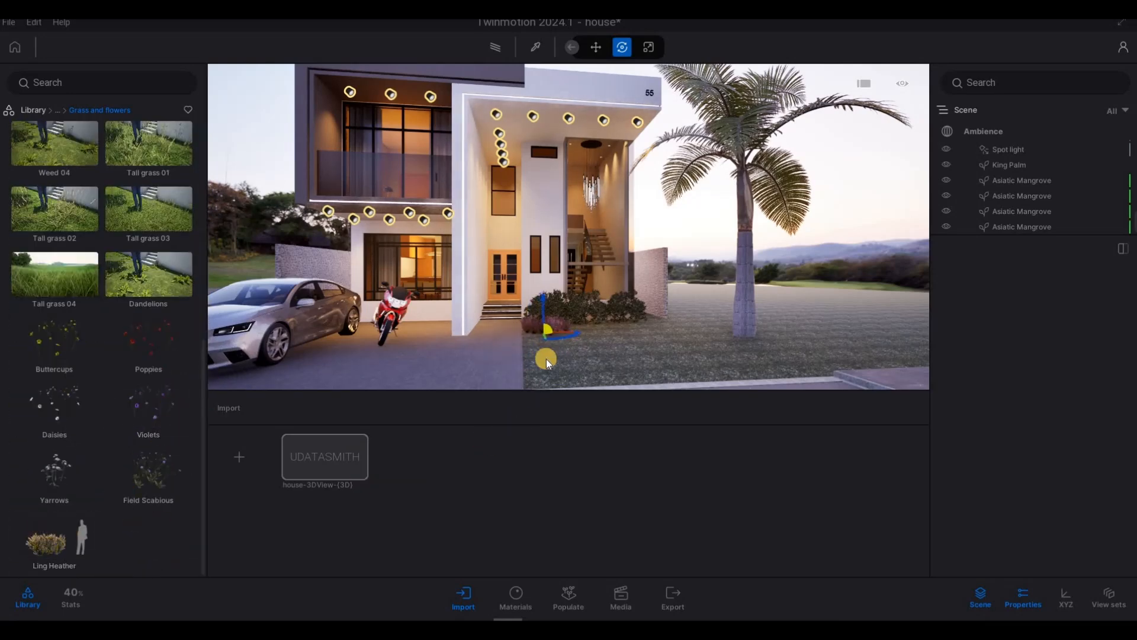
# Step: Shift the Ling Heather slightly toward the edge between the lawn and the driveway
pyautogui.press('w')
pyautogui.press('a')
pyautogui.press('w')
pyautogui.press('e')
pyautogui.press('q')
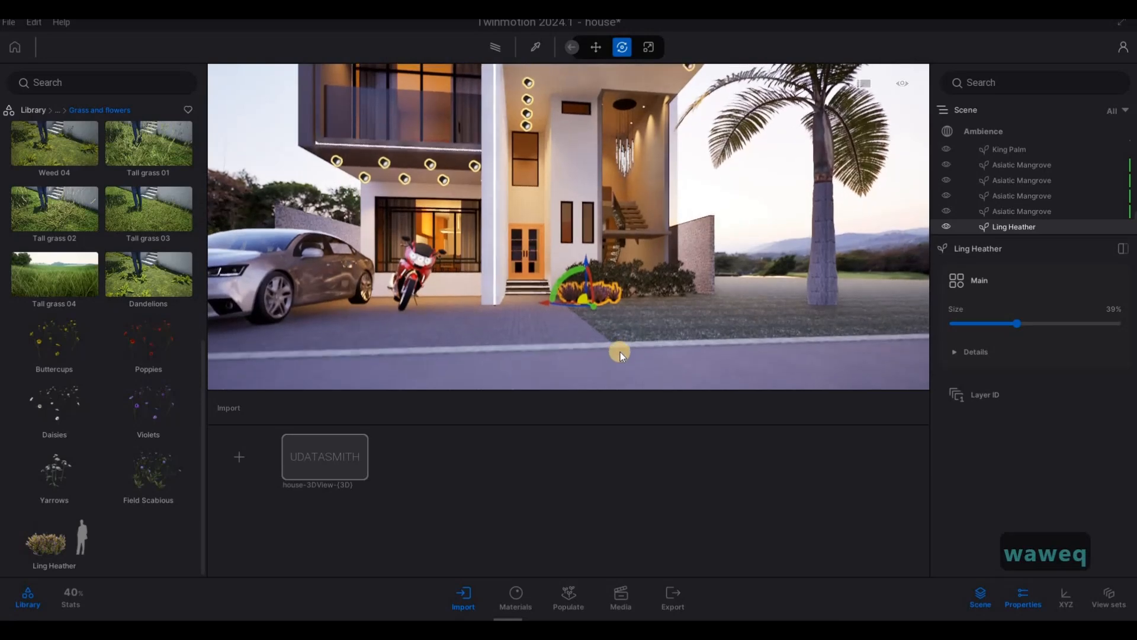
pyautogui.press('q')
pyautogui.press('w')
pyautogui.press('w')
pyautogui.press('w')
pyautogui.press('w')
pyautogui.press('w')
pyautogui.press('w')
pyautogui.press('w')
pyautogui.press('w')
pyautogui.press('w')
pyautogui.press('w')
pyautogui.press('3')
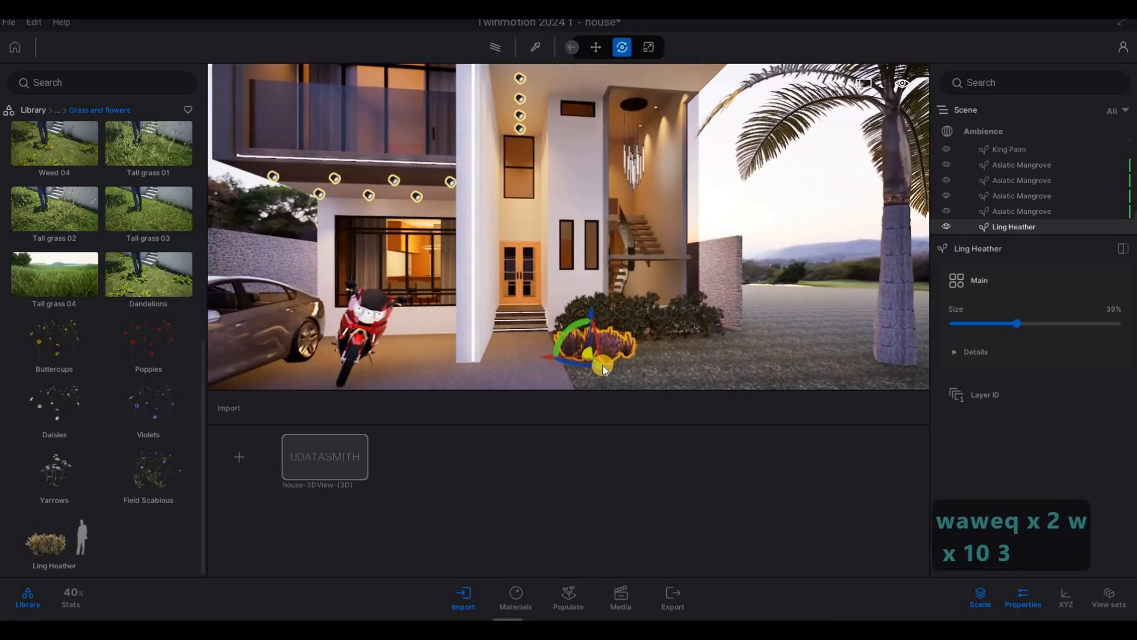
pyautogui.press('w')
pyautogui.press('d')
pyautogui.press('w')
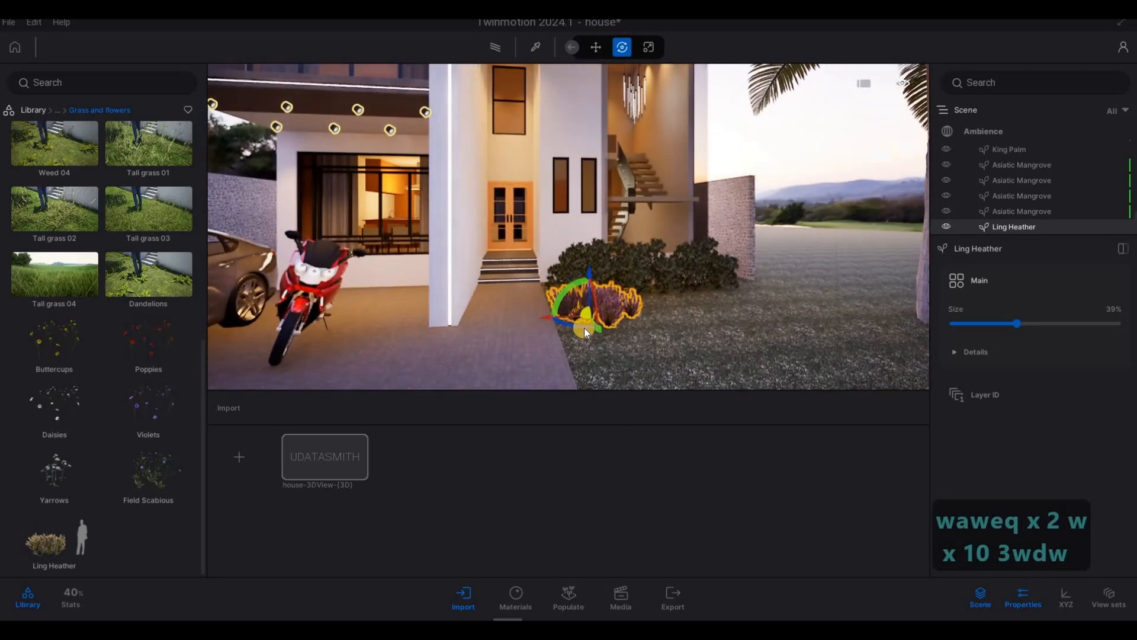
pyautogui.moveTo(552, 335); pyautogui.dragTo(556, 311)
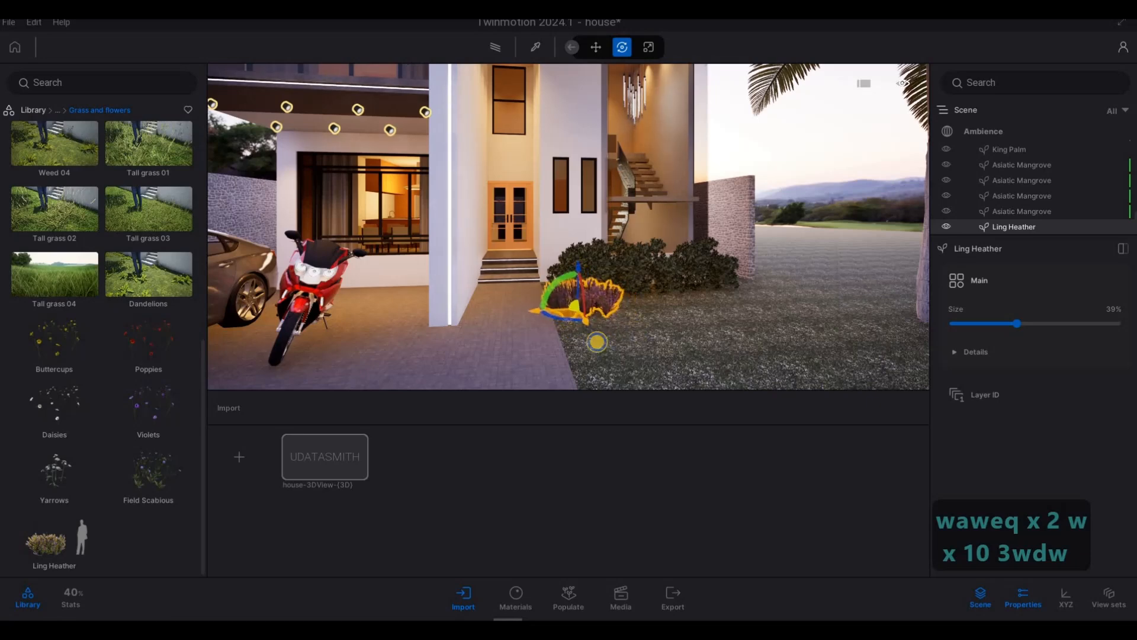
# Step: Copy the Ling Heather along the driveway edge toward the road as 4 instances with 1.37 m spacing
pyautogui.press('s')
pyautogui.press('d')
pyautogui.press('w')
pyautogui.press('w')
pyautogui.press('w')
pyautogui.press('w')
pyautogui.press('s')
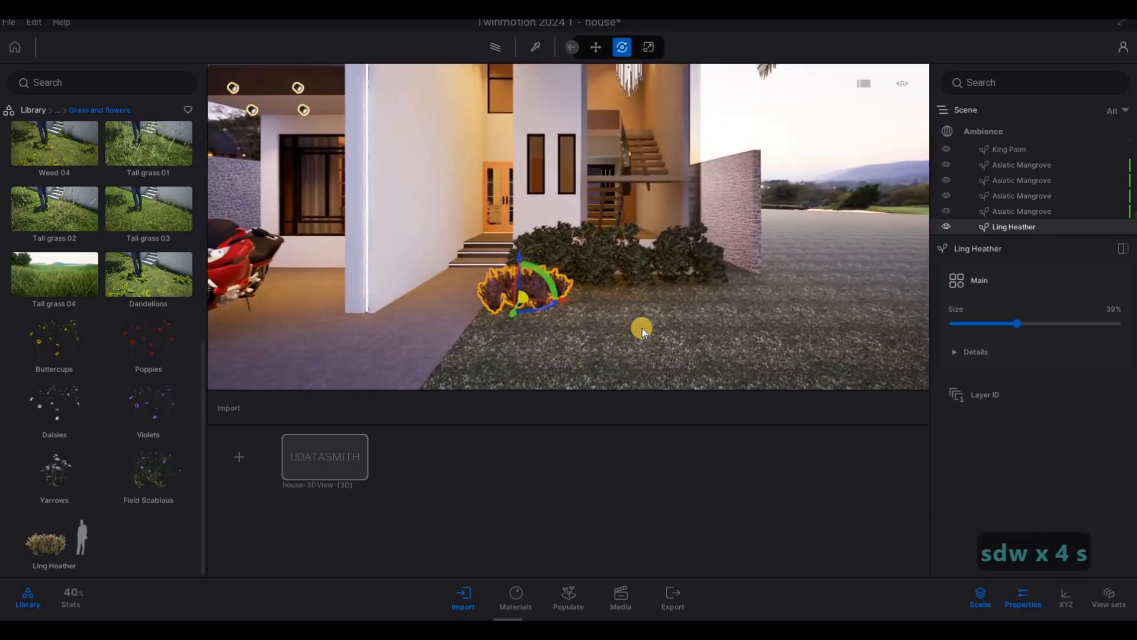
pyautogui.press('a')
pyautogui.press('d')
pyautogui.press('a')
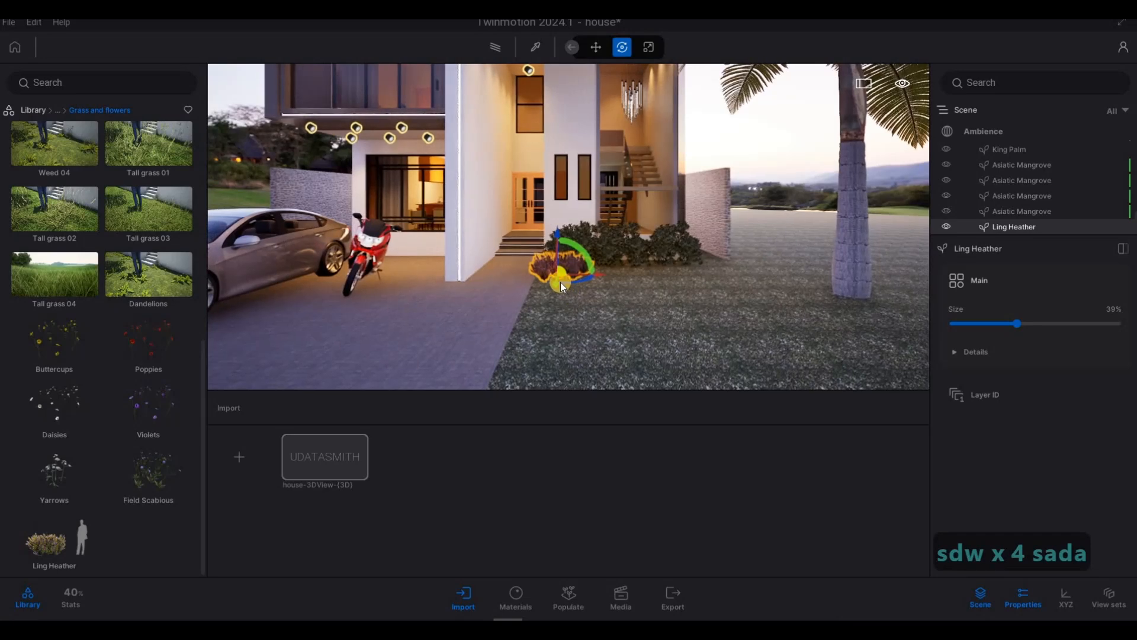
pyautogui.keyDown('shift'); pyautogui.moveTo(556, 285); pyautogui.dragTo(555, 305); pyautogui.keyUp('shift')
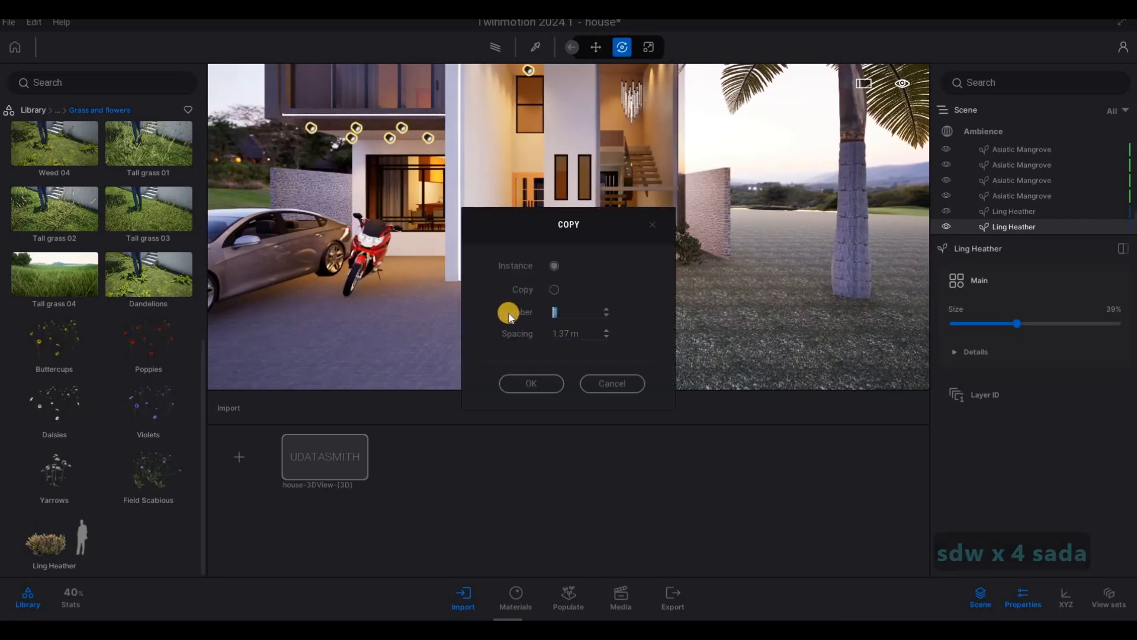
pyautogui.doubleClick(548, 321)
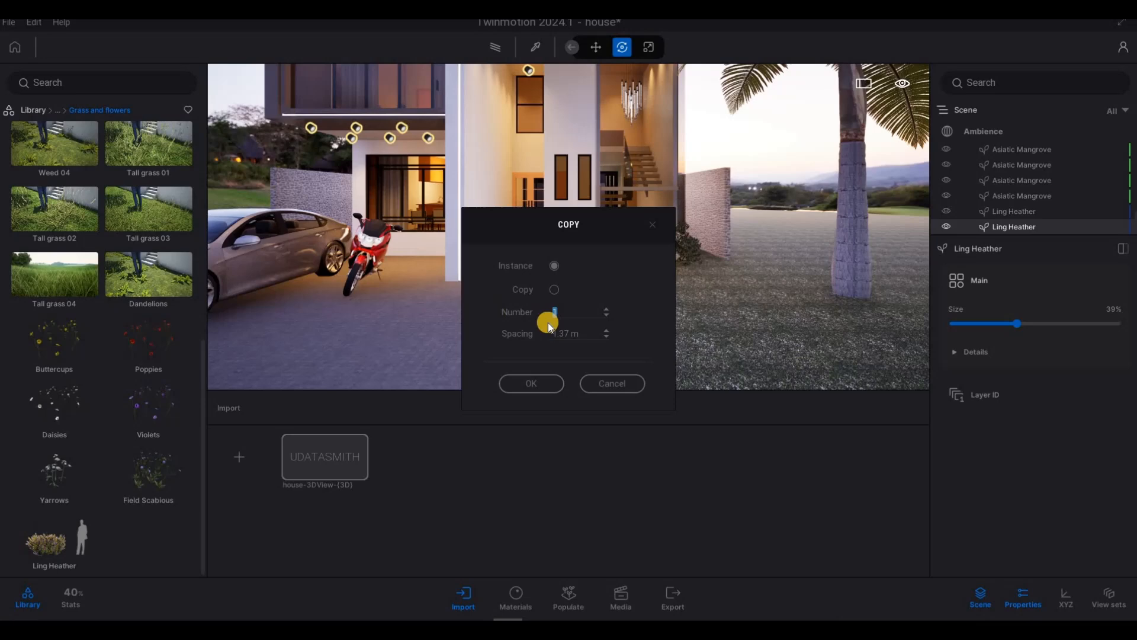
pyautogui.write('4')
pyautogui.click(541, 380)
# Step: Delete the outermost Ling Heather that lies beyond the curb on the road, and clear the selection
pyautogui.press('s')
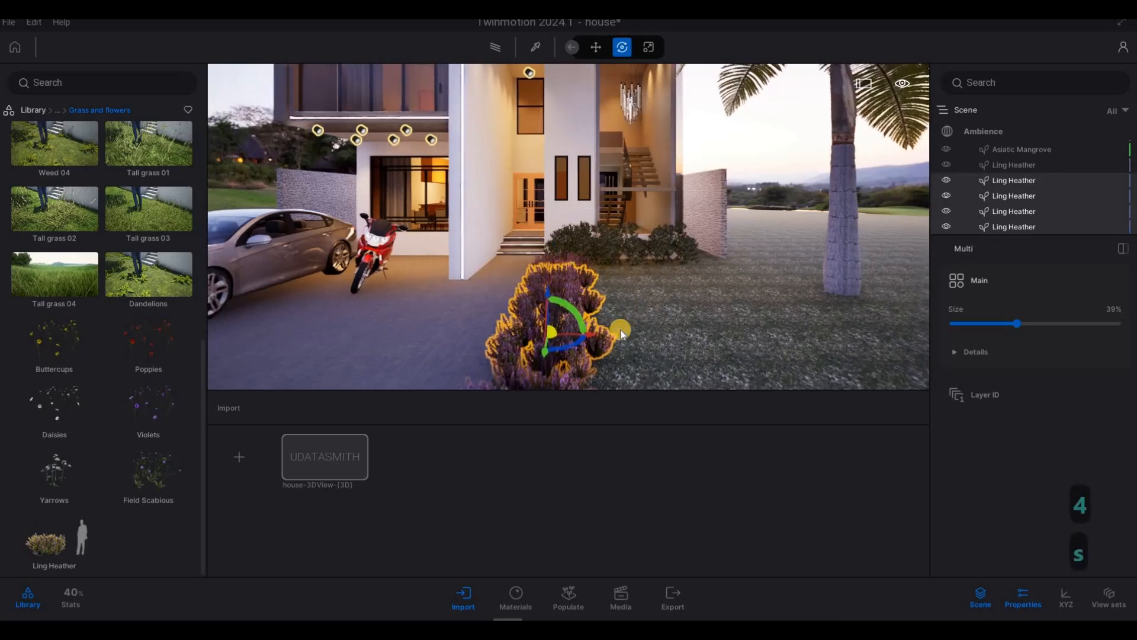
pyautogui.press('s')
pyautogui.press('s')
pyautogui.press('s')
pyautogui.press('s')
pyautogui.press('s')
pyautogui.press('s')
pyautogui.press('a')
pyautogui.click(602, 346)
pyautogui.press('Delete')
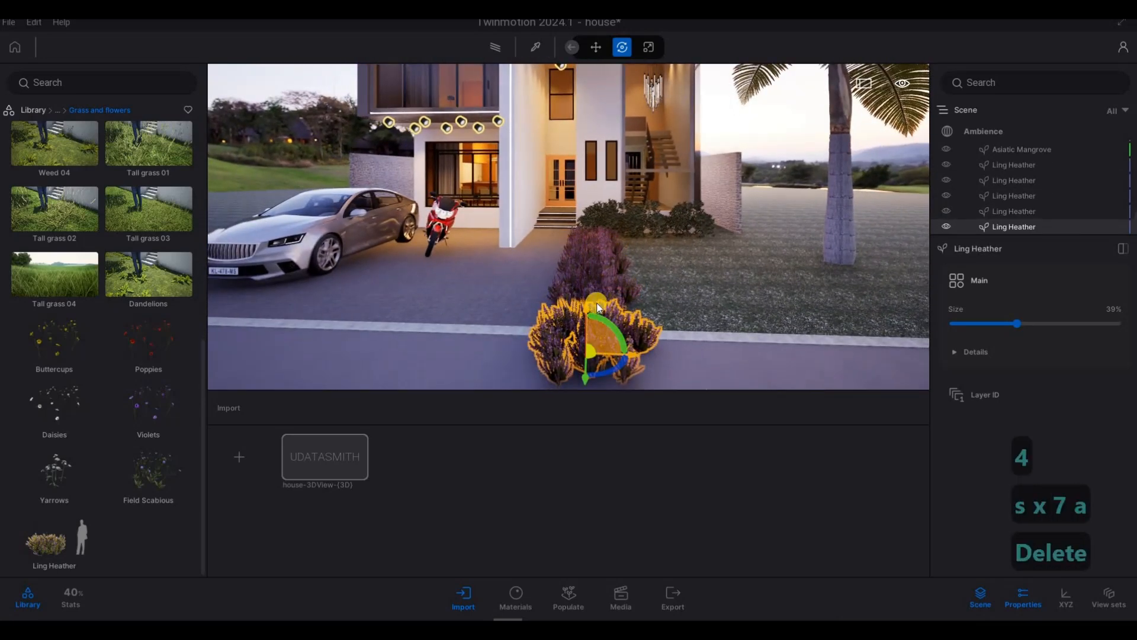
pyautogui.click(588, 319)
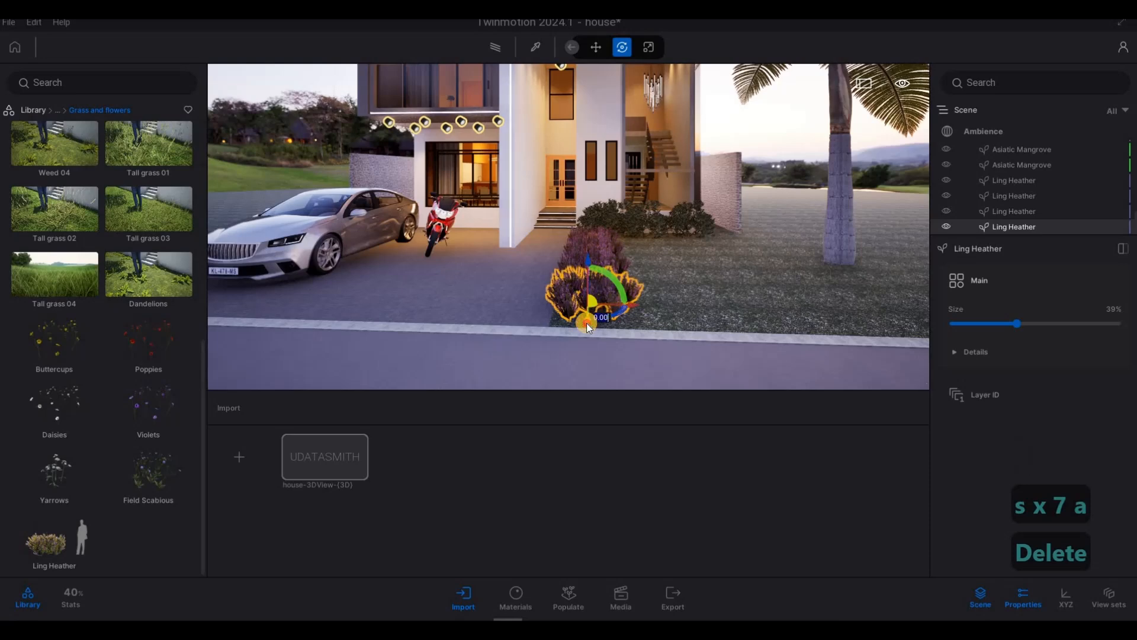
pyautogui.press('a')
pyautogui.press('a')
pyautogui.press('a')
pyautogui.press('Escape')
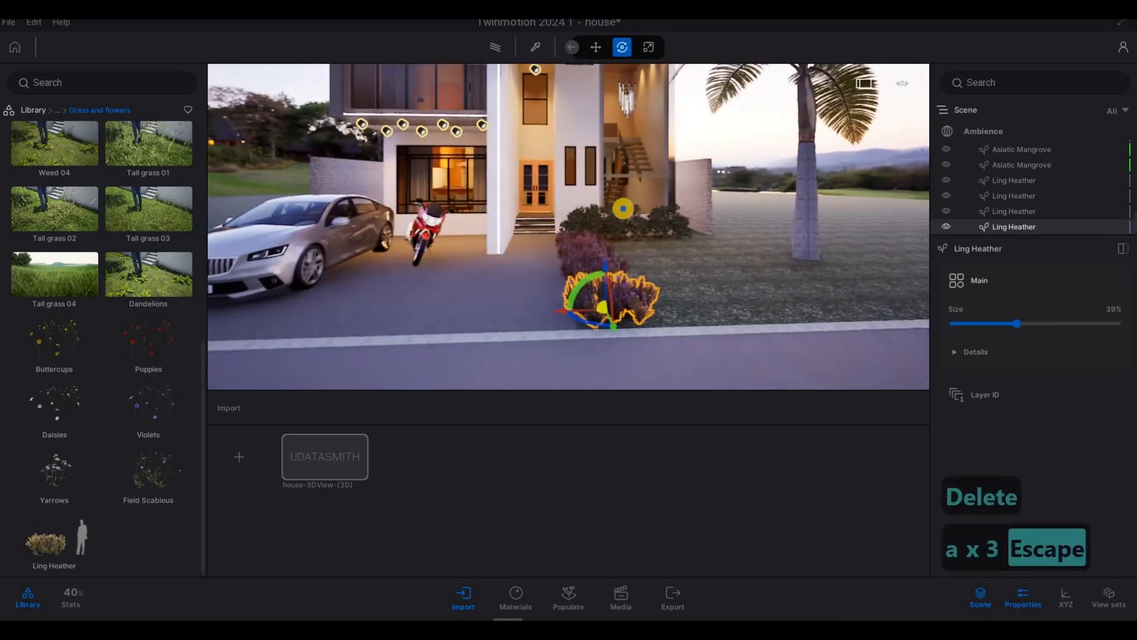
# Step: Shift the two middle Ling Heathers of the row slightly toward the road to even out their spacing
pyautogui.press('s')
pyautogui.press('w')
pyautogui.press('d')
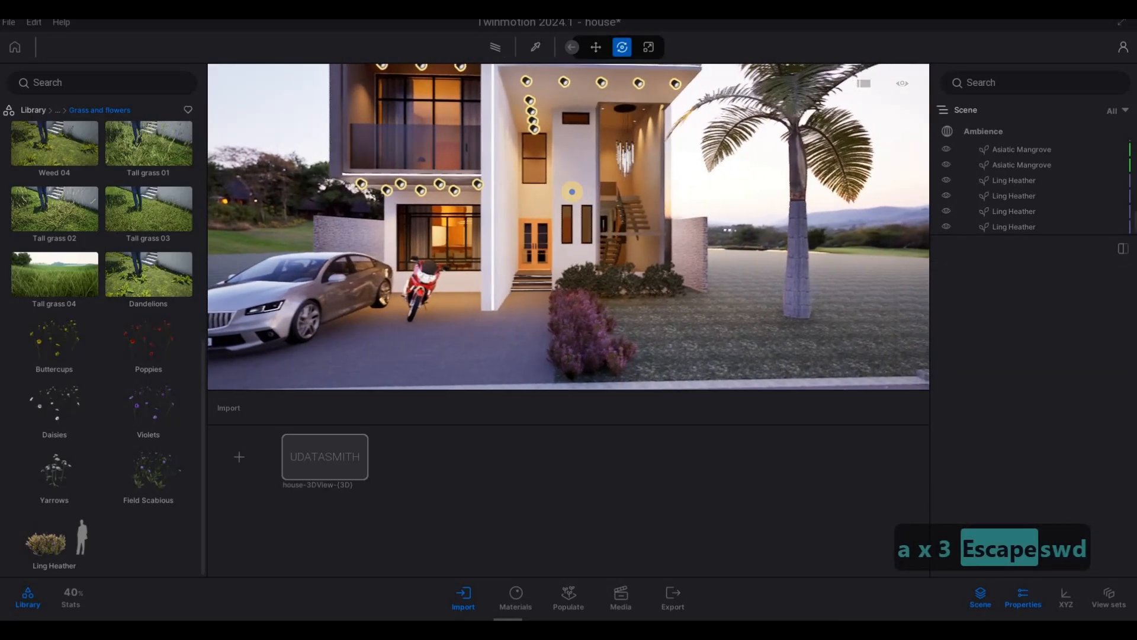
pyautogui.press('d')
pyautogui.press('d')
pyautogui.press('d')
pyautogui.press('d')
pyautogui.press('d')
pyautogui.press('d')
pyautogui.press('d')
pyautogui.press('d')
pyautogui.press('d')
pyautogui.press('d')
pyautogui.press('d')
pyautogui.press('d')
pyautogui.press('d')
pyautogui.press('d')
pyautogui.press('d')
pyautogui.press('d')
pyautogui.press('d')
pyautogui.press('d')
pyautogui.press('d')
pyautogui.press('w')
pyautogui.press('a')
pyautogui.press('w')
pyautogui.press('w')
pyautogui.press('w')
pyautogui.press('w')
pyautogui.press('w')
pyautogui.press('w')
pyautogui.press('w')
pyautogui.press('w')
pyautogui.press('w')
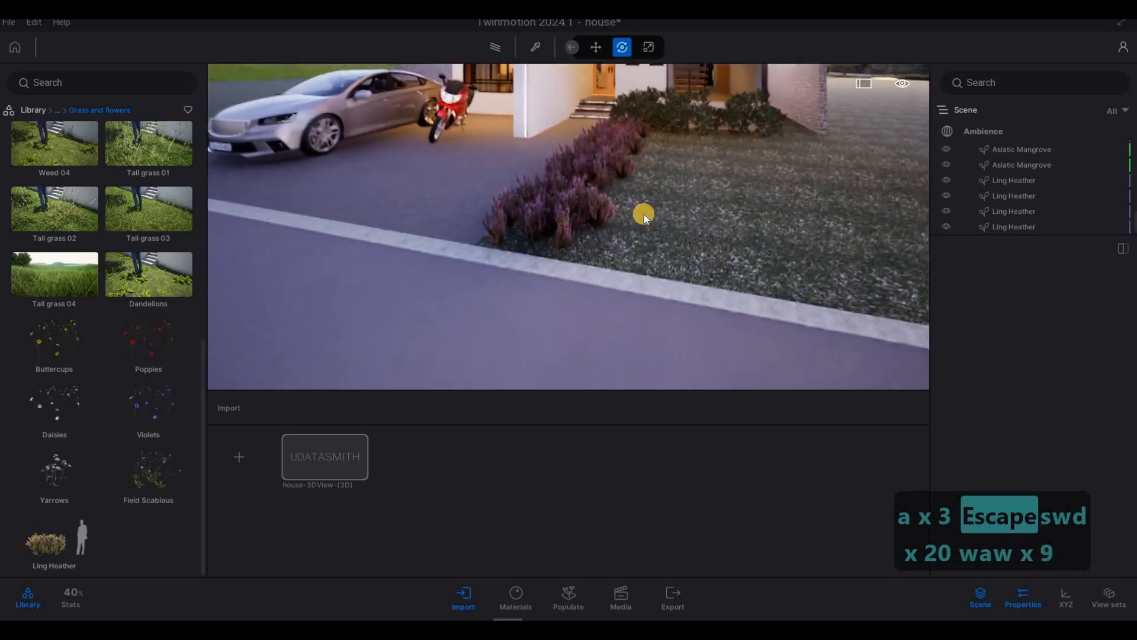
pyautogui.press('w')
pyautogui.press('w')
pyautogui.press('w')
pyautogui.press('w')
pyautogui.press('w')
pyautogui.press('w')
pyautogui.press('w')
pyautogui.press('w')
pyautogui.press('w')
pyautogui.press('w')
pyautogui.press('q')
pyautogui.press('q')
pyautogui.press('s')
pyautogui.click(383, 320)
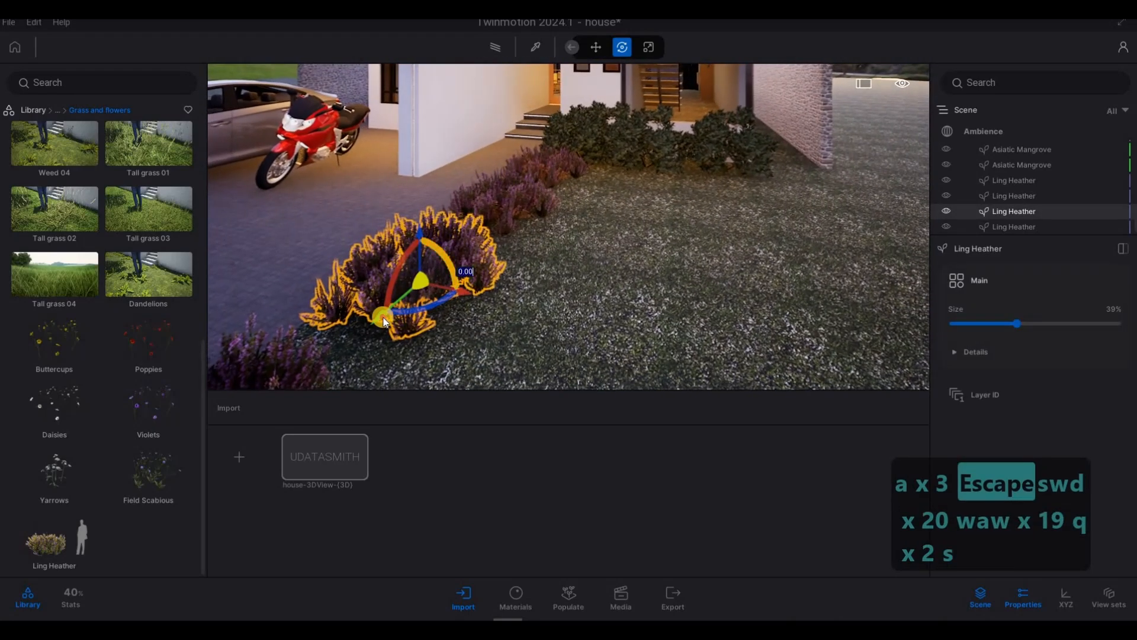
pyautogui.moveTo(382, 320); pyautogui.dragTo(482, 239)
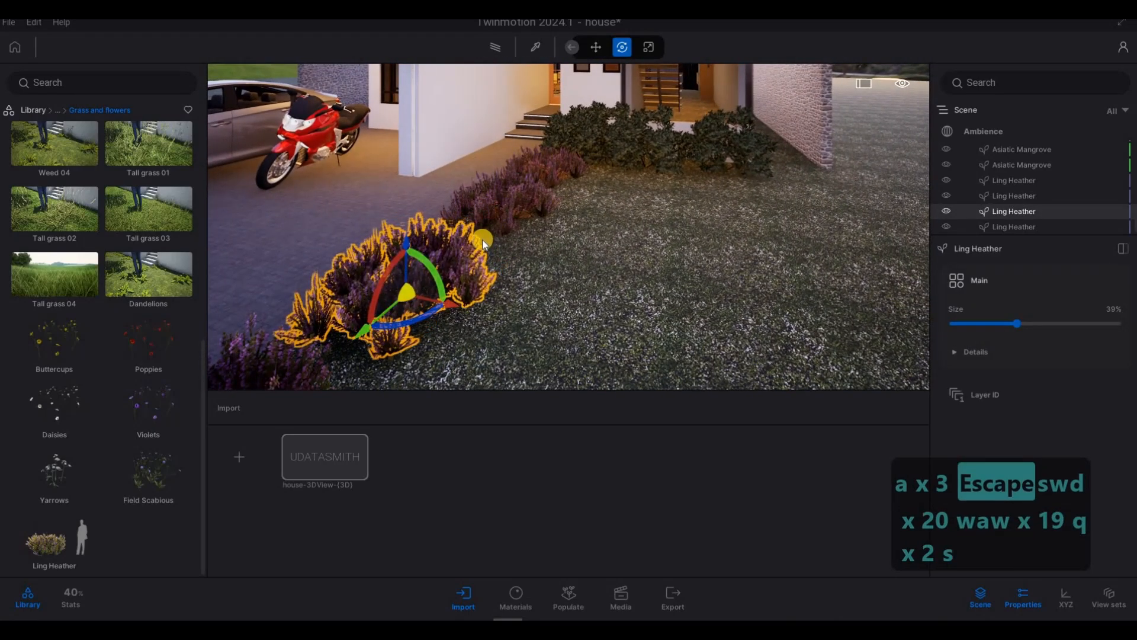
pyautogui.click(482, 240)
# Step: Reduce the size of the Ling Heather nearest the road
pyautogui.press('d')
pyautogui.press('w')
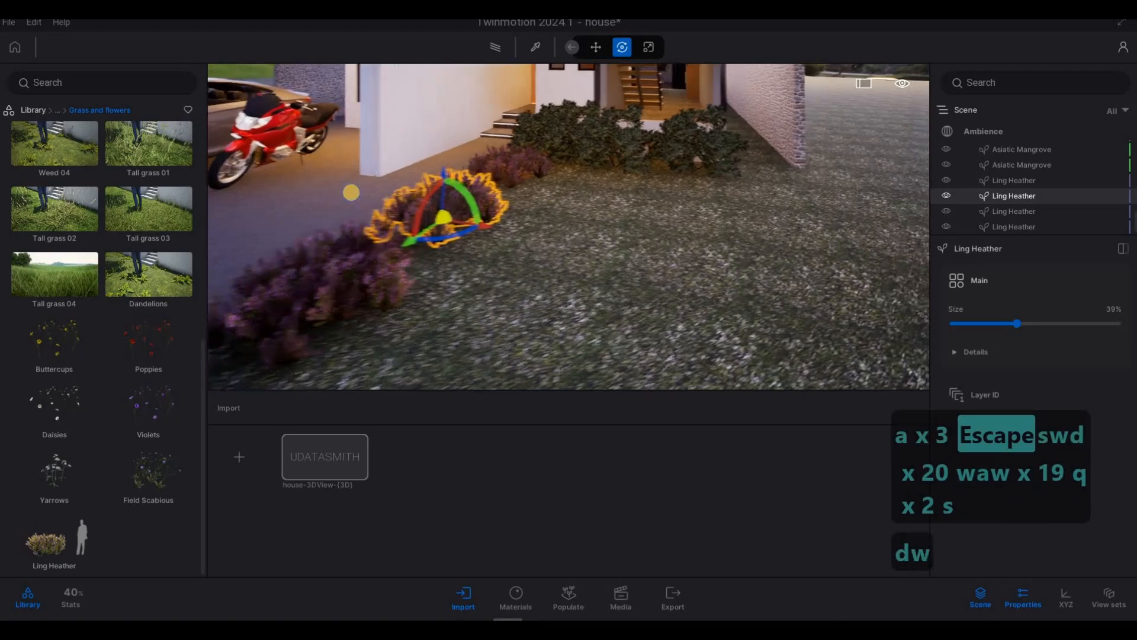
pyautogui.press('w')
pyautogui.press('w')
pyautogui.press('w')
pyautogui.press('w')
pyautogui.press('w')
pyautogui.press('w')
pyautogui.press('w')
pyautogui.press('w')
pyautogui.press('w')
pyautogui.press('w')
pyautogui.press('w')
pyautogui.press('w')
pyautogui.press('a')
pyautogui.press('a')
pyautogui.press('a')
pyautogui.press('a')
pyautogui.press('s')
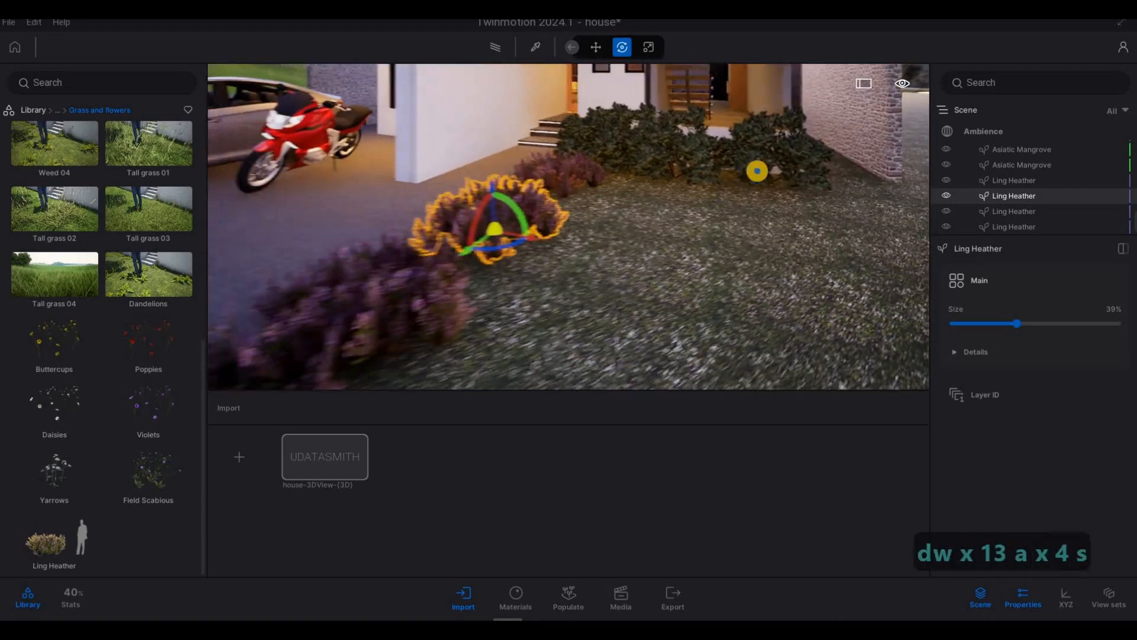
pyautogui.press('s')
pyautogui.press('s')
pyautogui.press('s')
pyautogui.press('s')
pyautogui.press('s')
pyautogui.press('s')
pyautogui.press('s')
pyautogui.press('s')
pyautogui.press('s')
pyautogui.press('s')
pyautogui.press('s')
pyautogui.press('s')
pyautogui.press('s')
pyautogui.press('s')
pyautogui.press('s')
pyautogui.press('s')
pyautogui.press('s')
pyautogui.press('s')
pyautogui.press('s')
pyautogui.press('e')
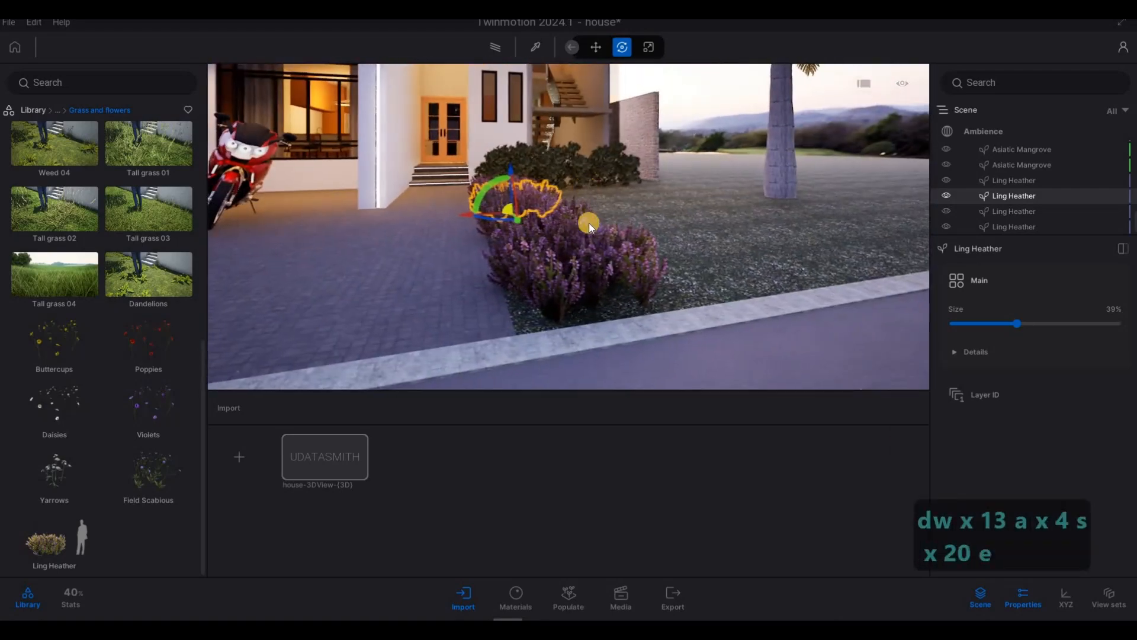
pyautogui.press('Escape')
pyautogui.press('s')
pyautogui.click(567, 239)
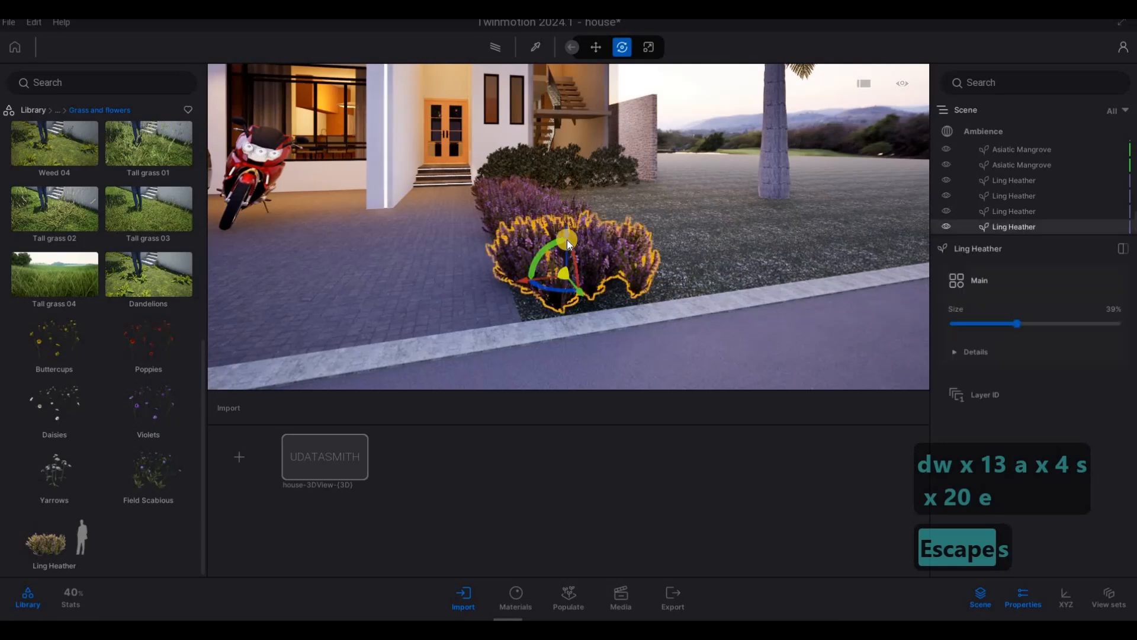
pyautogui.click(1001, 325)
# Step: Set the size of the second Ling Heather from the road to 34%
pyautogui.click(541, 212)
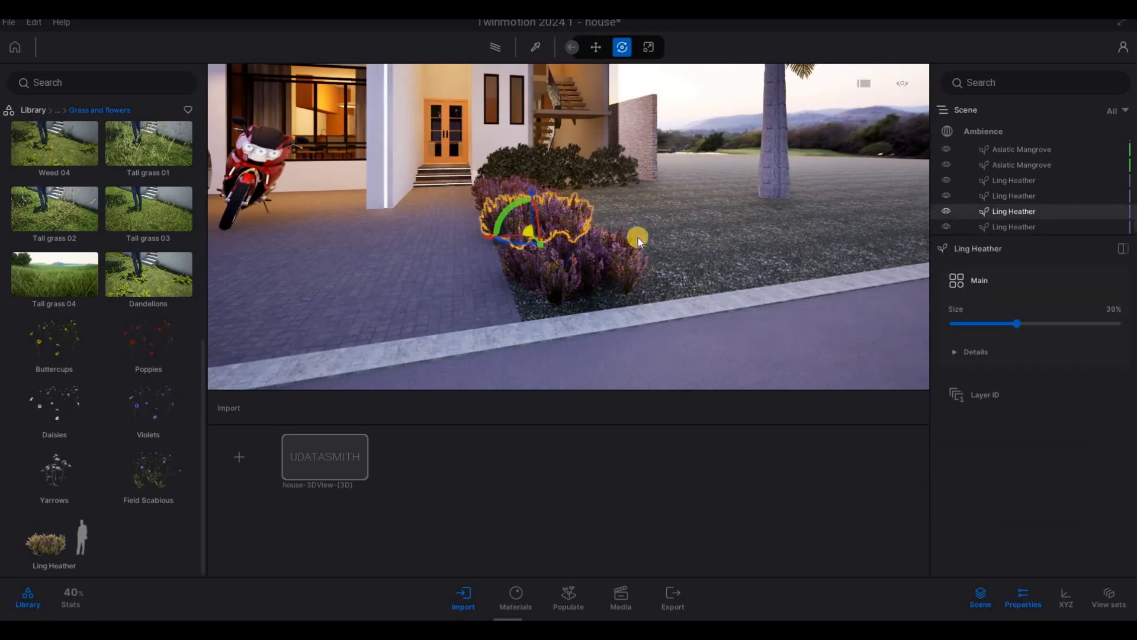
pyautogui.click(1007, 323)
pyautogui.click(567, 184)
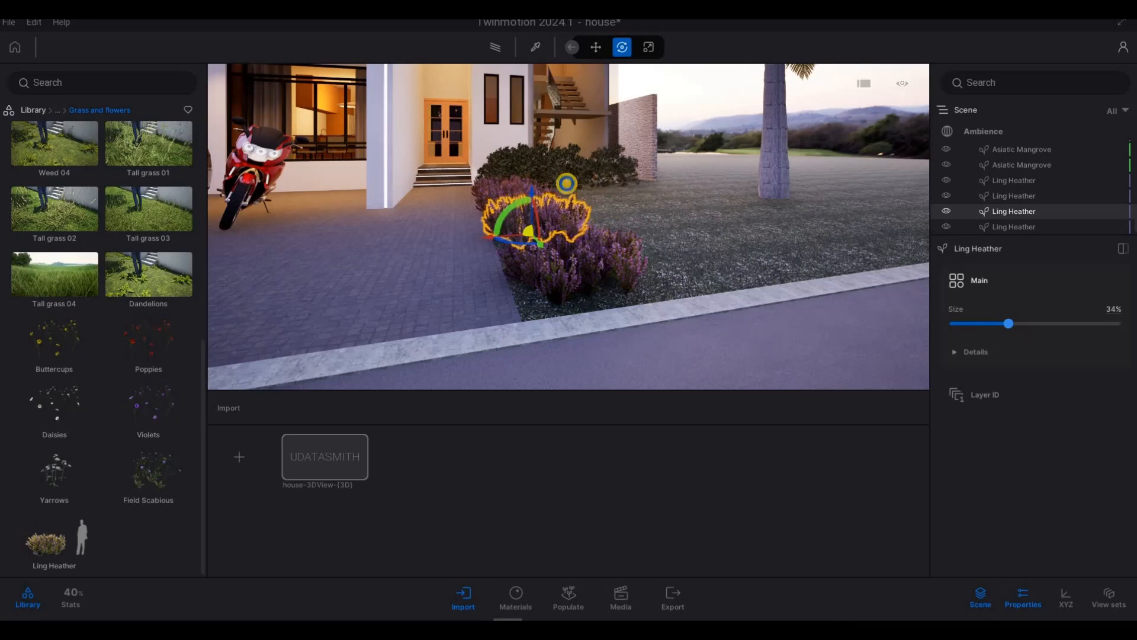
# Step: Clear the selection and examine the Ling Heather row and the driveway from the road
pyautogui.press('Escape')
pyautogui.press('a')
pyautogui.press('s')
pyautogui.press('a')
pyautogui.press('a')
pyautogui.press('a')
pyautogui.press('a')
pyautogui.press('a')
pyautogui.press('d')
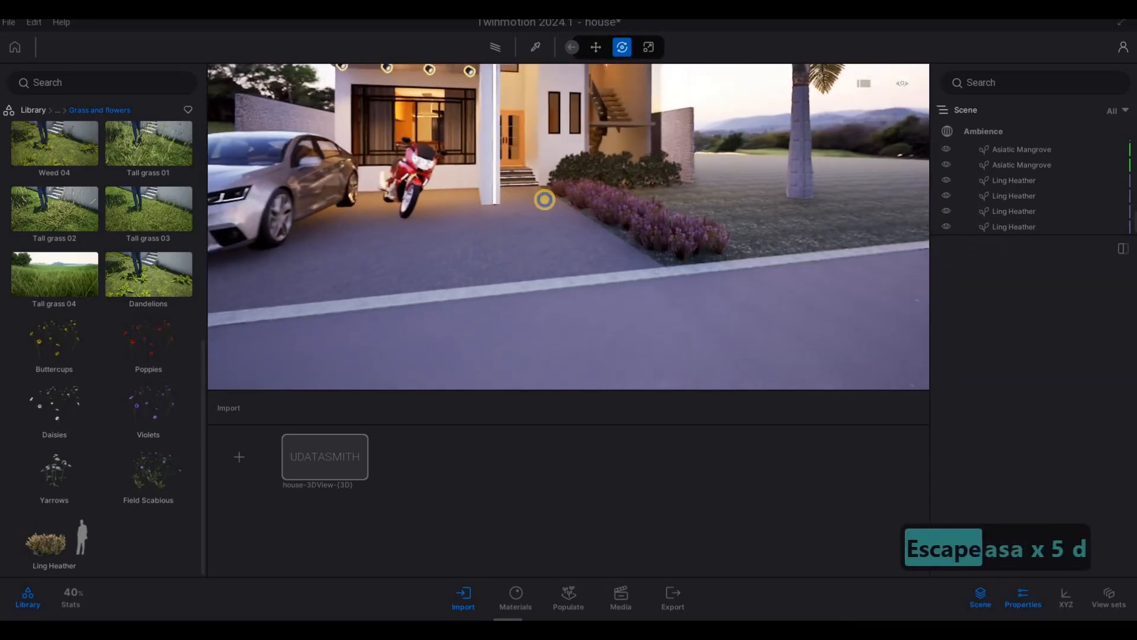
pyautogui.press('d')
pyautogui.press('d')
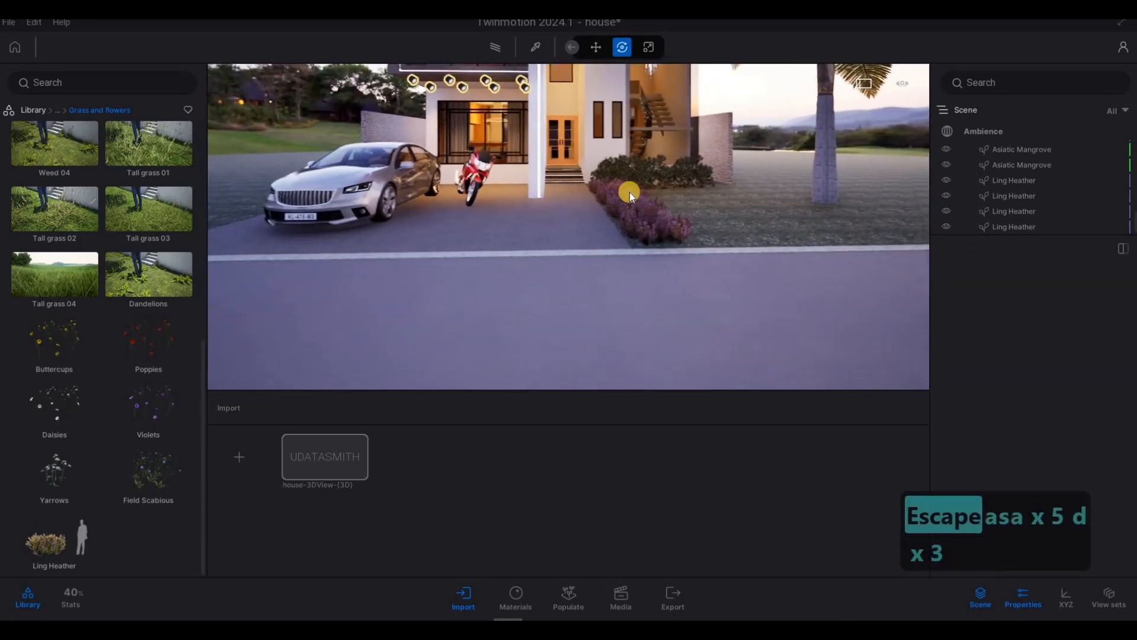
pyautogui.press('w')
pyautogui.press('a')
pyautogui.press('a')
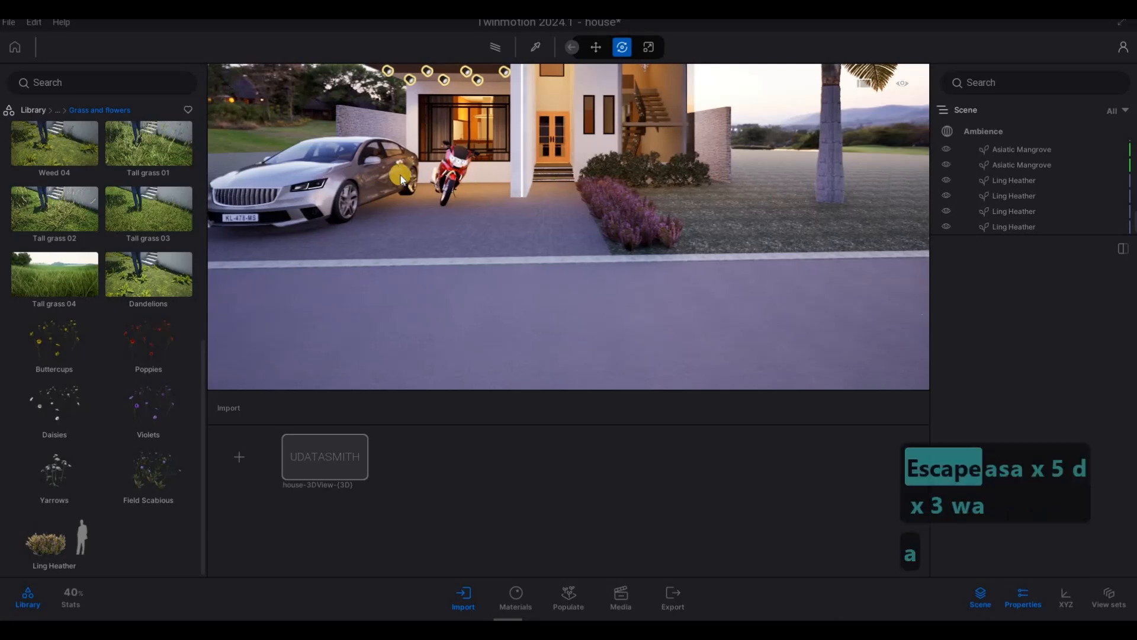
pyautogui.press('a')
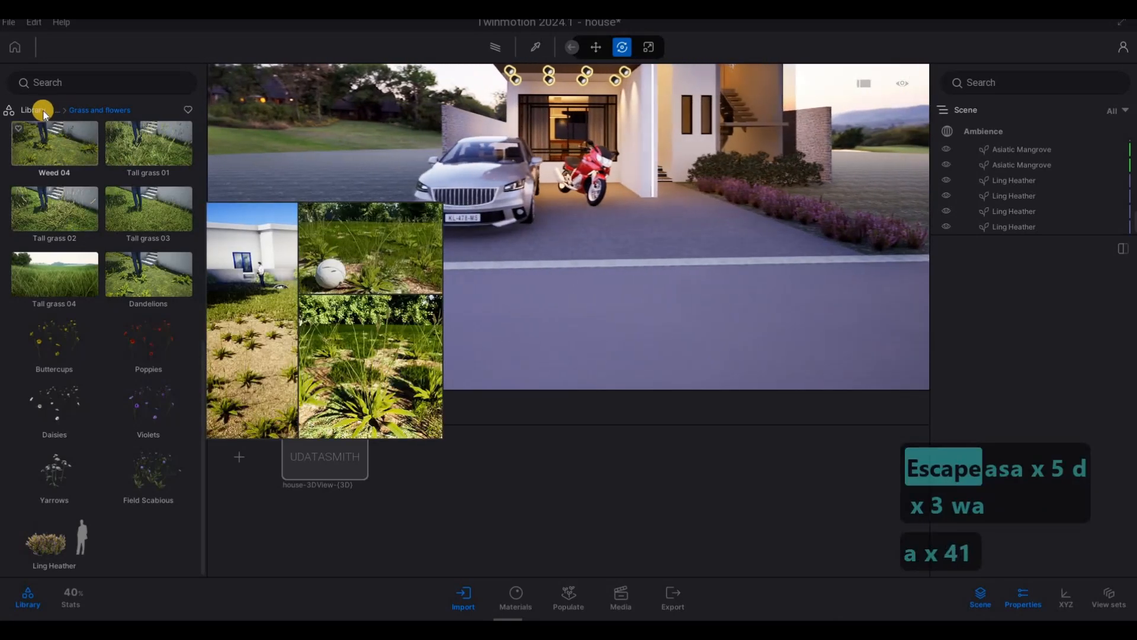
# Step: Copy the row of four Ling Heathers about 8.1 m across the driveway to the side beside the car
pyautogui.click(43, 112)
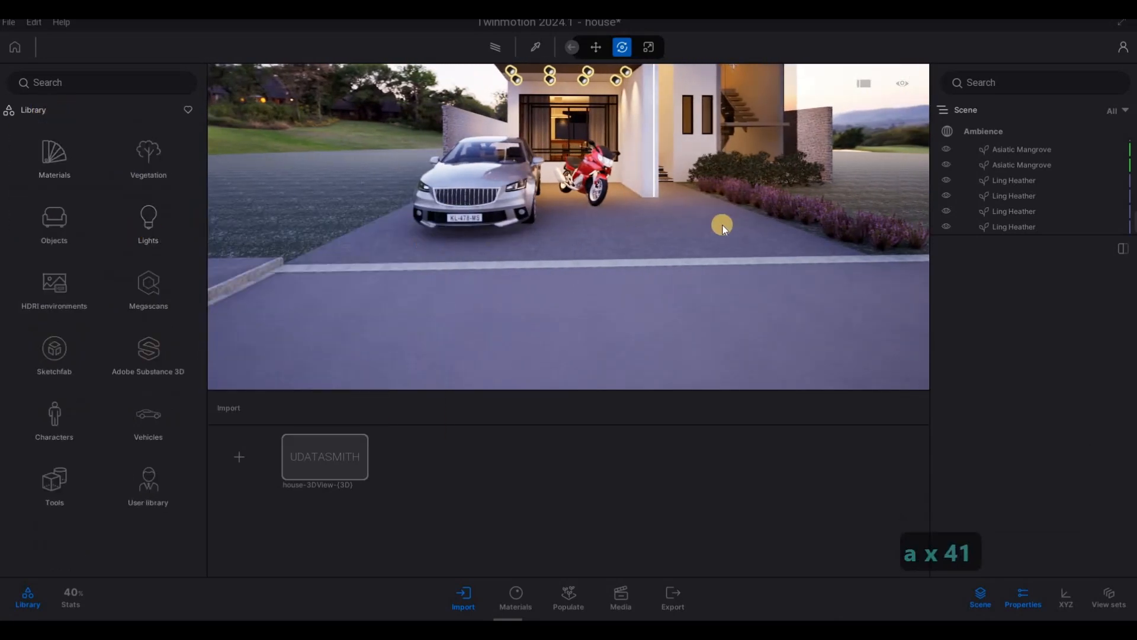
pyautogui.press('d')
pyautogui.press('e')
pyautogui.click(694, 198)
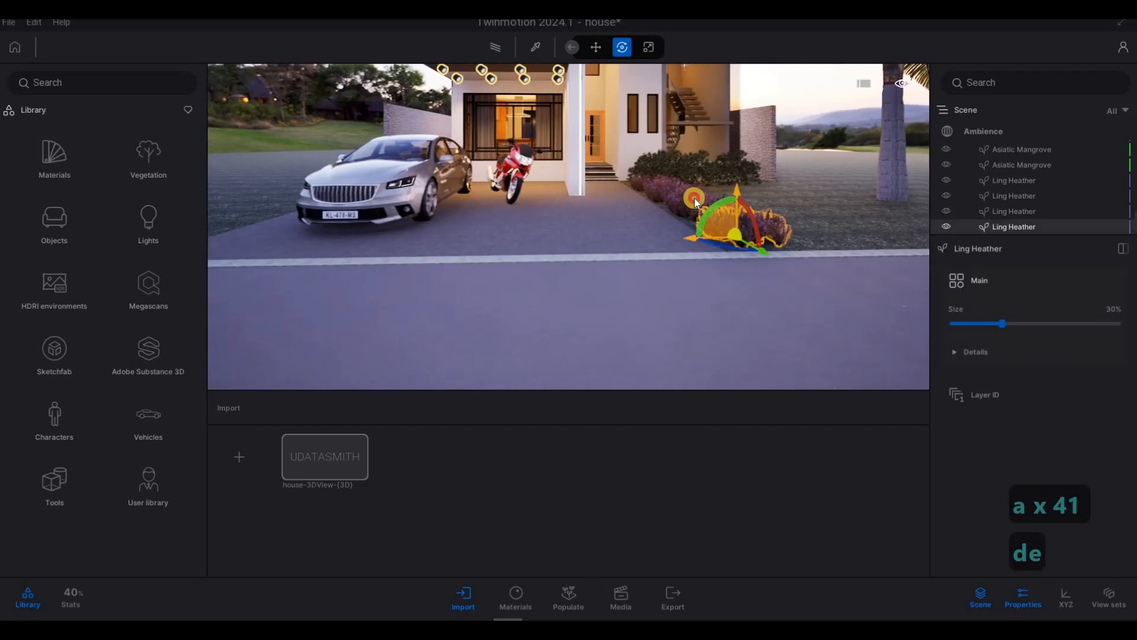
pyautogui.keyDown('ctrl'); pyautogui.click(693, 204); pyautogui.keyUp('ctrl')
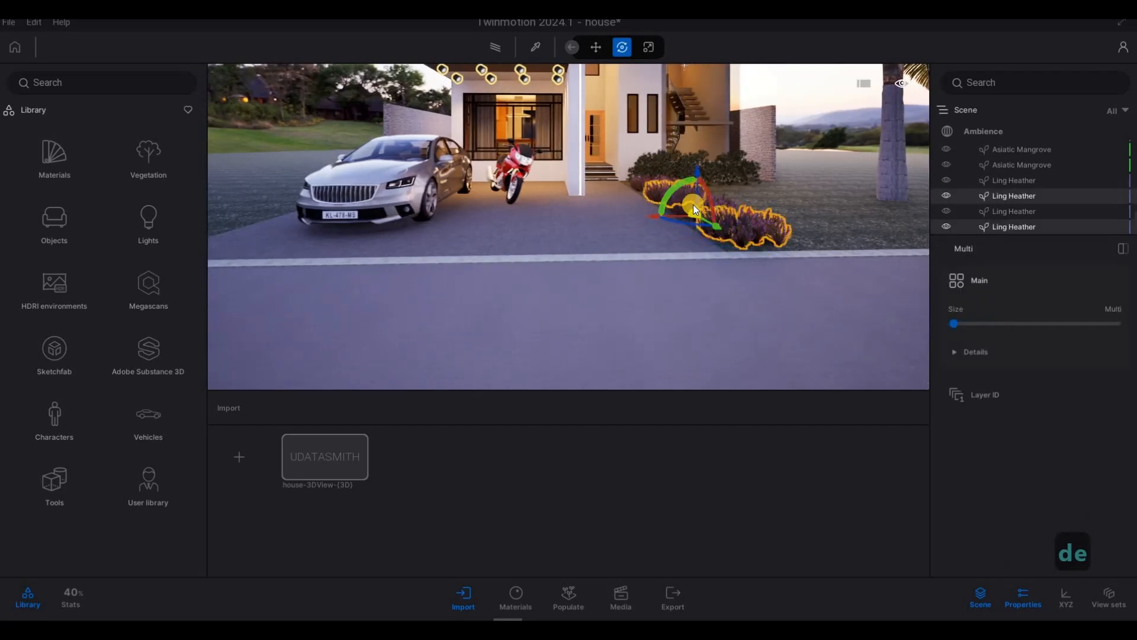
pyautogui.keyDown('ctrl'); pyautogui.click(656, 195); pyautogui.keyUp('ctrl')
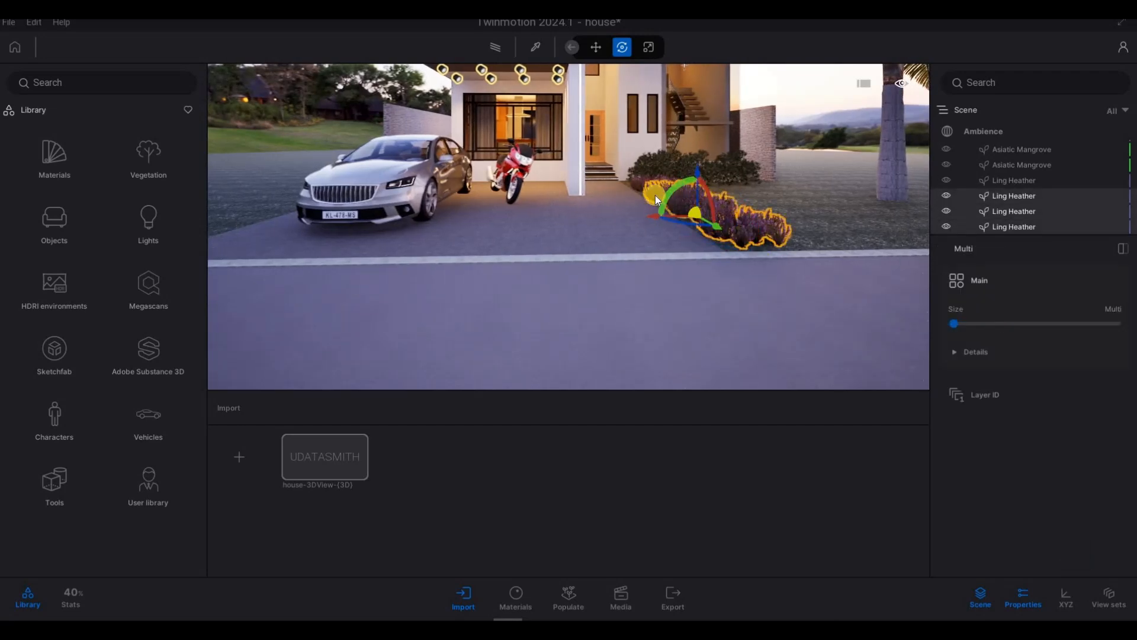
pyautogui.keyDown('ctrl'); pyautogui.click(642, 179); pyautogui.keyUp('ctrl')
pyautogui.moveTo(645, 216); pyautogui.dragTo(211, 190)
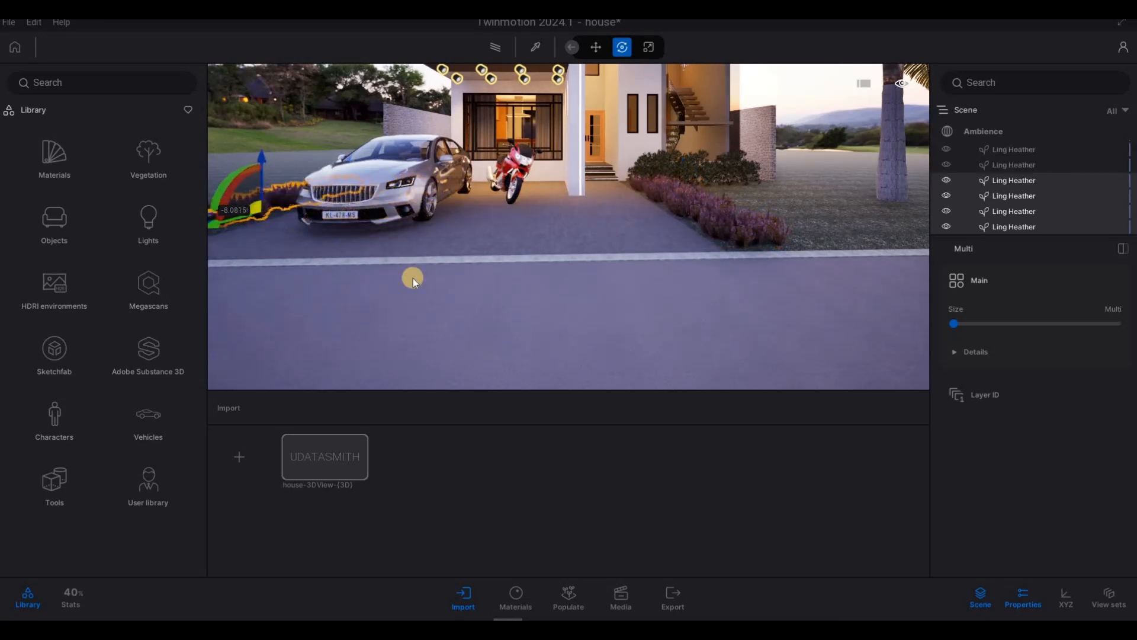
pyautogui.click(531, 377)
# Step: Fine-tune the copied Ling Heather row's position along the driveway edge beside the car, and clear the selection
pyautogui.press('a')
pyautogui.press('a')
pyautogui.press('a')
pyautogui.press('a')
pyautogui.press('a')
pyautogui.press('a')
pyautogui.press('a')
pyautogui.press('a')
pyautogui.press('a')
pyautogui.press('a')
pyautogui.press('a')
pyautogui.press('a')
pyautogui.press('a')
pyautogui.press('a')
pyautogui.press('a')
pyautogui.press('a')
pyautogui.press('a')
pyautogui.press('a')
pyautogui.press('a')
pyautogui.press('a')
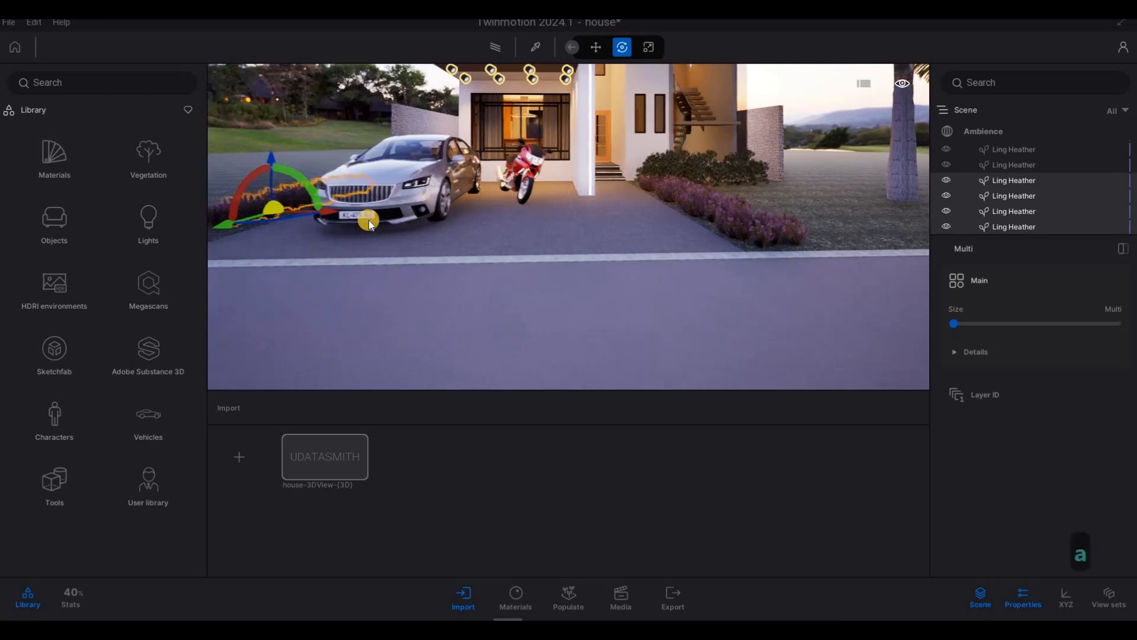
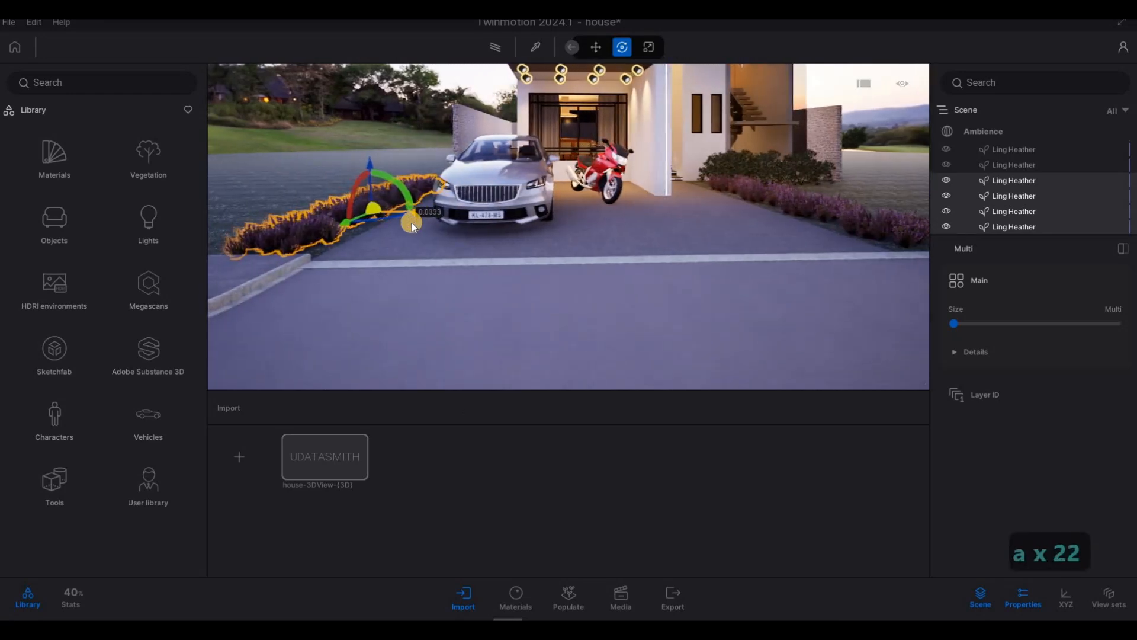
pyautogui.press('a')
pyautogui.press('a')
pyautogui.press('a')
pyautogui.press('a')
pyautogui.press('a')
pyautogui.press('w')
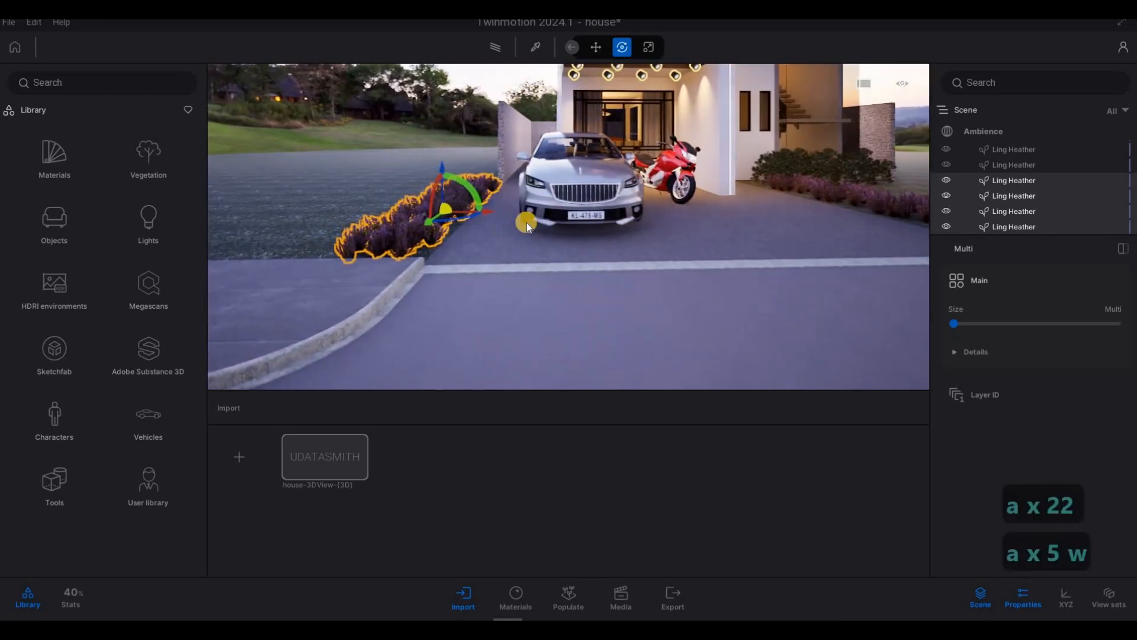
pyautogui.press('Escape')
pyautogui.press('Escape')
# Step: Examine the house front and both Ling Heather rows from different viewpoints across the road
pyautogui.press('a')
pyautogui.press('s')
pyautogui.press('d')
pyautogui.press('q')
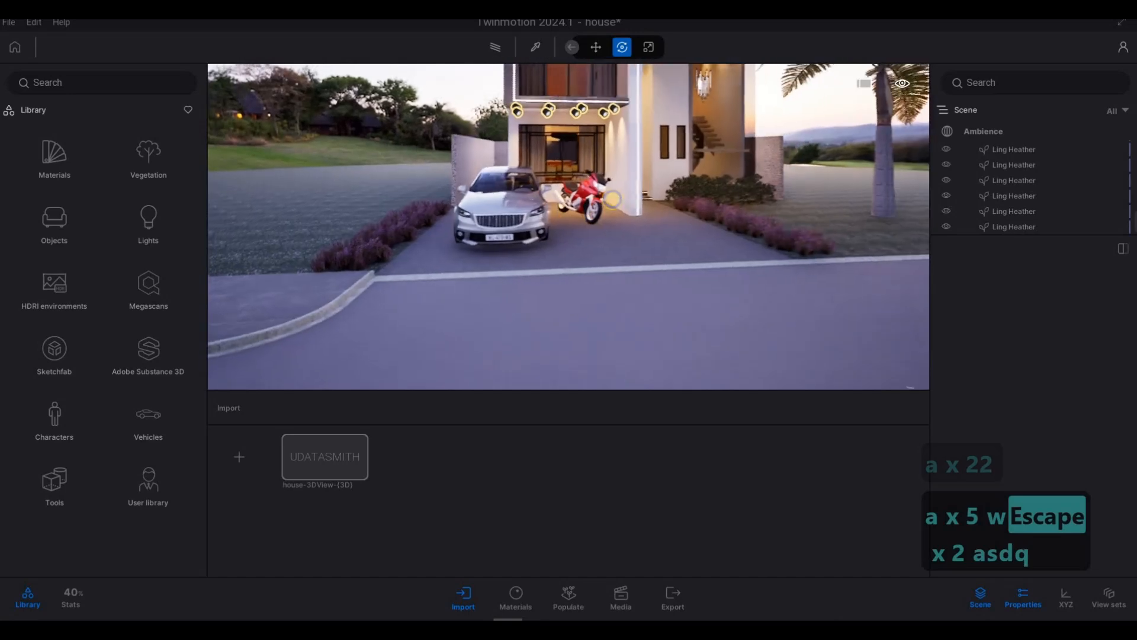
pyautogui.press('a')
pyautogui.press('w')
pyautogui.press('a')
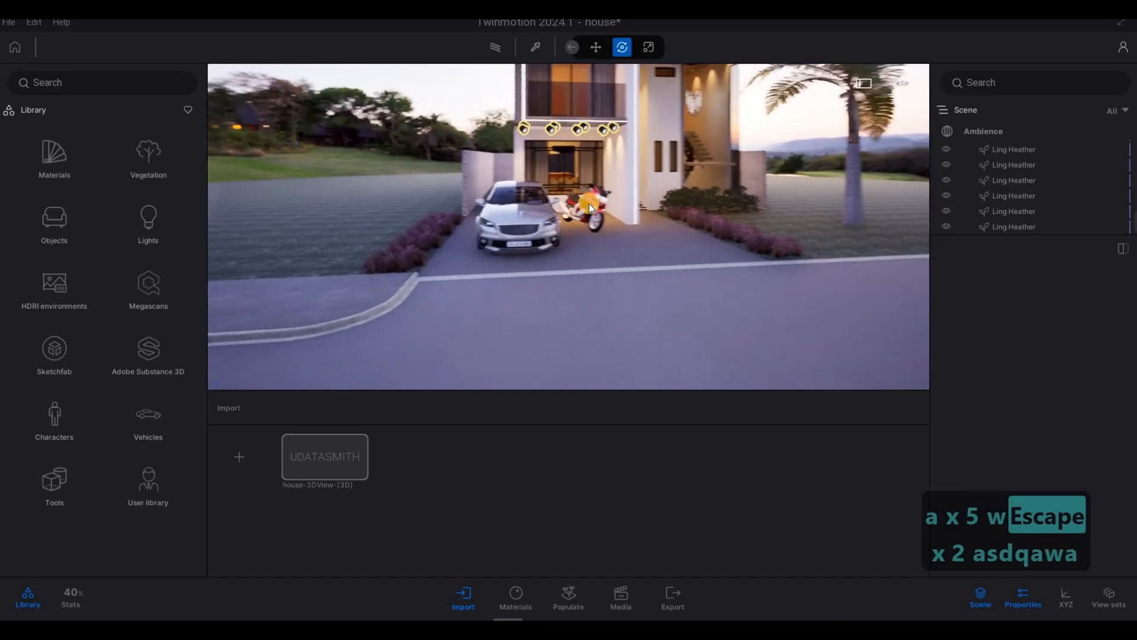
pyautogui.press('a')
pyautogui.press('a')
pyautogui.press('a')
pyautogui.press('a')
pyautogui.press('a')
pyautogui.press('a')
pyautogui.press('a')
pyautogui.press('a')
pyautogui.press('a')
pyautogui.press('a')
pyautogui.press('a')
pyautogui.press('d')
pyautogui.press('d')
pyautogui.press('d')
pyautogui.press('d')
pyautogui.press('d')
pyautogui.press('d')
pyautogui.press('d')
pyautogui.press('d')
pyautogui.press('d')
pyautogui.press('d')
pyautogui.press('d')
pyautogui.press('d')
pyautogui.press('d')
pyautogui.press('d')
pyautogui.press('d')
pyautogui.press('d')
pyautogui.press('d')
pyautogui.press('d')
pyautogui.press('d')
pyautogui.press('d')
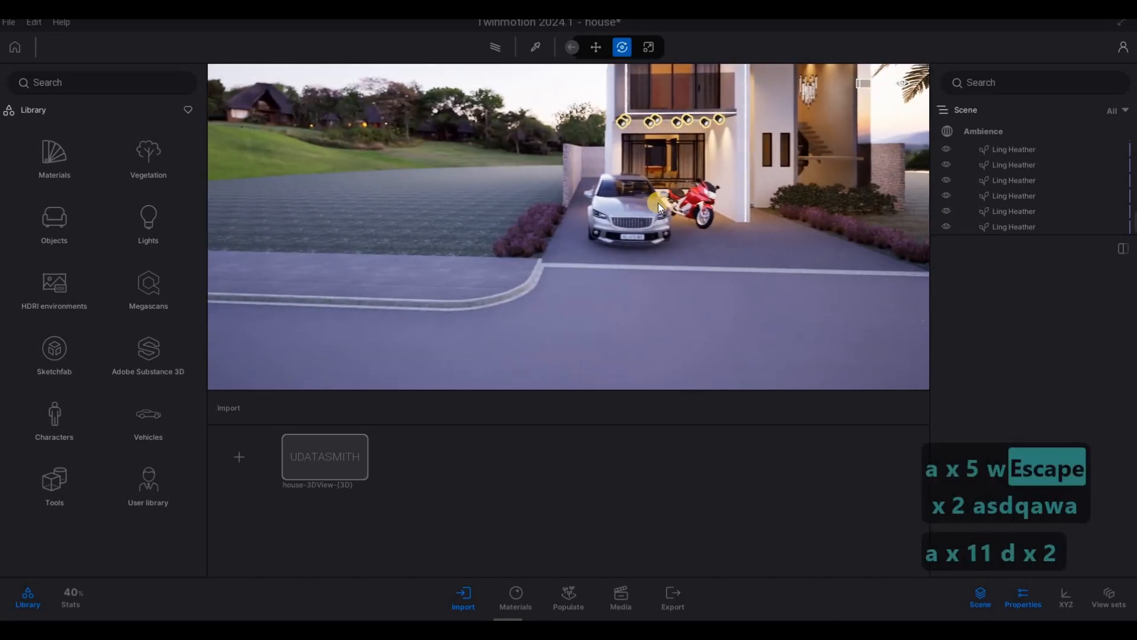
pyautogui.press('d')
pyautogui.press('d')
pyautogui.press('d')
pyautogui.press('d')
pyautogui.press('d')
pyautogui.press('d')
pyautogui.press('d')
pyautogui.press('d')
pyautogui.press('d')
pyautogui.press('d')
pyautogui.press('d')
pyautogui.press('d')
pyautogui.press('d')
pyautogui.press('d')
pyautogui.press('d')
pyautogui.press('d')
pyautogui.press('d')
pyautogui.press('d')
pyautogui.press('d')
pyautogui.press('w')
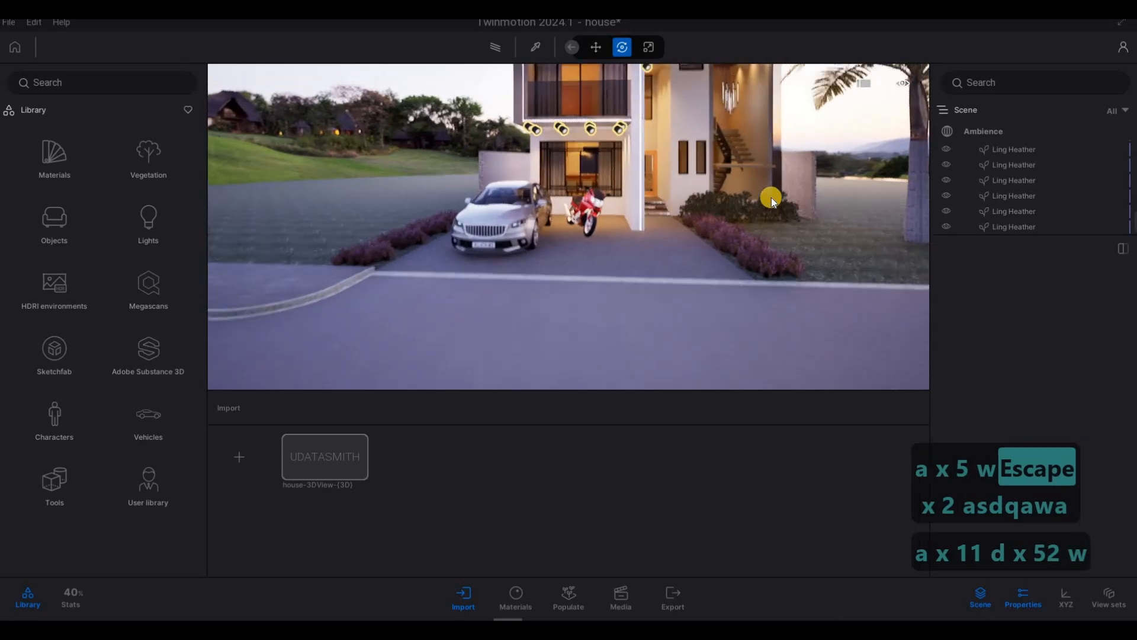
pyautogui.press('d')
pyautogui.press('q')
pyautogui.press('s')
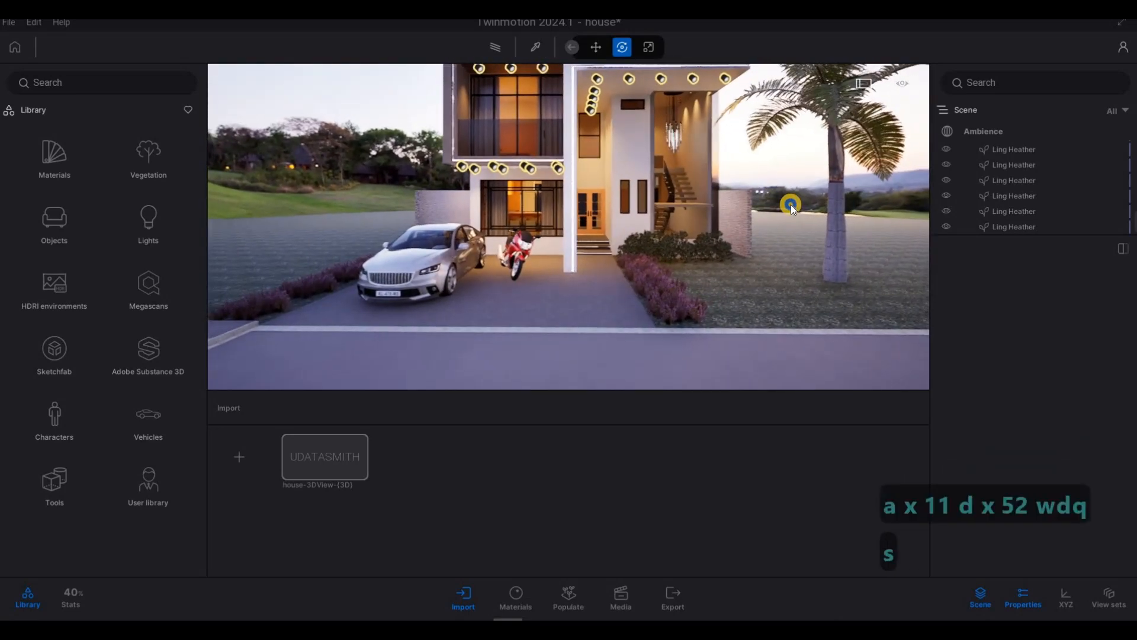
pyautogui.press('d')
pyautogui.press('a')
# Step: Place a Palmetto from the vegetation library's trees on the lawn beyond the existing King Palm
pyautogui.click(151, 159)
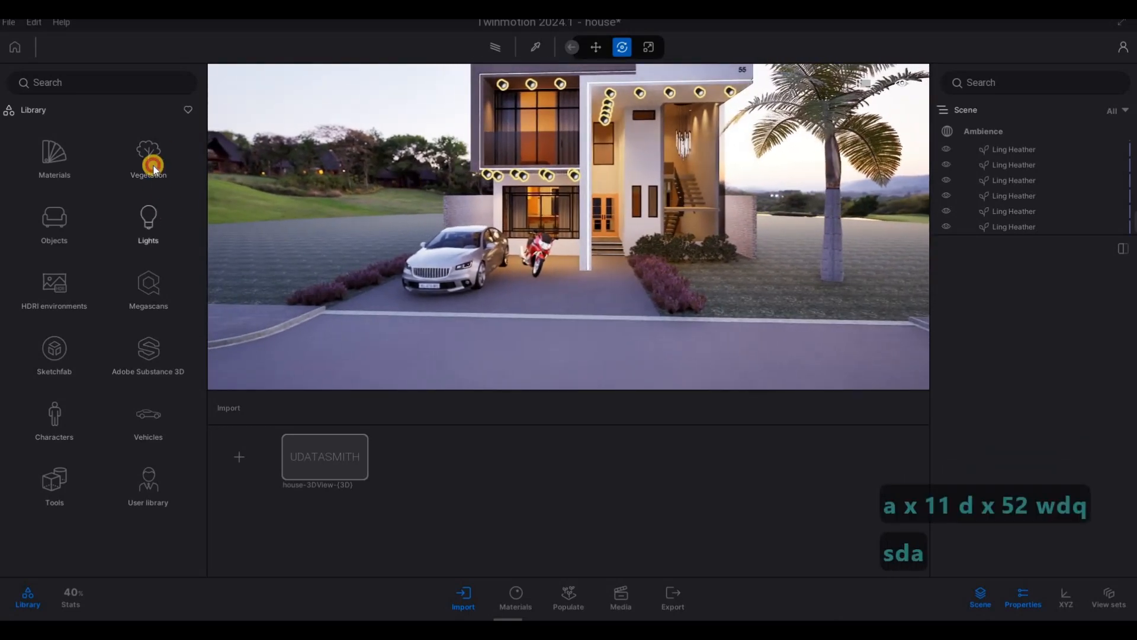
pyautogui.click(158, 159)
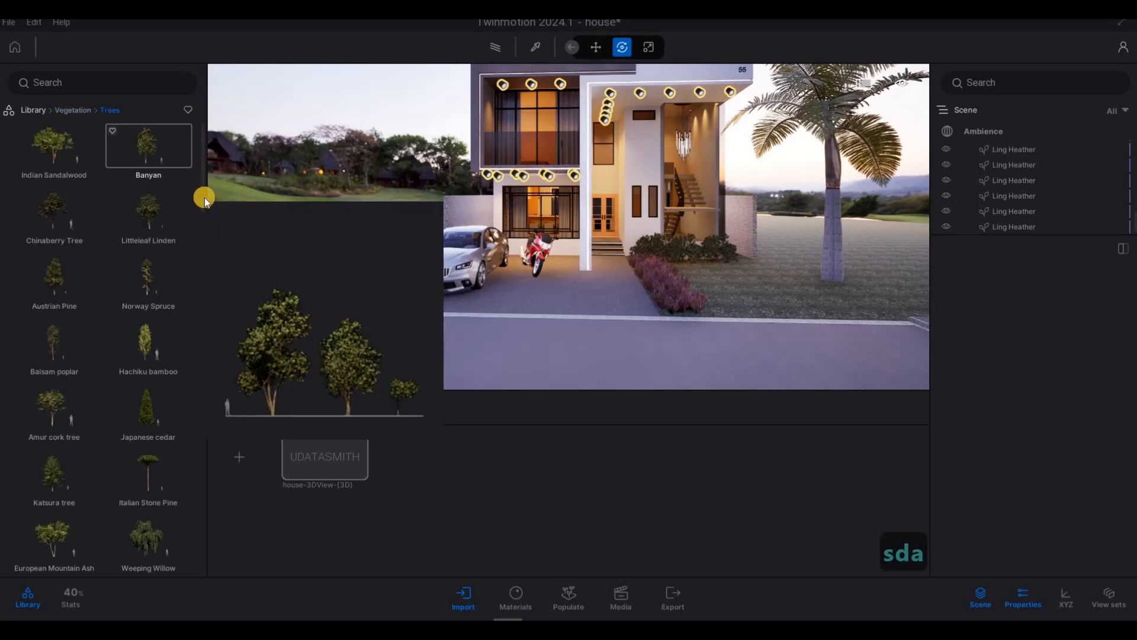
pyautogui.scroll(-15, 201, 496)
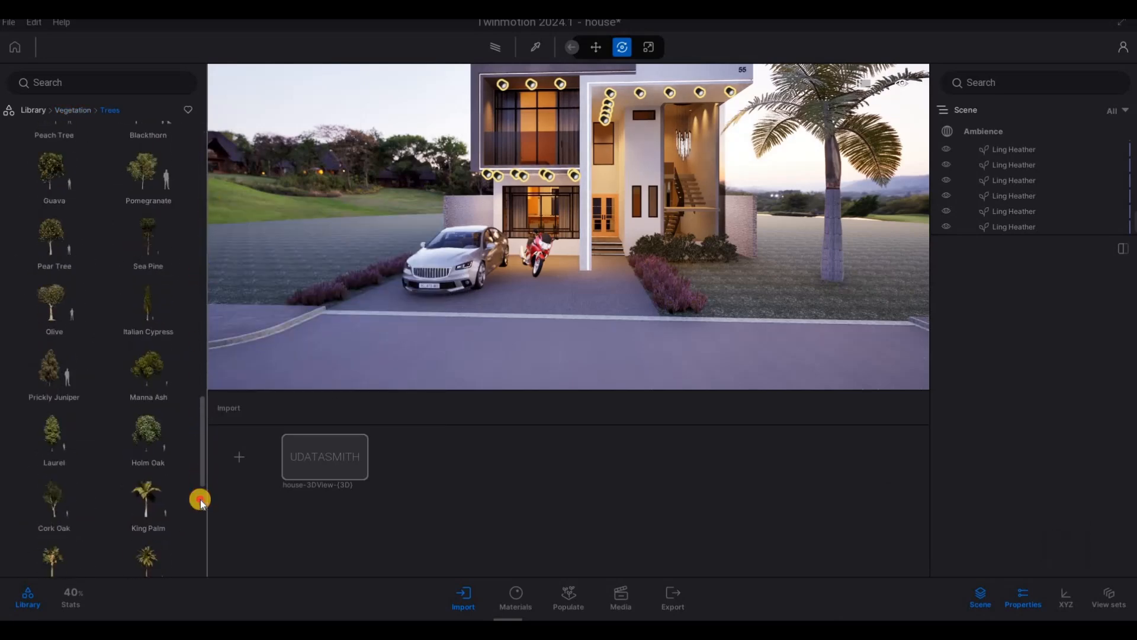
pyautogui.moveTo(201, 505); pyautogui.dragTo(201, 512)
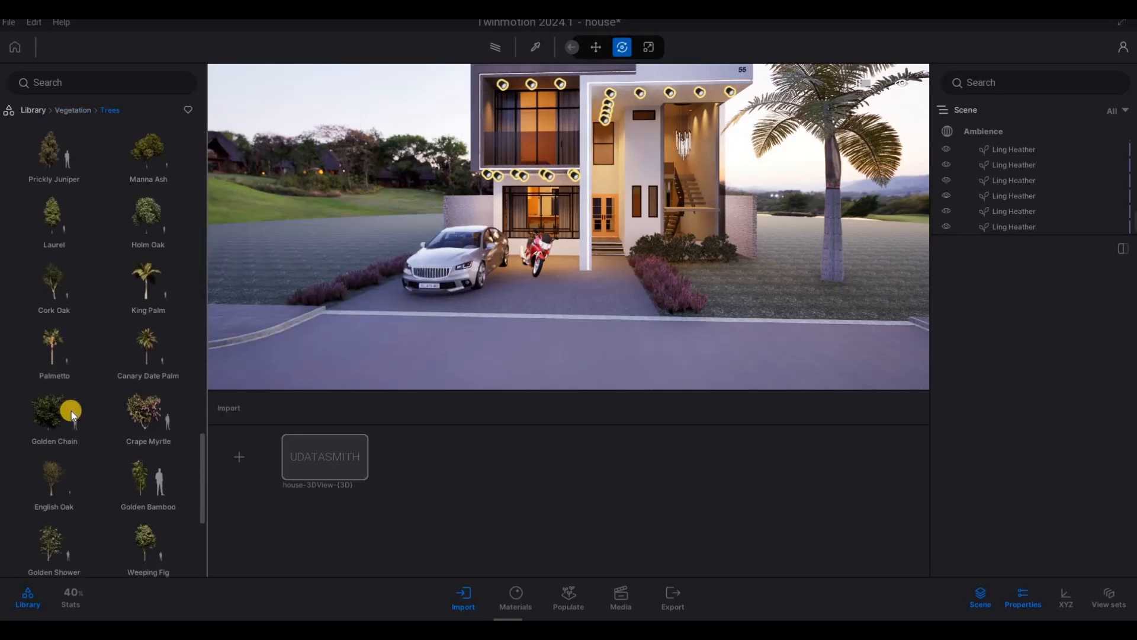
pyautogui.scroll(3, 59, 409)
pyautogui.moveTo(53, 406); pyautogui.dragTo(788, 283)
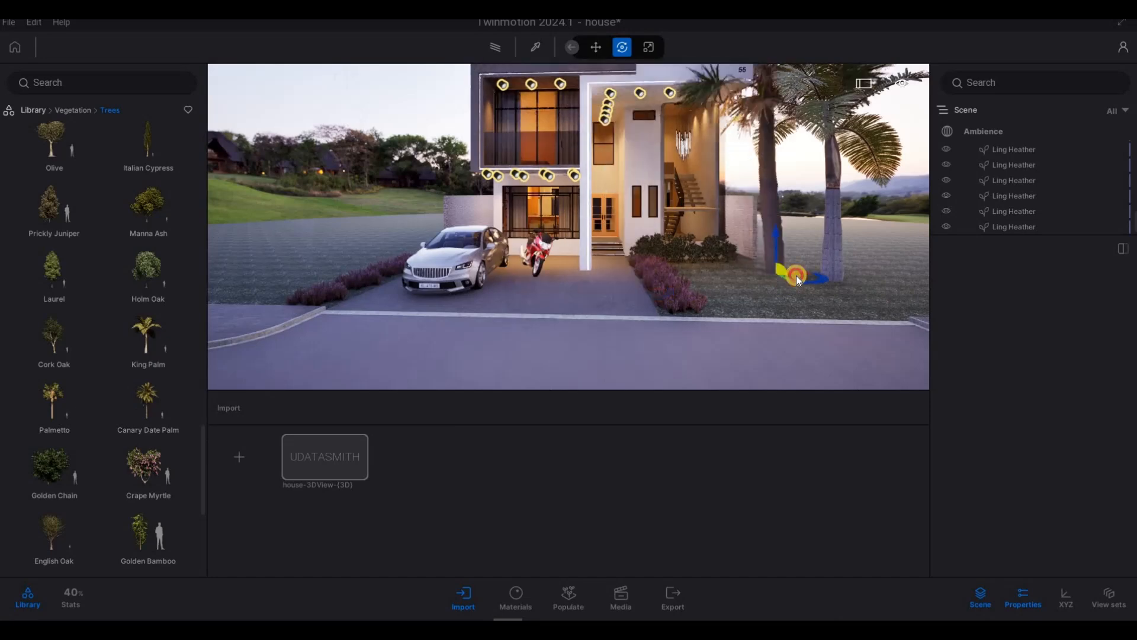
pyautogui.press('d')
pyautogui.press('d')
pyautogui.press('d')
pyautogui.press('d')
pyautogui.press('d')
pyautogui.press('d')
pyautogui.press('d')
pyautogui.press('d')
pyautogui.moveTo(659, 285); pyautogui.dragTo(801, 256)
pyautogui.press('s')
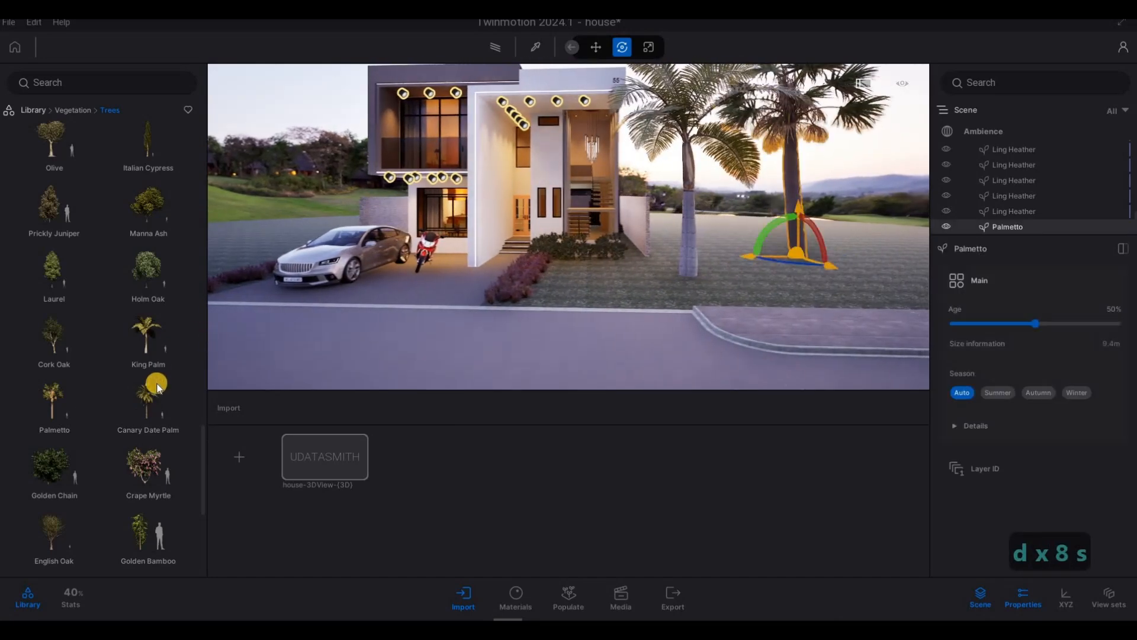
# Step: Place a Canary Date Palm on the lawn beyond the Palmetto
pyautogui.moveTo(144, 406); pyautogui.dragTo(757, 247)
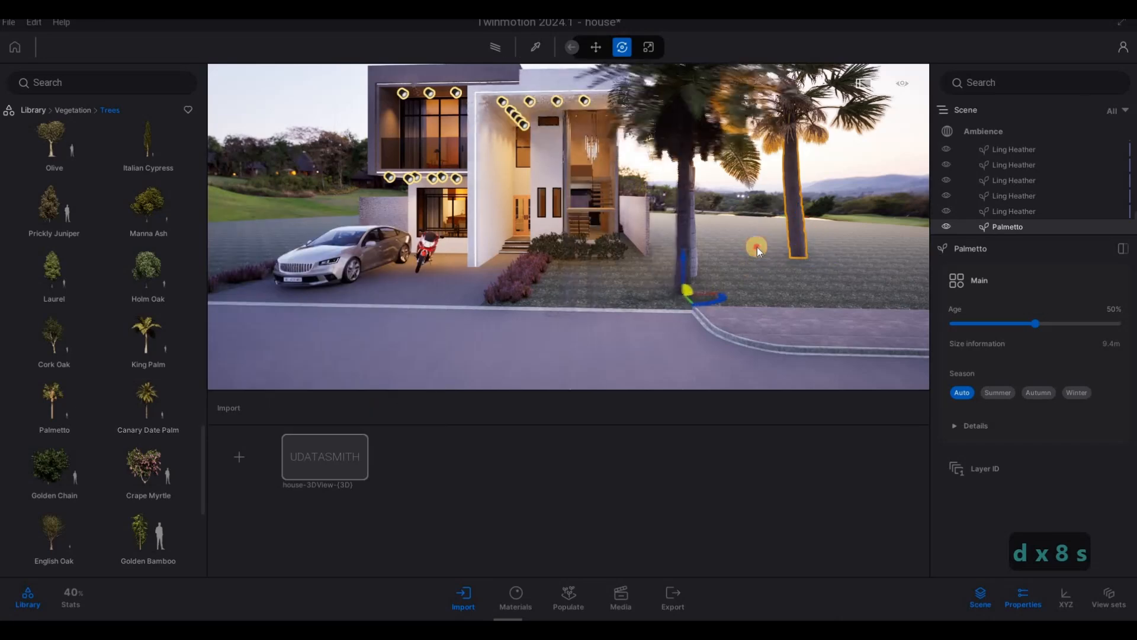
pyautogui.moveTo(751, 312); pyautogui.dragTo(898, 263)
pyautogui.press('d')
pyautogui.press('d')
pyautogui.press('d')
pyautogui.press('d')
pyautogui.press('d')
pyautogui.press('d')
pyautogui.press('d')
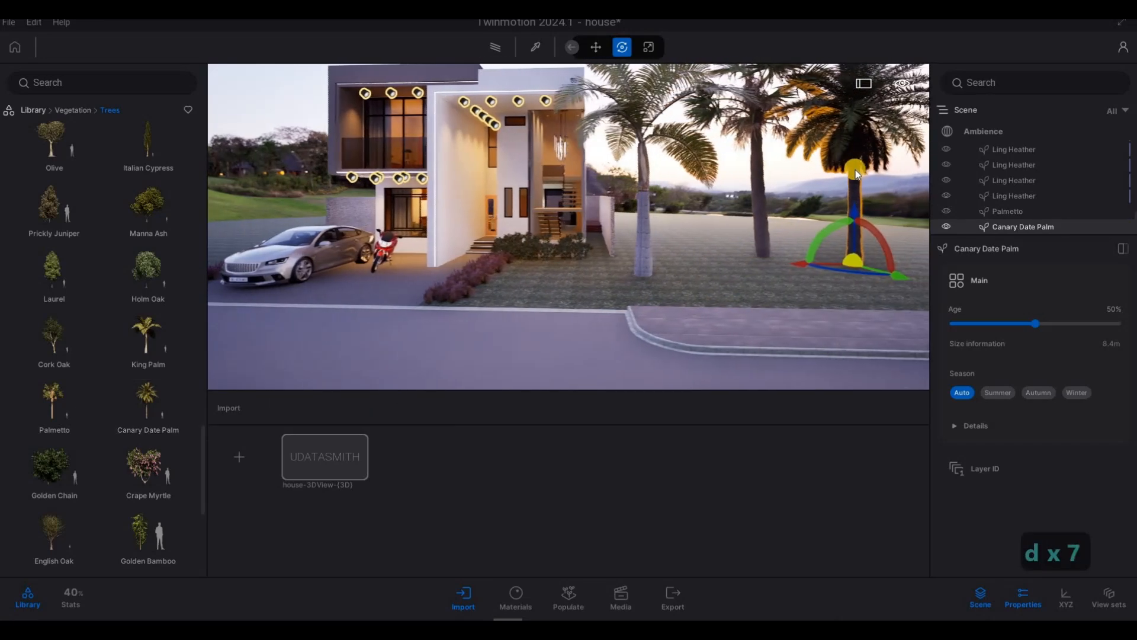
# Step: Delete the Canary Date Palm and the Palmetto from the lawn
pyautogui.press('Delete')
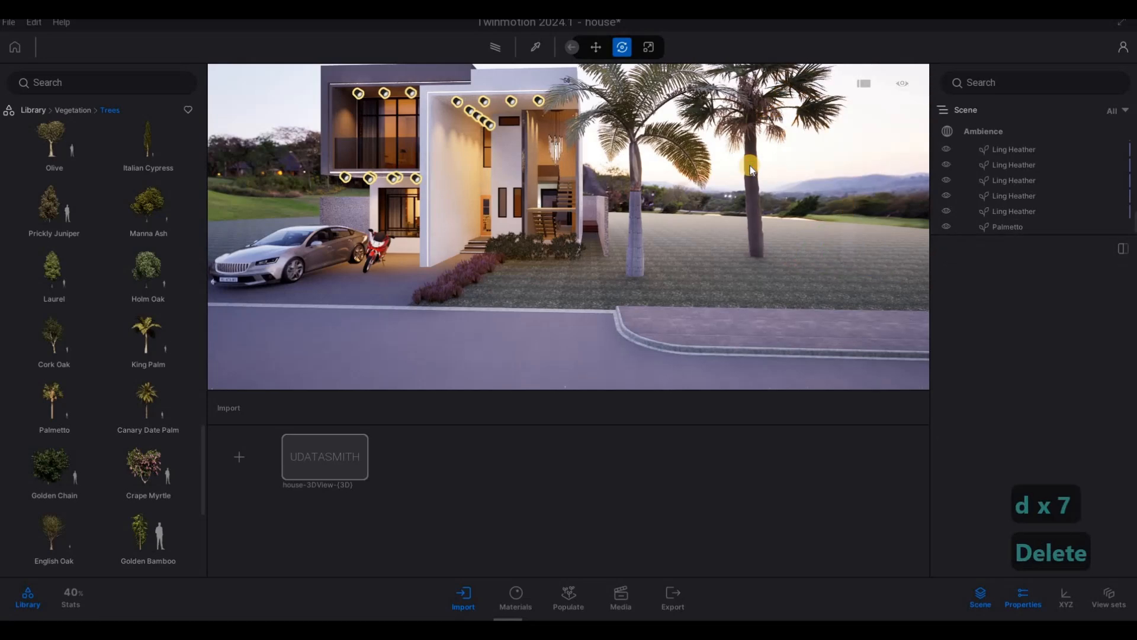
pyautogui.click(750, 166)
pyautogui.press('Delete')
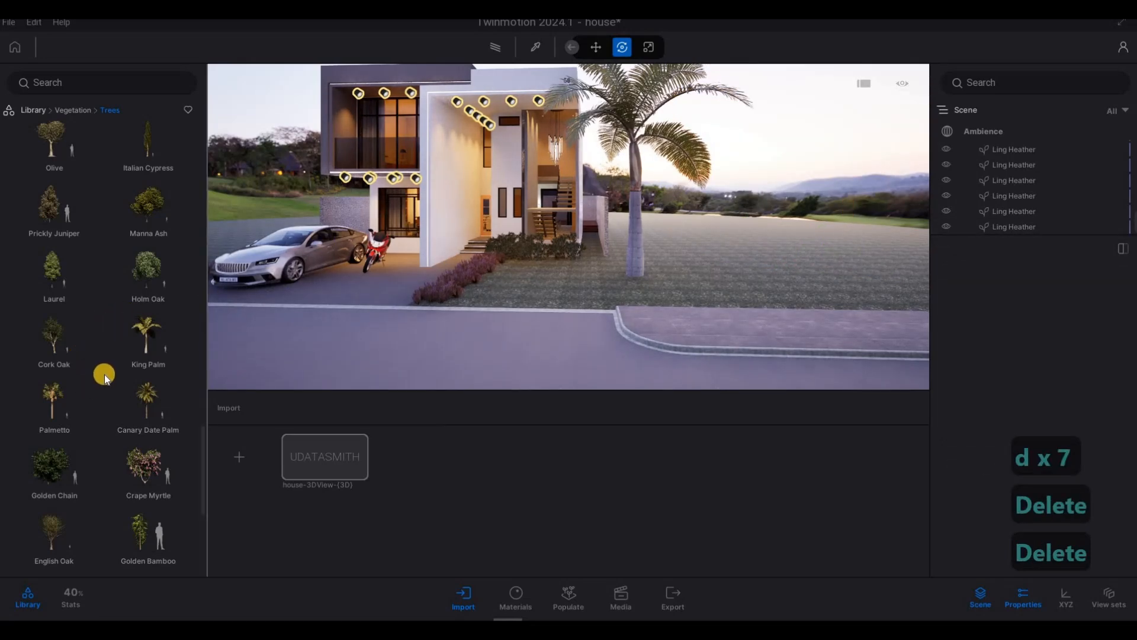
# Step: Set the King Palm's age to 43% and its season to Summer
pyautogui.scroll(-2, 101, 375)
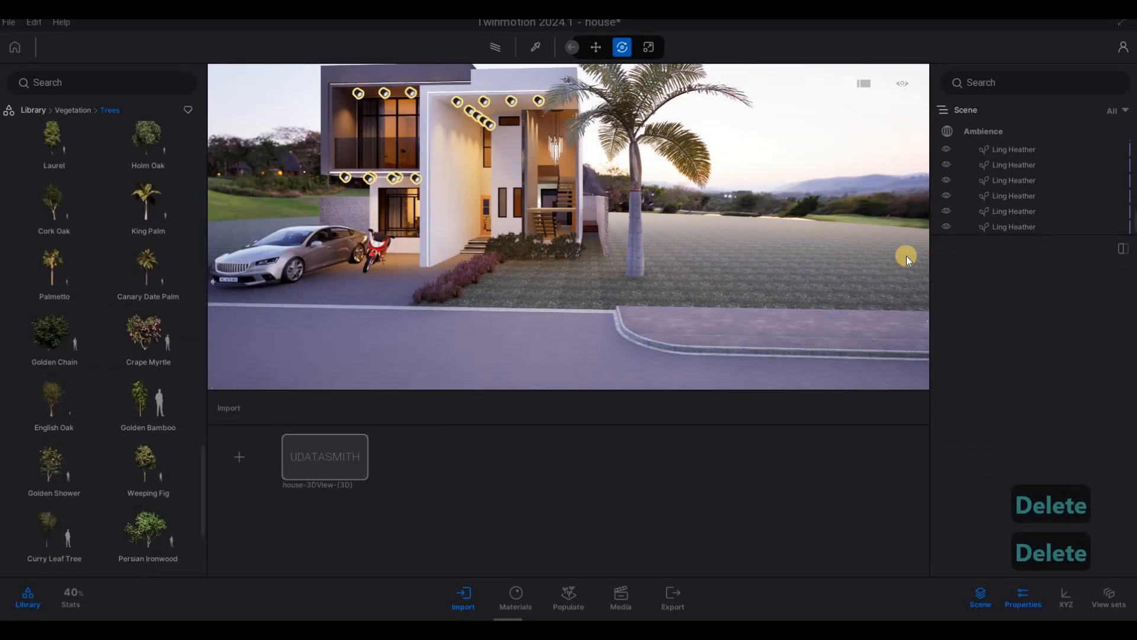
pyautogui.moveTo(1039, 324)
pyautogui.mouseDown()
pyautogui.moveTo(1086, 322)
pyautogui.moveTo(1003, 323)
pyautogui.moveTo(1046, 292)
pyautogui.moveTo(1023, 315)
pyautogui.mouseUp()
pyautogui.click(994, 391)
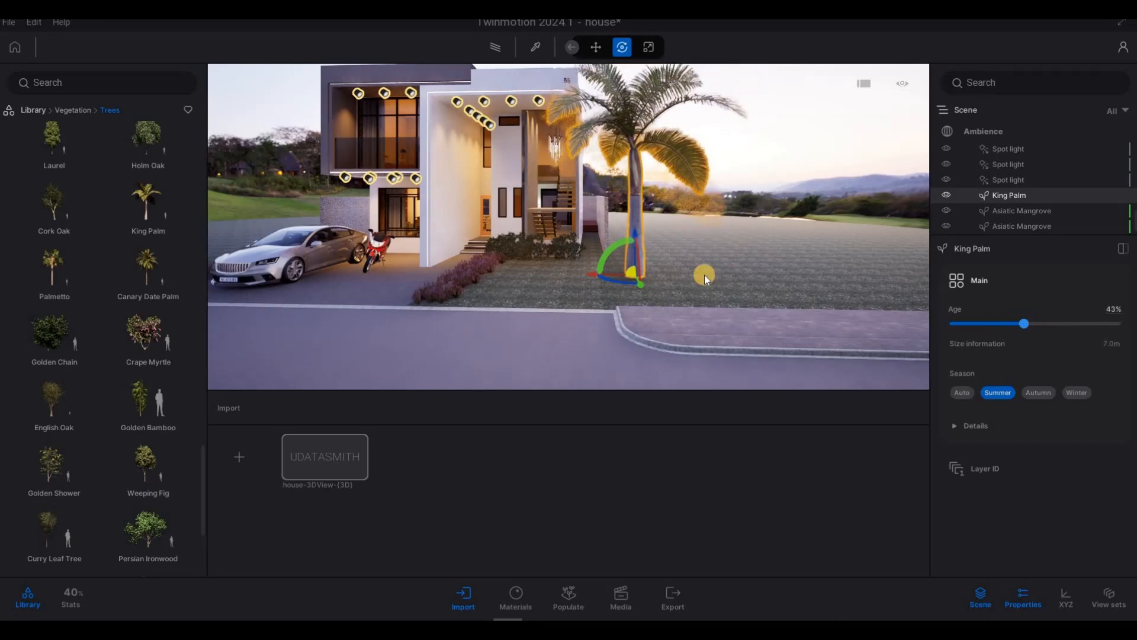
# Step: Rotate the King Palm on the lawn to reorient its fronds as seen from the front of the house
pyautogui.press('Escape')
pyautogui.press('a')
pyautogui.press('a')
pyautogui.press('a')
pyautogui.press('a')
pyautogui.press('a')
pyautogui.press('a')
pyautogui.press('a')
pyautogui.press('a')
pyautogui.press('a')
pyautogui.press('a')
pyautogui.press('a')
pyautogui.press('a')
pyautogui.press('a')
pyautogui.press('a')
pyautogui.press('a')
pyautogui.press('a')
pyautogui.press('a')
pyautogui.press('a')
pyautogui.press('a')
pyautogui.press('a')
pyautogui.press('a')
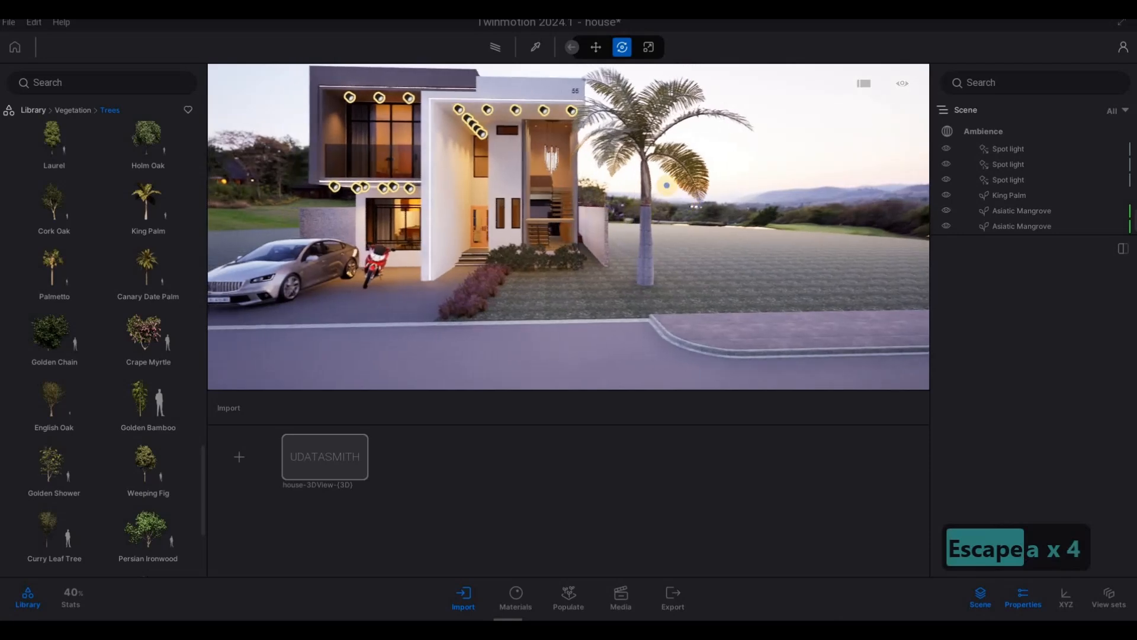
pyautogui.press('w')
pyautogui.press('a')
pyautogui.press('w')
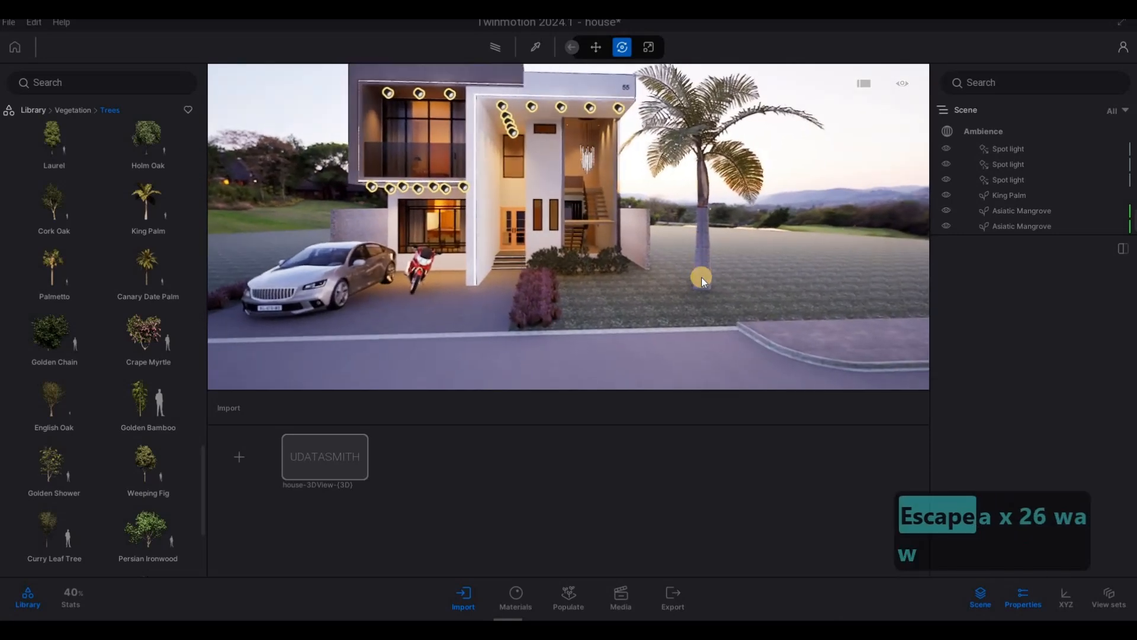
pyautogui.click(689, 293)
pyautogui.moveTo(682, 298); pyautogui.dragTo(759, 247)
pyautogui.press('s')
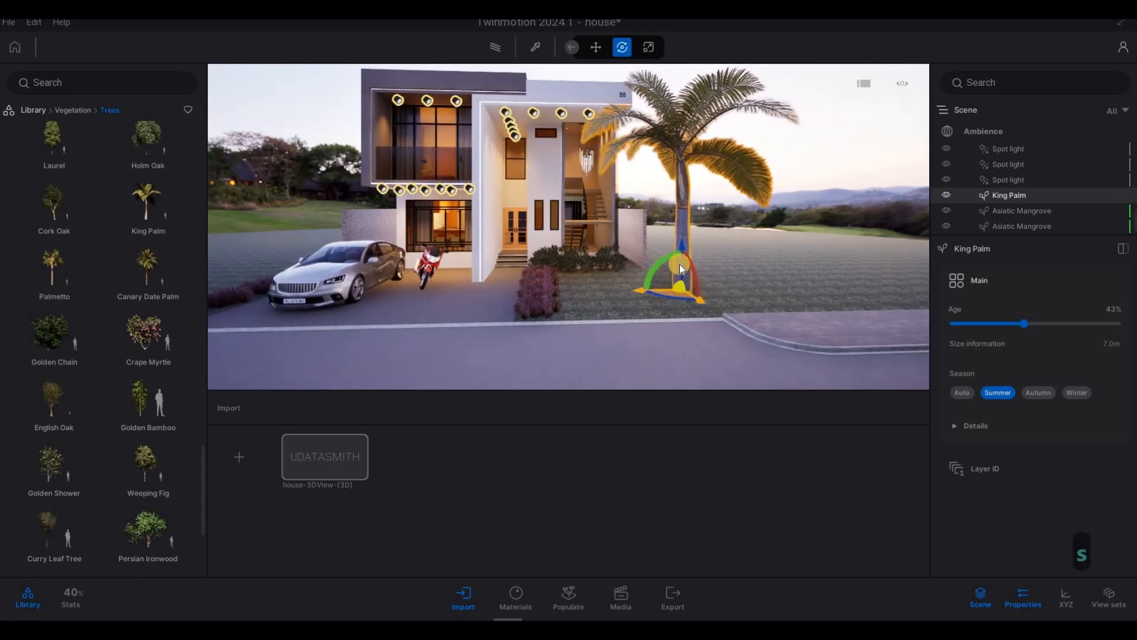
pyautogui.press('Escape')
pyautogui.press('a')
pyautogui.press('w')
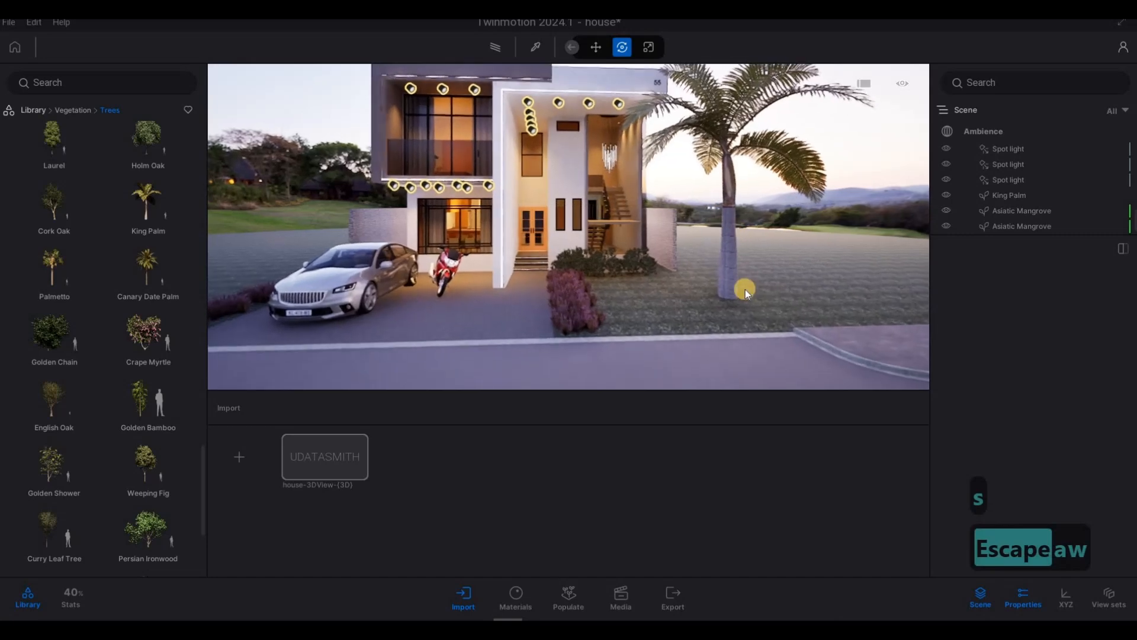
pyautogui.click(718, 309)
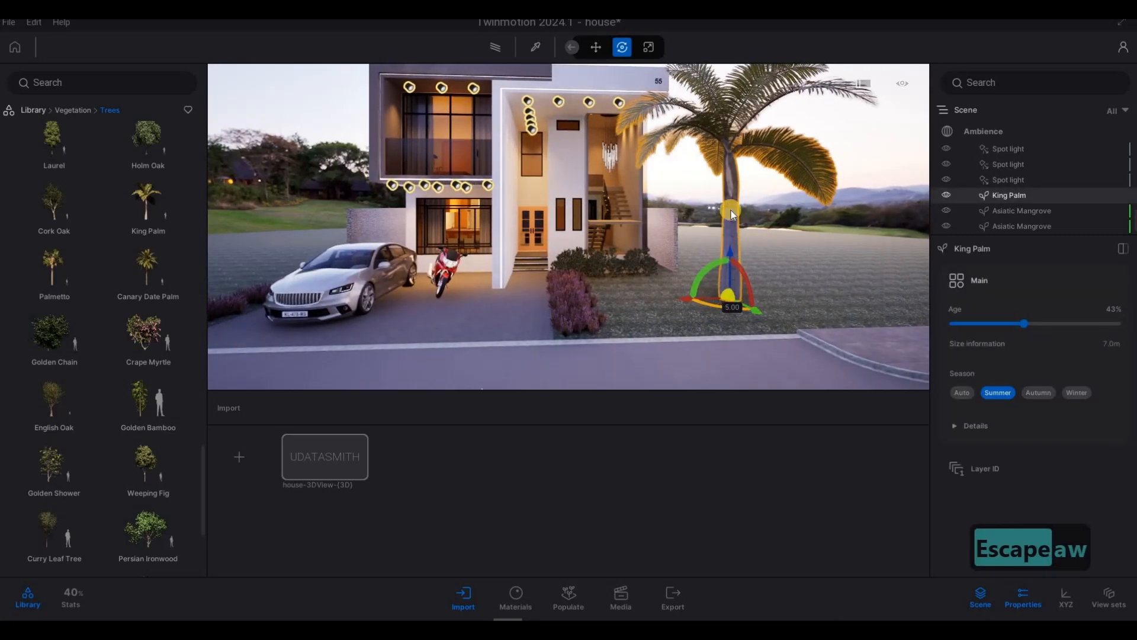
# Step: Examine how the King Palm sits beside the house from several viewpoints across the driveway and street, and deselect it
pyautogui.press('d')
pyautogui.press('d')
pyautogui.press('d')
pyautogui.press('d')
pyautogui.press('d')
pyautogui.press('d')
pyautogui.press('d')
pyautogui.press('d')
pyautogui.press('d')
pyautogui.press('d')
pyautogui.press('d')
pyautogui.press('d')
pyautogui.press('d')
pyautogui.press('a')
pyautogui.press('a')
pyautogui.press('a')
pyautogui.press('a')
pyautogui.press('a')
pyautogui.press('a')
pyautogui.press('a')
pyautogui.press('a')
pyautogui.press('a')
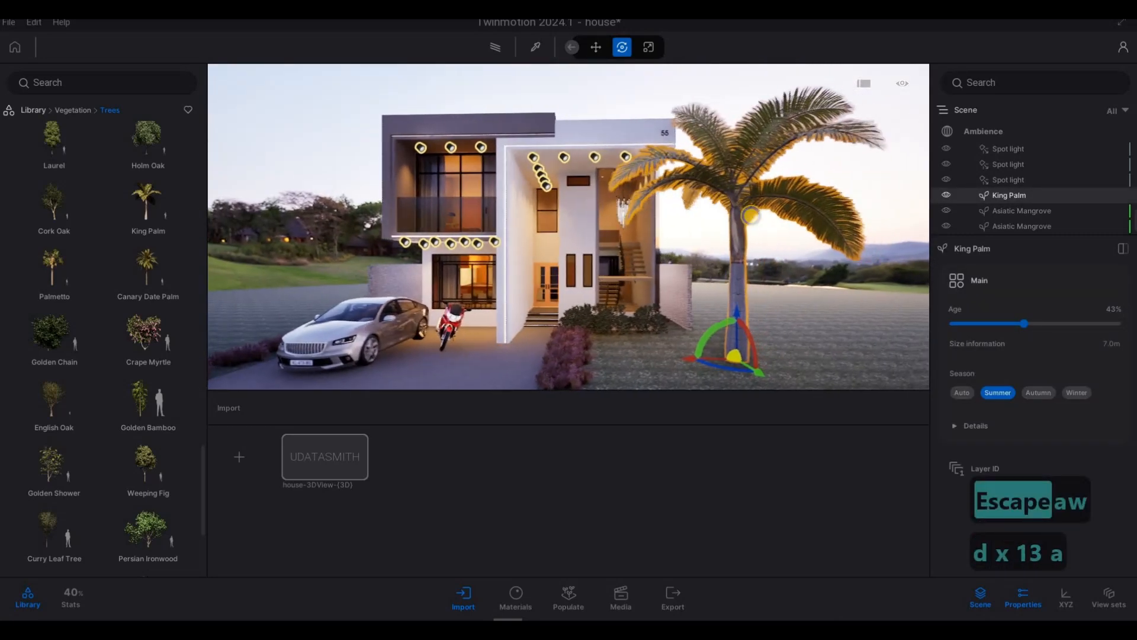
pyautogui.press('w')
pyautogui.press('a')
pyautogui.press('e')
pyautogui.press('a')
pyautogui.press('s')
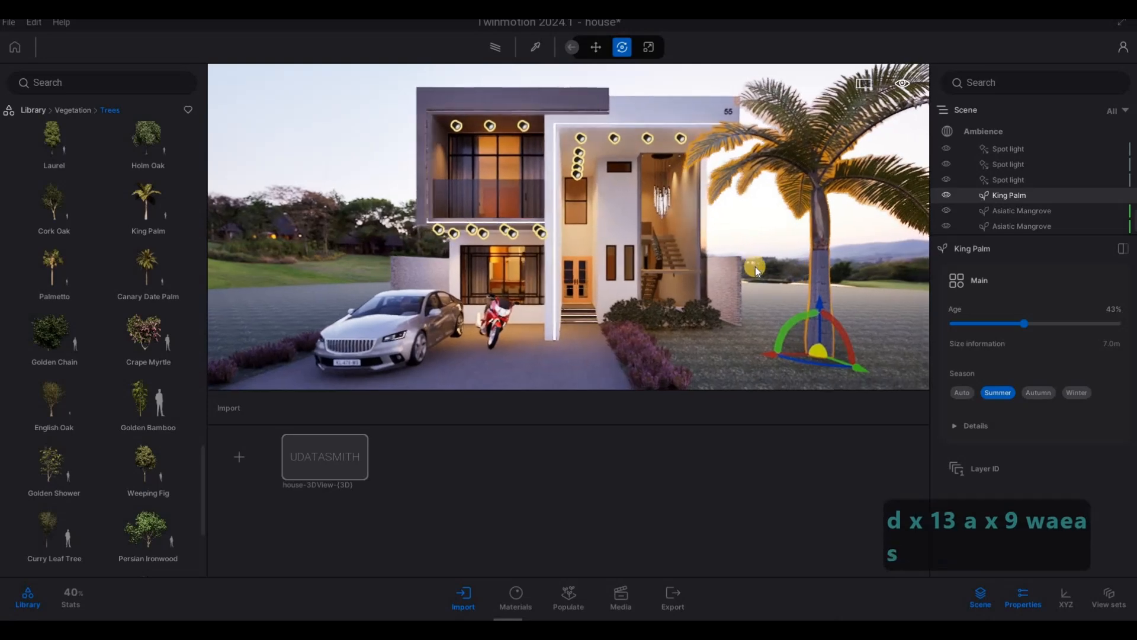
pyautogui.press('Escape')
pyautogui.press('Escape')
pyautogui.press('s')
pyautogui.press('s')
pyautogui.press('a')
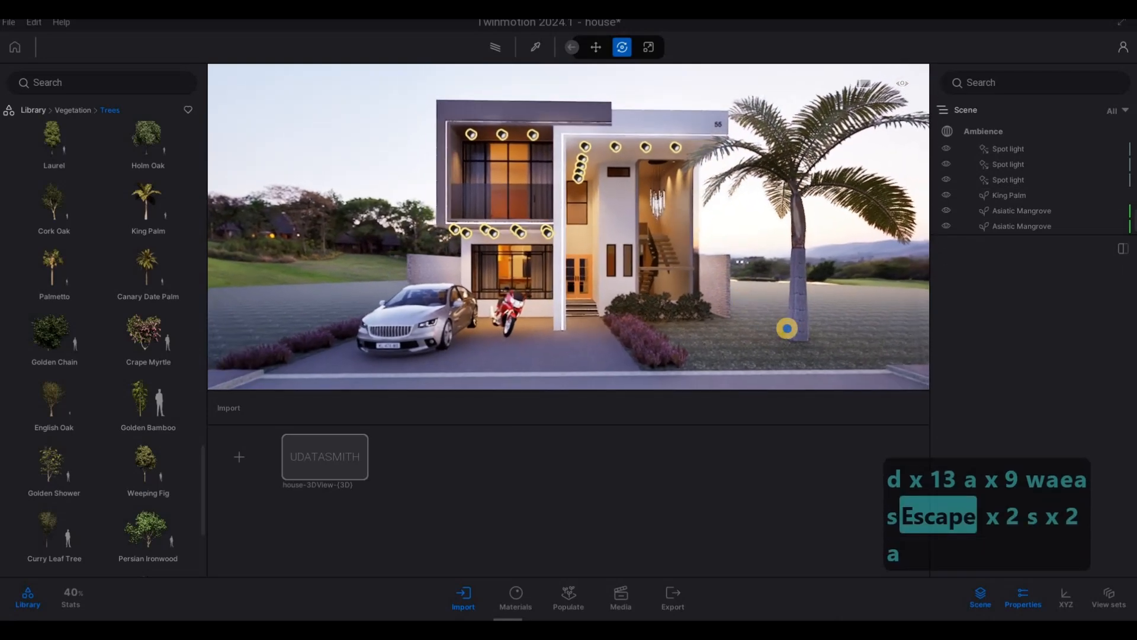
# Step: Set up vegetation placement with the Scatter tool and open the library's grass and flowers assets
pyautogui.press('w')
pyautogui.press('w')
pyautogui.press('d')
pyautogui.press('q')
pyautogui.press('d')
pyautogui.press('q')
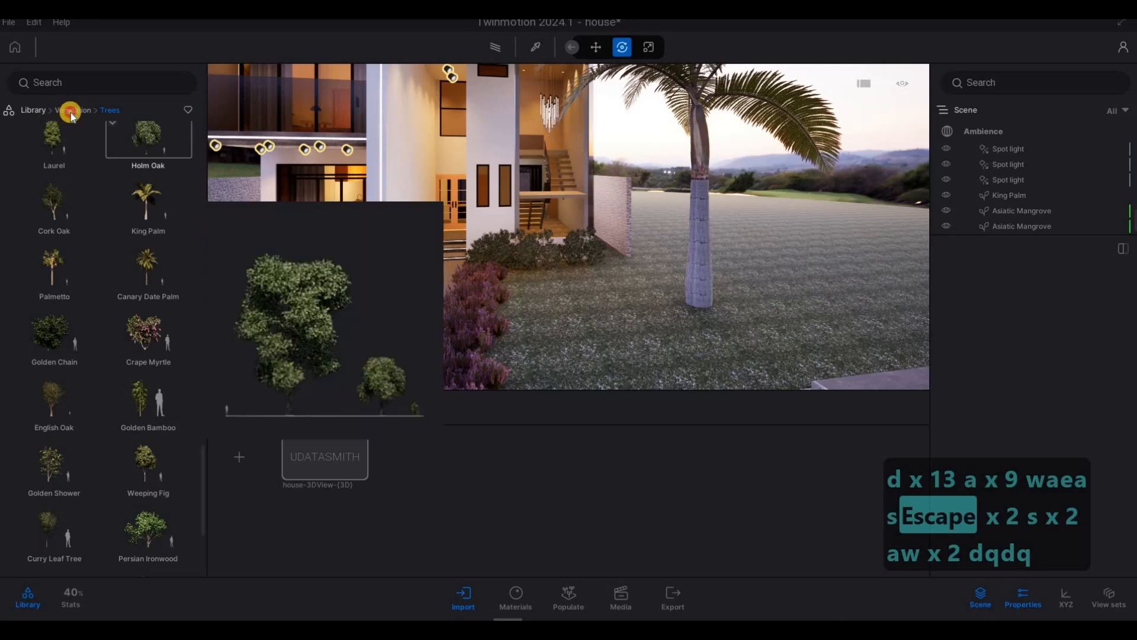
pyautogui.click(73, 111)
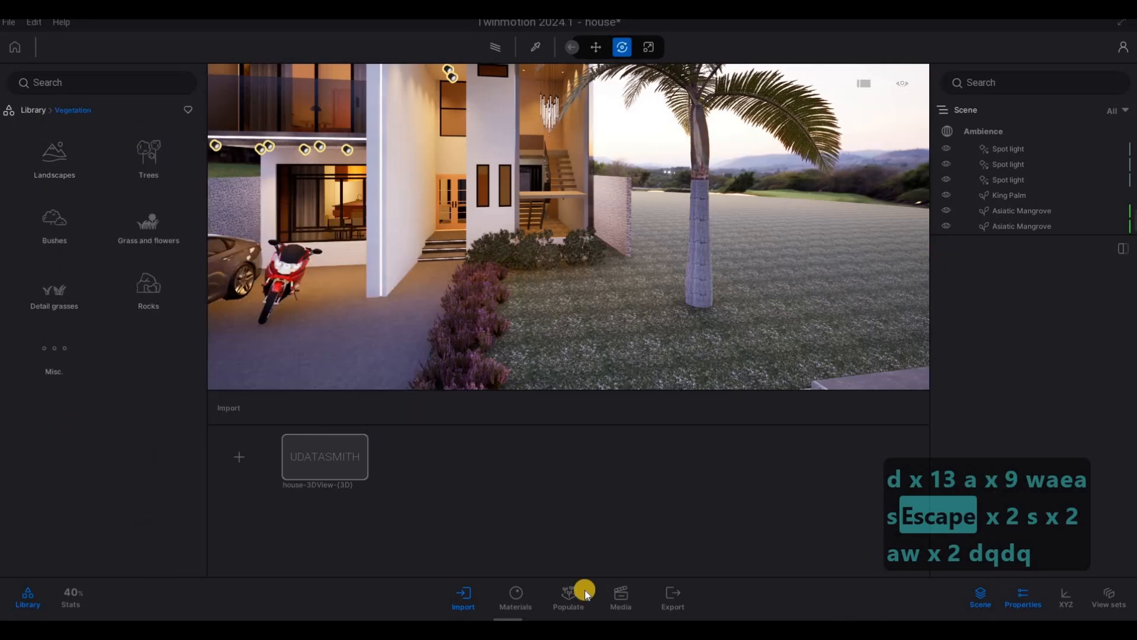
pyautogui.click(557, 601)
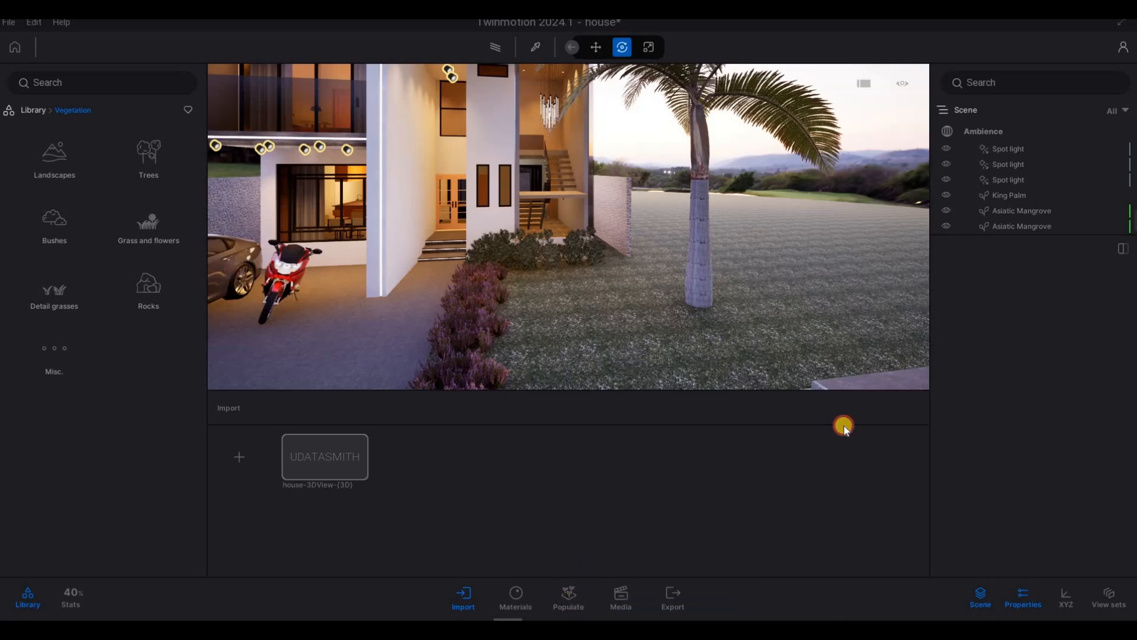
pyautogui.click(995, 287)
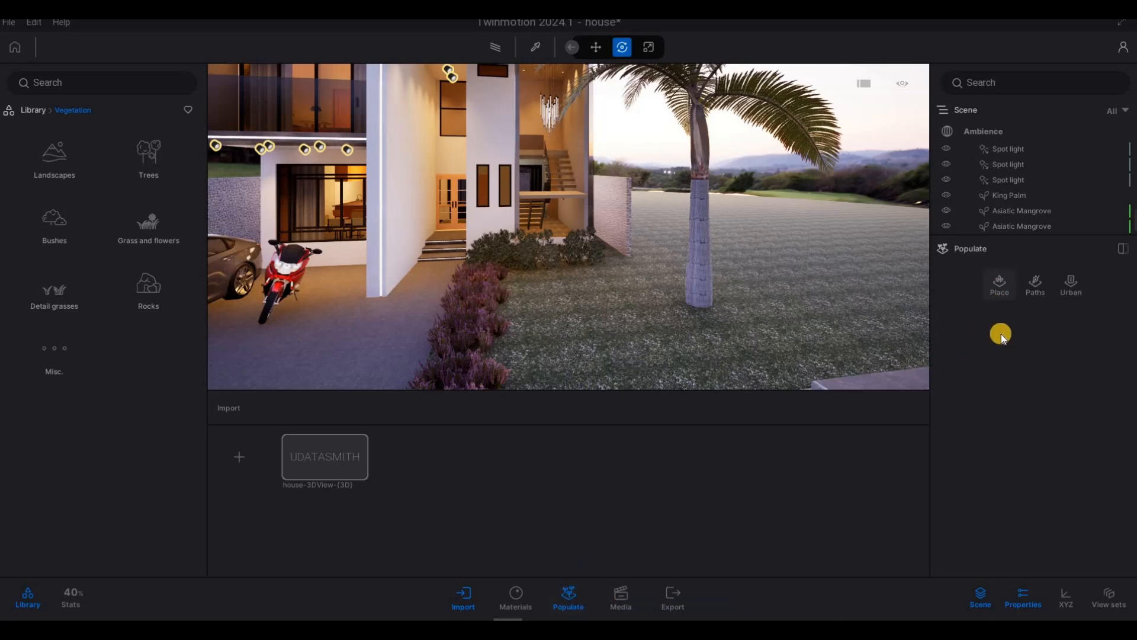
pyautogui.click(1015, 330)
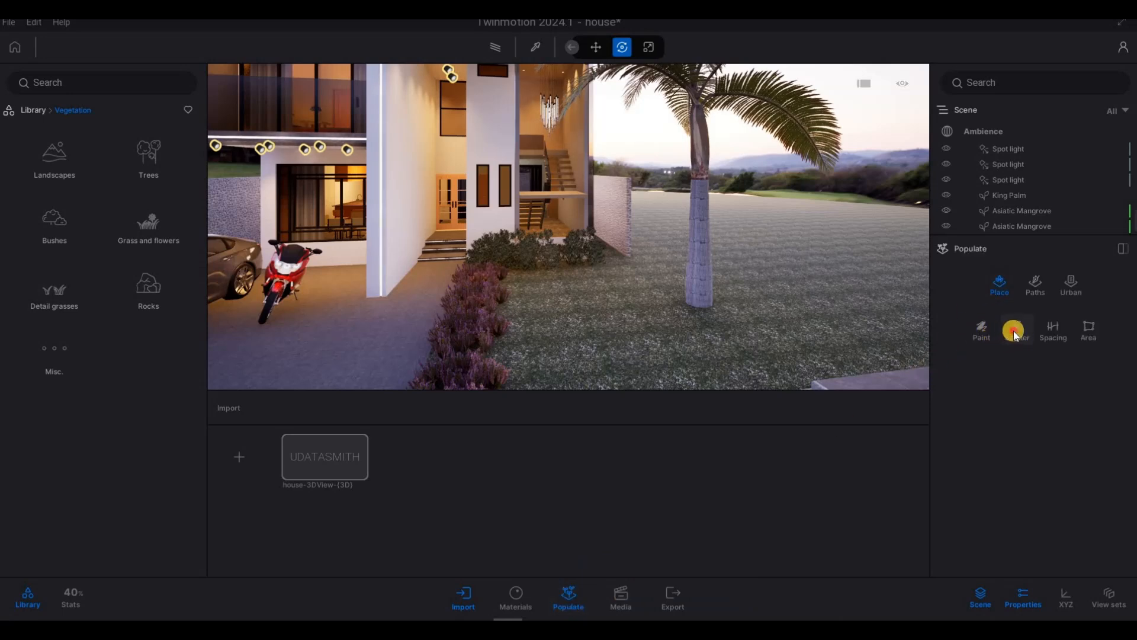
pyautogui.click(145, 234)
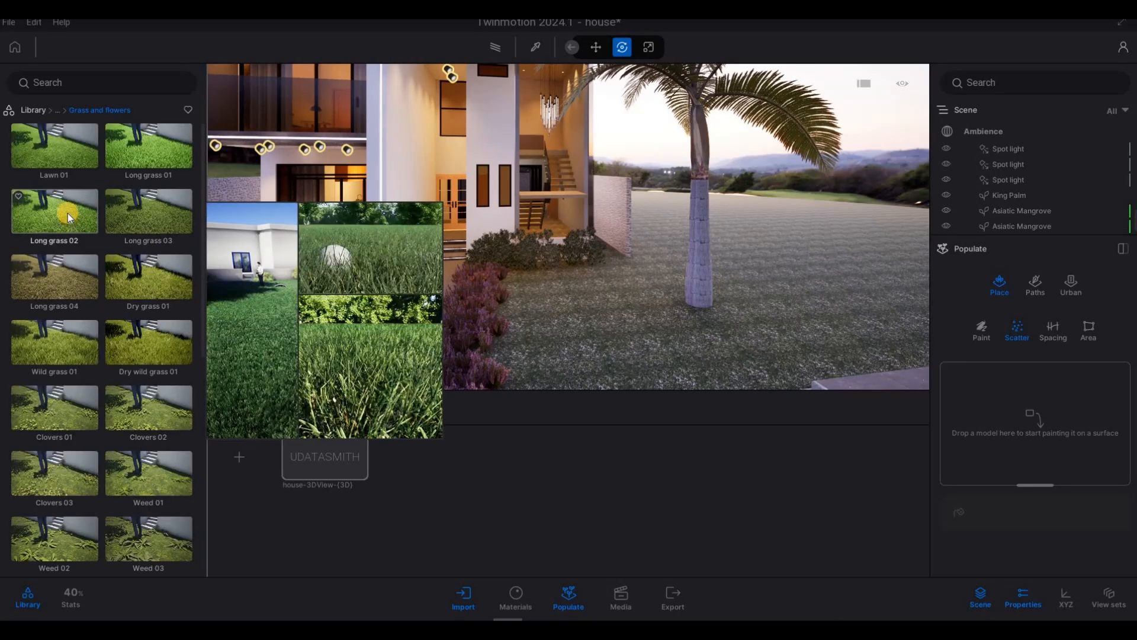
# Step: Add Lawn 01 three times, Long grass 02 and Wild grass 01 to the scatter's model set
pyautogui.moveTo(71, 153); pyautogui.dragTo(1022, 420)
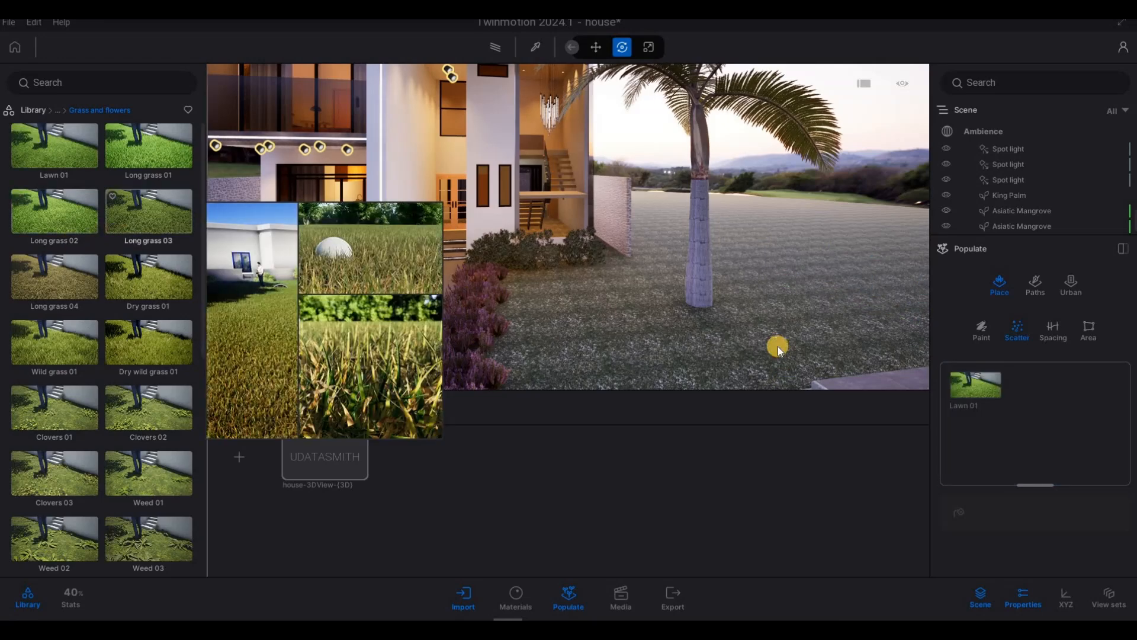
pyautogui.click(1033, 439)
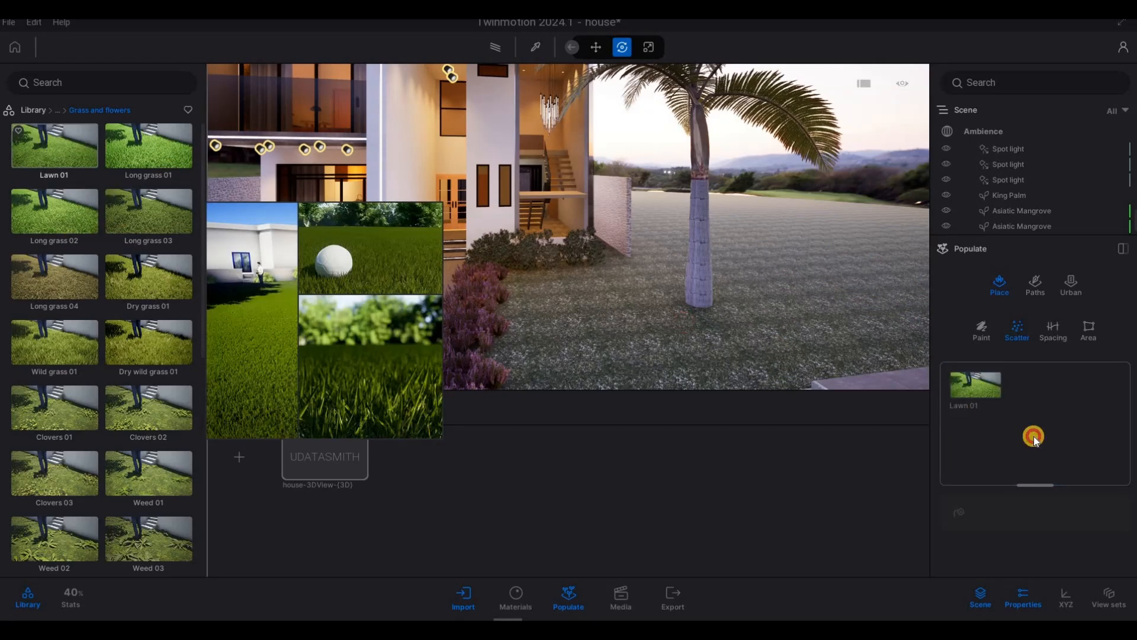
pyautogui.moveTo(37, 137); pyautogui.dragTo(1014, 434)
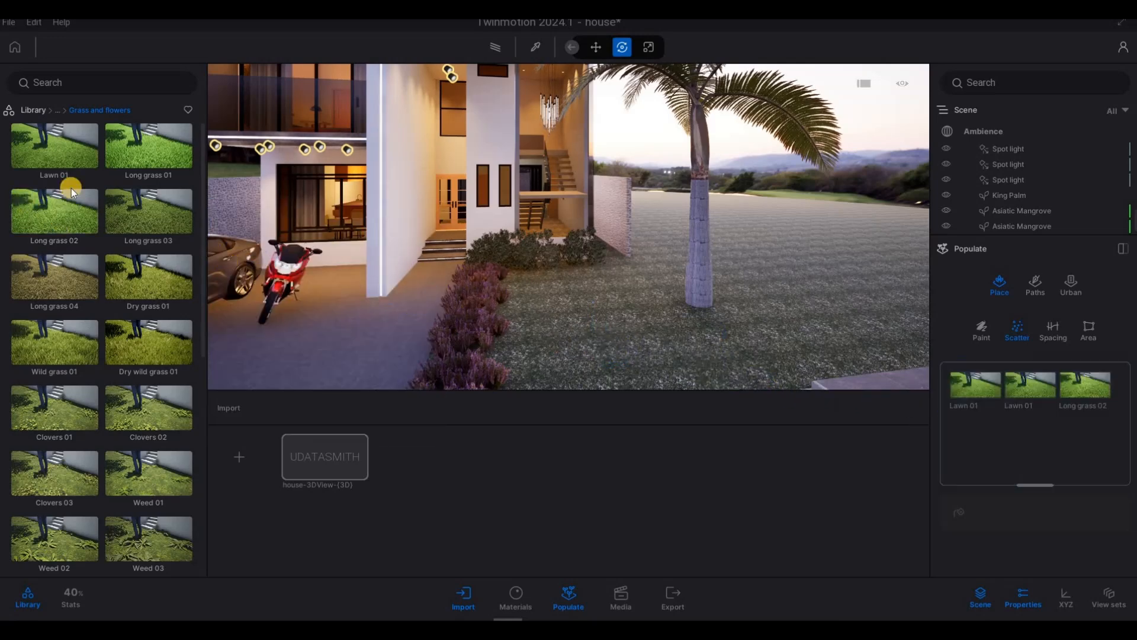
pyautogui.moveTo(70, 169)
pyautogui.moveTo(866, 382); pyautogui.dragTo(988, 439)
pyautogui.moveTo(68, 357); pyautogui.dragTo(1086, 454)
pyautogui.moveTo(998, 445); pyautogui.dragTo(997, 446)
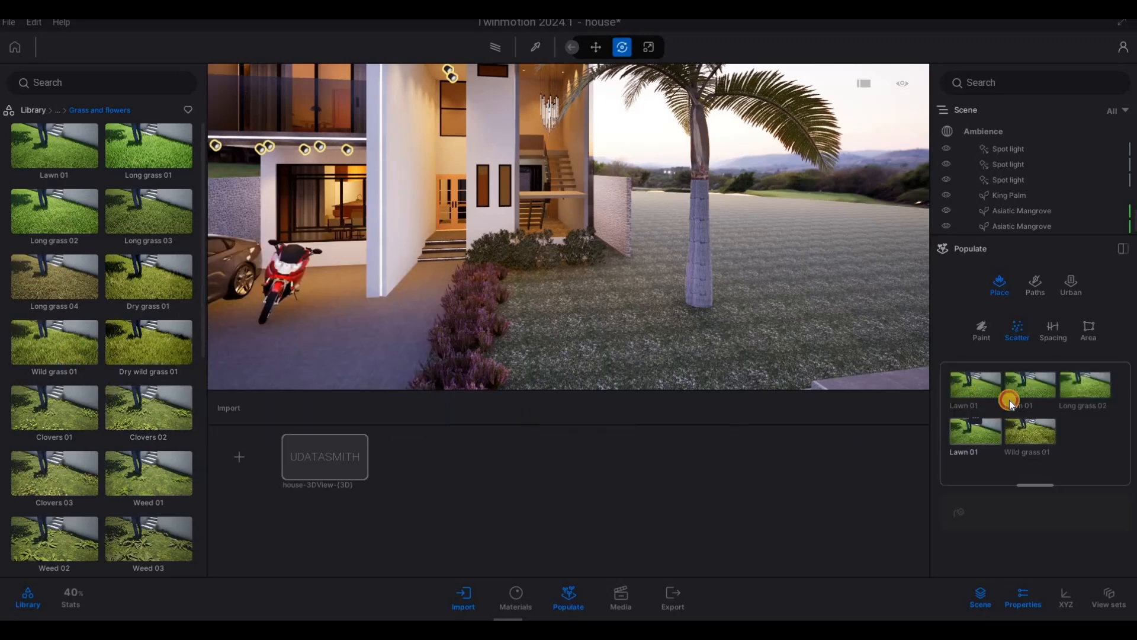
# Step: Select all five grasses in the scatter set and examine their size, growth type, tint, dryness and stripes options
pyautogui.scroll(-2, 1001, 503)
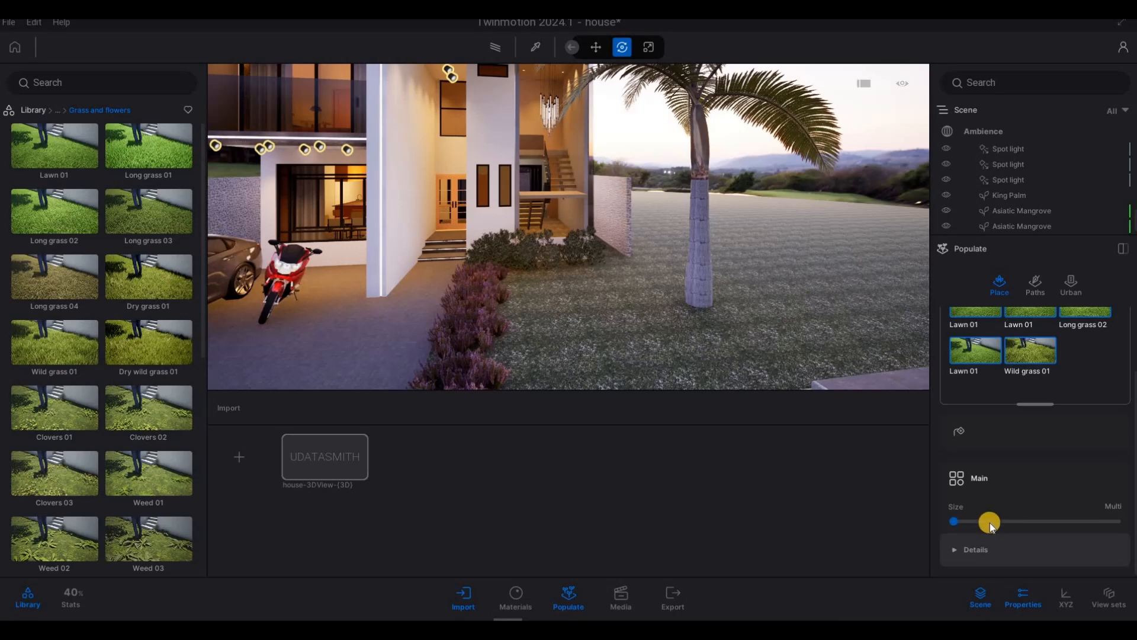
pyautogui.click(990, 535)
pyautogui.scroll(-5, 992, 523)
pyautogui.scroll(2, 992, 472)
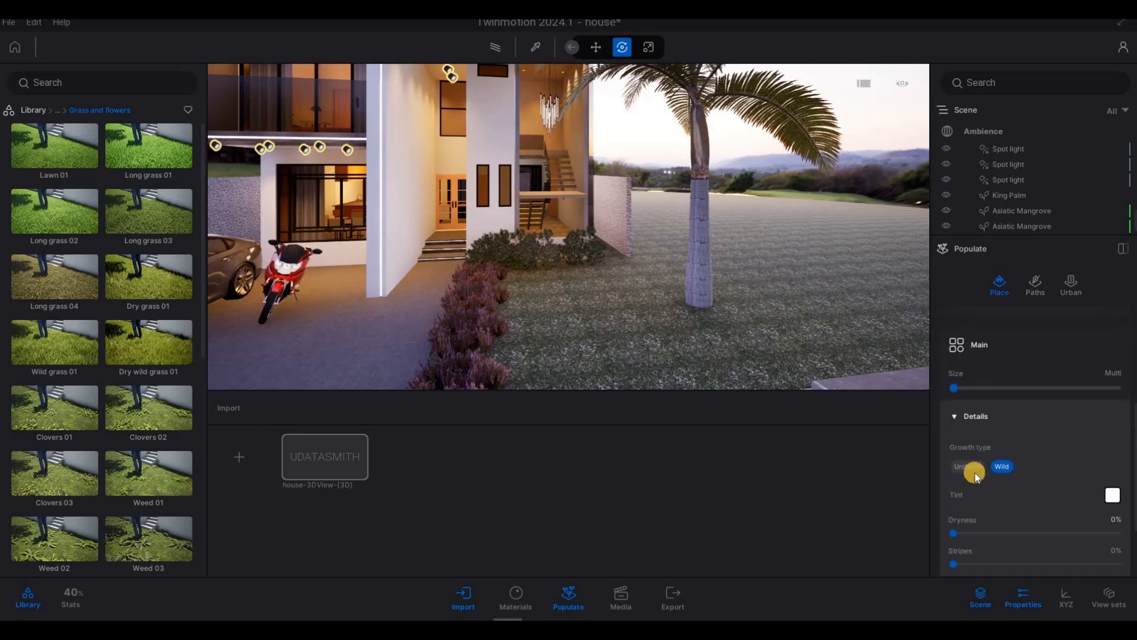
pyautogui.scroll(2, 985, 436)
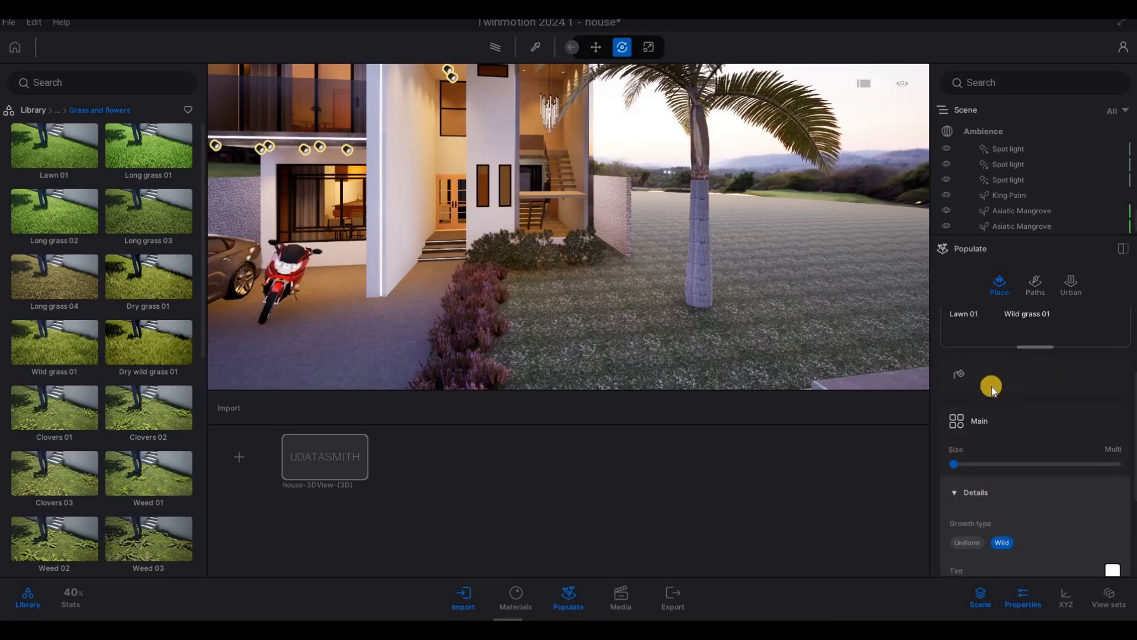
pyautogui.scroll(2, 994, 391)
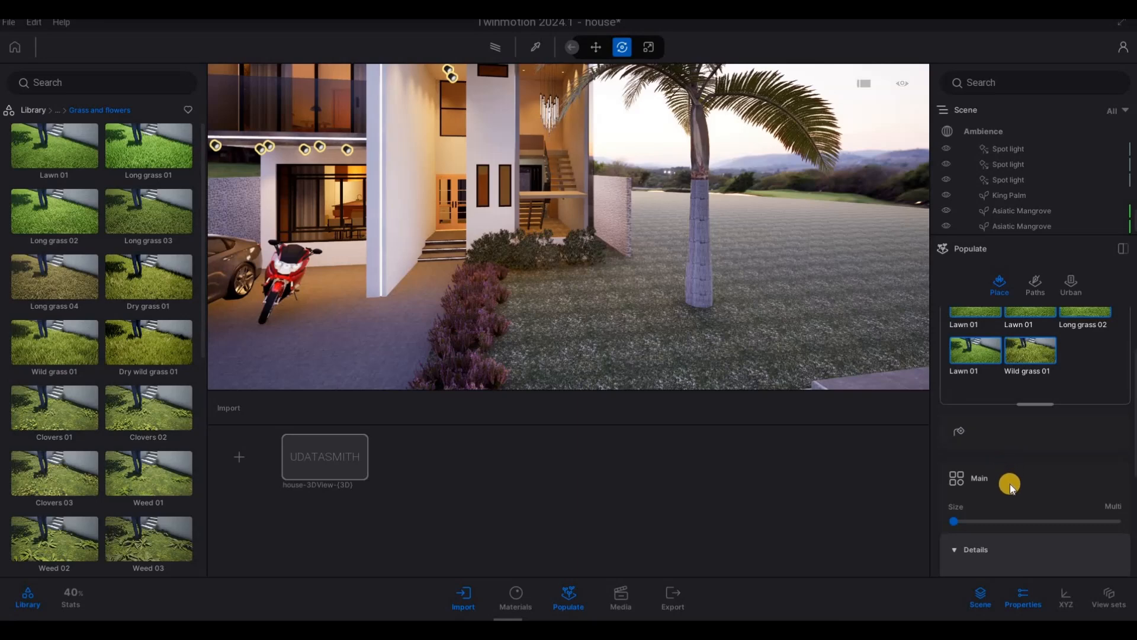
pyautogui.scroll(-5, 1011, 485)
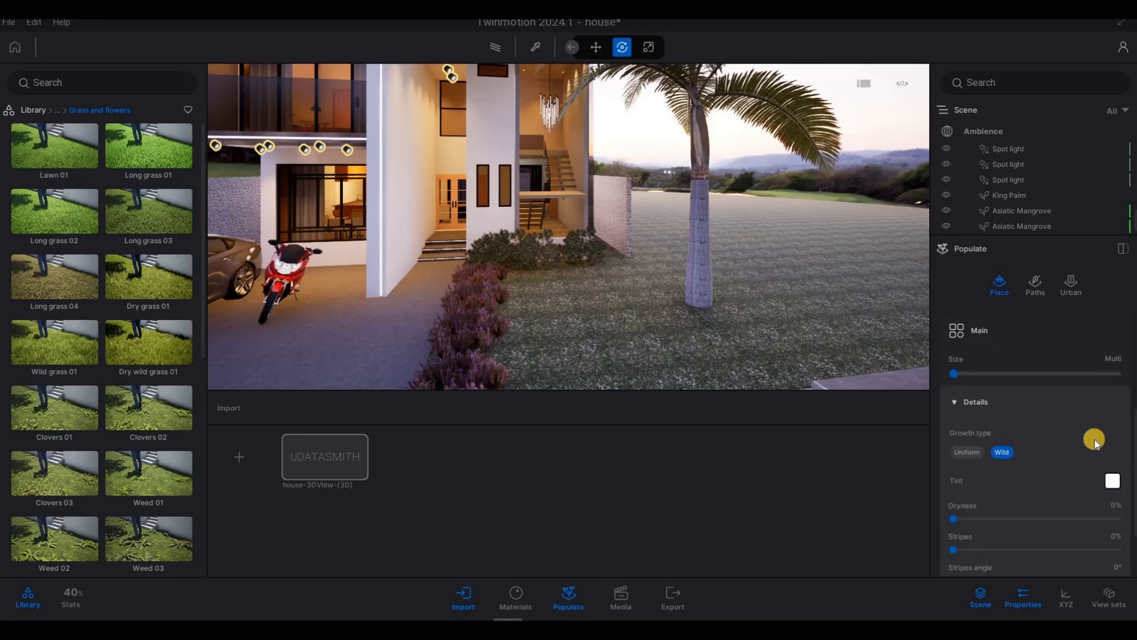
pyautogui.scroll(5, 986, 438)
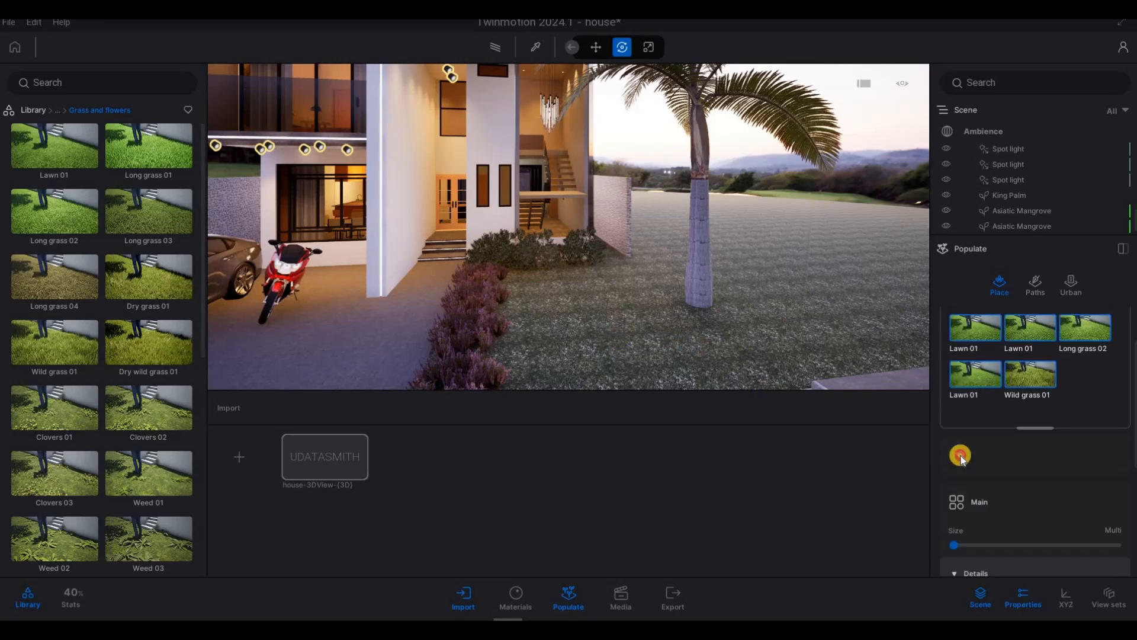
# Step: Scatter the grass mix over the lawn around the King Palm, including the ground beside the driveway's heather
pyautogui.click(758, 331)
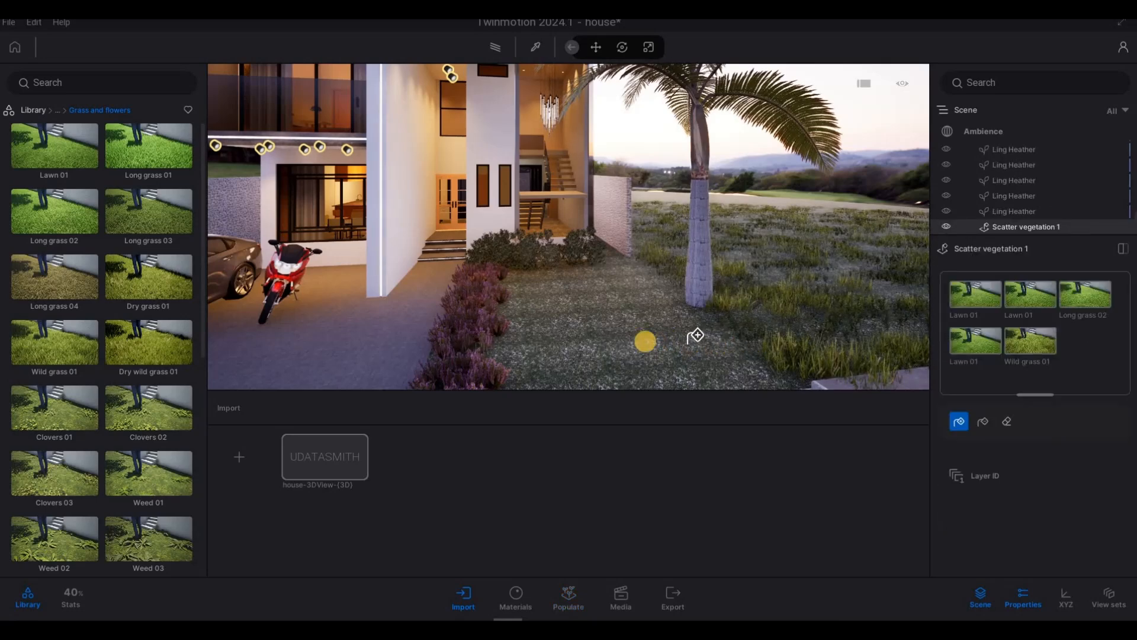
pyautogui.moveTo(697, 336); pyautogui.dragTo(665, 333)
pyautogui.press('s')
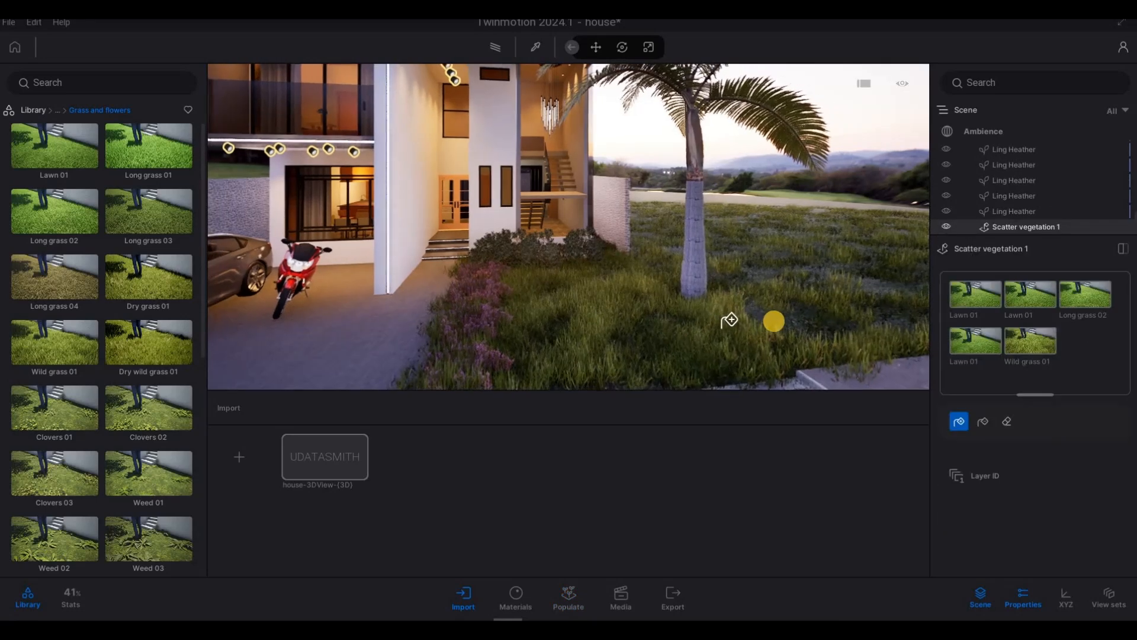
pyautogui.press('a')
pyautogui.click(779, 315)
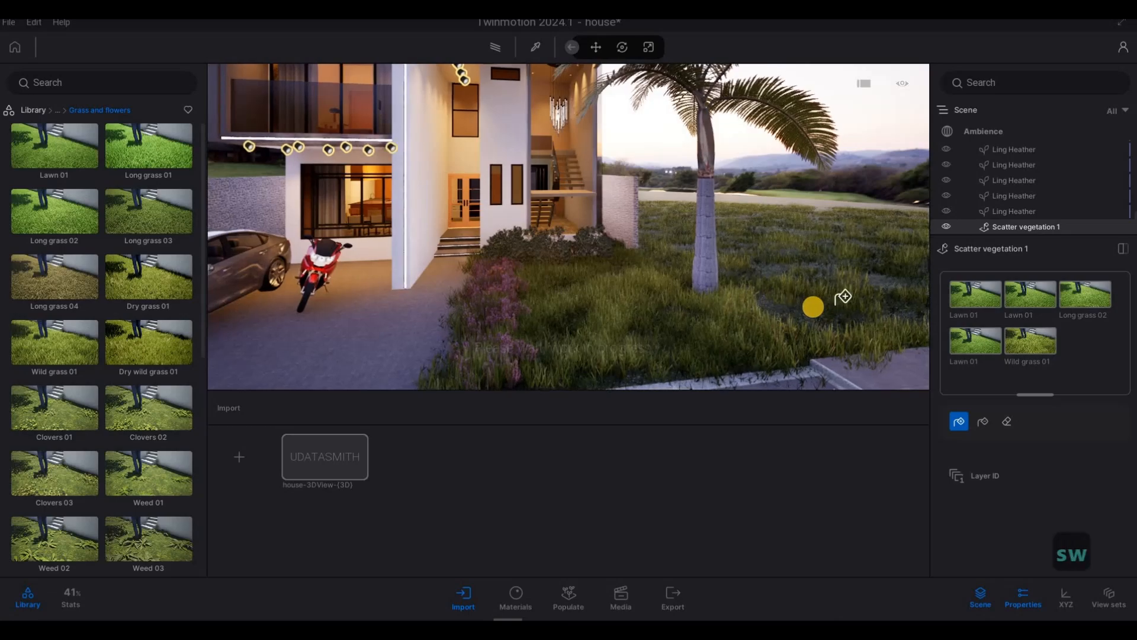
# Step: Examine the scattered grass up close around the palm trunk and from farther back over the driveway
pyautogui.press('d')
pyautogui.press('w')
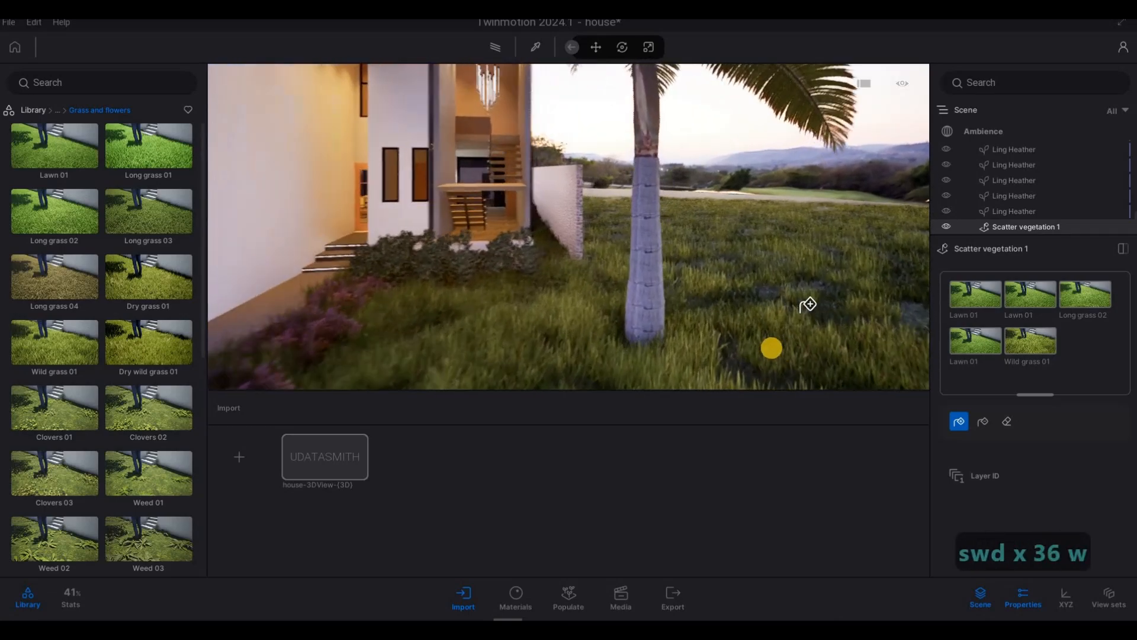
pyautogui.press('w')
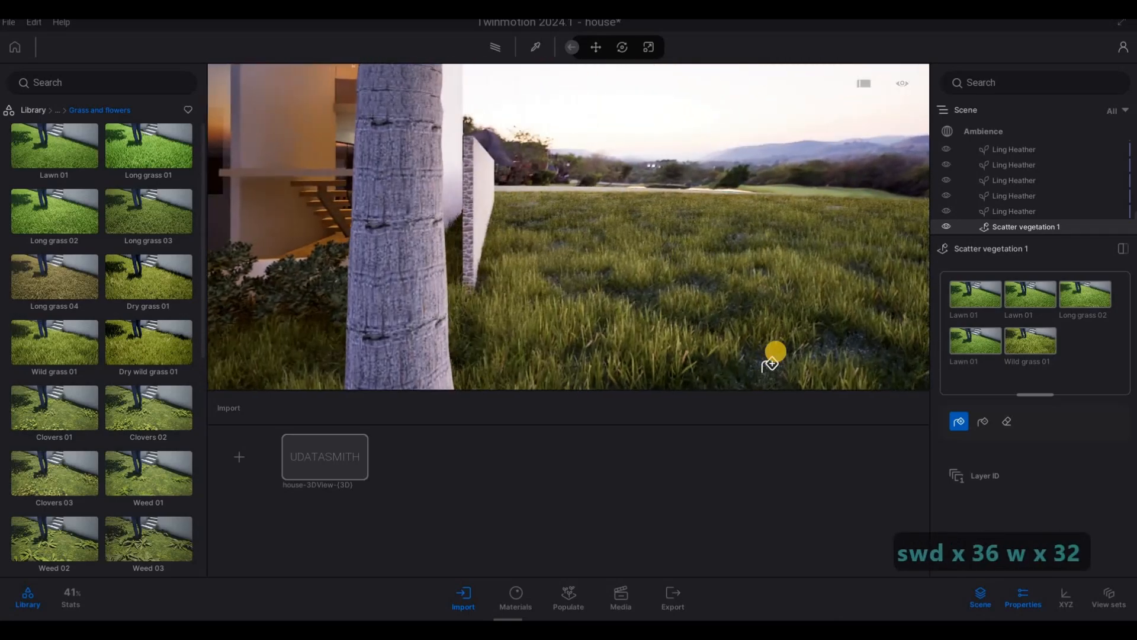
pyautogui.press('s')
pyautogui.press('a')
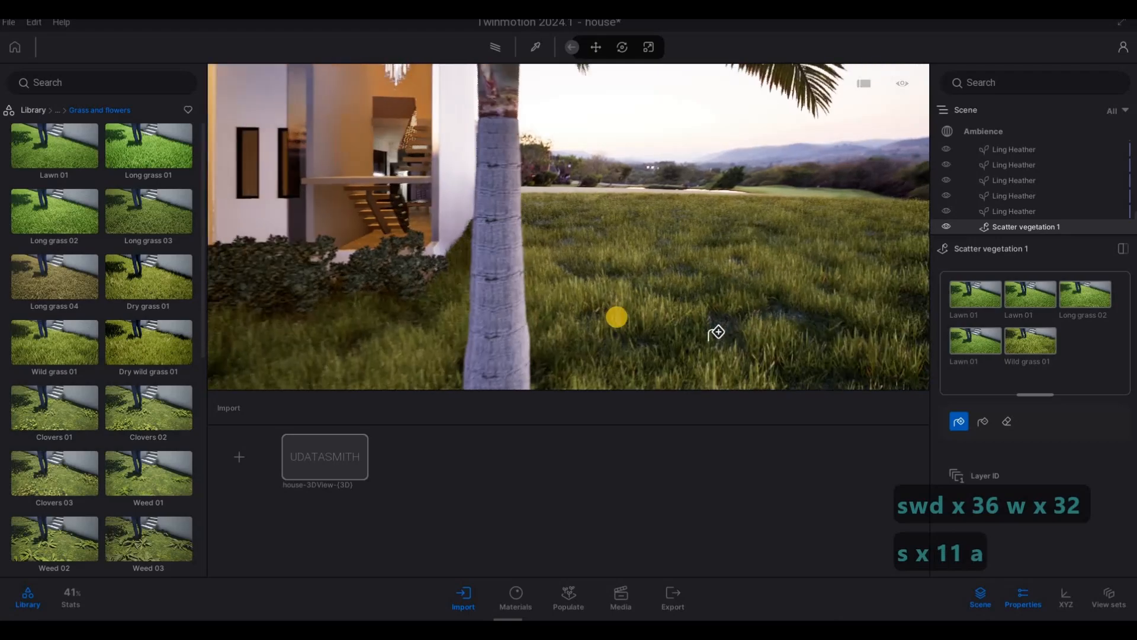
pyautogui.press('s')
pyautogui.press('a')
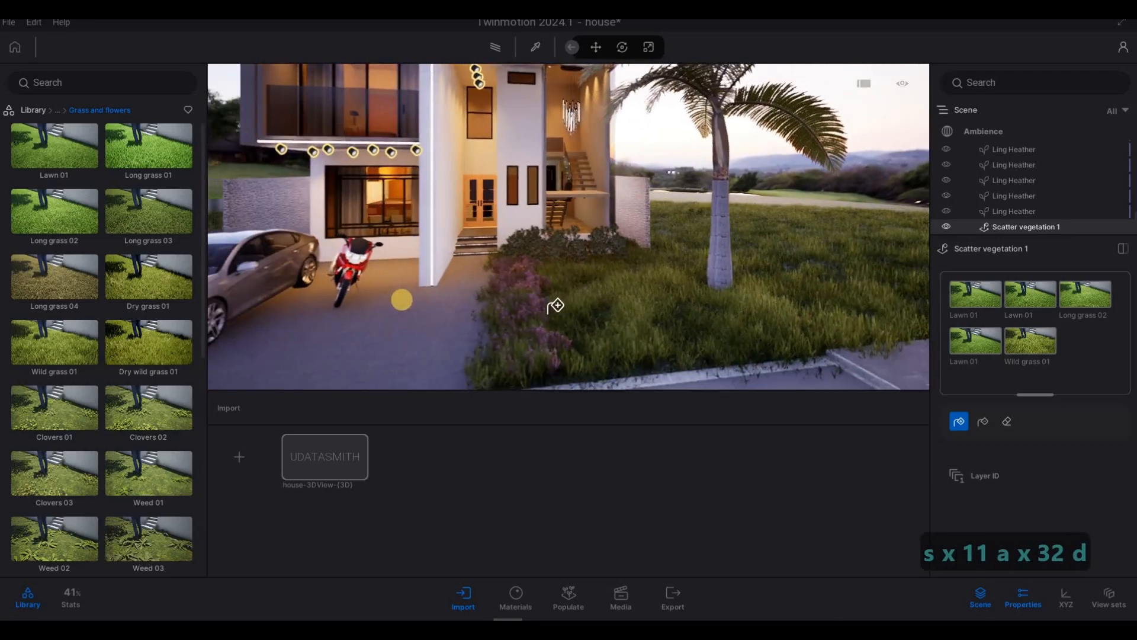
pyautogui.press('s')
pyautogui.press('a')
pyautogui.press('s')
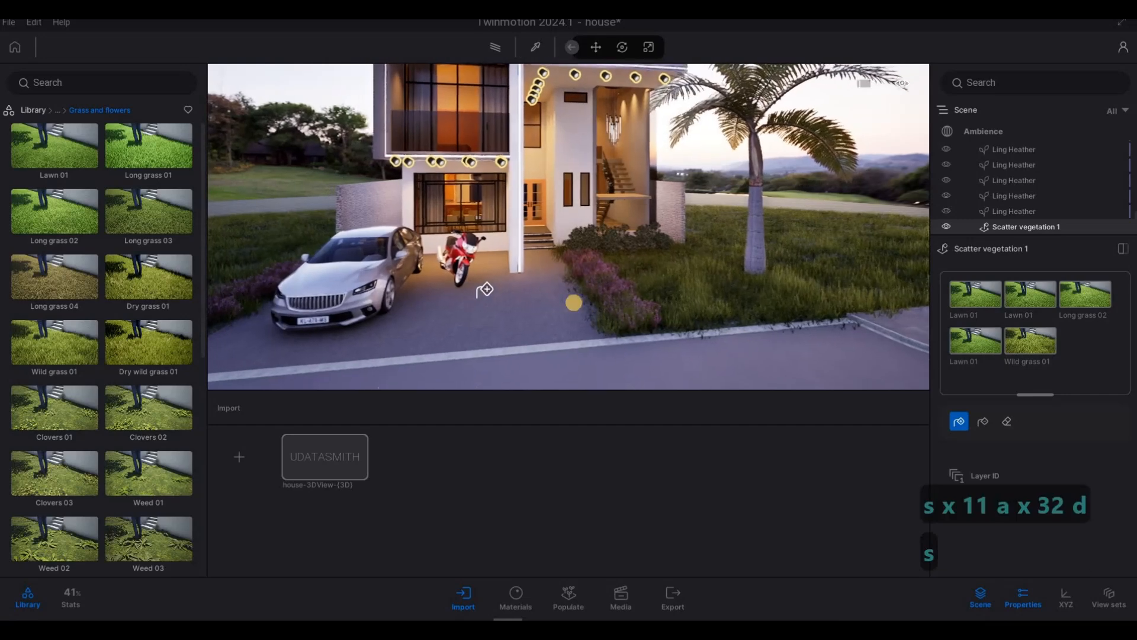
pyautogui.moveTo(573, 290); pyautogui.dragTo(883, 271, button='right')
pyautogui.press('s')
pyautogui.press('d')
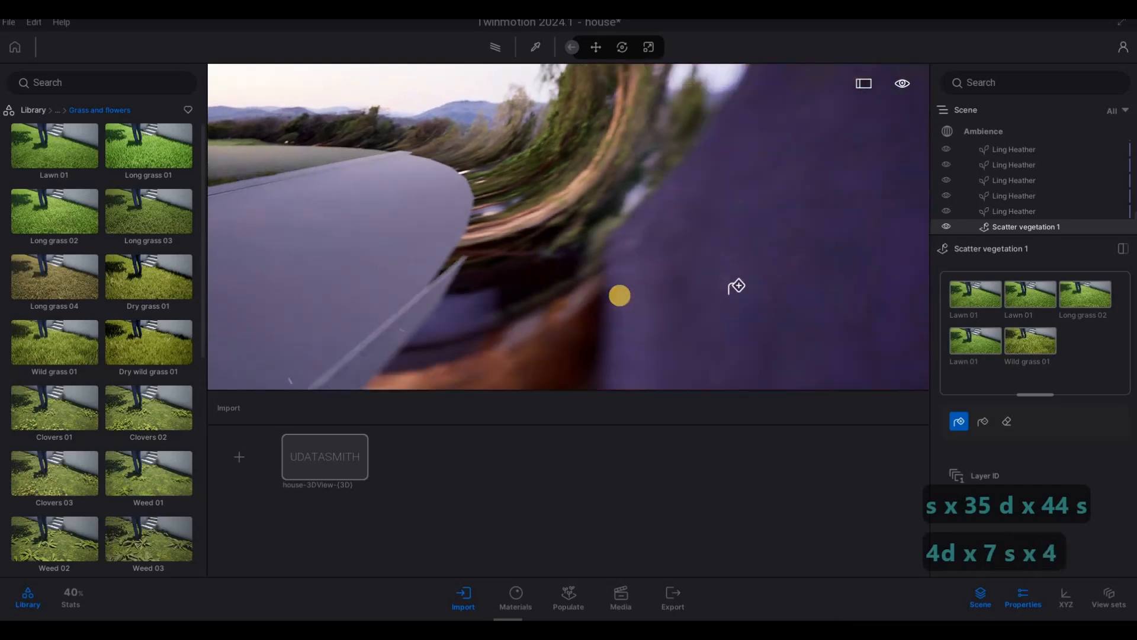
pyautogui.press('s')
pyautogui.moveTo(737, 286); pyautogui.dragTo(637, 278, button='right')
pyautogui.press('a')
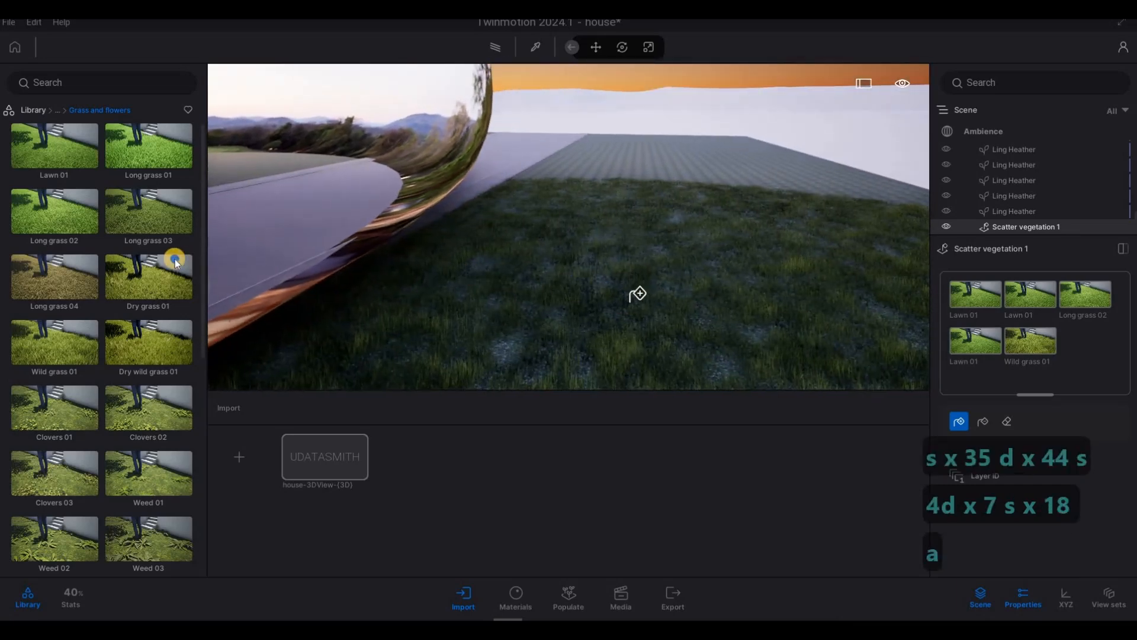
pyautogui.press('w')
pyautogui.moveTo(177, 255); pyautogui.dragTo(332, 281)
pyautogui.press('Escape')
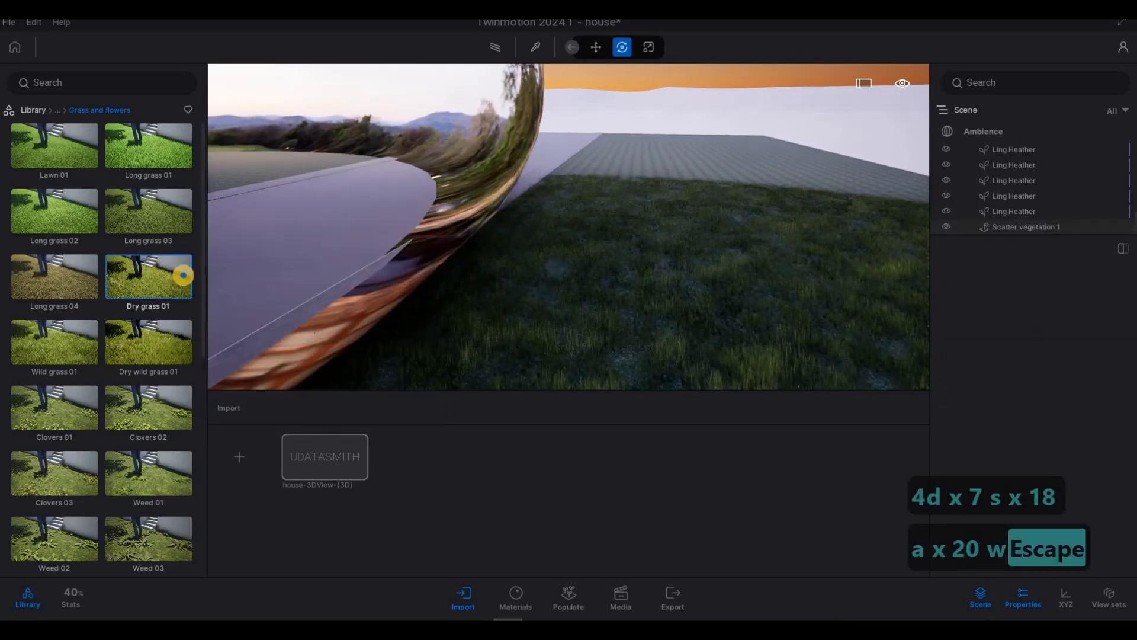
# Step: Examine the house front, planted lawns and driveway heather from the road and from up close
pyautogui.press('a')
pyautogui.moveTo(332, 282); pyautogui.dragTo(312, 224, button='right')
pyautogui.press('w')
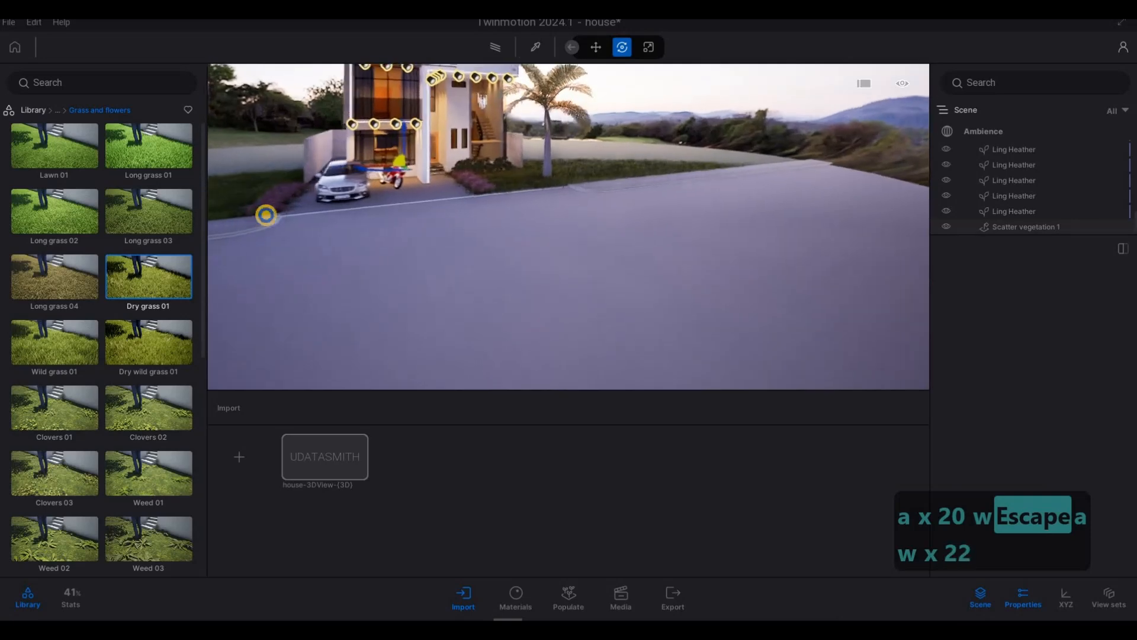
pyautogui.press('w')
pyautogui.press('q')
pyautogui.press('a')
pyautogui.press('e')
pyautogui.press('d')
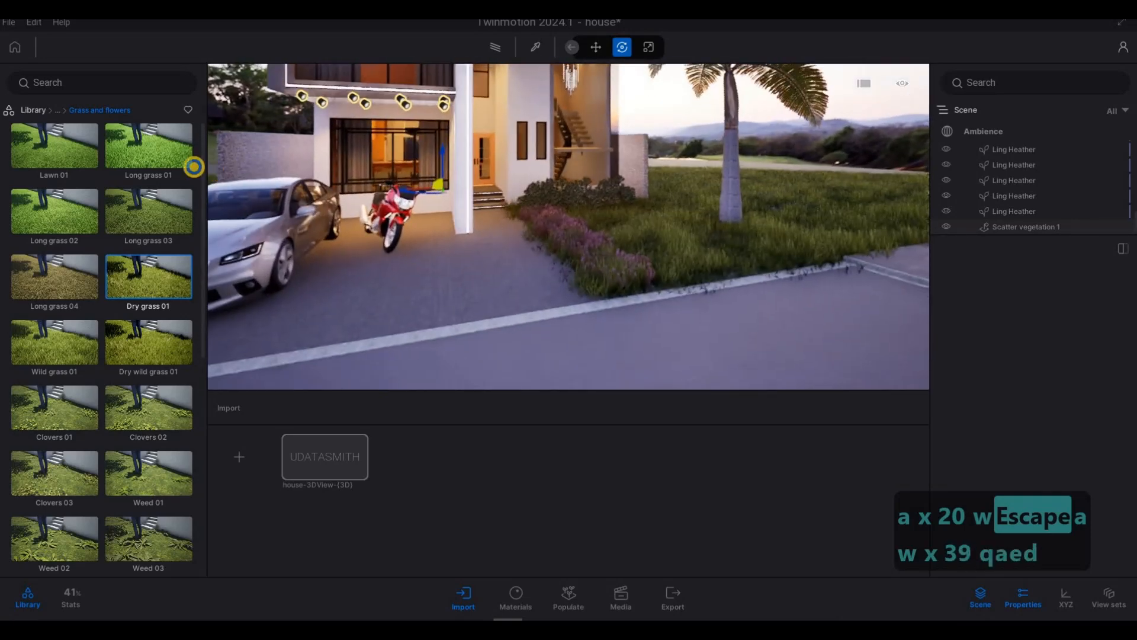
pyautogui.press('d')
pyautogui.press('s')
pyautogui.press('a')
pyautogui.press('d')
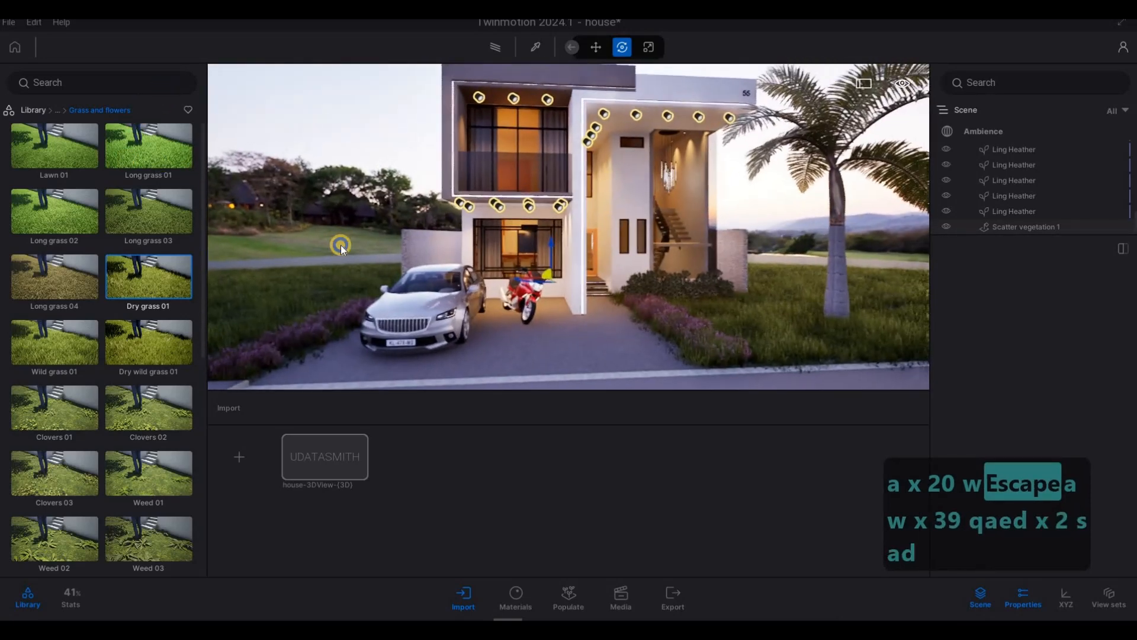
pyautogui.press('a')
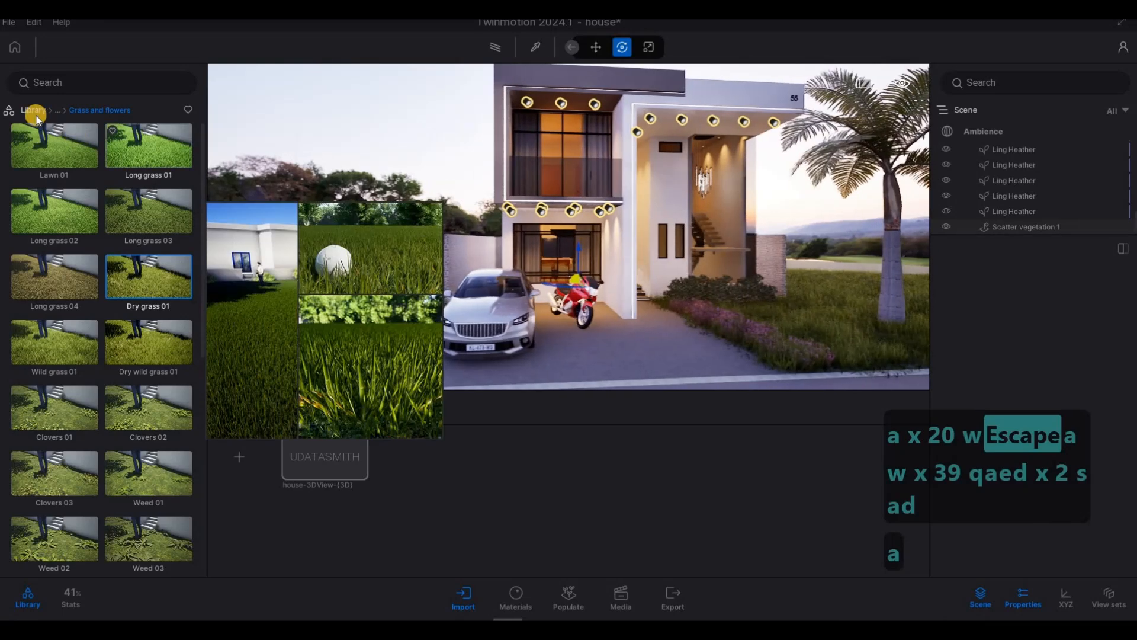
# Step: Browse the tree models in the library's vegetation category
pyautogui.click(33, 112)
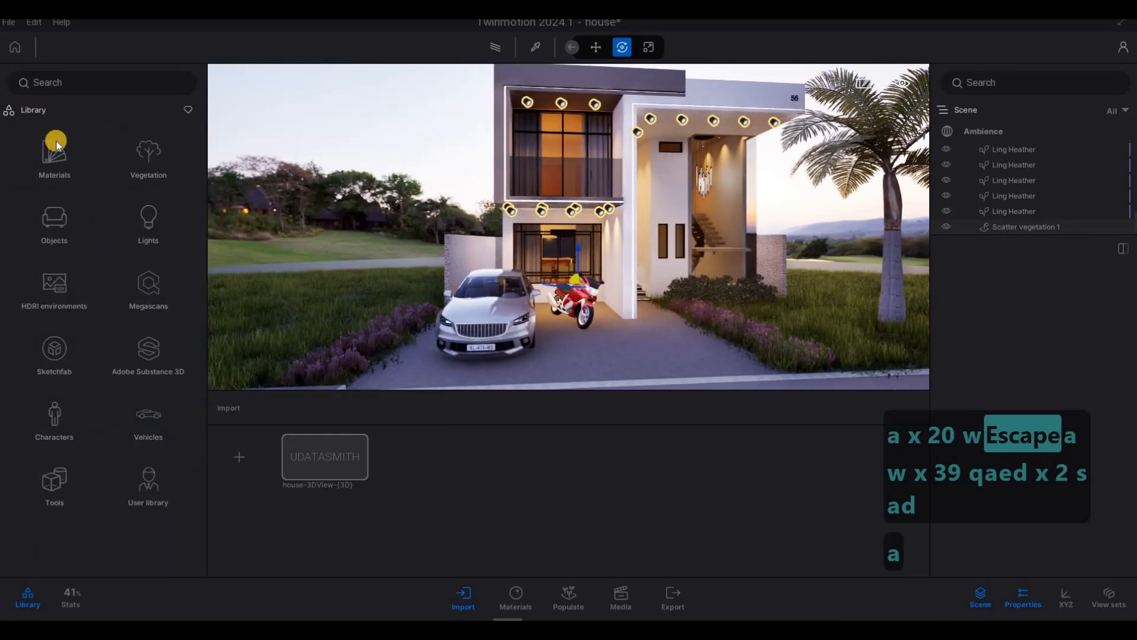
pyautogui.click(138, 165)
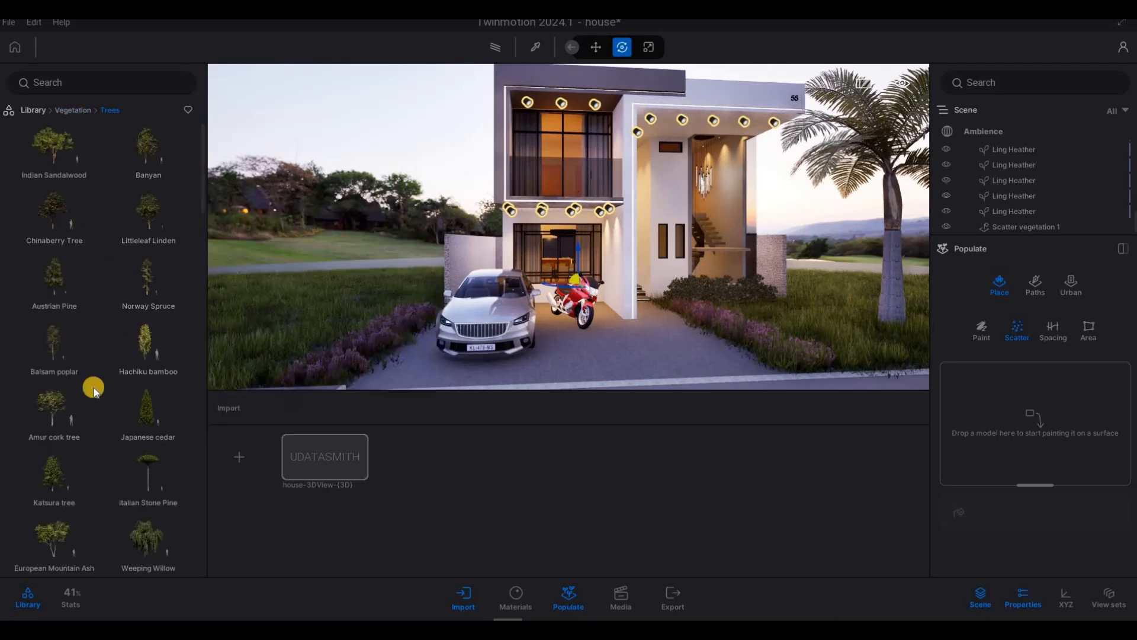
pyautogui.scroll(-1, 118, 362)
pyautogui.scroll(1, 113, 353)
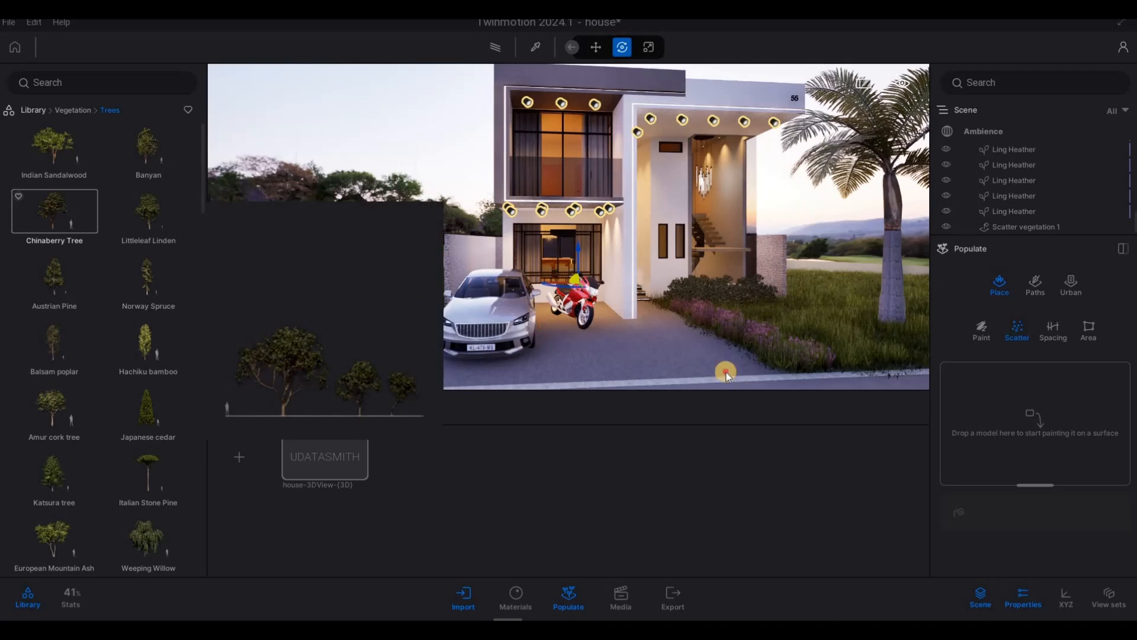
# Step: Add Chinaberry Tree, European Mountain Ash, Japanese walnut and Southern catalpa to the scatter tool's model set
pyautogui.moveTo(728, 376); pyautogui.dragTo(975, 402)
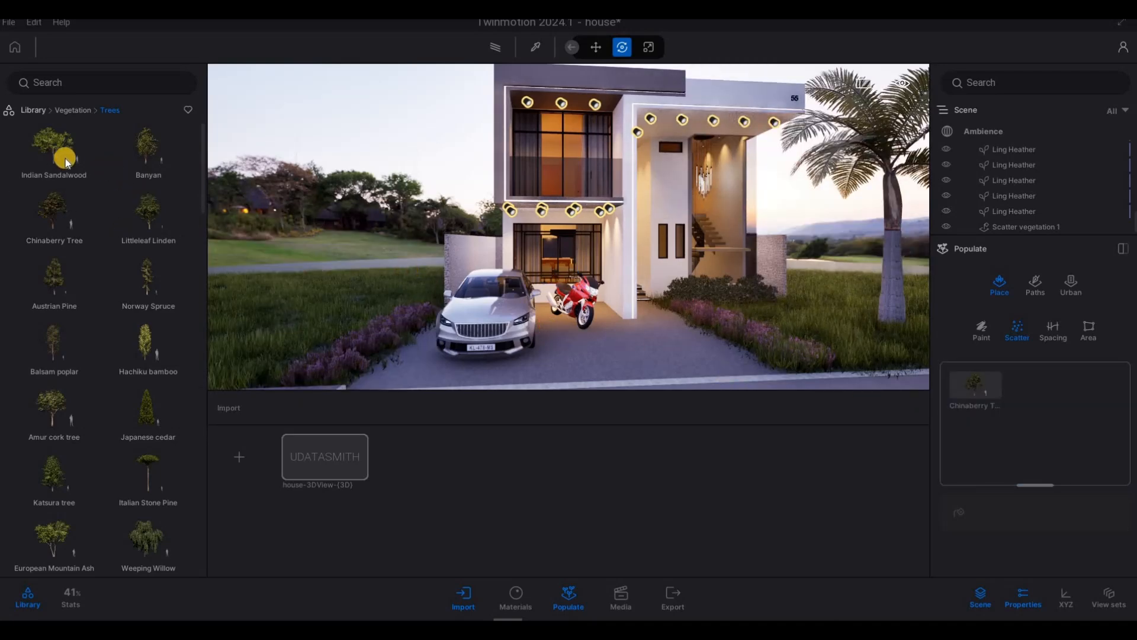
pyautogui.scroll(-4, 92, 366)
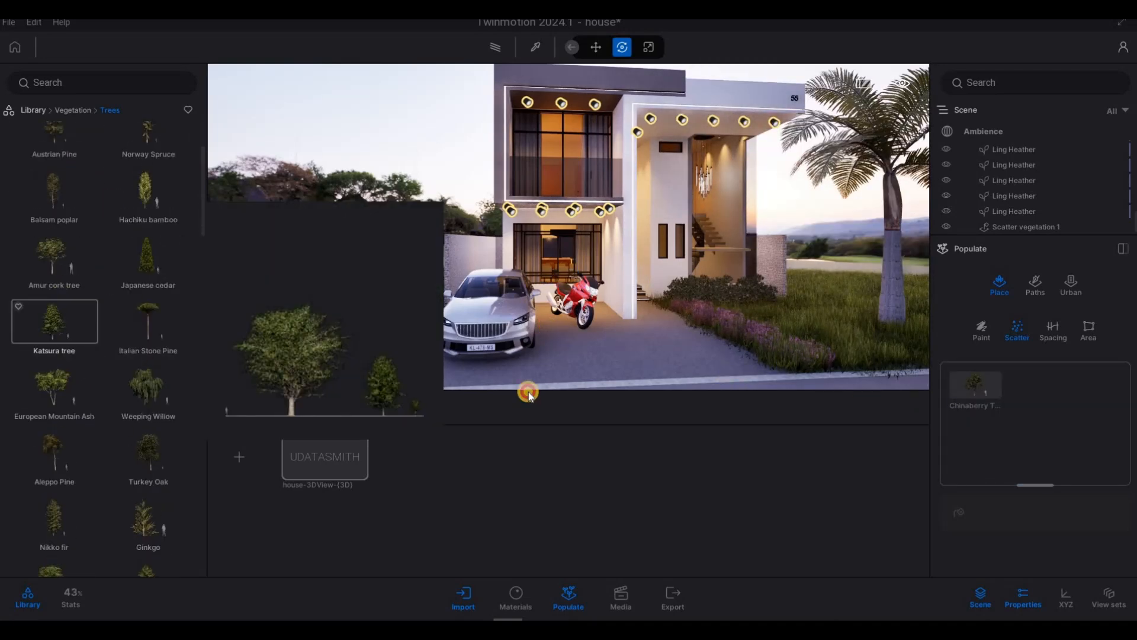
pyautogui.moveTo(984, 425); pyautogui.dragTo(1005, 420)
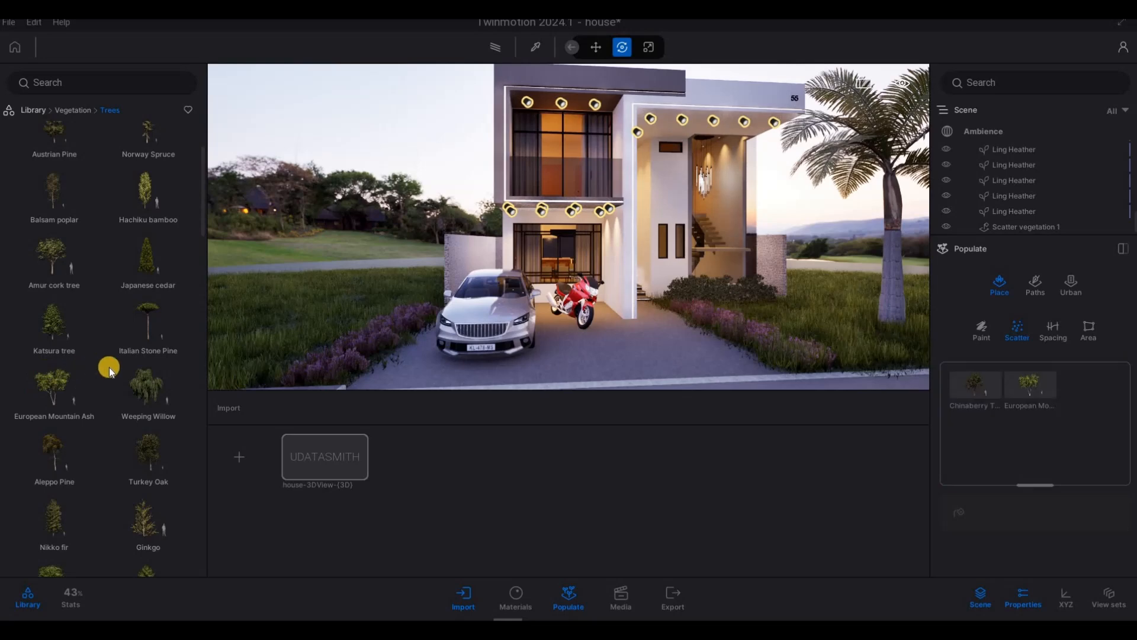
pyautogui.scroll(-4, 84, 381)
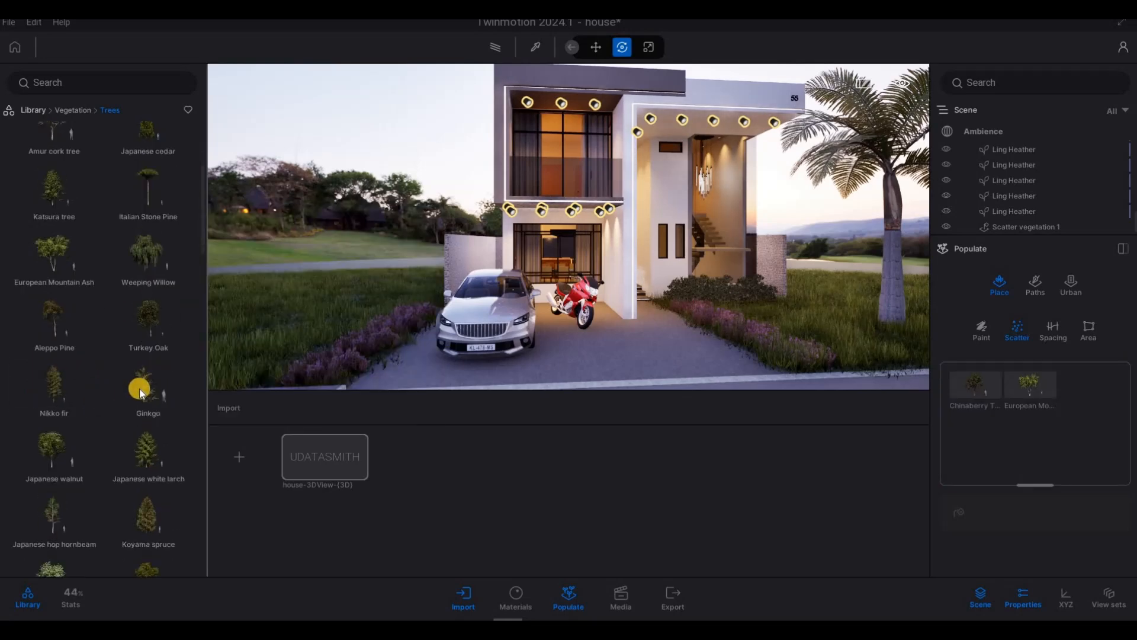
pyautogui.scroll(-2, 70, 415)
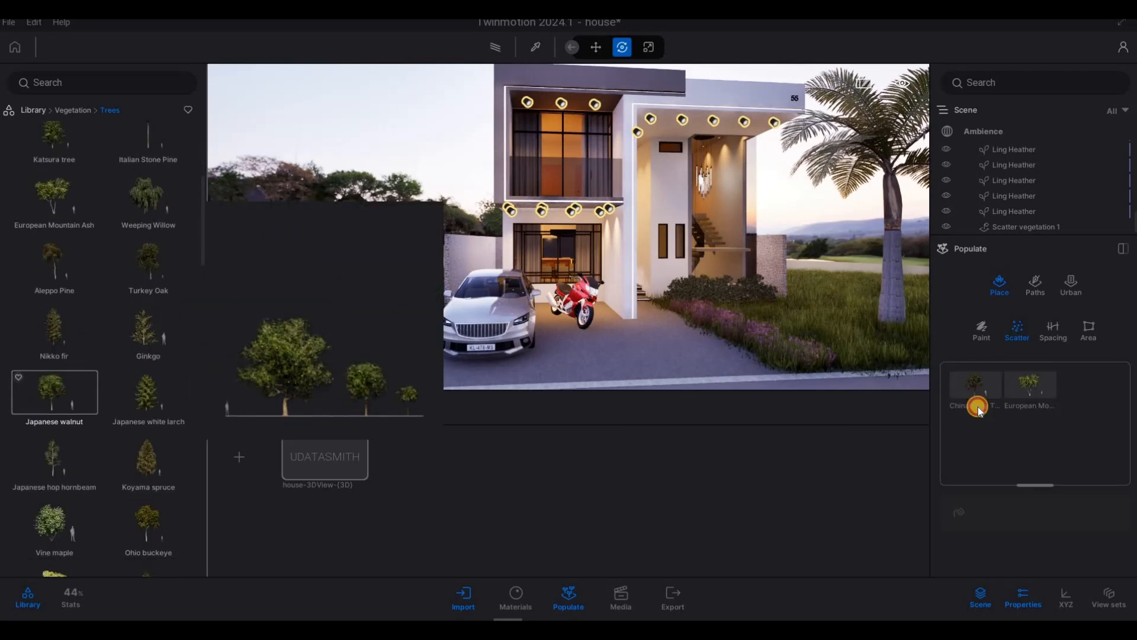
pyautogui.moveTo(978, 407); pyautogui.dragTo(1003, 427)
pyautogui.scroll(-3, 69, 434)
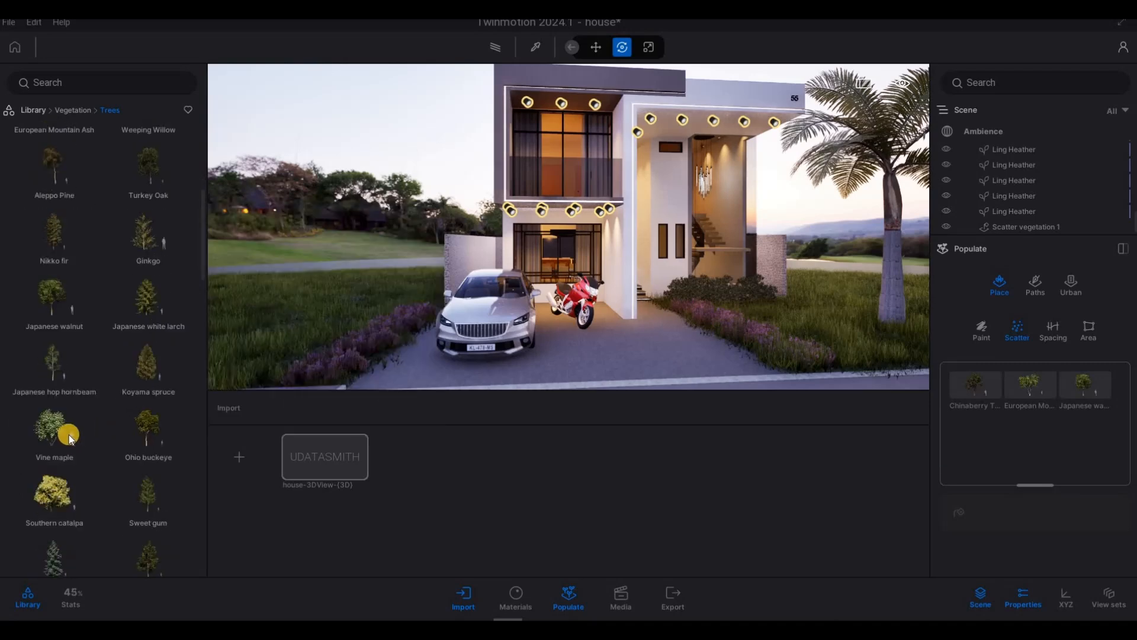
pyautogui.scroll(-2, 69, 438)
pyautogui.moveTo(473, 460); pyautogui.dragTo(1044, 483)
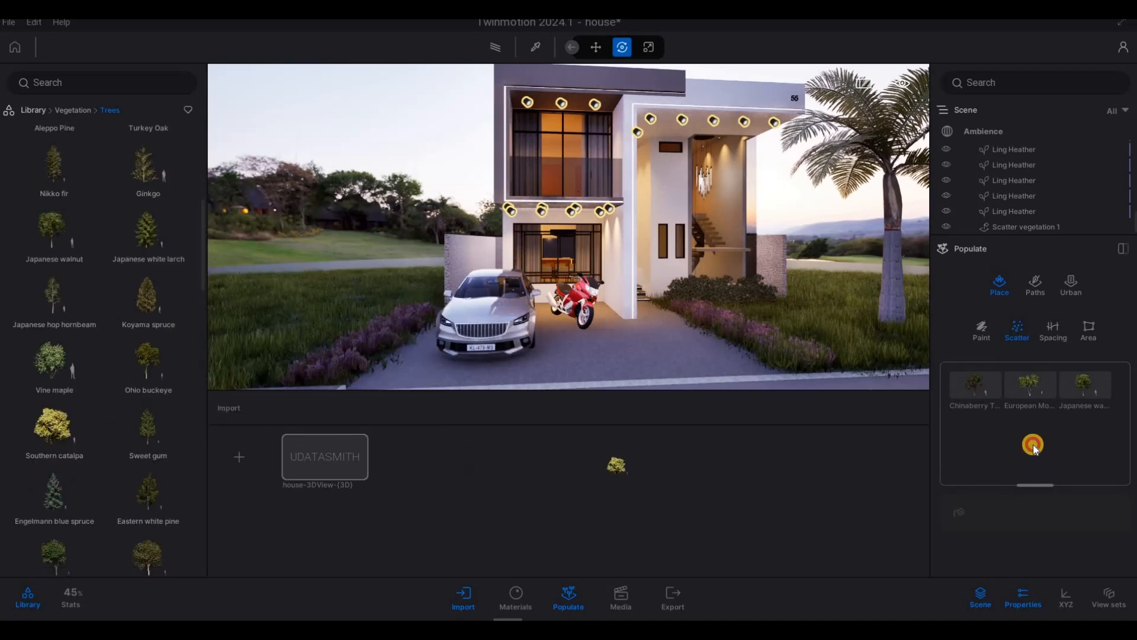
pyautogui.moveTo(1033, 445); pyautogui.dragTo(1032, 445)
# Step: Select all four trees in the scatter set and examine their age and season options and the lawn beside the house
pyautogui.click(974, 390)
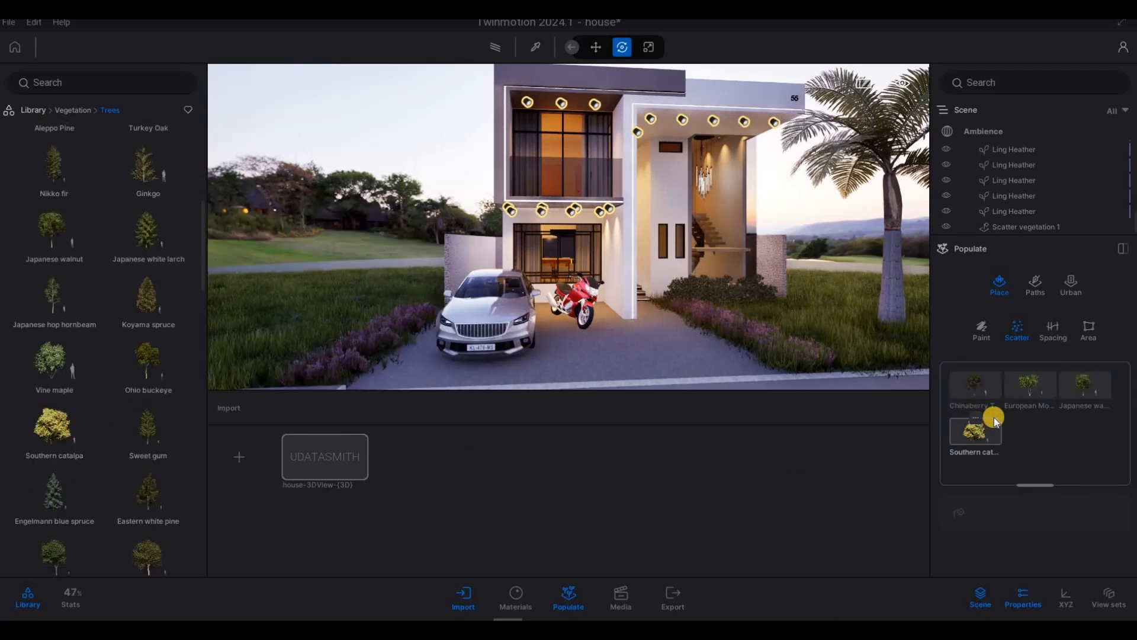
pyautogui.scroll(-5, 1023, 484)
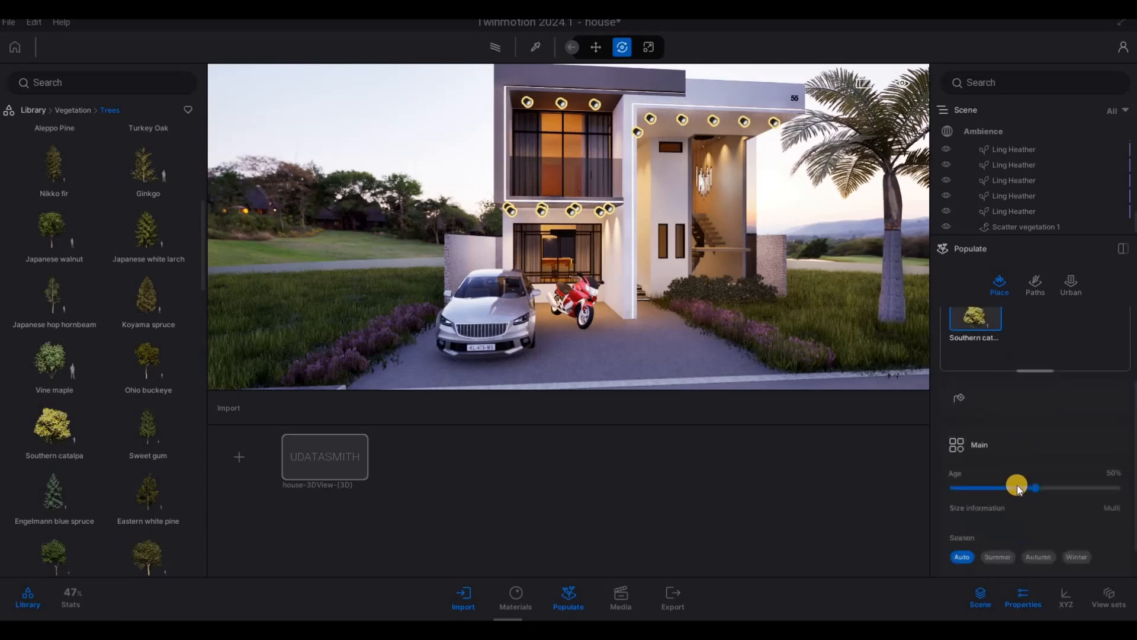
pyautogui.scroll(4, 1020, 409)
pyautogui.press('a')
pyautogui.press('a')
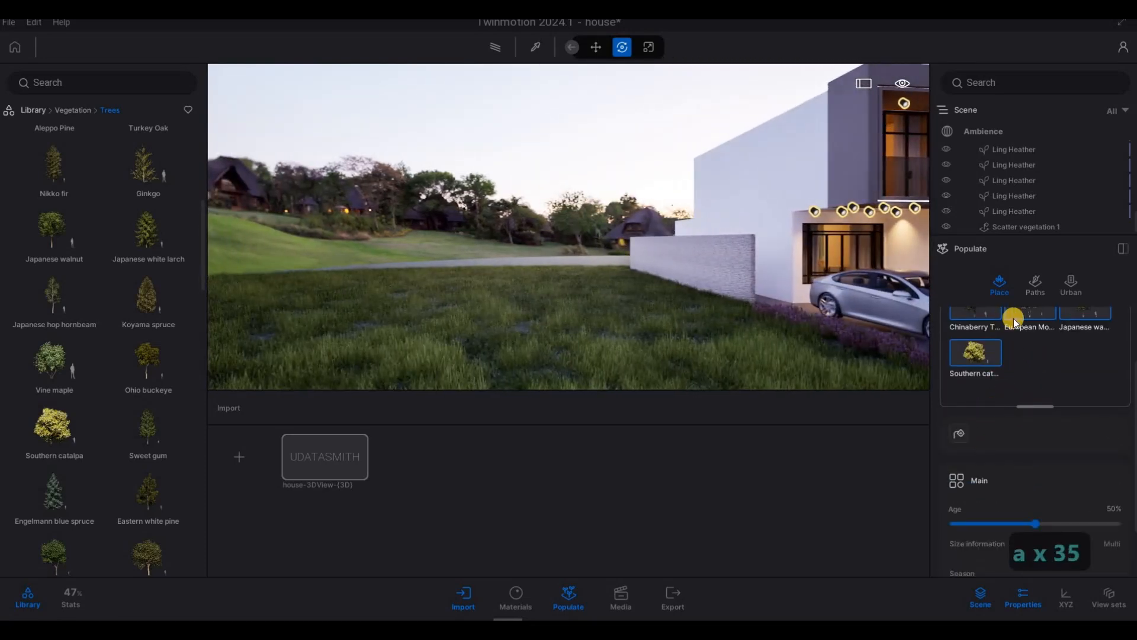
pyautogui.scroll(3, 1008, 355)
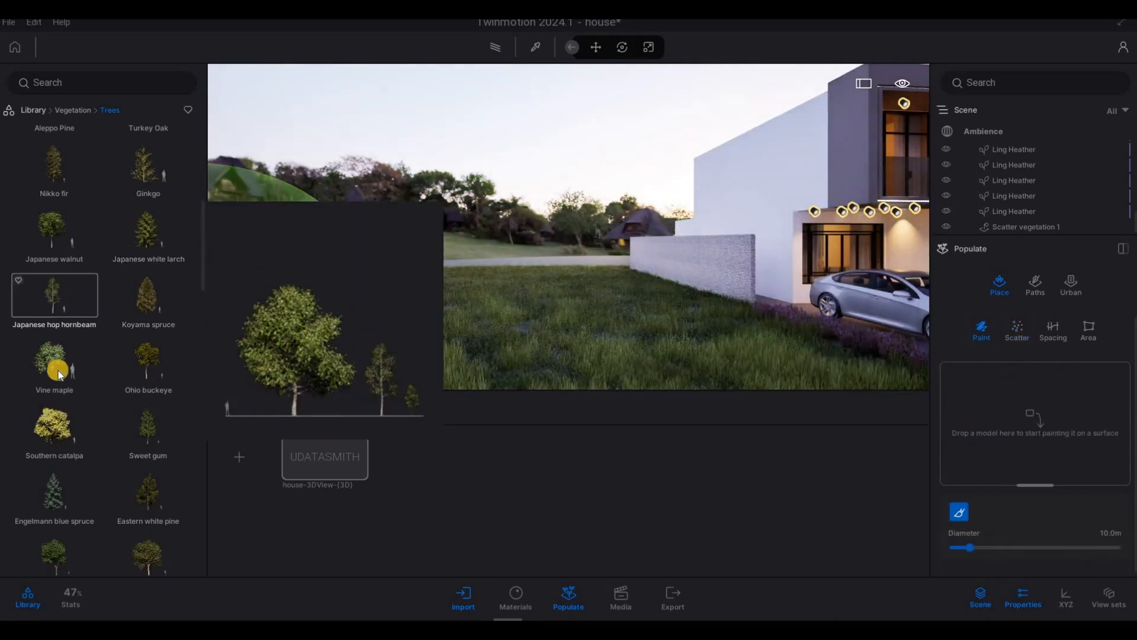
# Step: Start a paint vegetation set with Southern catalpa and European Mountain Ash
pyautogui.scroll(1, 55, 405)
pyautogui.moveTo(56, 405)
pyautogui.mouseDown()
pyautogui.moveTo(573, 404)
pyautogui.moveTo(95, 399)
pyautogui.mouseUp()
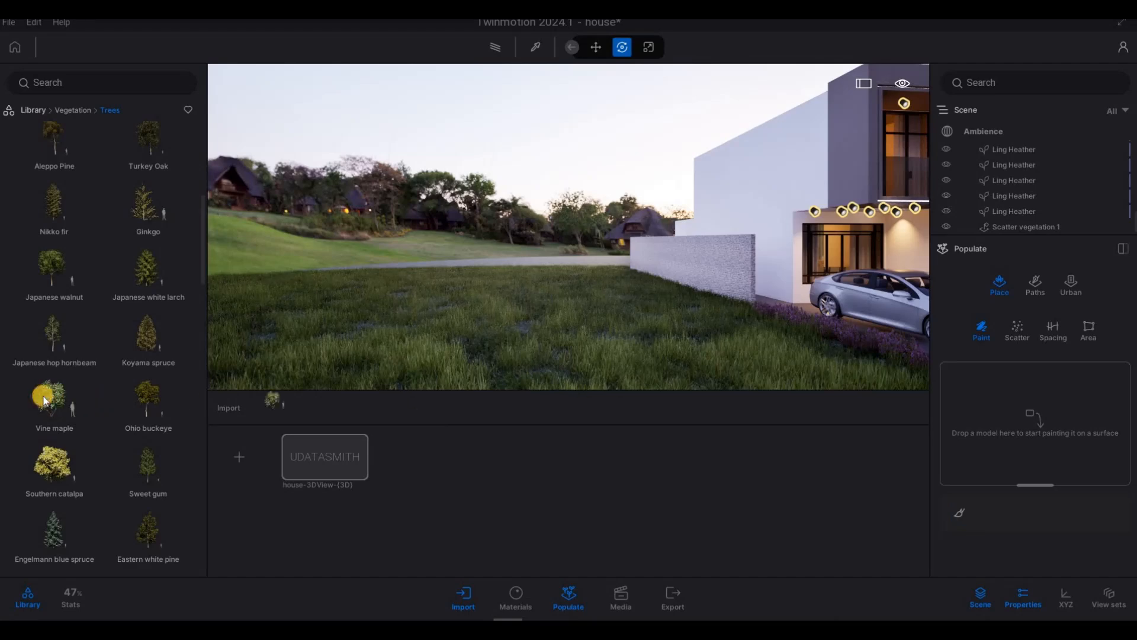
pyautogui.moveTo(52, 457); pyautogui.dragTo(976, 408)
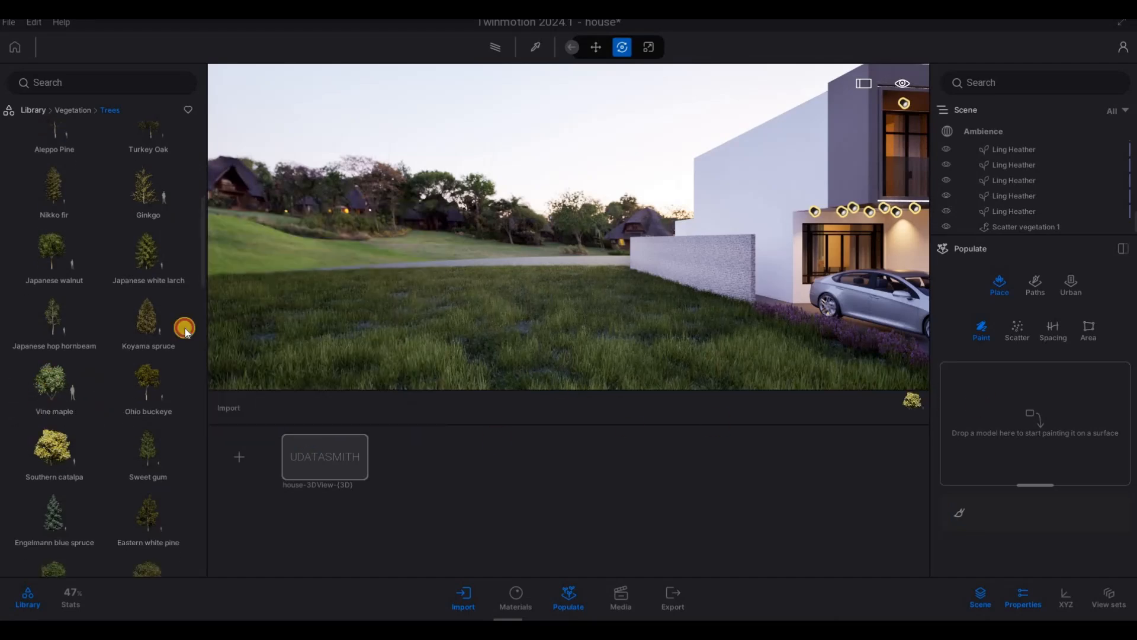
pyautogui.scroll(4, 147, 317)
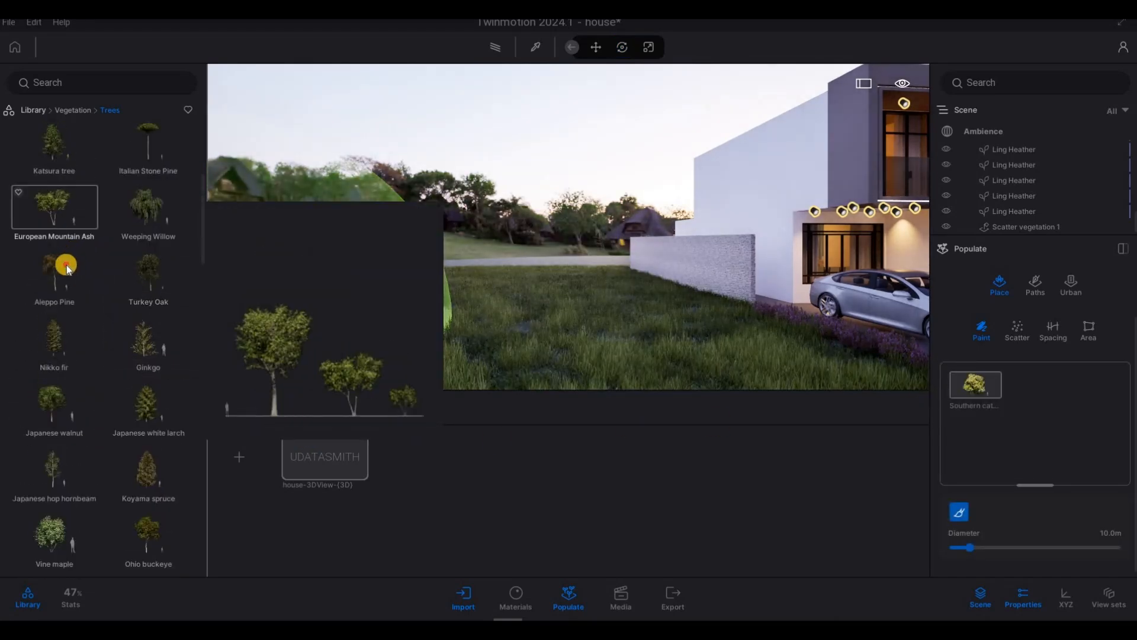
pyautogui.scroll(1, 66, 267)
pyautogui.moveTo(66, 266); pyautogui.dragTo(1030, 427)
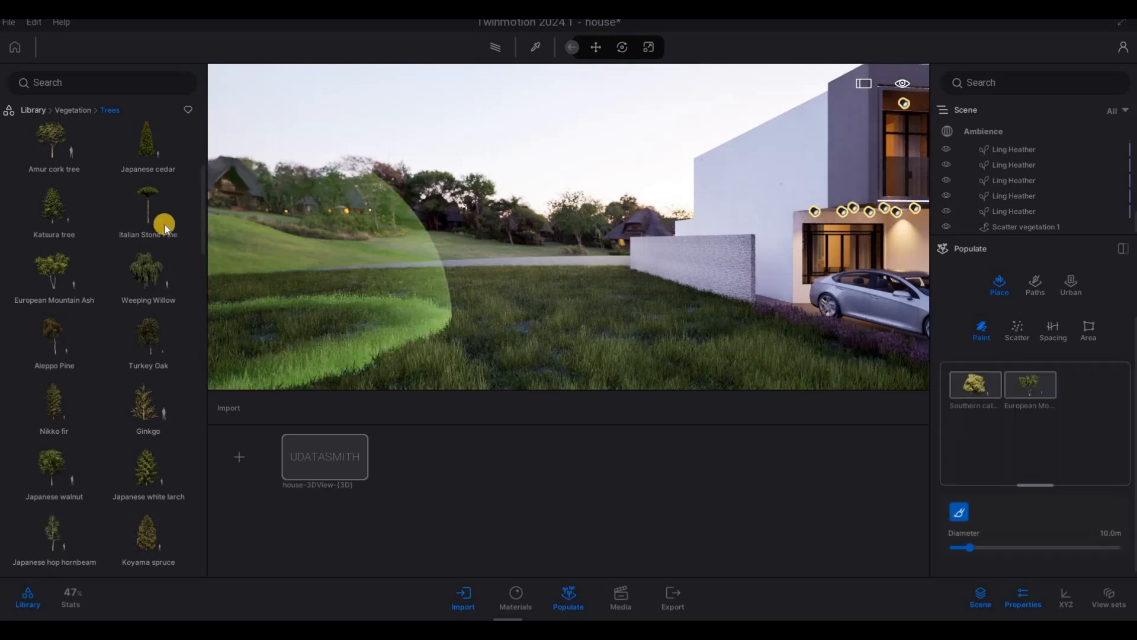
# Step: Add Littleleaf Linden, Chinaberry Tree, Indian Sandalwood and Weeping Willow to the paint set
pyautogui.scroll(4, 109, 233)
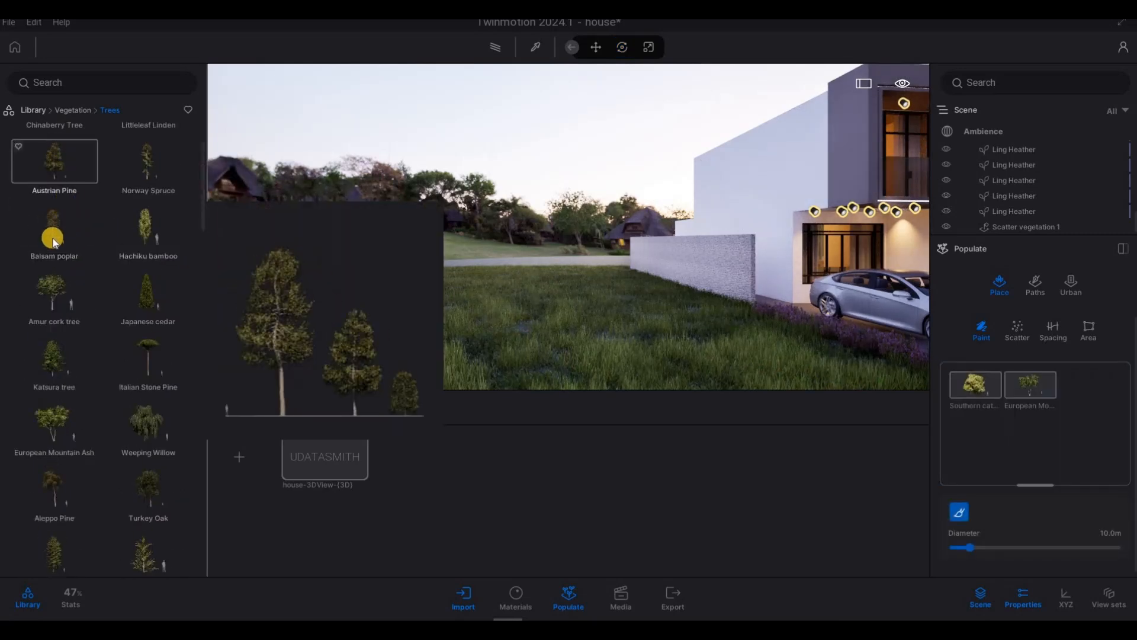
pyautogui.scroll(2, 119, 204)
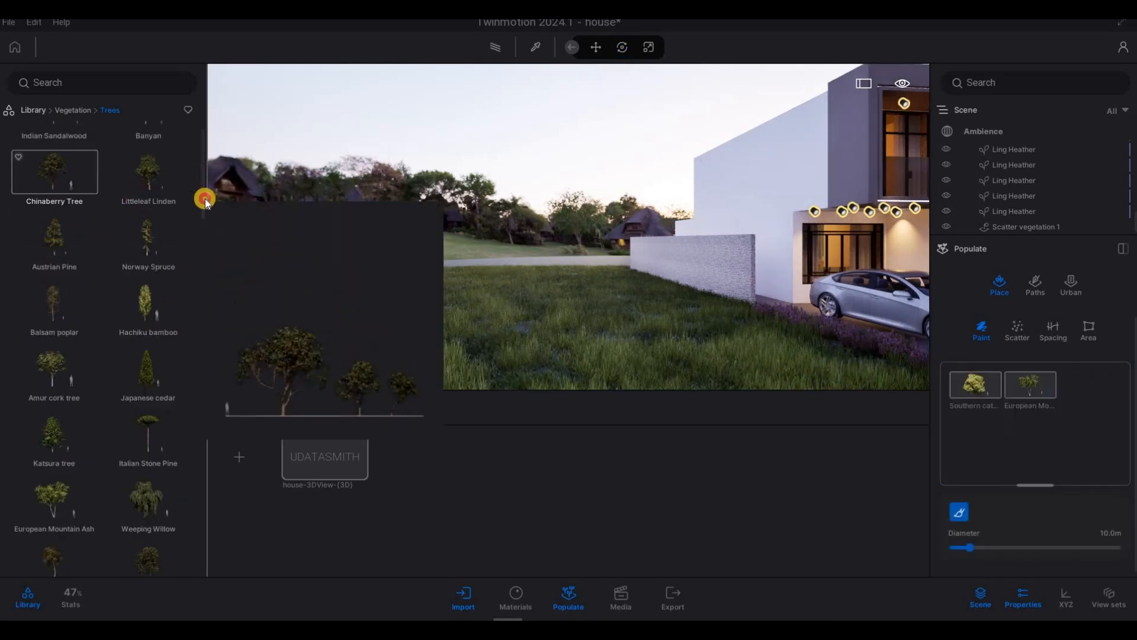
pyautogui.moveTo(954, 409); pyautogui.dragTo(994, 427)
pyautogui.moveTo(75, 196); pyautogui.dragTo(1017, 442)
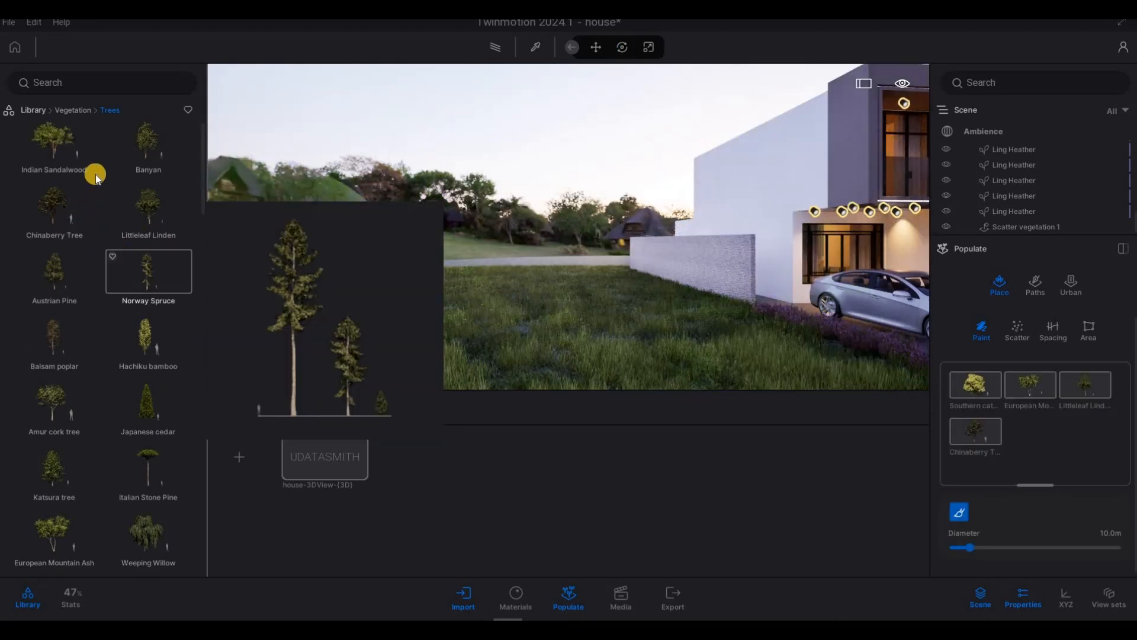
pyautogui.moveTo(78, 157); pyautogui.dragTo(1031, 441)
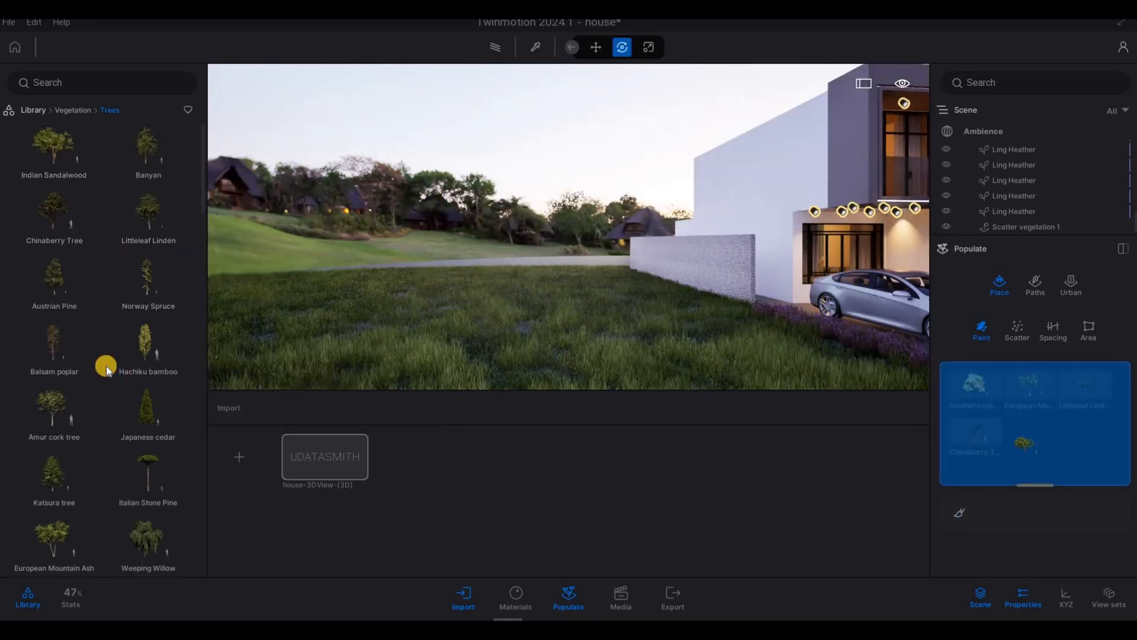
pyautogui.scroll(-2, 145, 449)
pyautogui.moveTo(1001, 506); pyautogui.dragTo(1013, 455)
# Step: Select all six trees in the paint set and set their density to 100%
pyautogui.moveTo(972, 393); pyautogui.dragTo(973, 392)
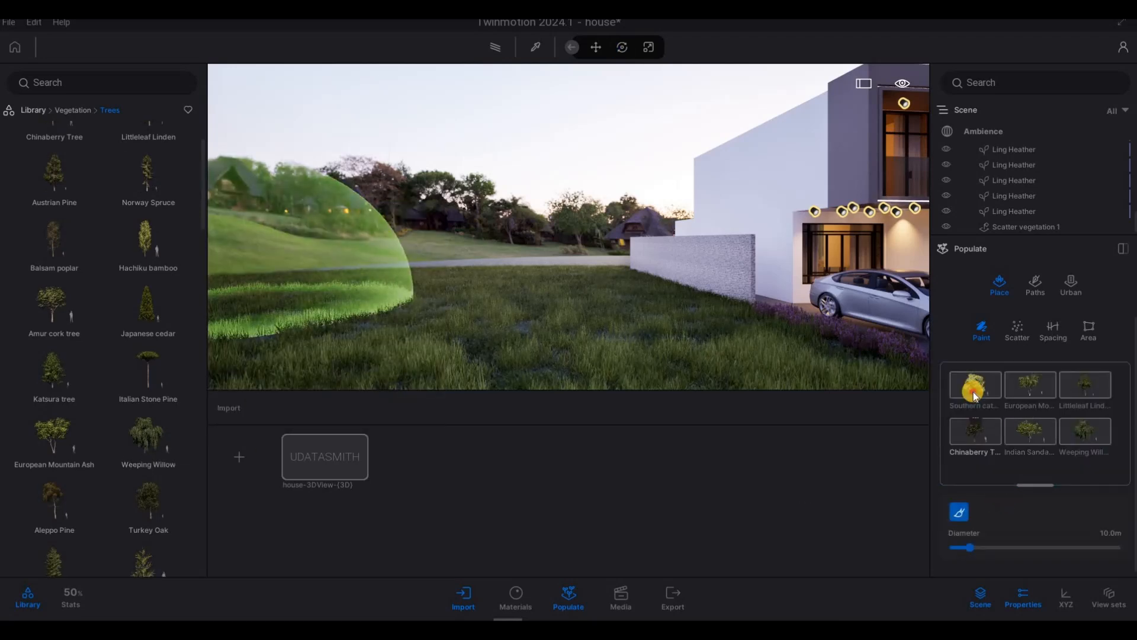
pyautogui.click(1070, 432)
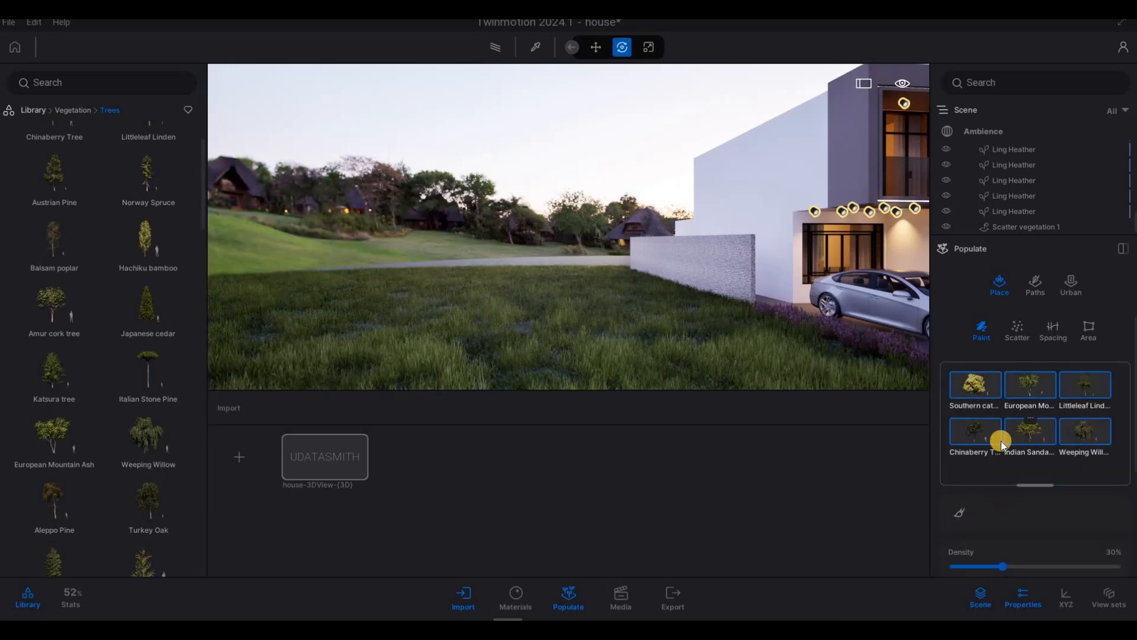
pyautogui.scroll(-3, 1001, 441)
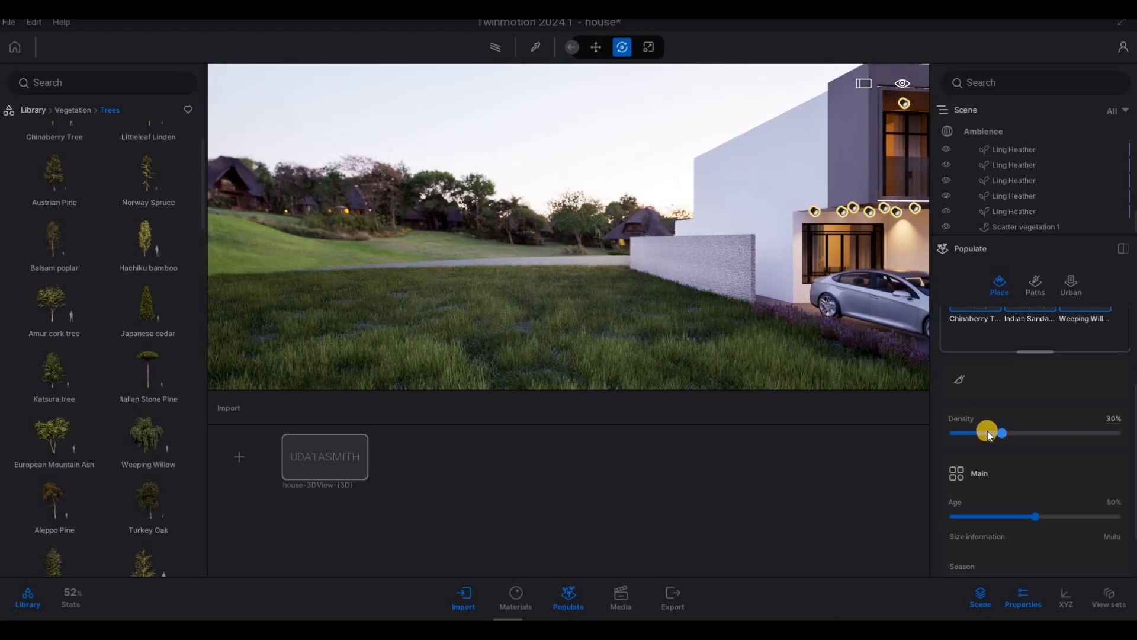
pyautogui.moveTo(987, 434); pyautogui.dragTo(1118, 433)
pyautogui.scroll(-1, 958, 375)
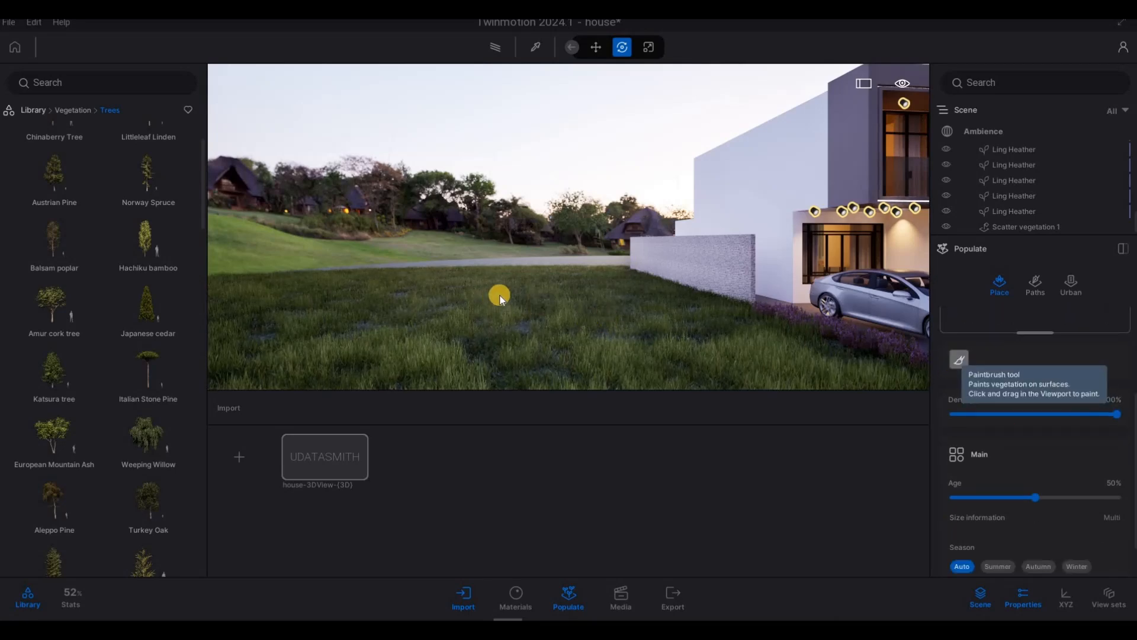
# Step: Paint the tree mix with the 10 m brush on the ground beside the house, near the boundary wall
pyautogui.press('a')
pyautogui.press('w')
pyautogui.press('q')
pyautogui.press('q')
pyautogui.press('q')
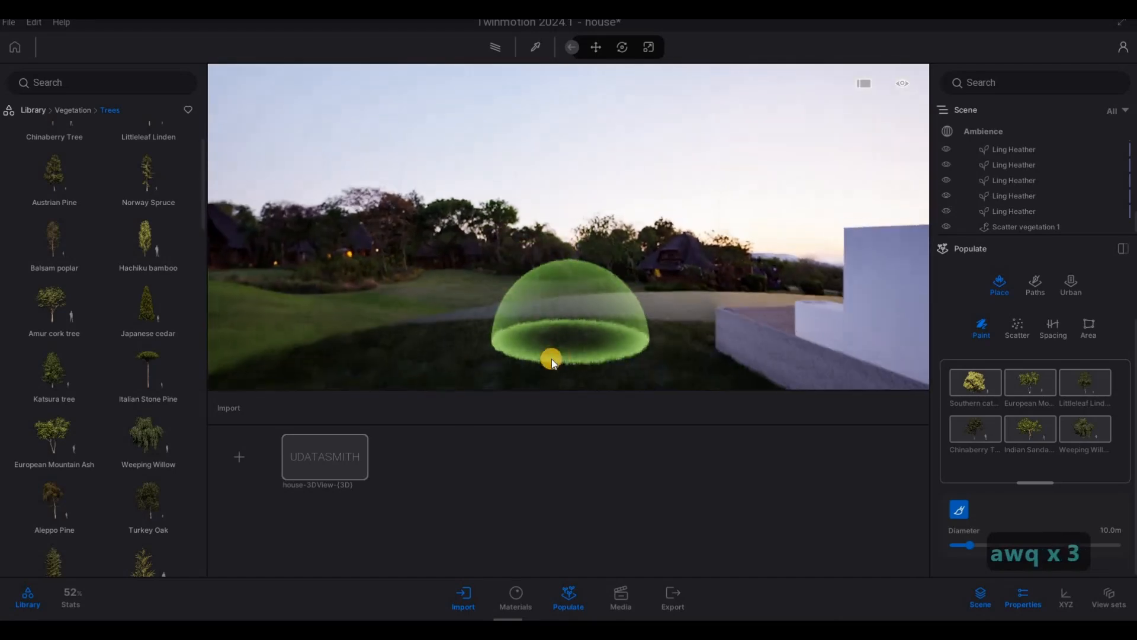
pyautogui.press('s')
pyautogui.press('s')
pyautogui.press('s')
pyautogui.moveTo(468, 365)
pyautogui.mouseDown()
pyautogui.moveTo(440, 347)
pyautogui.moveTo(389, 371)
pyautogui.moveTo(362, 356)
pyautogui.moveTo(525, 330)
pyautogui.moveTo(368, 347)
pyautogui.moveTo(515, 297)
pyautogui.moveTo(513, 325)
pyautogui.moveTo(473, 355)
pyautogui.moveTo(508, 354)
pyautogui.mouseUp()
# Step: Examine the painted trees from farther back and from above the house roof
pyautogui.press('s')
pyautogui.press('s')
pyautogui.press('s')
pyautogui.press('s')
pyautogui.press('s')
pyautogui.press('s')
pyautogui.press('s')
pyautogui.press('s')
pyautogui.press('s')
pyautogui.press('s')
pyautogui.press('d')
pyautogui.press('s')
pyautogui.press('a')
pyautogui.press('a')
pyautogui.press('a')
pyautogui.press('a')
pyautogui.press('a')
pyautogui.press('a')
pyautogui.press('s')
pyautogui.press('d')
pyautogui.press('d')
pyautogui.press('d')
pyautogui.press('d')
pyautogui.press('d')
pyautogui.press('d')
pyautogui.press('d')
pyautogui.press('d')
pyautogui.press('w')
pyautogui.press('w')
pyautogui.press('w')
pyautogui.press('w')
pyautogui.press('w')
pyautogui.press('w')
pyautogui.press('w')
pyautogui.press('w')
pyautogui.press('w')
pyautogui.press('w')
pyautogui.press('q')
pyautogui.press('q')
pyautogui.press('q')
pyautogui.press('q')
pyautogui.press('q')
pyautogui.press('q')
pyautogui.press('q')
pyautogui.press('q')
pyautogui.press('q')
pyautogui.press('q')
pyautogui.press('q')
pyautogui.press('q')
pyautogui.press('q')
pyautogui.press('q')
pyautogui.press('q')
pyautogui.press('q')
pyautogui.press('q')
pyautogui.press('q')
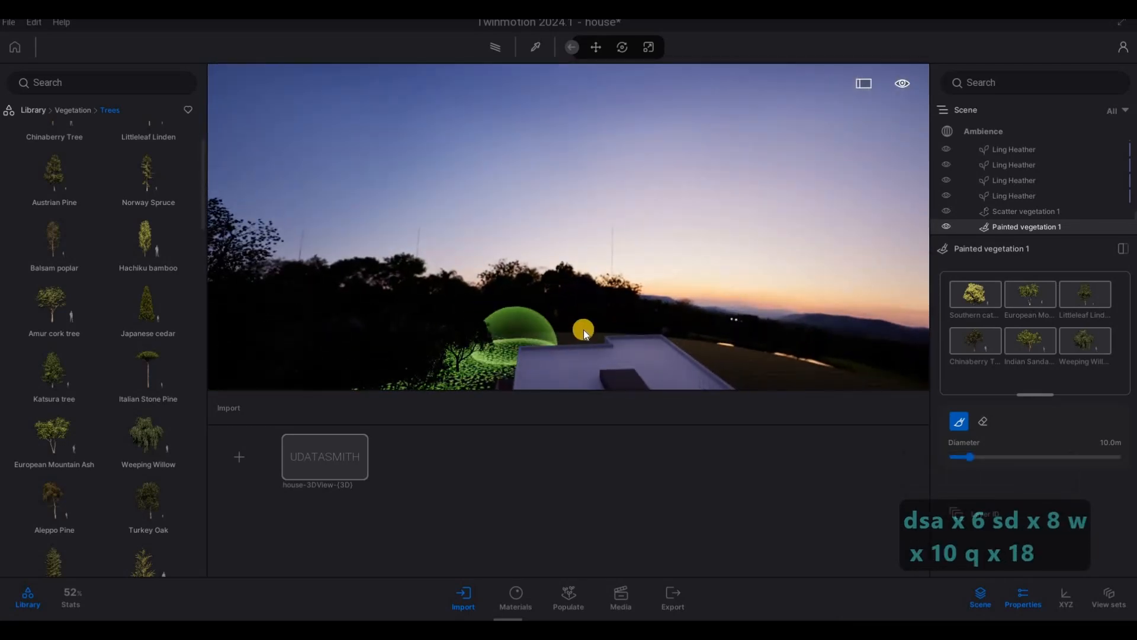
# Step: Try extending the tree painting along the edge of the house roof and undo that stroke
pyautogui.moveTo(584, 329); pyautogui.dragTo(509, 348)
pyautogui.press('d')
pyautogui.press('w')
pyautogui.hotkey('ctrl', 'z')
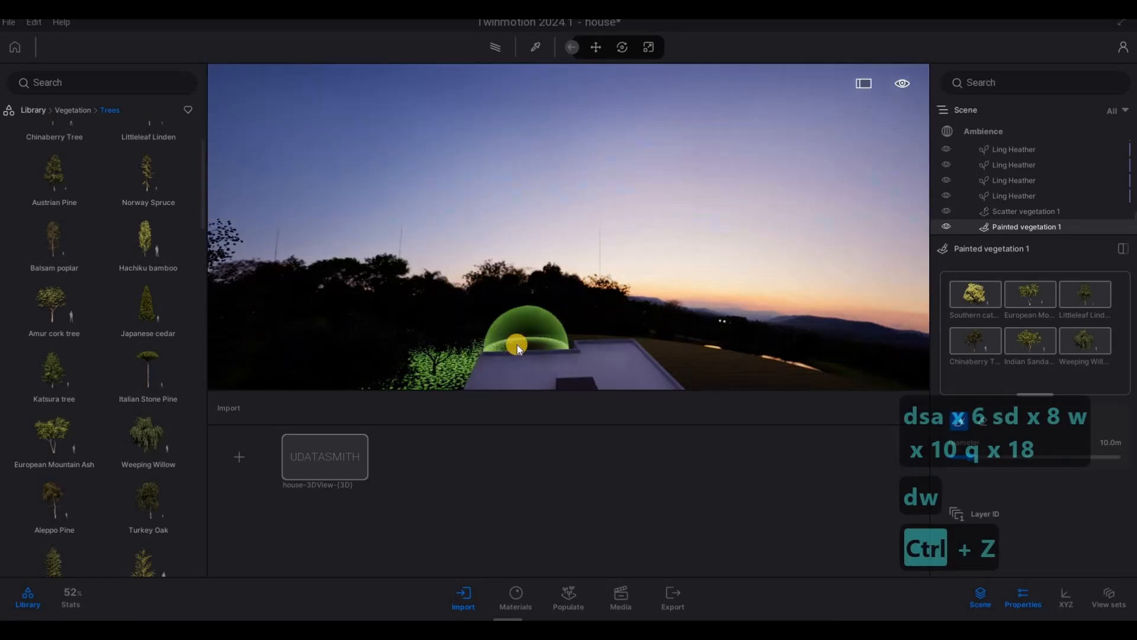
# Step: Move past the house roof to examine the open ground beyond it, beside the already painted trees
pyautogui.press('w')
pyautogui.press('w')
pyautogui.press('w')
pyautogui.press('w')
pyautogui.press('w')
pyautogui.press('w')
pyautogui.press('w')
pyautogui.press('w')
pyautogui.press('w')
pyautogui.press('w')
pyautogui.press('w')
pyautogui.press('w')
pyautogui.press('w')
pyautogui.press('w')
pyautogui.press('w')
pyautogui.press('w')
pyautogui.press('w')
pyautogui.press('d')
pyautogui.press('w')
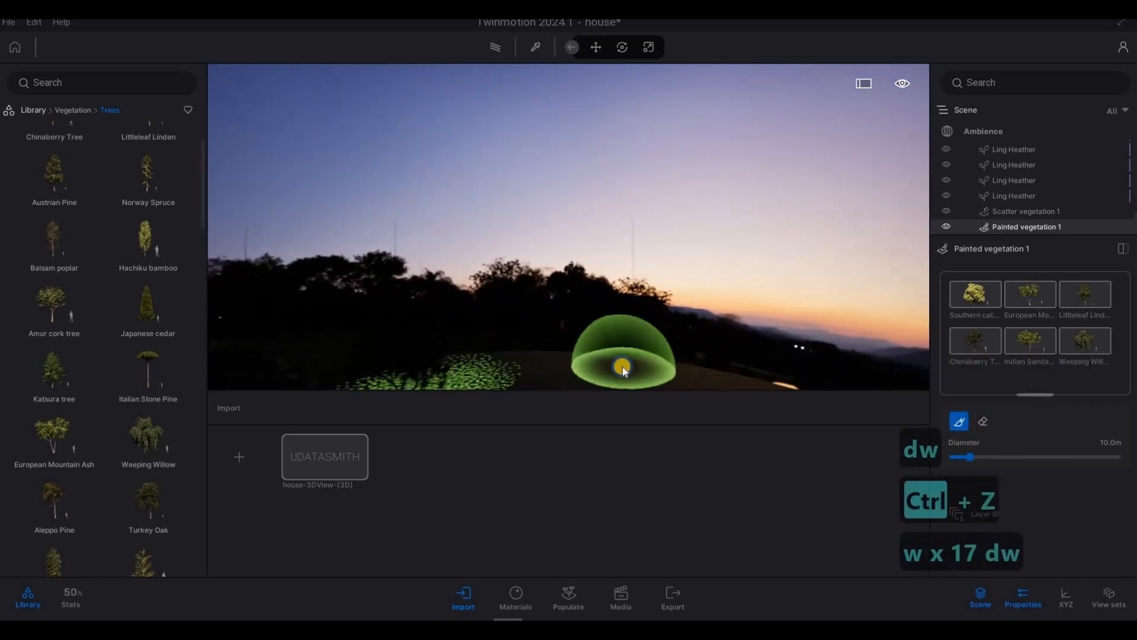
# Step: Extend the painted tree mix with the 10 m brush across the open ground beyond the house
pyautogui.moveTo(622, 367)
pyautogui.mouseDown()
pyautogui.moveTo(393, 336)
pyautogui.moveTo(346, 343)
pyautogui.moveTo(579, 364)
pyautogui.moveTo(518, 367)
pyautogui.moveTo(542, 372)
pyautogui.moveTo(585, 349)
pyautogui.moveTo(549, 365)
pyautogui.moveTo(570, 355)
pyautogui.moveTo(563, 347)
pyautogui.moveTo(585, 346)
pyautogui.moveTo(561, 327)
pyautogui.moveTo(576, 309)
pyautogui.moveTo(564, 345)
pyautogui.moveTo(525, 328)
pyautogui.moveTo(363, 310)
pyautogui.moveTo(401, 339)
pyautogui.mouseUp()
pyautogui.press('s')
pyautogui.press('a')
pyautogui.press('s')
pyautogui.press('d')
pyautogui.press('d')
pyautogui.press('d')
pyautogui.press('d')
pyautogui.press('d')
# Step: Examine the painted trees around the house from farther back, viewing the house front and the ground beside the road
pyautogui.press('s')
pyautogui.press('s')
pyautogui.press('s')
pyautogui.press('s')
pyautogui.press('s')
pyautogui.press('s')
pyautogui.press('s')
pyautogui.press('s')
pyautogui.press('s')
pyautogui.press('s')
pyautogui.press('s')
pyautogui.press('s')
pyautogui.press('s')
pyautogui.press('s')
pyautogui.press('s')
pyautogui.press('s')
pyautogui.press('s')
pyautogui.press('s')
pyautogui.press('s')
pyautogui.press('s')
pyautogui.press('a')
pyautogui.press('a')
pyautogui.press('a')
pyautogui.press('a')
pyautogui.press('a')
pyautogui.press('a')
pyautogui.press('a')
pyautogui.press('a')
pyautogui.press('a')
pyautogui.press('a')
pyautogui.press('a')
pyautogui.press('a')
pyautogui.press('a')
pyautogui.press('a')
pyautogui.press('d')
pyautogui.press('d')
pyautogui.press('d')
pyautogui.press('d')
pyautogui.press('d')
pyautogui.press('d')
pyautogui.press('d')
pyautogui.press('d')
pyautogui.press('d')
pyautogui.press('d')
pyautogui.press('d')
pyautogui.press('d')
pyautogui.press('d')
pyautogui.press('d')
pyautogui.press('d')
pyautogui.press('d')
pyautogui.press('d')
pyautogui.press('d')
pyautogui.press('d')
pyautogui.press('d')
pyautogui.press('s')
pyautogui.press('a')
pyautogui.press('d')
pyautogui.press('d')
pyautogui.press('d')
pyautogui.press('d')
pyautogui.press('d')
pyautogui.press('d')
pyautogui.press('d')
pyautogui.press('d')
pyautogui.press('d')
pyautogui.press('d')
pyautogui.press('d')
pyautogui.press('d')
pyautogui.press('d')
pyautogui.press('s')
pyautogui.press('a')
pyautogui.press('s')
pyautogui.press('a')
pyautogui.press('s')
pyautogui.press('a')
pyautogui.press('w')
pyautogui.press('a')
pyautogui.press('a')
pyautogui.press('a')
pyautogui.press('a')
pyautogui.press('a')
pyautogui.press('a')
pyautogui.press('a')
pyautogui.press('a')
pyautogui.press('a')
pyautogui.press('a')
pyautogui.press('a')
pyautogui.press('a')
pyautogui.press('a')
pyautogui.press('a')
pyautogui.press('a')
pyautogui.press('a')
pyautogui.press('a')
pyautogui.press('a')
pyautogui.press('a')
pyautogui.press('a')
pyautogui.press('w')
pyautogui.press('w')
pyautogui.press('w')
pyautogui.press('w')
pyautogui.press('w')
pyautogui.press('w')
pyautogui.press('w')
pyautogui.press('w')
pyautogui.press('w')
pyautogui.press('w')
pyautogui.press('w')
pyautogui.press('w')
pyautogui.press('w')
pyautogui.press('w')
pyautogui.press('w')
pyautogui.press('w')
pyautogui.moveTo(402, 340); pyautogui.dragTo(456, 318, button='right')
pyautogui.moveTo(365, 339); pyautogui.dragTo(381, 344, button='right')
pyautogui.press('s')
pyautogui.press('d')
pyautogui.press('d')
pyautogui.press('d')
pyautogui.press('d')
pyautogui.press('d')
pyautogui.press('d')
pyautogui.press('d')
pyautogui.press('d')
pyautogui.press('d')
pyautogui.press('d')
pyautogui.press('d')
pyautogui.press('d')
pyautogui.press('d')
pyautogui.press('d')
pyautogui.press('d')
pyautogui.press('d')
pyautogui.press('d')
pyautogui.press('d')
pyautogui.press('d')
pyautogui.press('d')
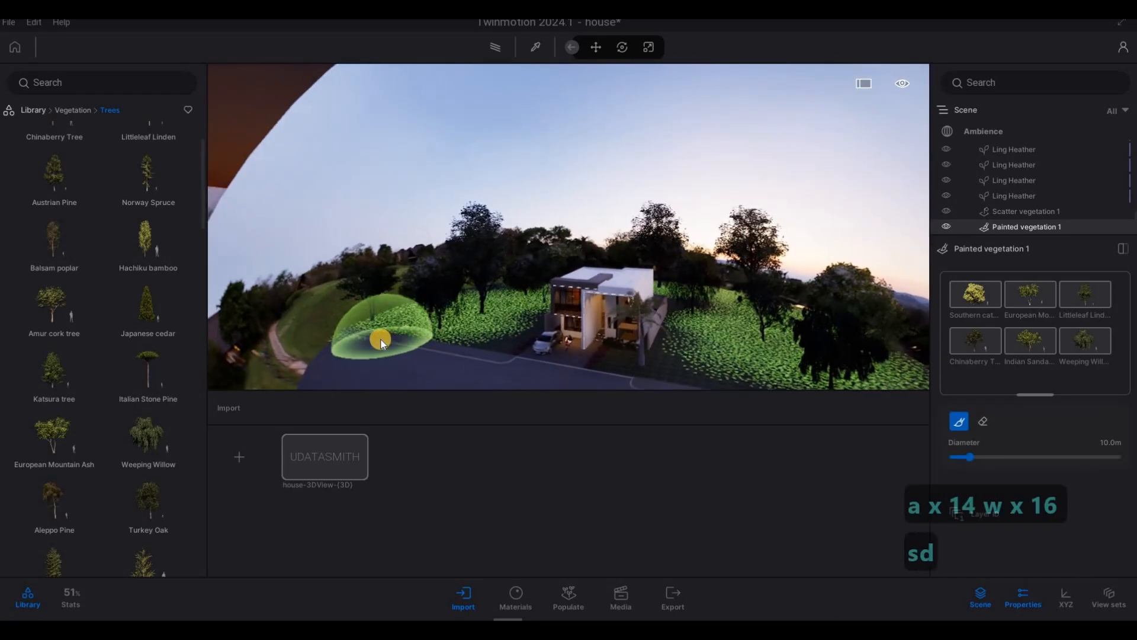
# Step: Paint the tree mix with the 10 m brush over the open ground across the road from the house
pyautogui.press('d')
pyautogui.press('d')
pyautogui.press('d')
pyautogui.press('d')
pyautogui.press('d')
pyautogui.press('d')
pyautogui.press('d')
pyautogui.press('d')
pyautogui.press('d')
pyautogui.press('d')
pyautogui.press('d')
pyautogui.press('d')
pyautogui.press('d')
pyautogui.press('d')
pyautogui.press('d')
pyautogui.press('d')
pyautogui.press('d')
pyautogui.press('d')
pyautogui.press('d')
pyautogui.press('d')
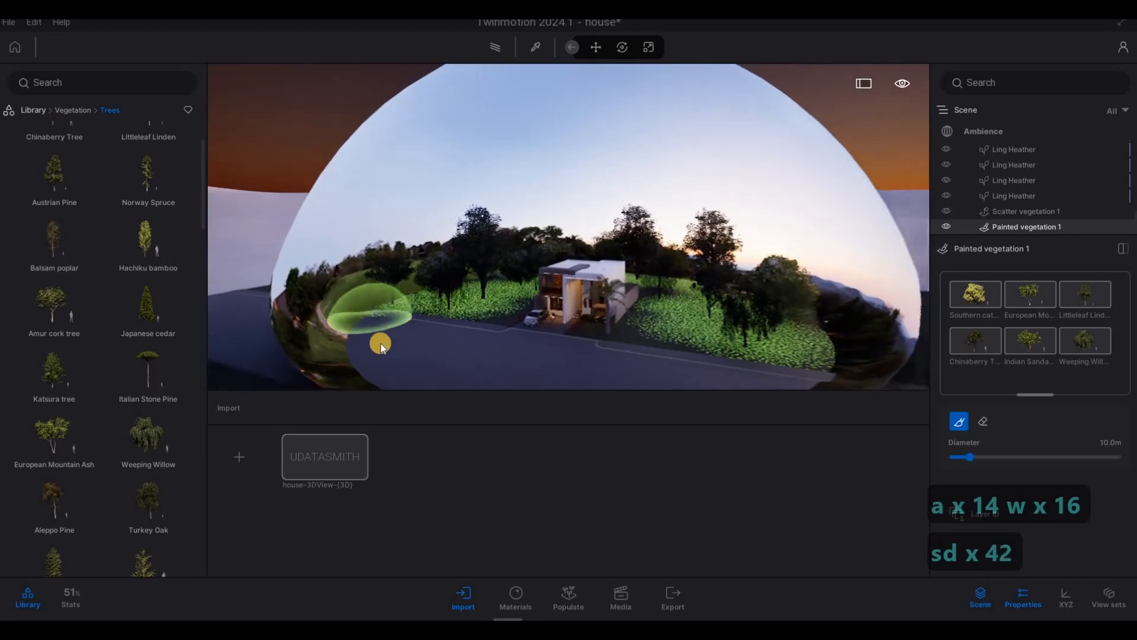
pyautogui.press('a')
pyautogui.press('a')
pyautogui.press('a')
pyautogui.press('a')
pyautogui.press('a')
pyautogui.press('a')
pyautogui.press('a')
pyautogui.press('a')
pyautogui.press('a')
pyautogui.press('a')
pyautogui.moveTo(435, 376)
pyautogui.mouseDown()
pyautogui.moveTo(617, 382)
pyautogui.moveTo(629, 359)
pyautogui.moveTo(554, 345)
pyautogui.moveTo(748, 371)
pyautogui.moveTo(645, 366)
pyautogui.moveTo(282, 284)
pyautogui.moveTo(642, 276)
pyautogui.moveTo(757, 301)
pyautogui.moveTo(507, 283)
pyautogui.mouseUp()
# Step: Examine the painted trees on both sides of the road from high up and far back, beyond the backdrop sphere
pyautogui.press('s')
pyautogui.press('d')
pyautogui.press('d')
pyautogui.press('d')
pyautogui.press('d')
pyautogui.press('d')
pyautogui.press('d')
pyautogui.press('d')
pyautogui.press('d')
pyautogui.press('d')
pyautogui.press('d')
pyautogui.press('d')
pyautogui.press('d')
pyautogui.press('d')
pyautogui.press('d')
pyautogui.press('d')
pyautogui.press('d')
pyautogui.press('d')
pyautogui.press('d')
pyautogui.press('d')
pyautogui.press('d')
pyautogui.press('d')
pyautogui.press('d')
pyautogui.press('d')
pyautogui.press('d')
pyautogui.press('d')
pyautogui.press('d')
pyautogui.press('d')
pyautogui.press('s')
pyautogui.press('s')
pyautogui.press('s')
pyautogui.press('s')
pyautogui.press('s')
pyautogui.press('s')
pyautogui.press('s')
pyautogui.press('s')
pyautogui.press('s')
pyautogui.press('s')
pyautogui.press('s')
pyautogui.press('s')
pyautogui.press('s')
pyautogui.press('s')
pyautogui.press('s')
pyautogui.press('s')
pyautogui.press('s')
pyautogui.press('s')
pyautogui.press('s')
pyautogui.press('s')
pyautogui.press('s')
pyautogui.press('s')
pyautogui.press('s')
pyautogui.press('s')
pyautogui.press('s')
pyautogui.press('s')
pyautogui.press('s')
pyautogui.press('s')
pyautogui.press('s')
pyautogui.press('s')
pyautogui.press('s')
pyautogui.press('s')
pyautogui.press('s')
pyautogui.press('s')
pyautogui.press('s')
pyautogui.press('s')
pyautogui.press('s')
pyautogui.press('s')
pyautogui.press('s')
pyautogui.press('s')
pyautogui.press('d')
pyautogui.press('a')
pyautogui.press('a')
pyautogui.press('a')
pyautogui.press('a')
pyautogui.press('a')
pyautogui.press('a')
pyautogui.press('a')
pyautogui.press('a')
pyautogui.press('a')
pyautogui.press('a')
pyautogui.press('a')
pyautogui.press('a')
pyautogui.press('a')
pyautogui.press('a')
pyautogui.press('a')
pyautogui.press('a')
pyautogui.press('a')
pyautogui.press('a')
pyautogui.press('a')
pyautogui.press('a')
pyautogui.press('a')
pyautogui.press('a')
pyautogui.press('d')
pyautogui.press('w')
pyautogui.press('q')
pyautogui.press('q')
pyautogui.press('q')
pyautogui.press('q')
pyautogui.press('q')
pyautogui.press('q')
pyautogui.press('q')
pyautogui.press('q')
pyautogui.press('q')
pyautogui.press('q')
pyautogui.press('q')
pyautogui.press('q')
pyautogui.press('q')
pyautogui.press('q')
pyautogui.press('q')
pyautogui.press('q')
pyautogui.press('q')
pyautogui.press('q')
pyautogui.press('q')
pyautogui.press('q')
pyautogui.press('a')
pyautogui.press('a')
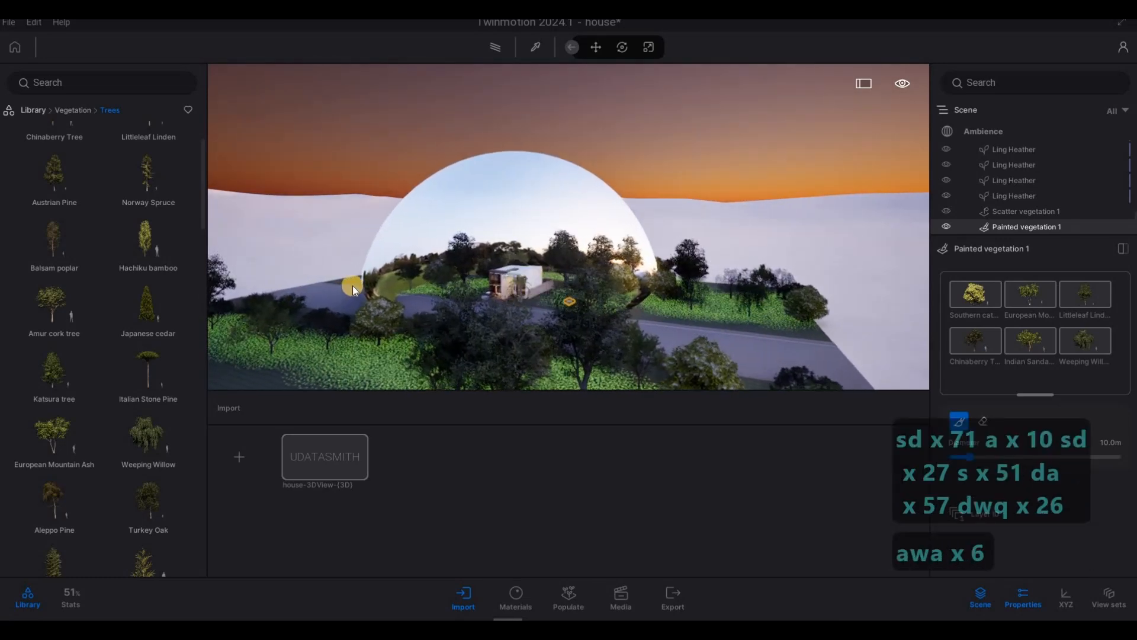
# Step: Extend the painted tree mix along the far end of the ground across the road, using the 10 m brush
pyautogui.press('w')
pyautogui.press('4')
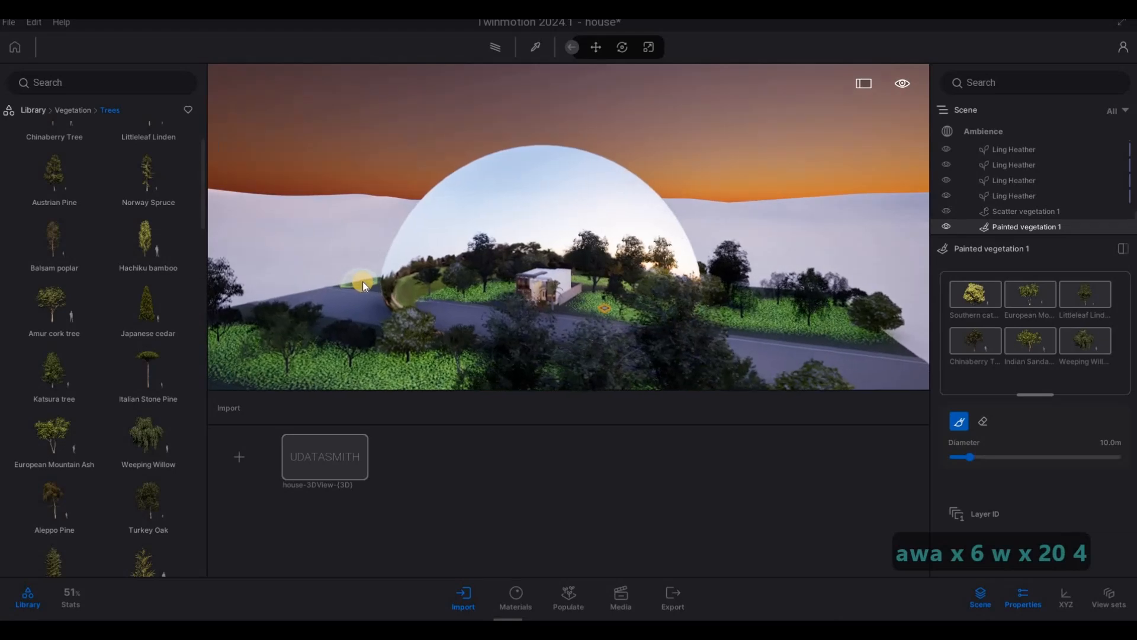
pyautogui.press('5')
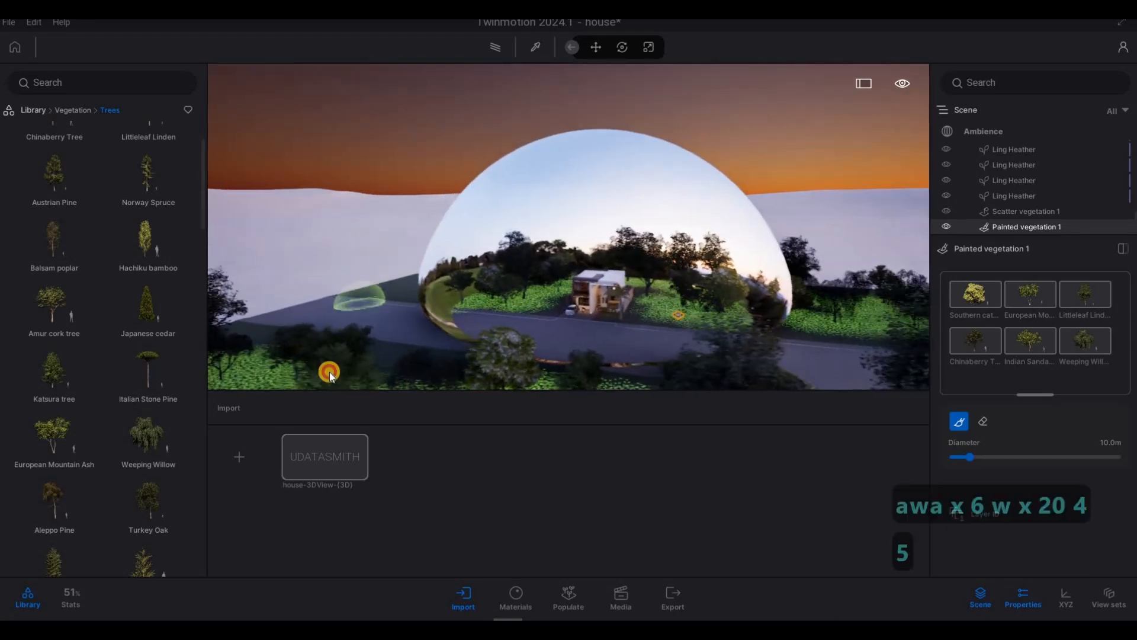
pyautogui.click(372, 371)
# Step: Fill the remaining bare ground on the house's side of the road with the painted tree mix and end the painting
pyautogui.press('w')
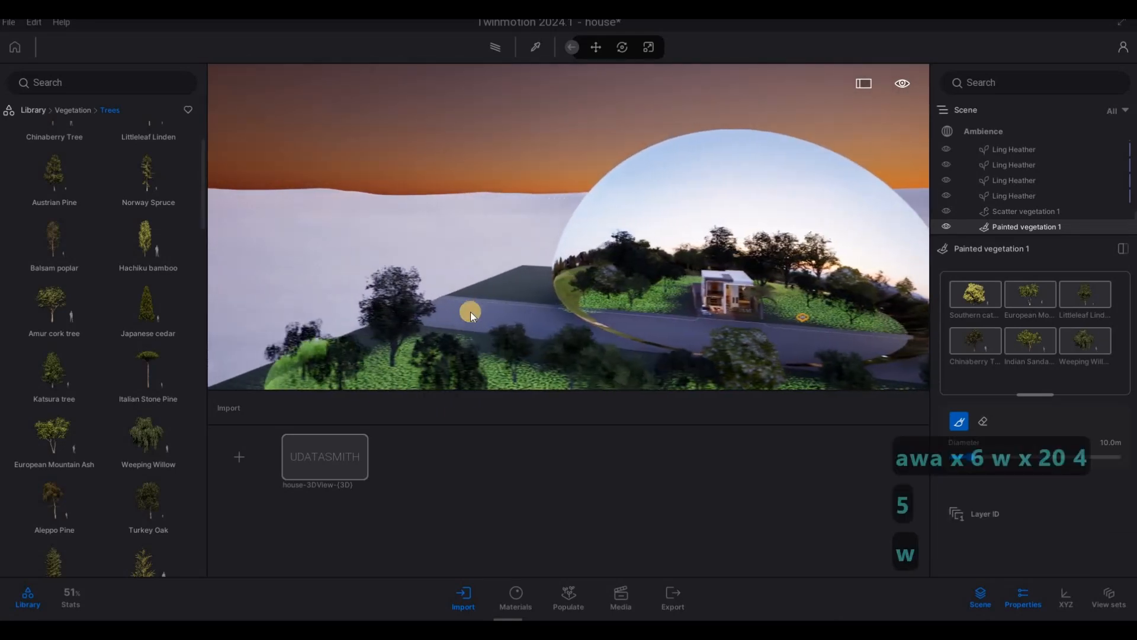
pyautogui.press('a')
pyautogui.moveTo(638, 293)
pyautogui.mouseDown()
pyautogui.moveTo(585, 316)
pyautogui.moveTo(525, 302)
pyautogui.moveTo(617, 320)
pyautogui.moveTo(628, 280)
pyautogui.moveTo(656, 279)
pyautogui.mouseUp()
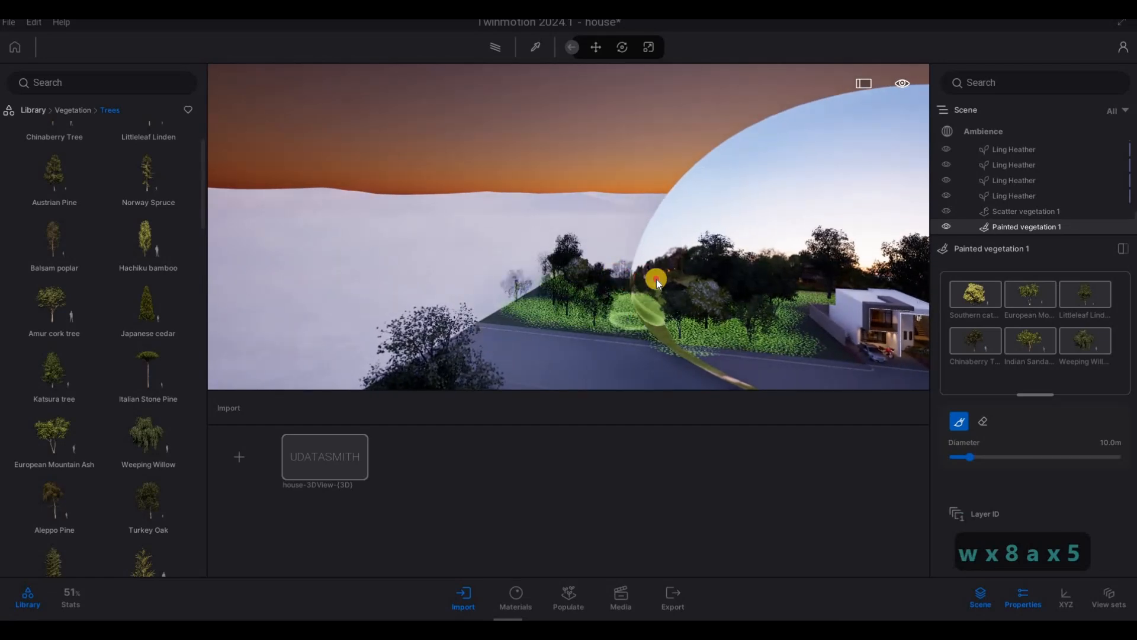
pyautogui.press('Escape')
pyautogui.press('Escape')
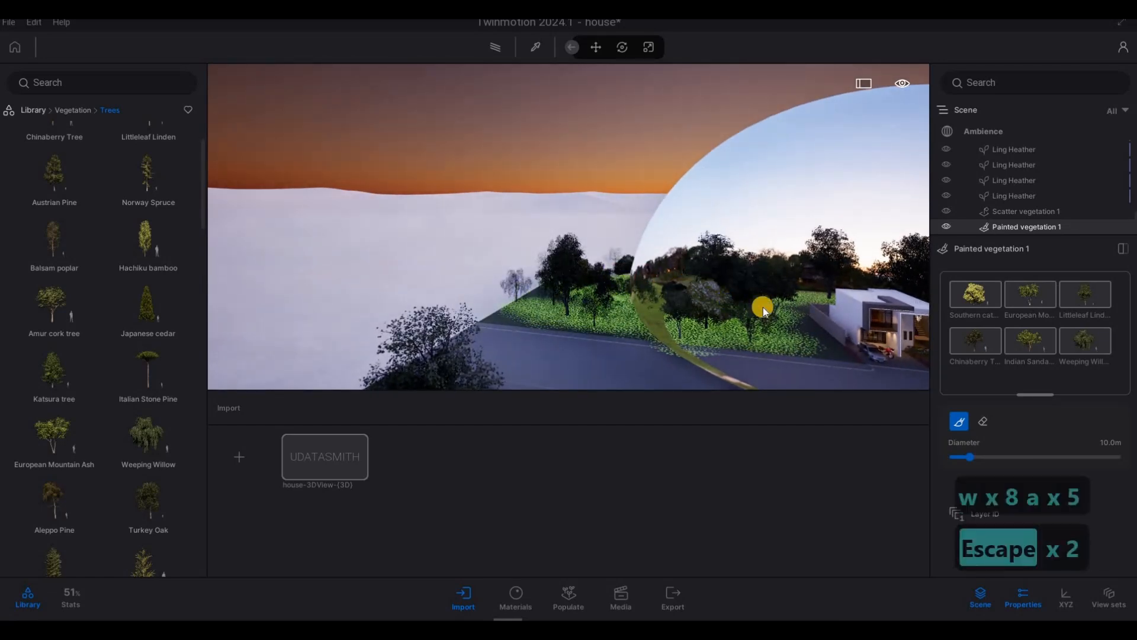
# Step: Examine the house and the painted trees around it from above, back inside the backdrop sphere
pyautogui.press('w')
pyautogui.press('w')
pyautogui.press('w')
pyautogui.press('w')
pyautogui.press('w')
pyautogui.press('w')
pyautogui.press('w')
pyautogui.press('w')
pyautogui.press('w')
pyautogui.press('a')
pyautogui.press('a')
pyautogui.press('a')
pyautogui.press('a')
pyautogui.press('a')
pyautogui.press('a')
pyautogui.press('a')
pyautogui.press('a')
pyautogui.press('a')
pyautogui.press('a')
pyautogui.press('a')
pyautogui.press('a')
pyautogui.press('a')
pyautogui.press('a')
pyautogui.press('a')
pyautogui.press('a')
pyautogui.press('a')
pyautogui.press('a')
pyautogui.press('a')
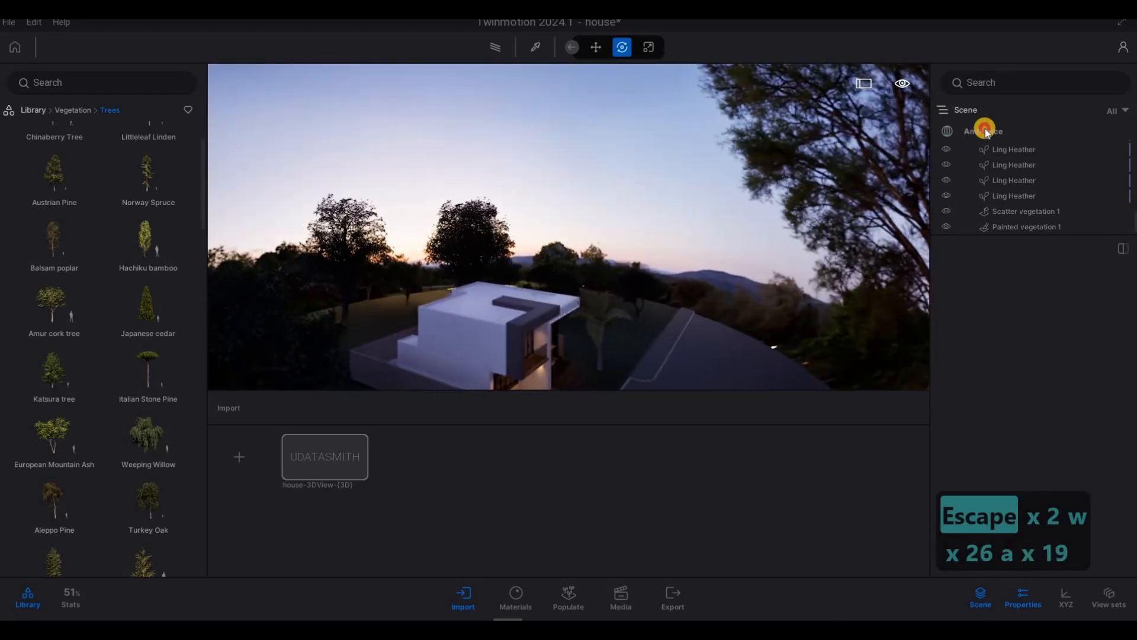
# Step: Enlarge the Sunset Fairway HDRI backdrop in the Ambience environment settings to a size of 152.5 m
pyautogui.click(985, 130)
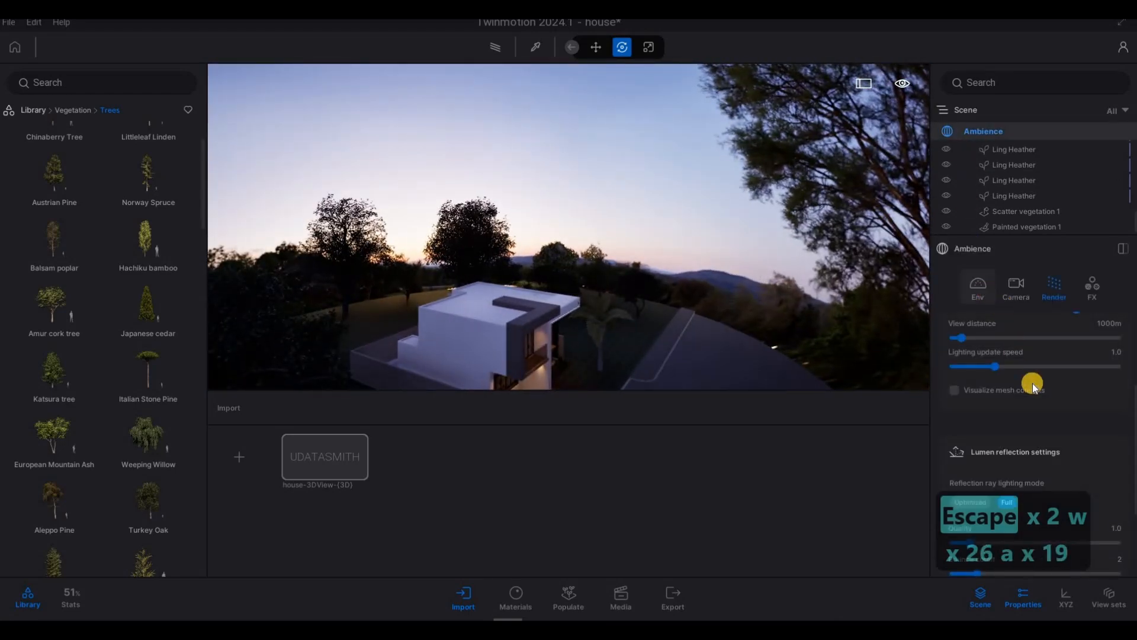
pyautogui.scroll(10, 1047, 405)
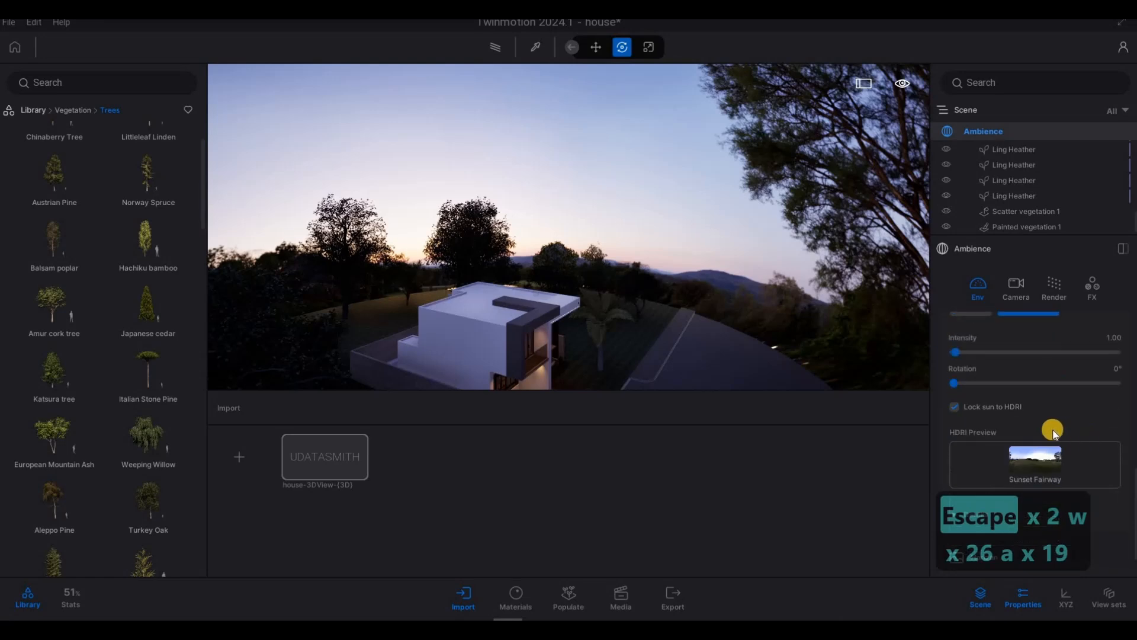
pyautogui.scroll(1, 1028, 427)
pyautogui.scroll(-2, 996, 446)
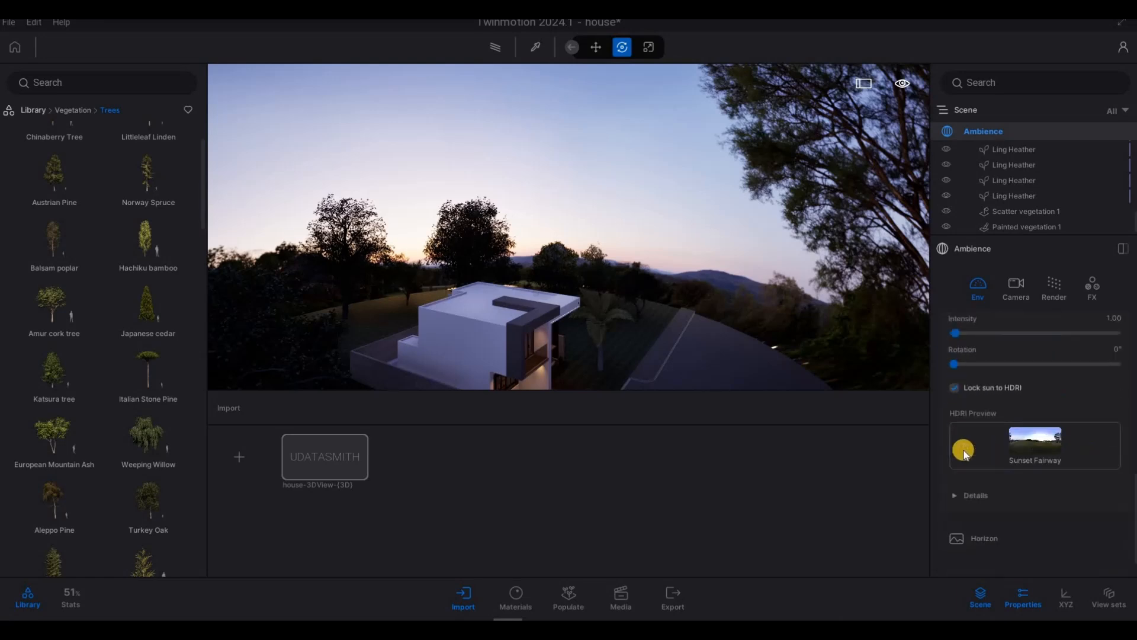
pyautogui.scroll(-2, 959, 459)
pyautogui.click(954, 467)
pyautogui.click(1018, 468)
pyautogui.scroll(-3, 987, 475)
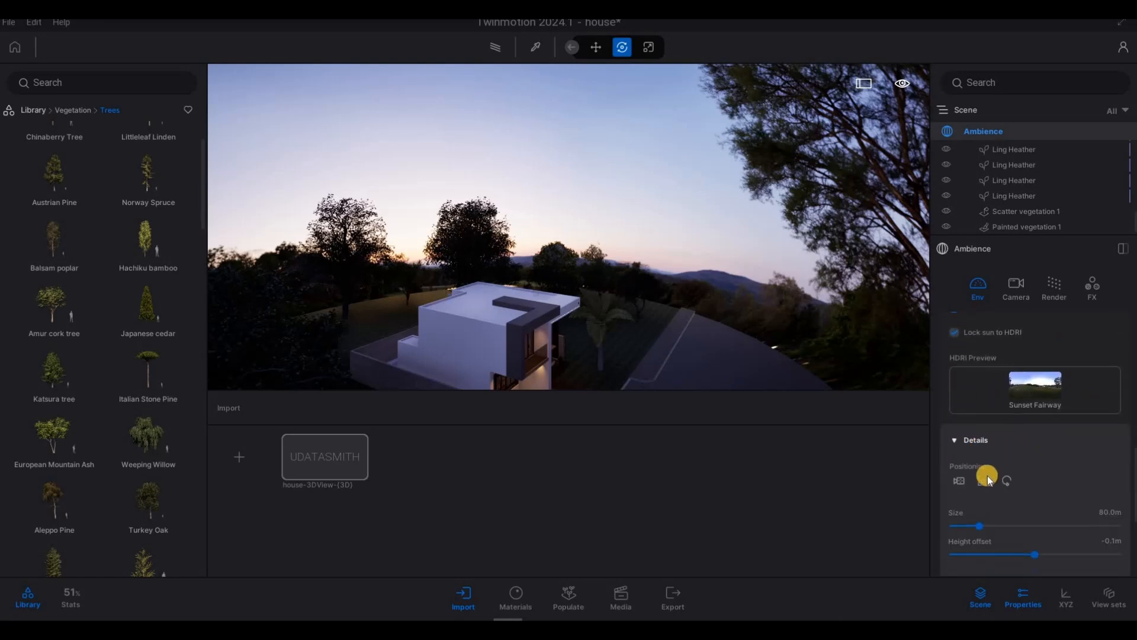
pyautogui.moveTo(981, 468); pyautogui.dragTo(1077, 459)
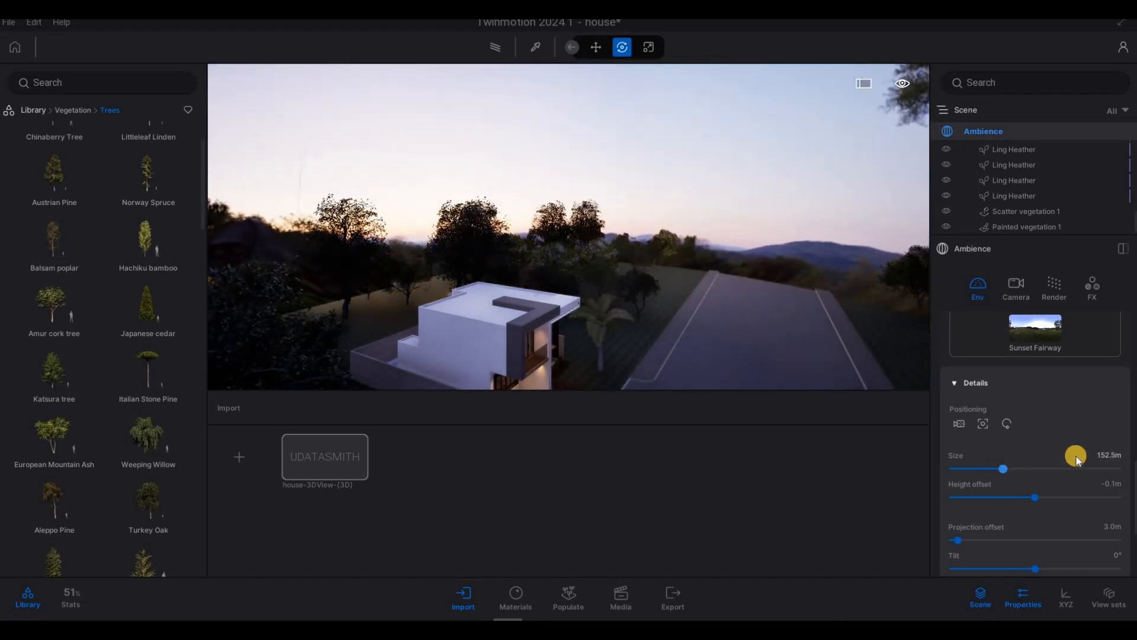
# Step: Examine the road, the front of the house and the surrounding trees against the enlarged backdrop
pyautogui.press('d')
pyautogui.press('d')
pyautogui.press('d')
pyautogui.press('d')
pyautogui.press('d')
pyautogui.press('d')
pyautogui.press('d')
pyautogui.press('w')
pyautogui.press('w')
pyautogui.press('w')
pyautogui.press('w')
pyautogui.press('w')
pyautogui.press('w')
pyautogui.press('w')
pyautogui.press('w')
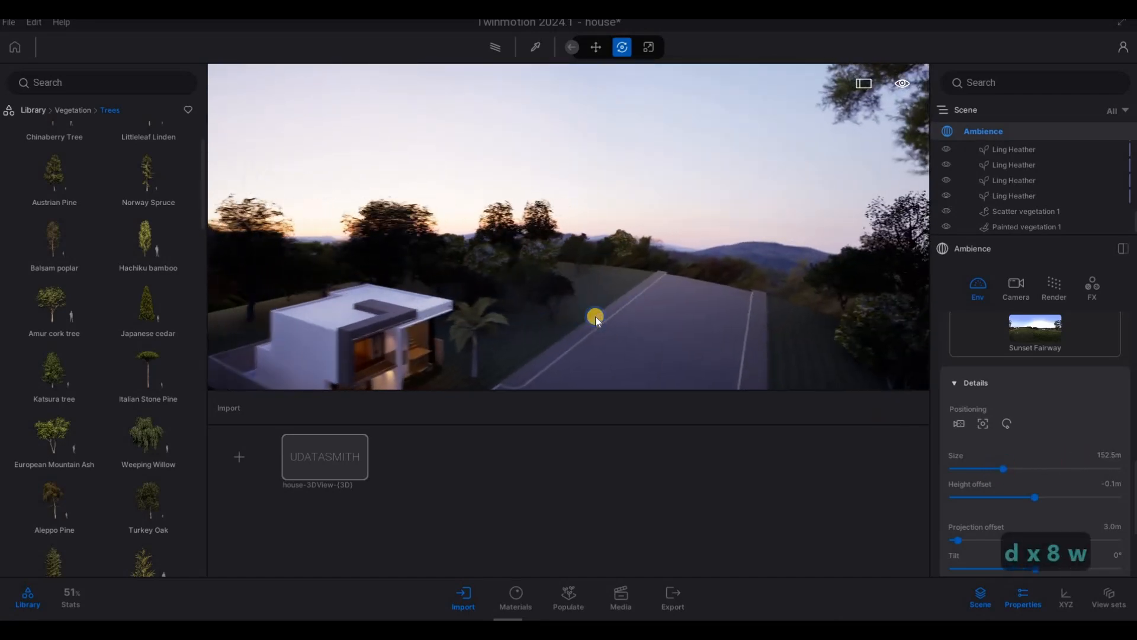
pyautogui.press('e')
pyautogui.press('e')
pyautogui.press('e')
pyautogui.press('d')
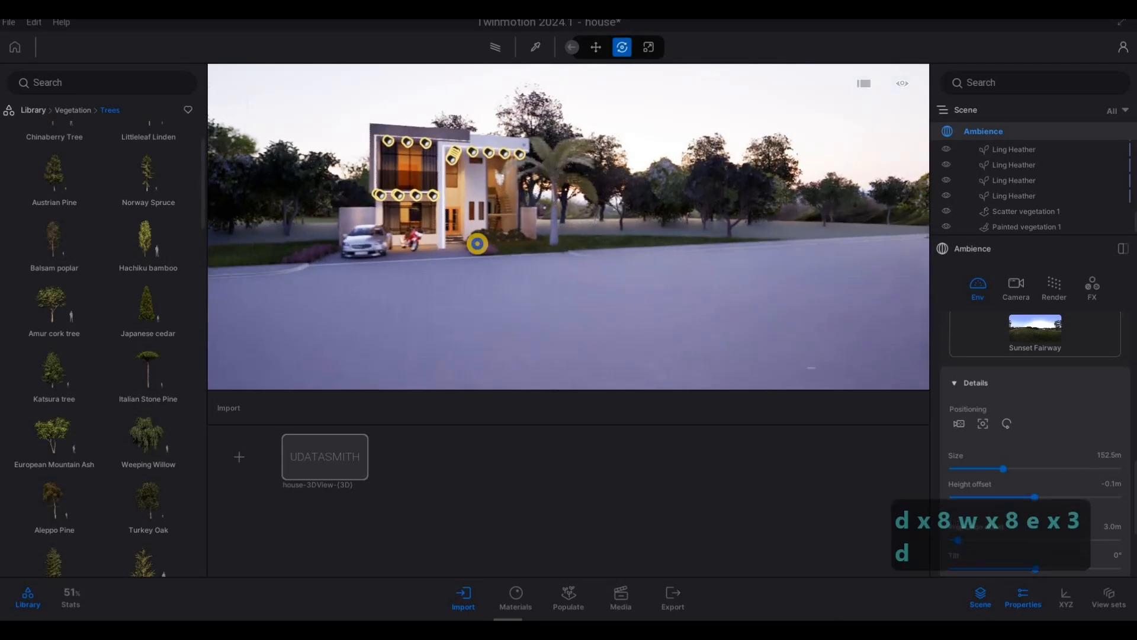
pyautogui.press('a')
pyautogui.press('w')
pyautogui.press('w')
pyautogui.press('d')
pyautogui.press('q')
pyautogui.press('w')
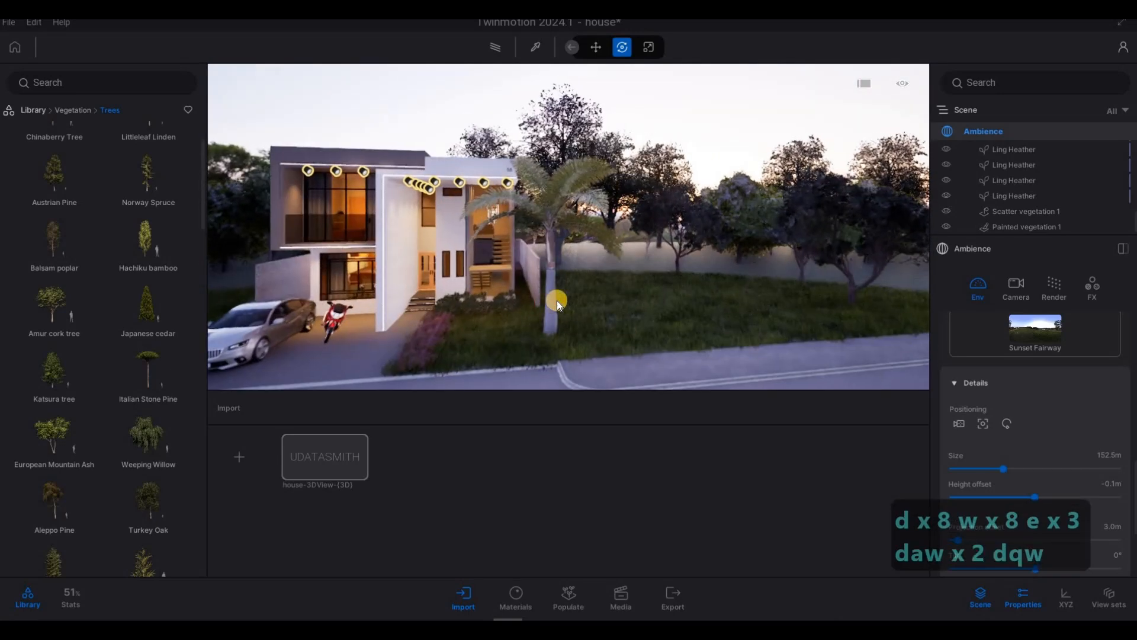
# Step: Pick King Palm from the tree library and place several palms over the lawn on the existing palm's side of the house
pyautogui.click(556, 301)
pyautogui.click(201, 225)
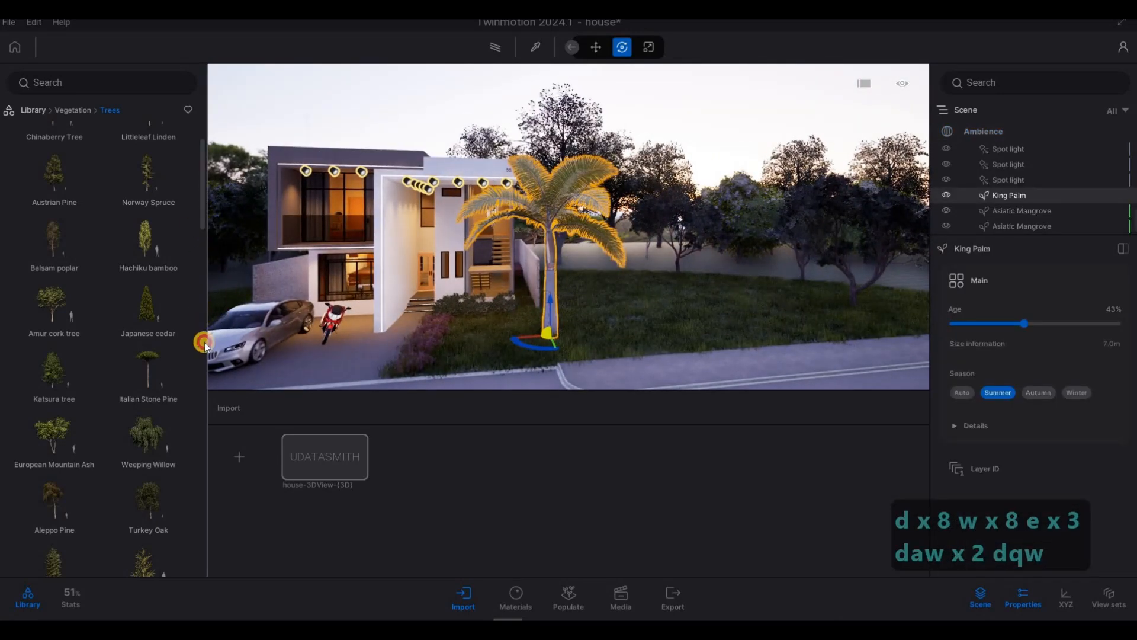
pyautogui.moveTo(205, 345); pyautogui.dragTo(211, 503)
pyautogui.moveTo(148, 370)
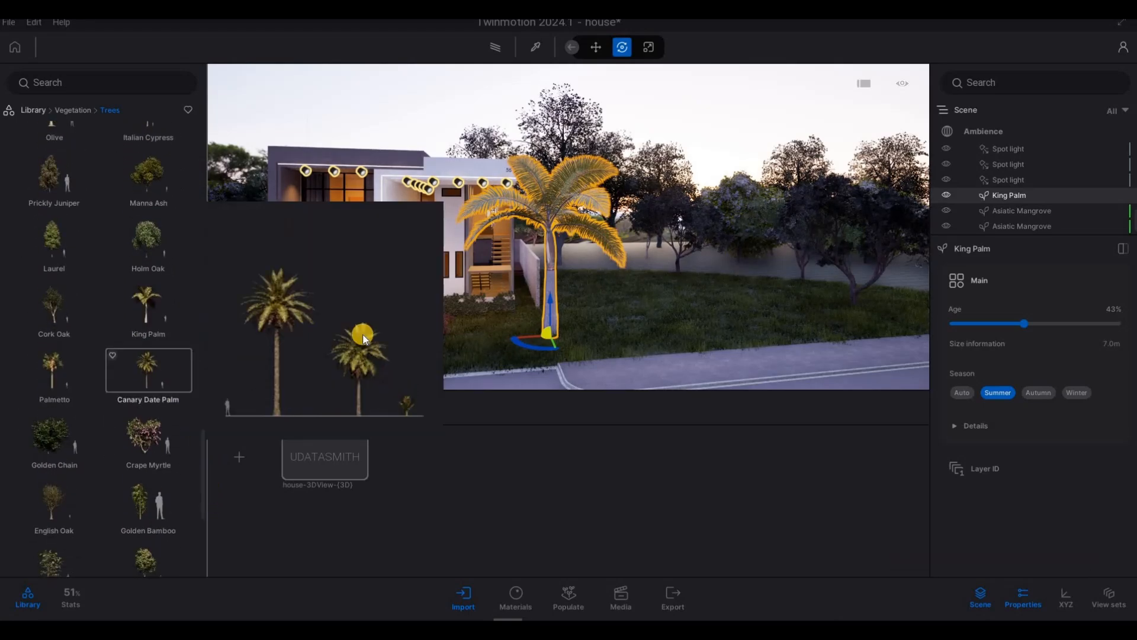
pyautogui.click(148, 305)
pyautogui.press('w')
pyautogui.press('q')
pyautogui.press('q')
pyautogui.press('d')
pyautogui.press('s')
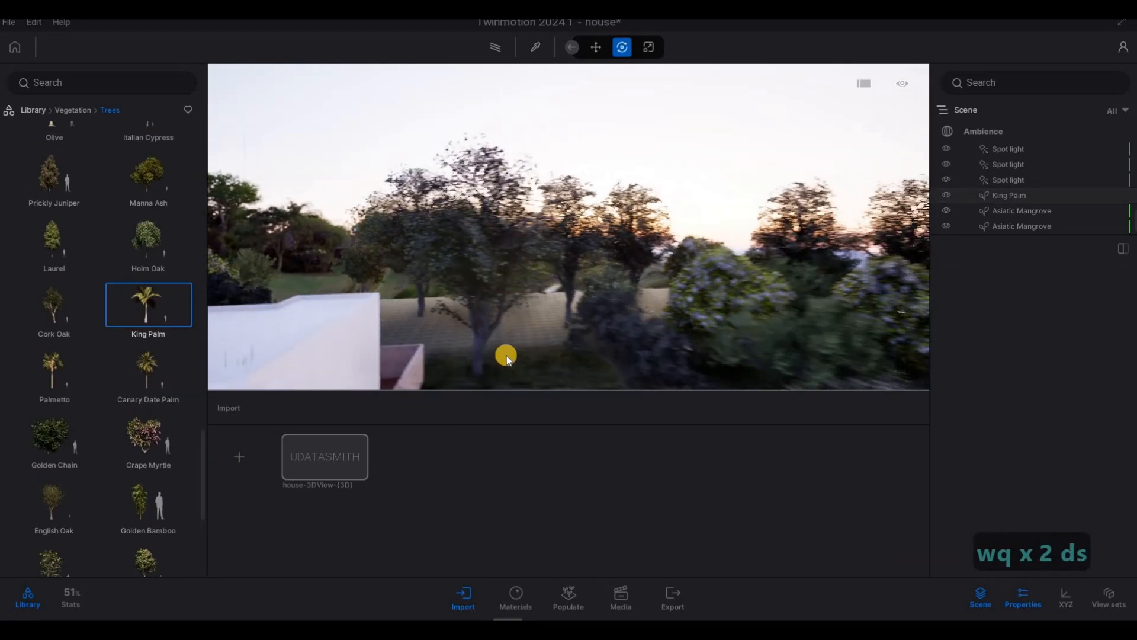
pyautogui.press('s')
pyautogui.press('d')
pyautogui.press('d')
pyautogui.click(453, 358)
pyautogui.press('a')
pyautogui.press('s')
pyautogui.press('e')
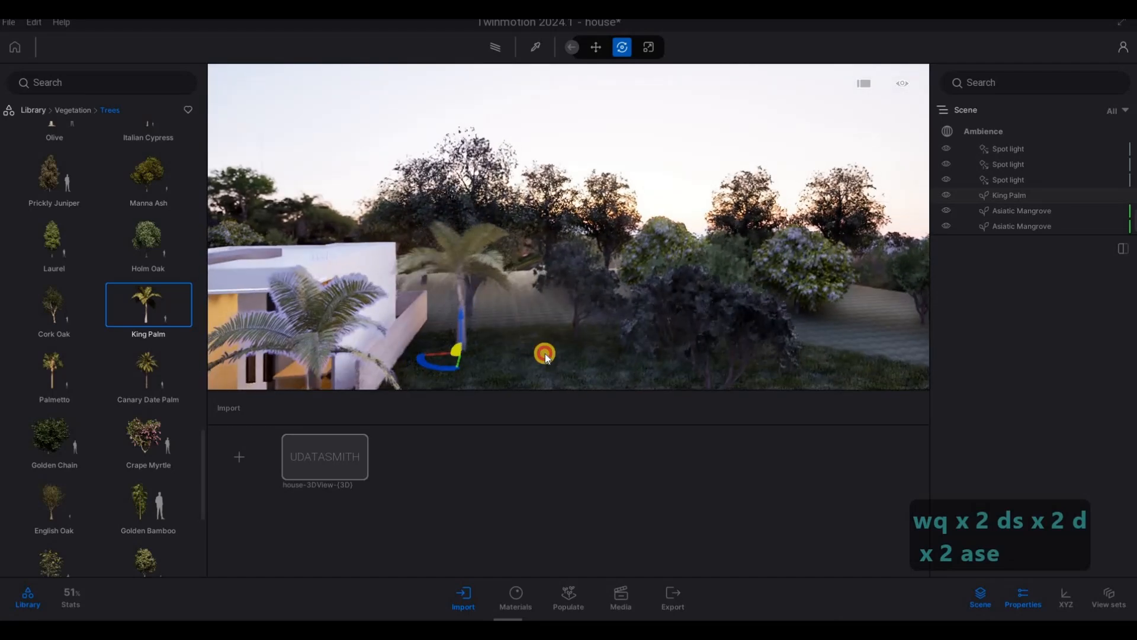
pyautogui.click(523, 355)
pyautogui.press('s')
pyautogui.press('d')
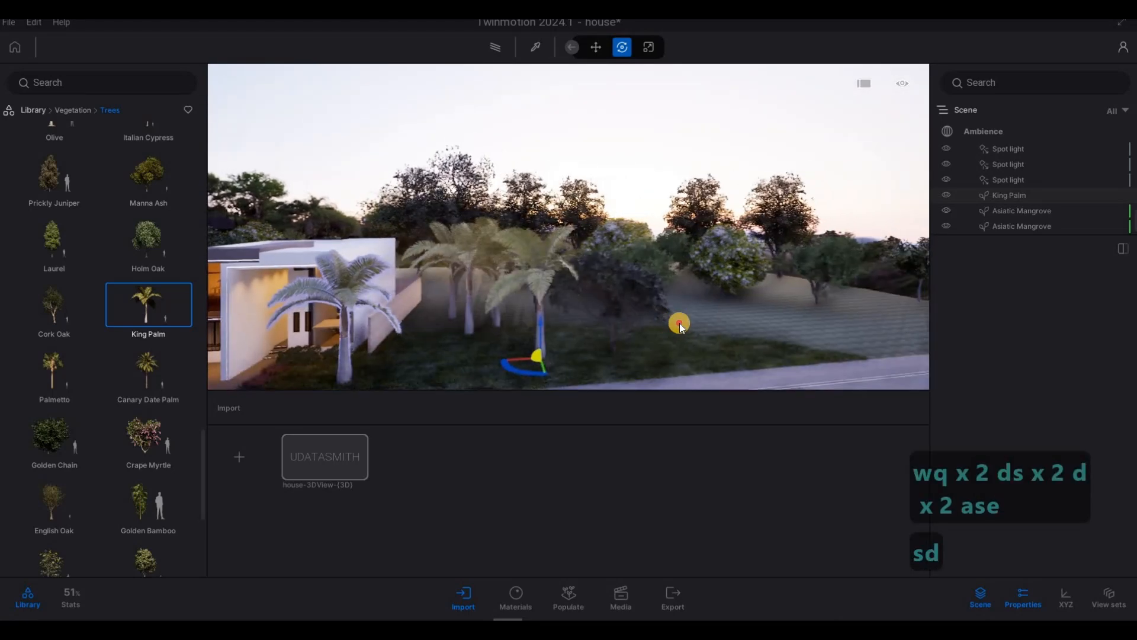
pyautogui.click(680, 323)
pyautogui.click(794, 325)
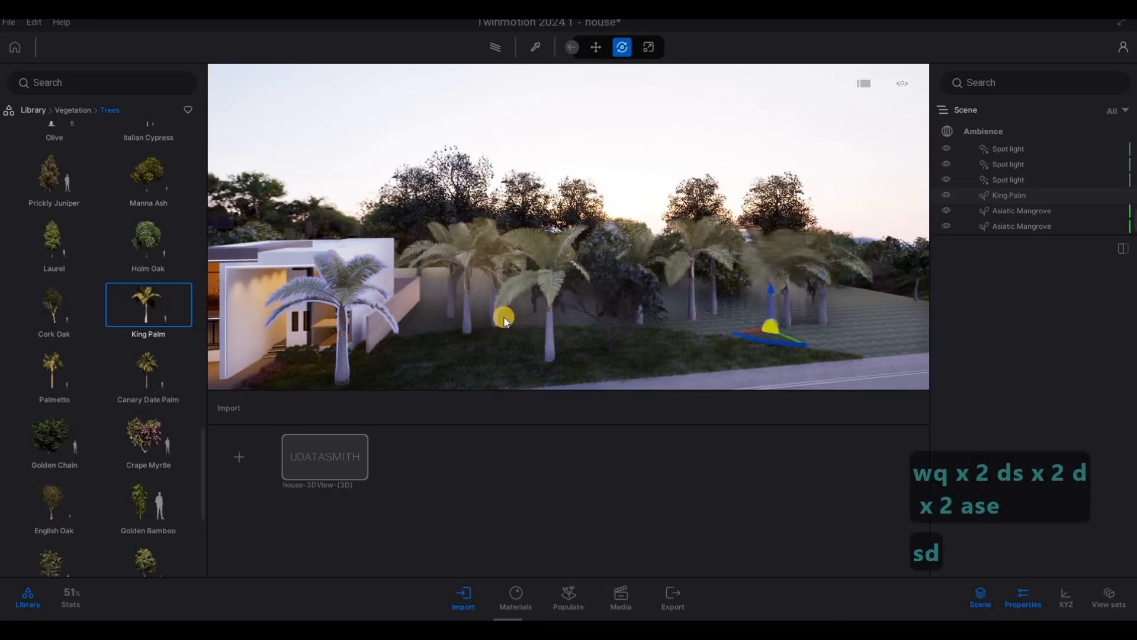
# Step: Place more King Palms over the lawn on the car's side of the house
pyautogui.press('a')
pyautogui.press('a')
pyautogui.press('a')
pyautogui.press('a')
pyautogui.press('a')
pyautogui.press('a')
pyautogui.press('a')
pyautogui.press('a')
pyautogui.press('a')
pyautogui.press('a')
pyautogui.press('a')
pyautogui.press('a')
pyautogui.press('a')
pyautogui.press('a')
pyautogui.press('a')
pyautogui.press('a')
pyautogui.press('a')
pyautogui.press('a')
pyautogui.press('a')
pyautogui.press('a')
pyautogui.press('a')
pyautogui.press('a')
pyautogui.press('a')
pyautogui.press('a')
pyautogui.press('a')
pyautogui.press('a')
pyautogui.press('a')
pyautogui.press('a')
pyautogui.press('a')
pyautogui.press('a')
pyautogui.press('a')
pyautogui.press('a')
pyautogui.press('a')
pyautogui.press('a')
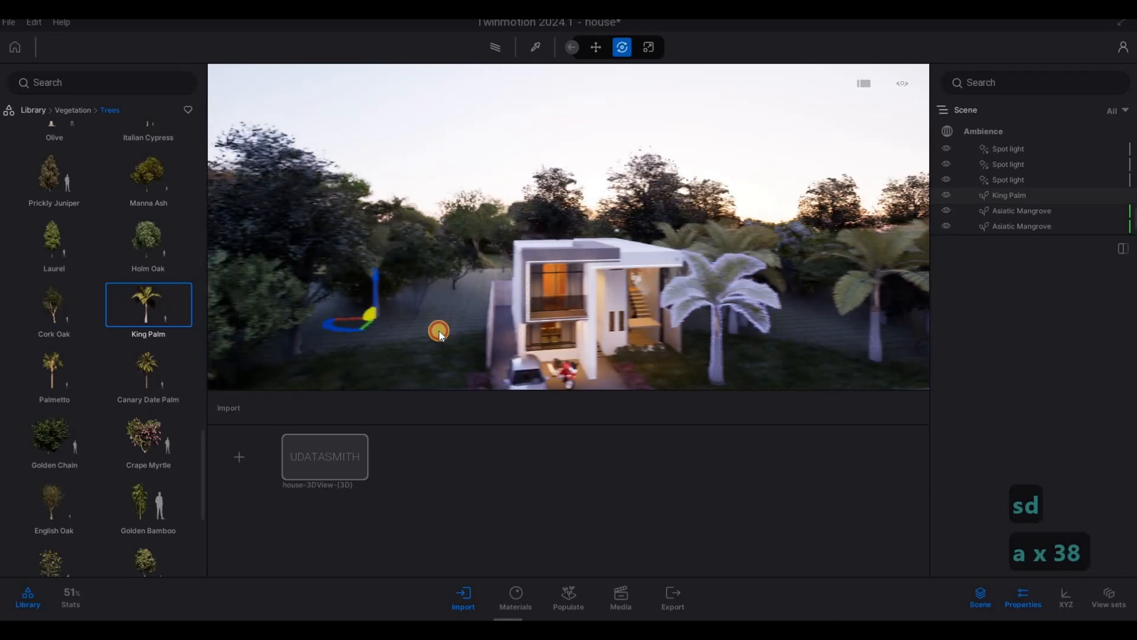
pyautogui.click(335, 368)
pyautogui.click(429, 374)
pyautogui.click(457, 361)
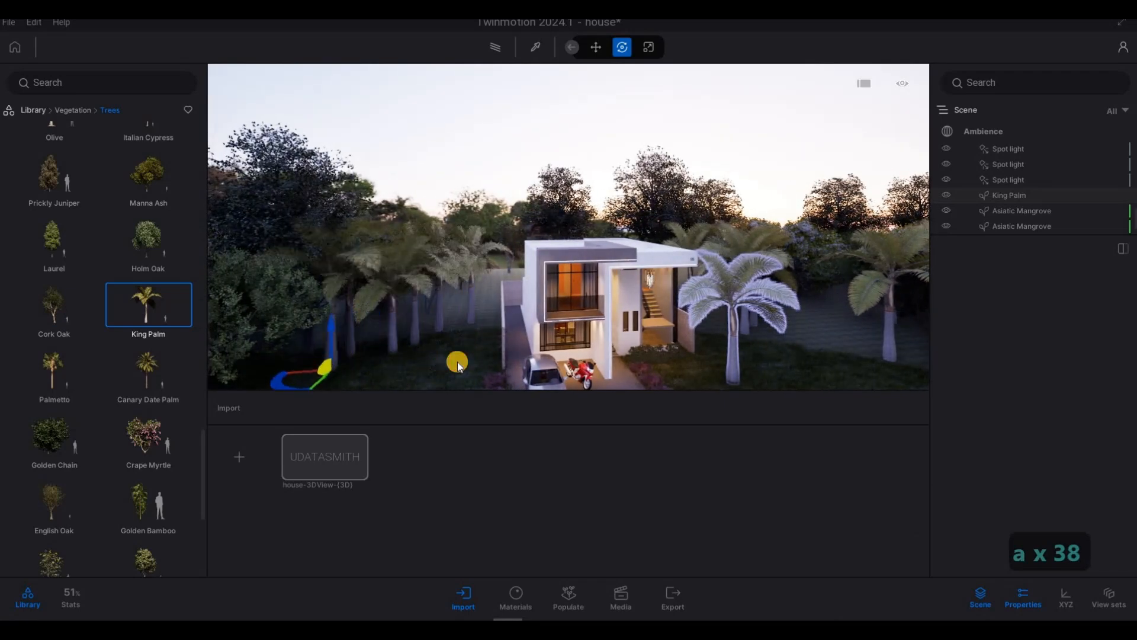
pyautogui.click(406, 366)
pyautogui.press('s')
pyautogui.press('a')
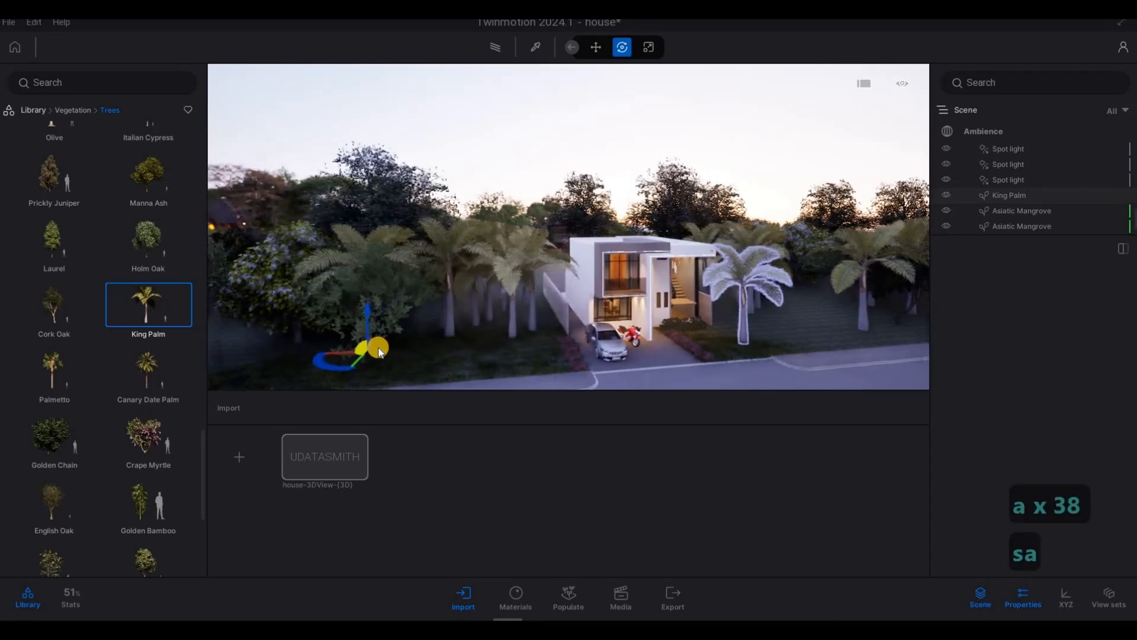
# Step: Place several King Palms among the bushes on the opposite side of the road, facing the house
pyautogui.press('d')
pyautogui.press('s')
pyautogui.press('s')
pyautogui.press('s')
pyautogui.press('s')
pyautogui.press('s')
pyautogui.press('s')
pyautogui.press('s')
pyautogui.press('s')
pyautogui.press('s')
pyautogui.press('s')
pyautogui.press('s')
pyautogui.press('s')
pyautogui.press('s')
pyautogui.press('s')
pyautogui.press('s')
pyautogui.press('s')
pyautogui.press('s')
pyautogui.press('s')
pyautogui.press('s')
pyautogui.press('s')
pyautogui.press('s')
pyautogui.press('a')
pyautogui.press('a')
pyautogui.press('a')
pyautogui.press('a')
pyautogui.press('a')
pyautogui.press('a')
pyautogui.press('a')
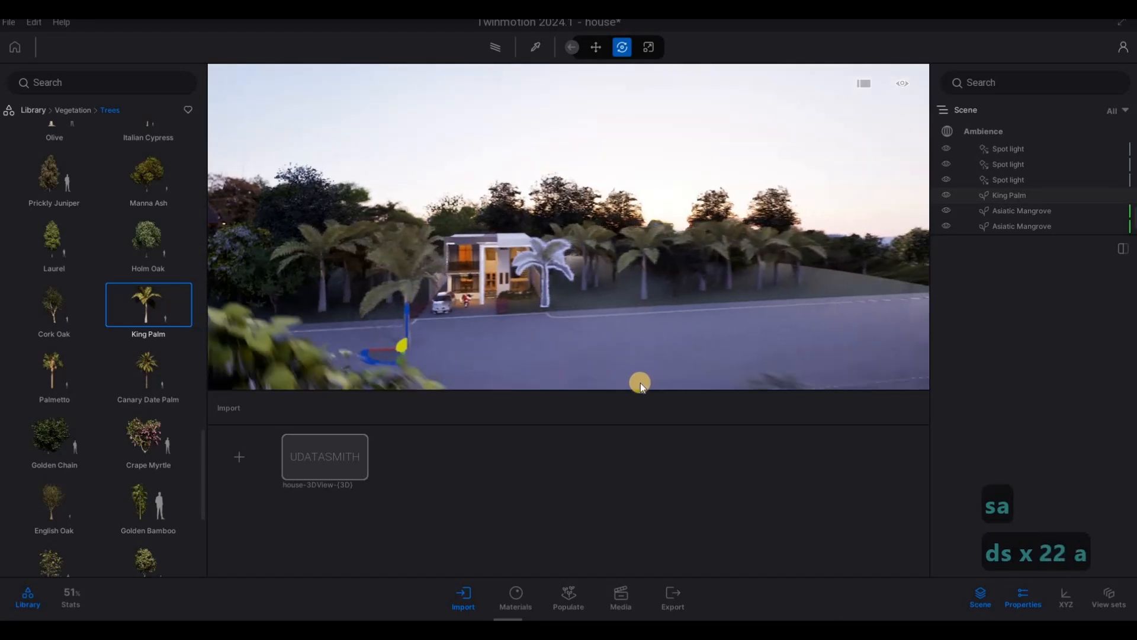
pyautogui.press('w')
pyautogui.press('d')
pyautogui.click(765, 377)
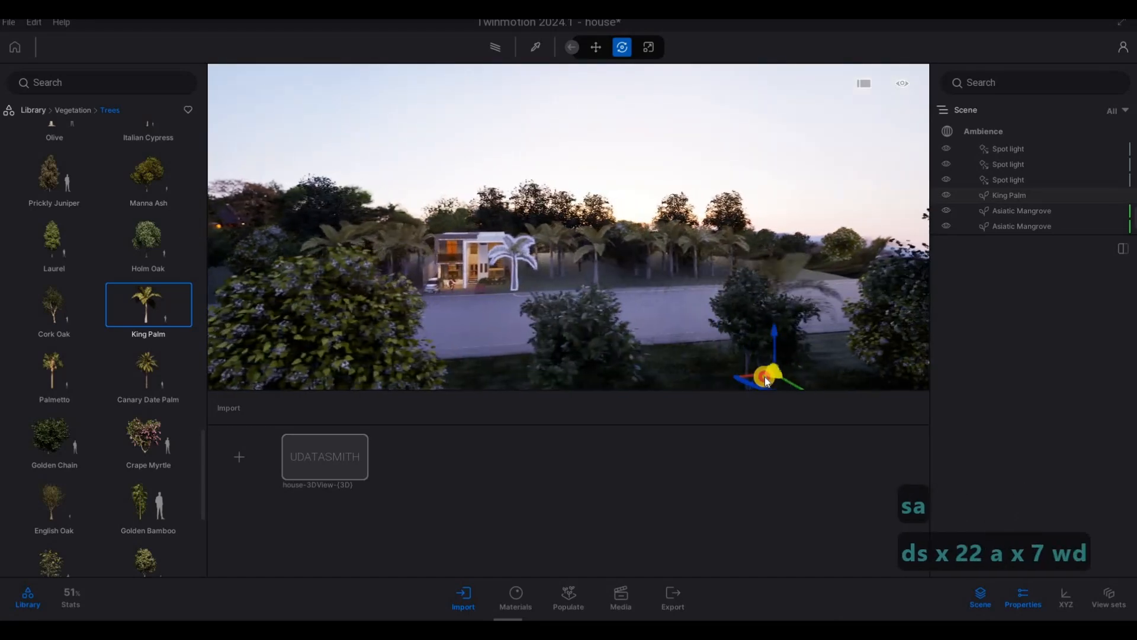
pyautogui.press('a')
pyautogui.press('s')
pyautogui.press('d')
pyautogui.press('s')
pyautogui.press('d')
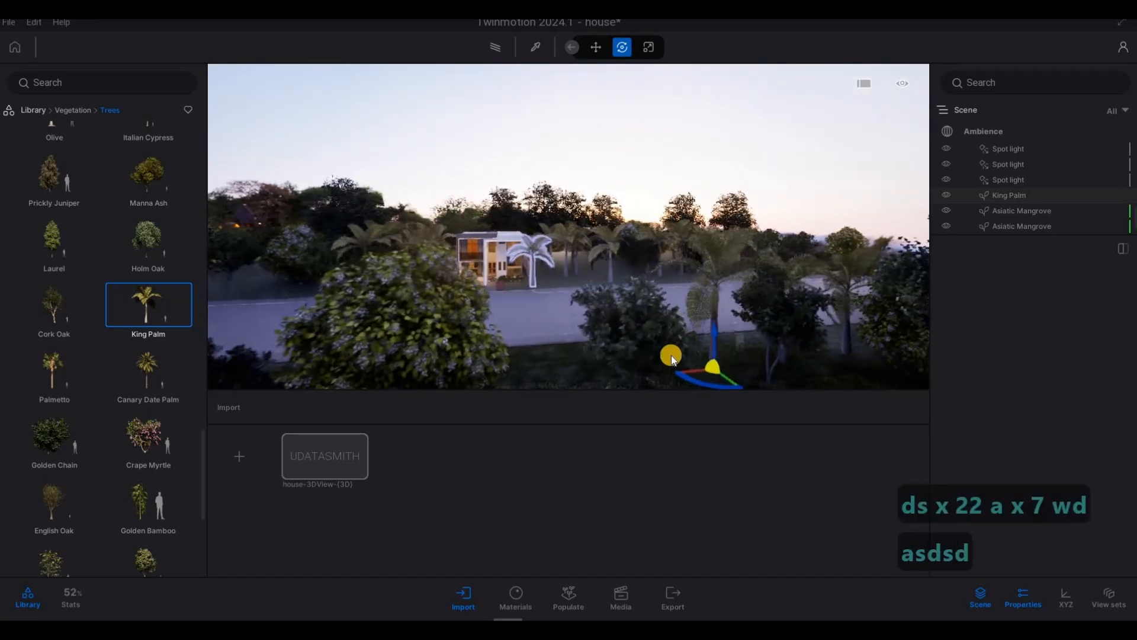
pyautogui.press('s')
pyautogui.press('s')
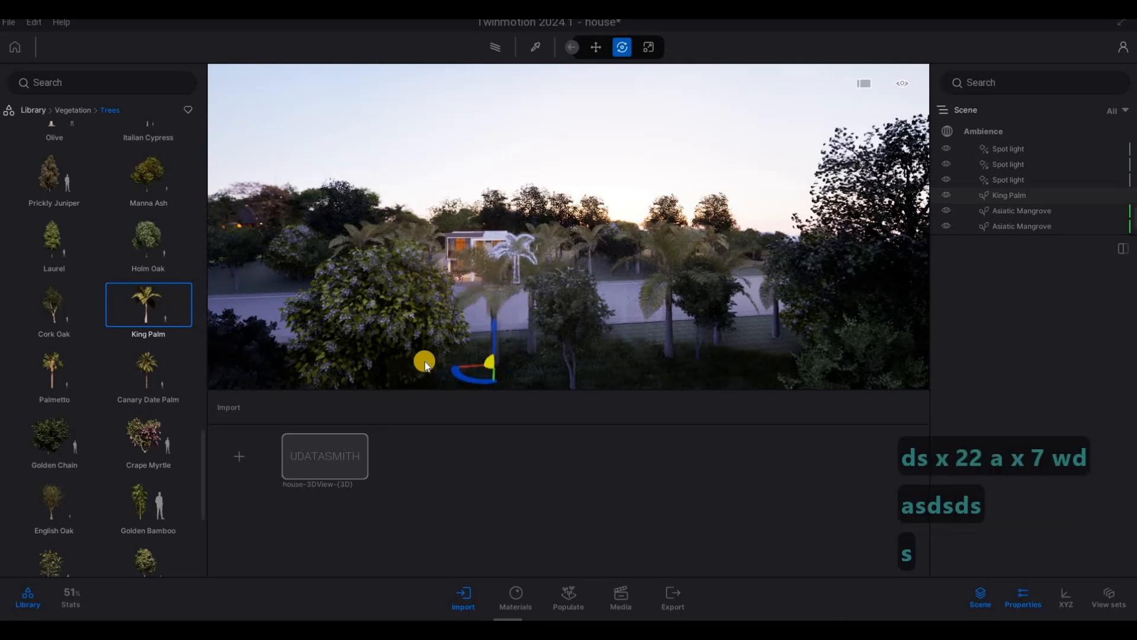
# Step: Add more King Palms farther along the opposite side of the road, toward the car's side of the house
pyautogui.press('a')
pyautogui.press('a')
pyautogui.press('a')
pyautogui.press('a')
pyautogui.press('a')
pyautogui.press('w')
pyautogui.press('a')
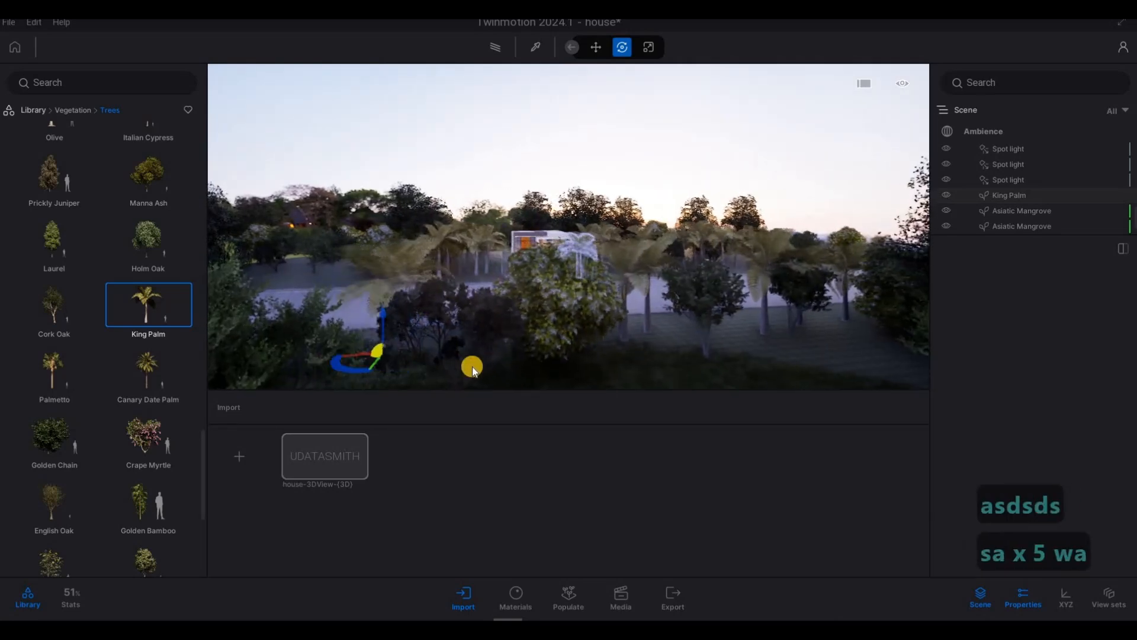
pyautogui.press('w')
pyautogui.press('w')
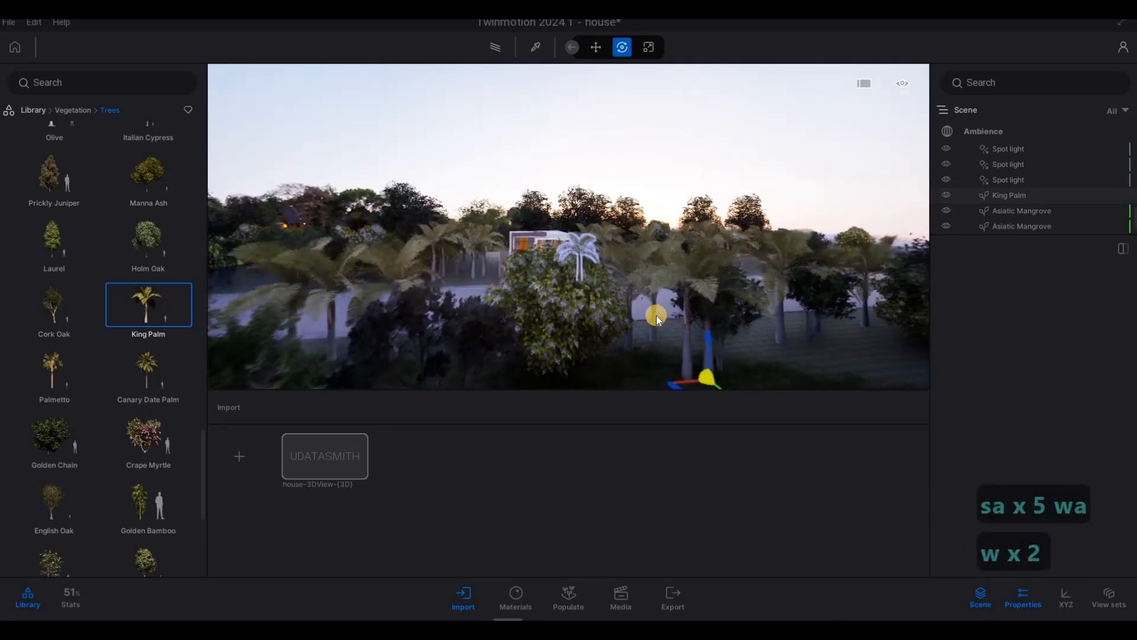
pyautogui.press('w')
pyautogui.press('w')
pyautogui.press('q')
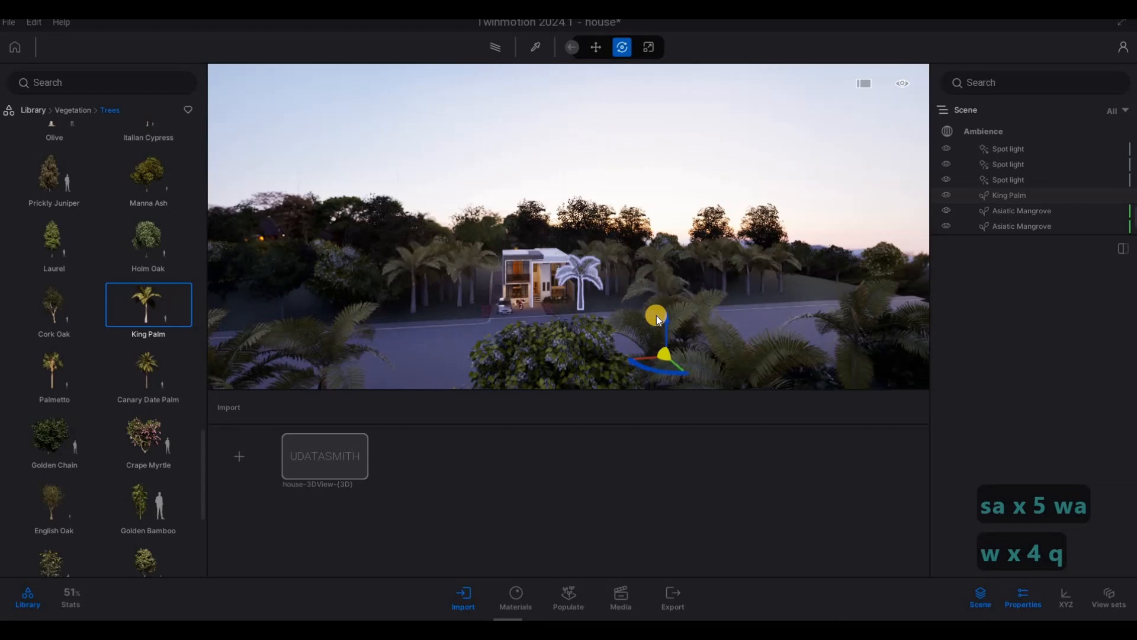
# Step: End the palm placement and examine the King Palms around the house from the road at its front
pyautogui.press('3')
pyautogui.press('w')
pyautogui.press('w')
pyautogui.press('w')
pyautogui.press('w')
pyautogui.press('w')
pyautogui.press('w')
pyautogui.press('w')
pyautogui.press('w')
pyautogui.press('w')
pyautogui.press('w')
pyautogui.press('w')
pyautogui.press('4')
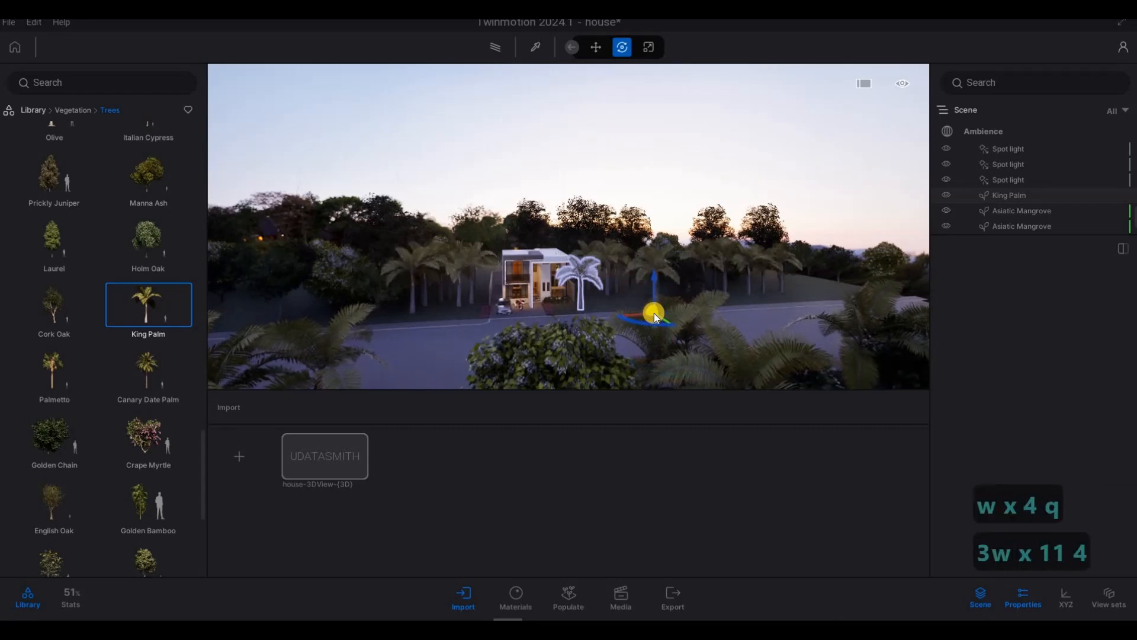
pyautogui.press('5')
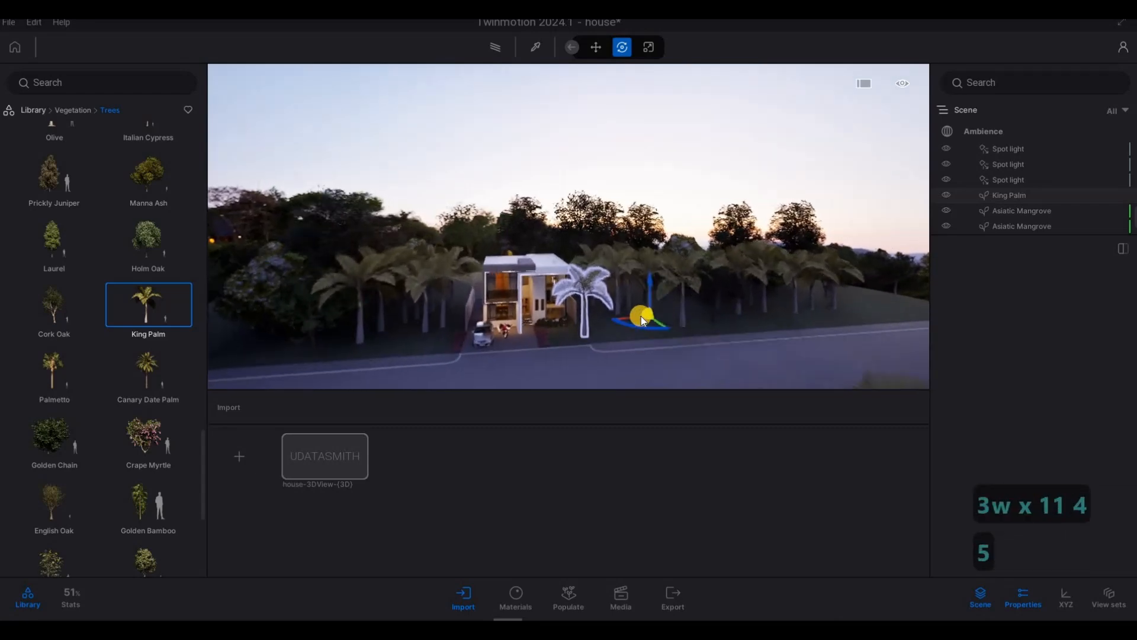
pyautogui.press('w')
pyautogui.press('d')
pyautogui.press('a')
pyautogui.press('e')
pyautogui.press('a')
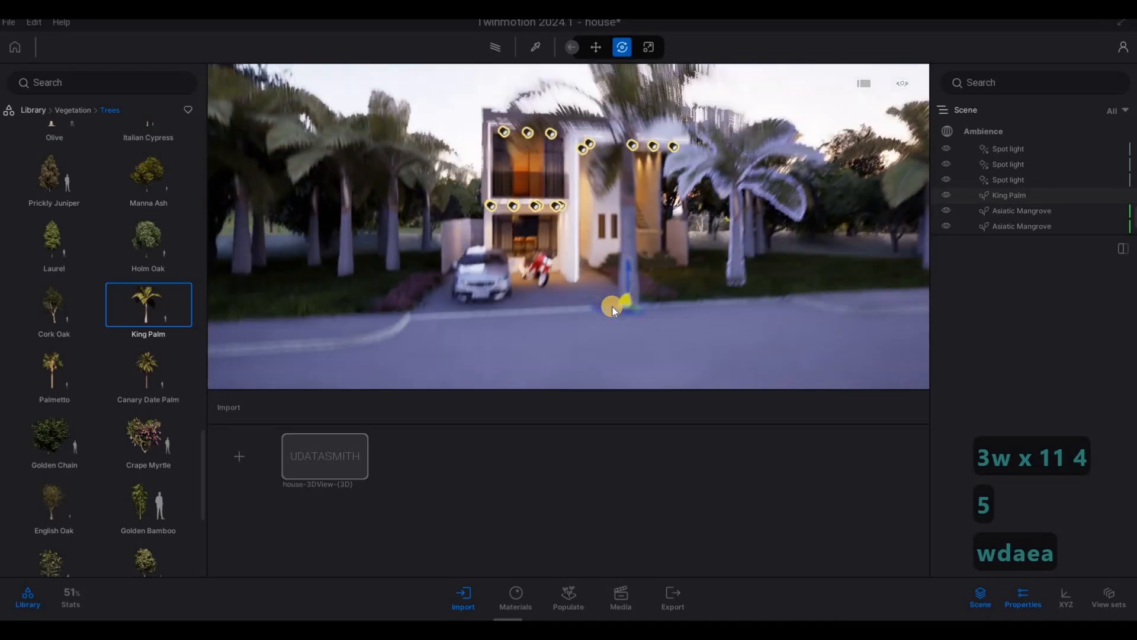
pyautogui.press('d')
pyautogui.press('4')
pyautogui.press('Escape')
pyautogui.press('Escape')
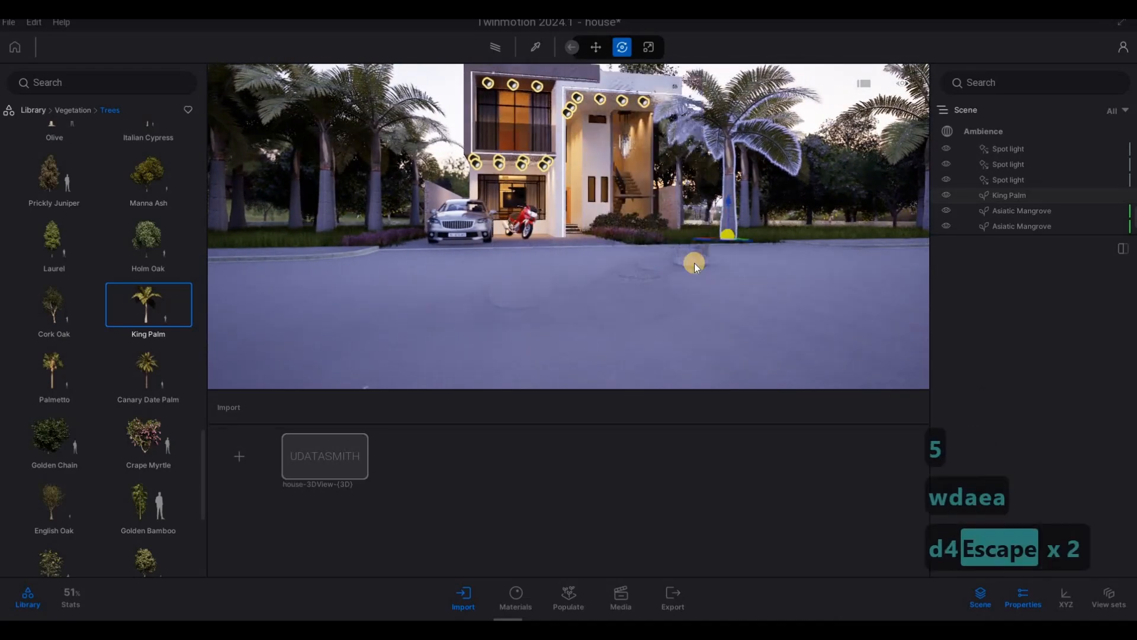
pyautogui.click(689, 256)
pyautogui.press('q')
pyautogui.press('d')
pyautogui.press('w')
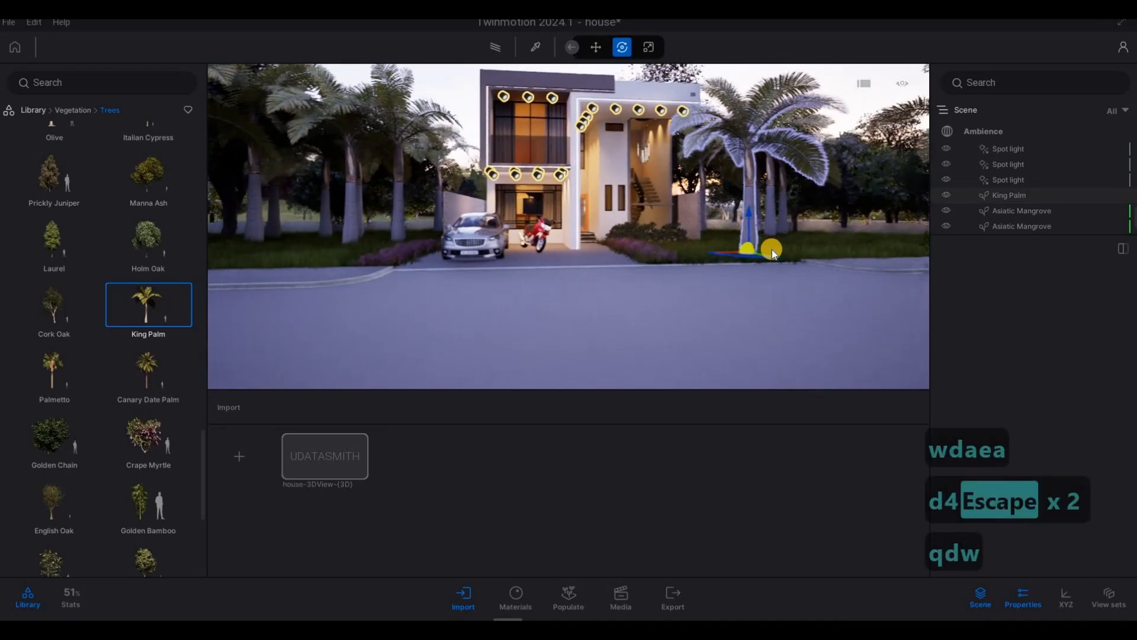
pyautogui.press('Escape')
pyautogui.click(666, 251)
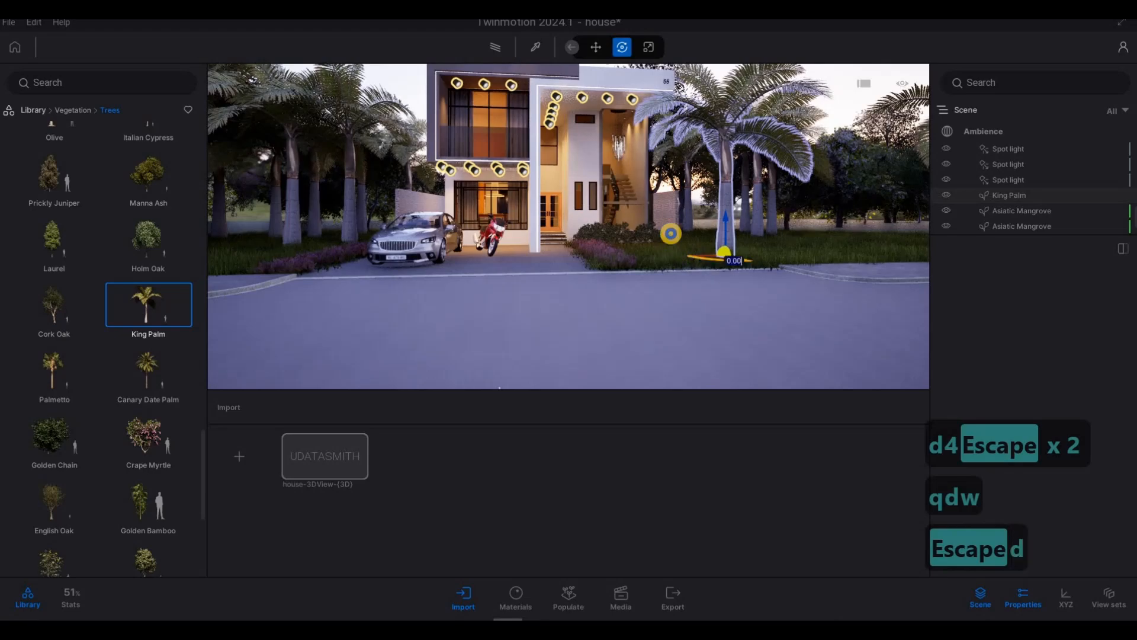
pyautogui.press('q')
pyautogui.press('s')
pyautogui.press('d')
pyautogui.press('a')
pyautogui.press('Escape')
pyautogui.press('a')
pyautogui.click(481, 276)
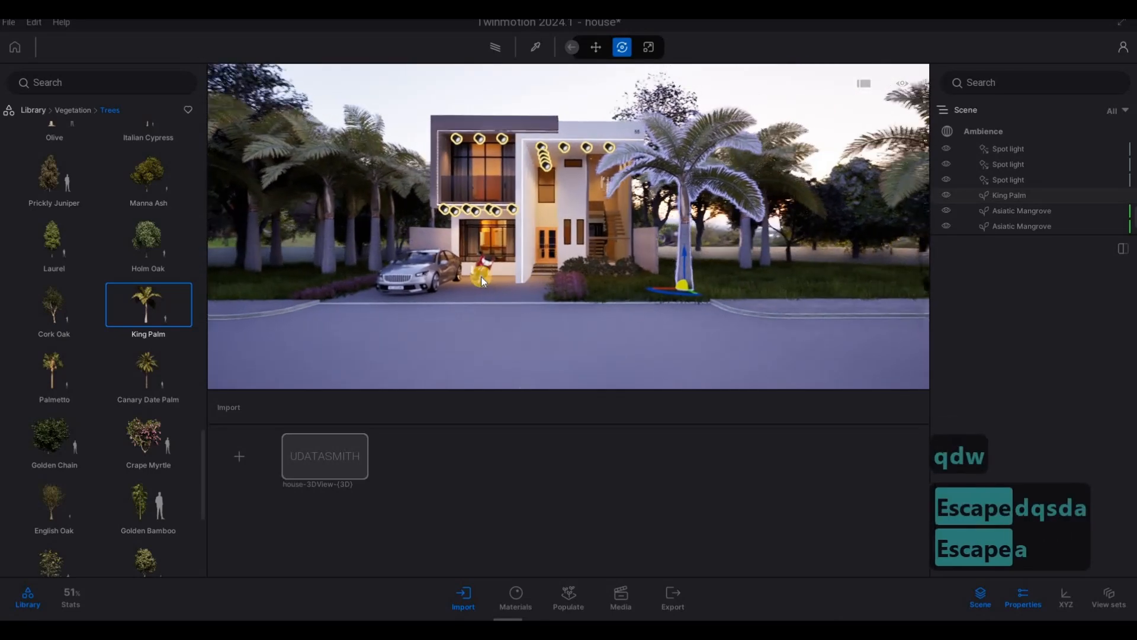
pyautogui.press('a')
pyautogui.press('a')
pyautogui.press('a')
pyautogui.press('a')
pyautogui.press('a')
pyautogui.press('w')
pyautogui.press('w')
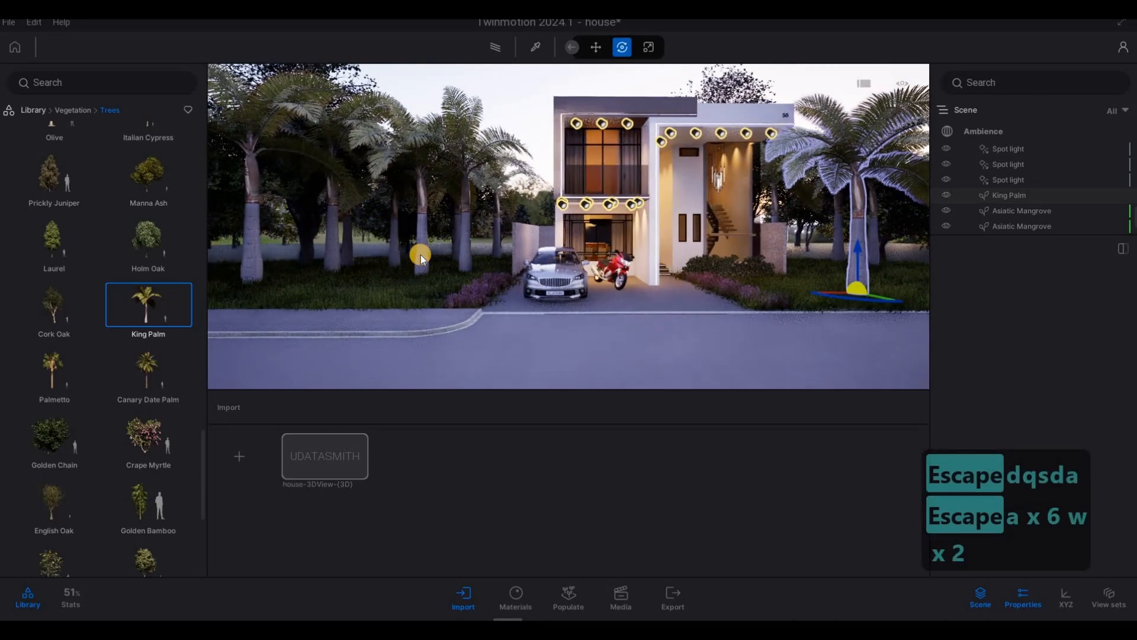
# Step: Delete two crowded King Palms on the car's side lawn and shift the palm nearest the driveway slightly
pyautogui.click(421, 255)
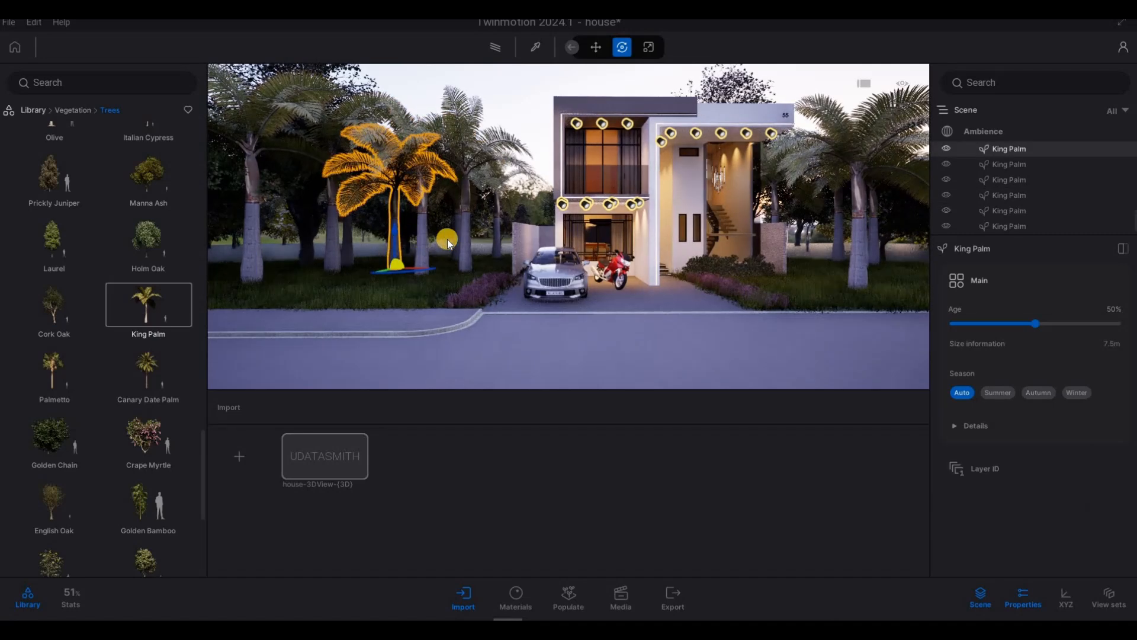
pyautogui.press('Delete')
pyautogui.click(466, 235)
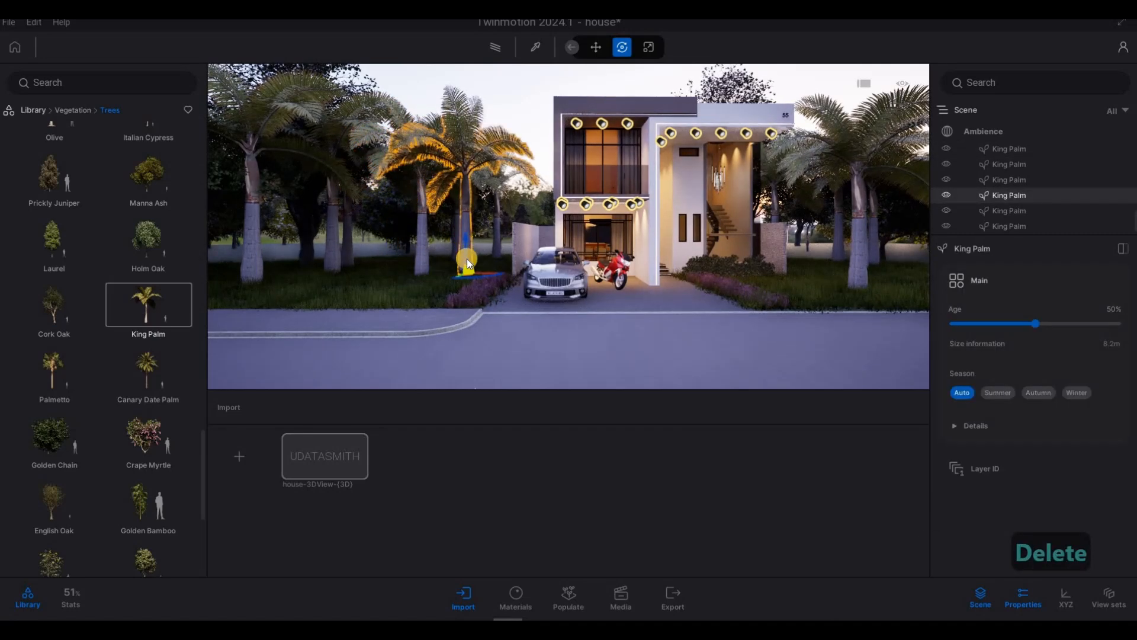
pyautogui.moveTo(477, 271); pyautogui.dragTo(457, 236)
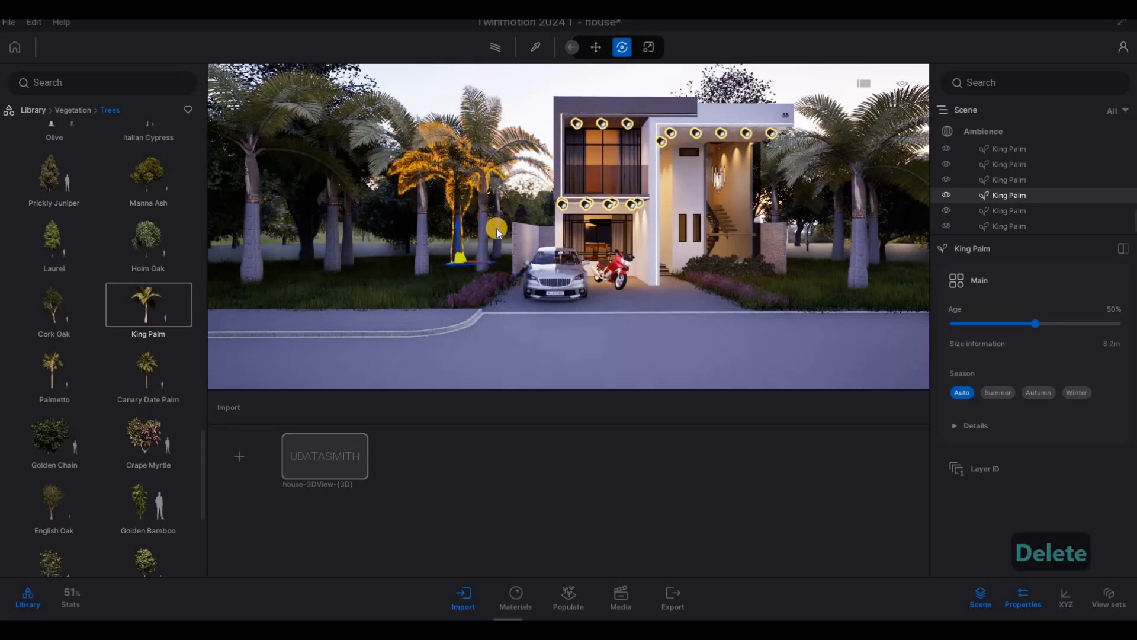
pyautogui.click(498, 231)
pyautogui.click(472, 235)
pyautogui.press('Delete')
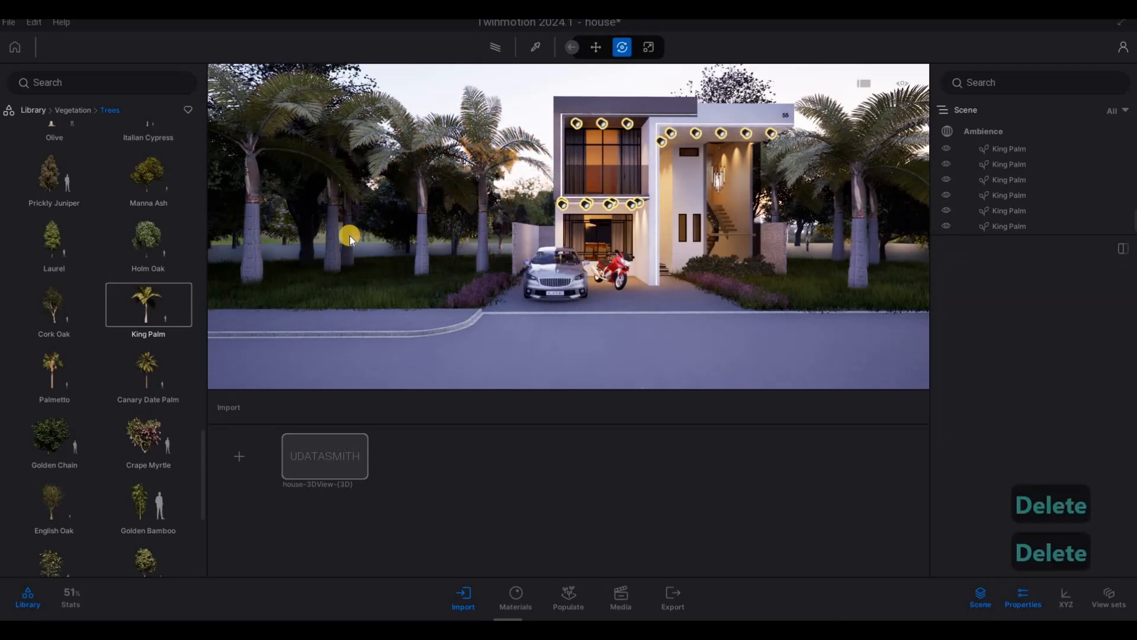
# Step: Delete two more King Palms on the car's side lawn and move a remaining one farther from the driveway
pyautogui.click(330, 240)
pyautogui.press('Delete')
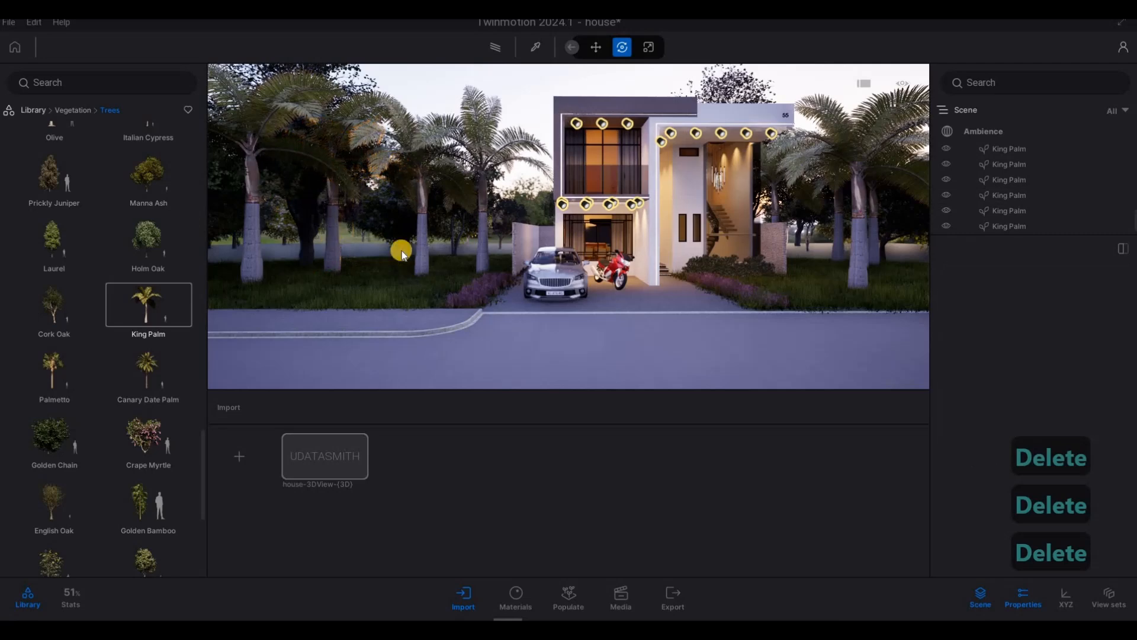
pyautogui.click(415, 251)
pyautogui.press('Delete')
pyautogui.click(423, 276)
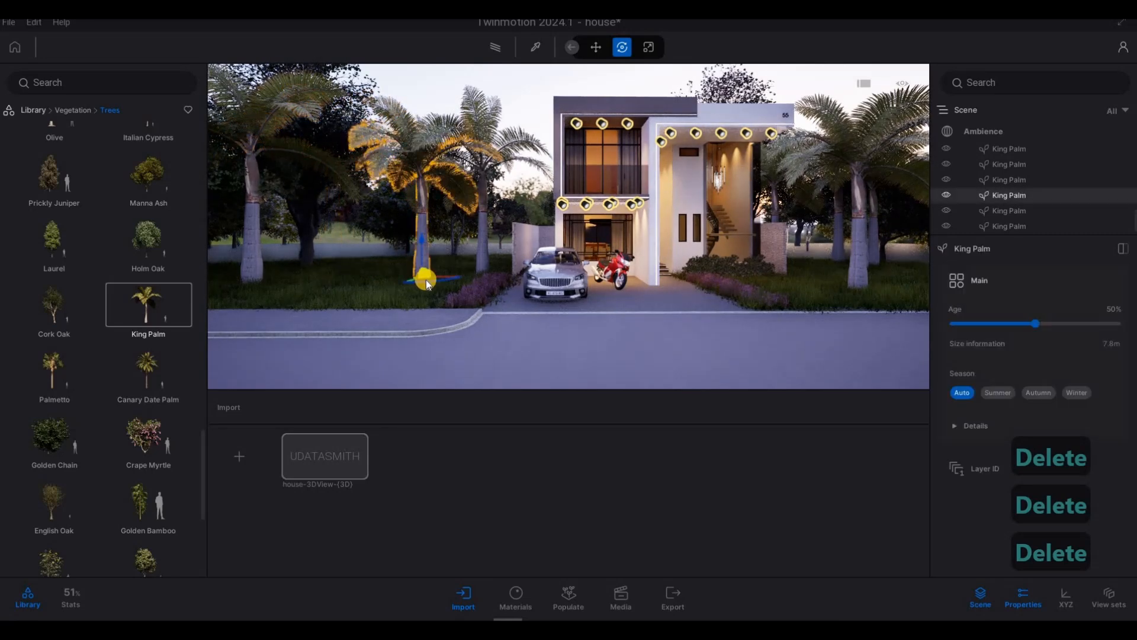
pyautogui.moveTo(377, 275); pyautogui.dragTo(308, 270)
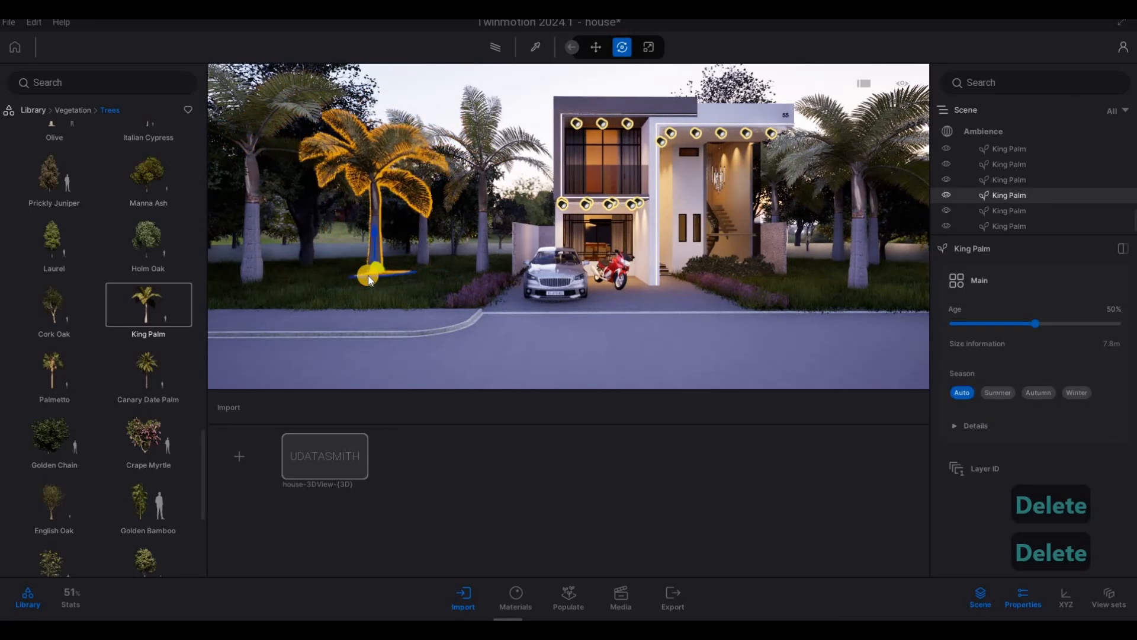
pyautogui.press('Escape')
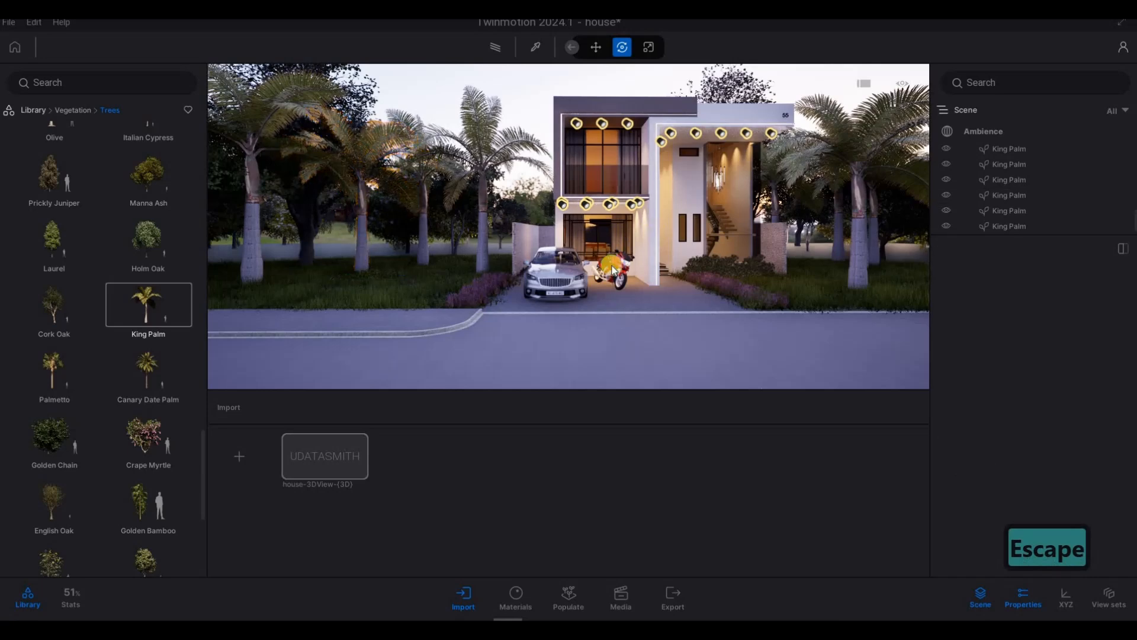
# Step: Increase the age of the King Palm nearest the car and of the palm beside it
pyautogui.moveTo(611, 264); pyautogui.dragTo(595, 251, button='right')
pyautogui.press('f')
pyautogui.press('e')
pyautogui.press('f')
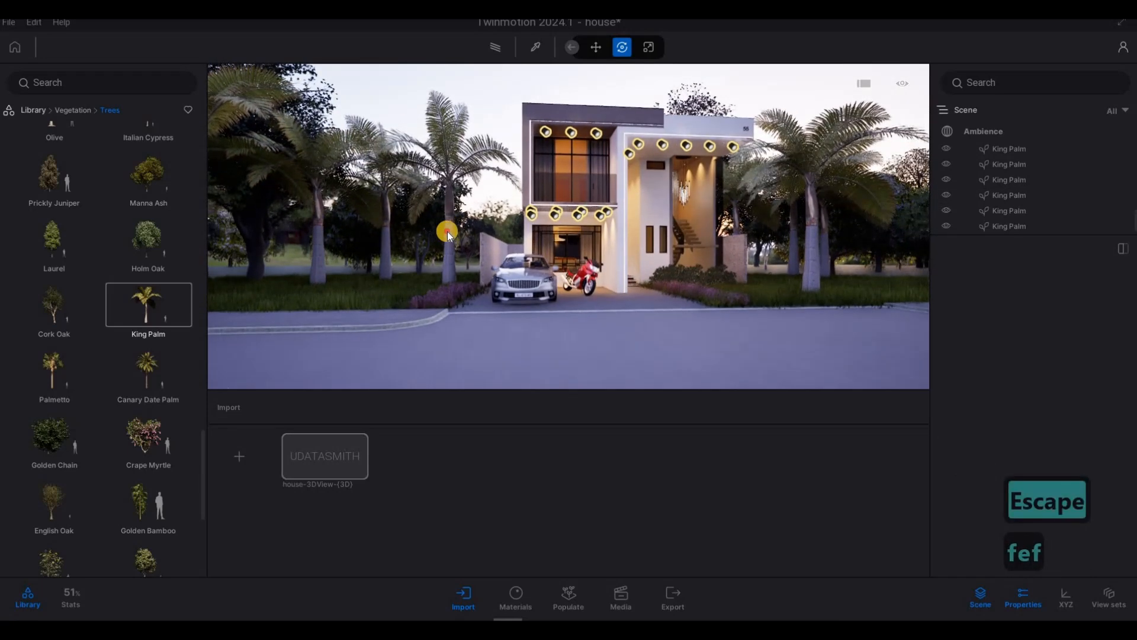
pyautogui.click(447, 231)
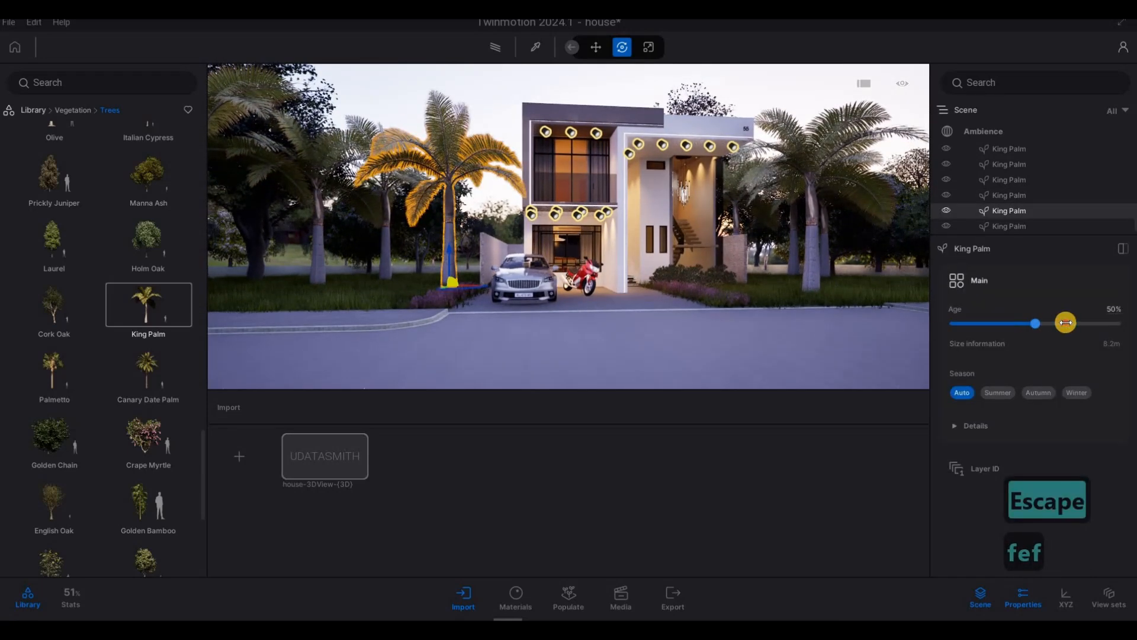
pyautogui.moveTo(1066, 322); pyautogui.dragTo(1079, 323)
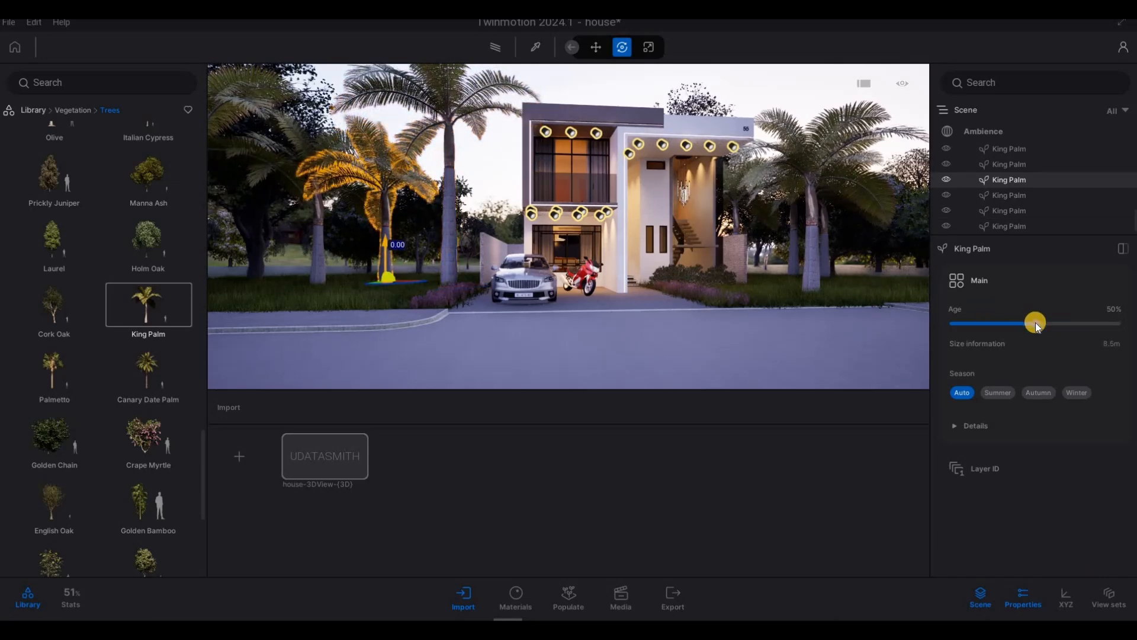
pyautogui.moveTo(1071, 317); pyautogui.dragTo(1062, 323)
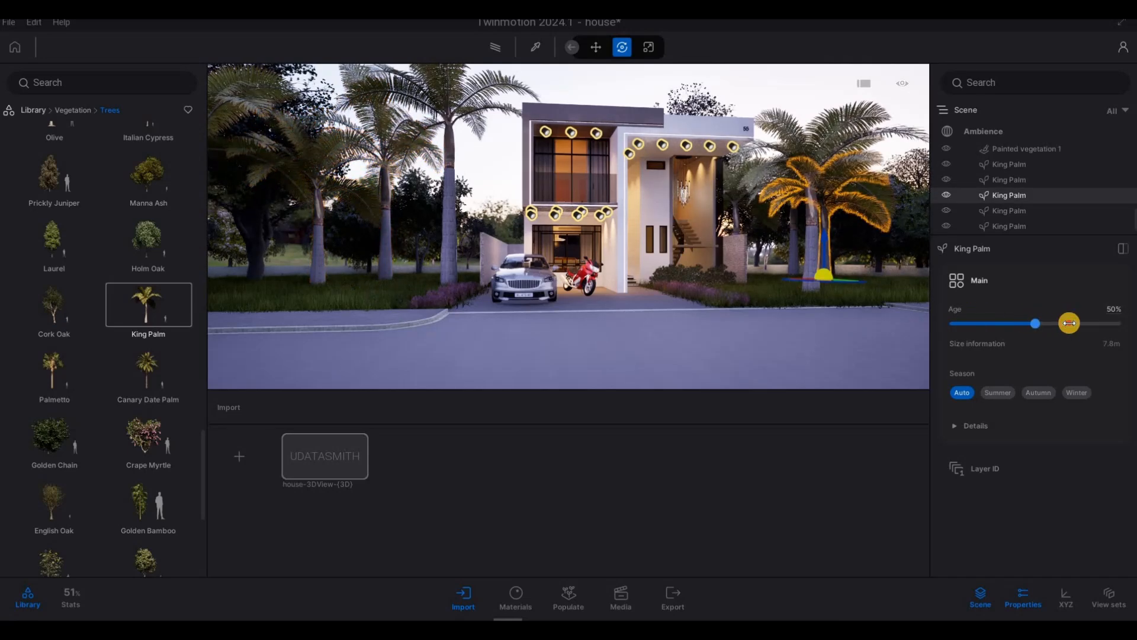
# Step: Set the age of a rear King Palm on the staircase side to 93% and move it farther from the house
pyautogui.click(1105, 323)
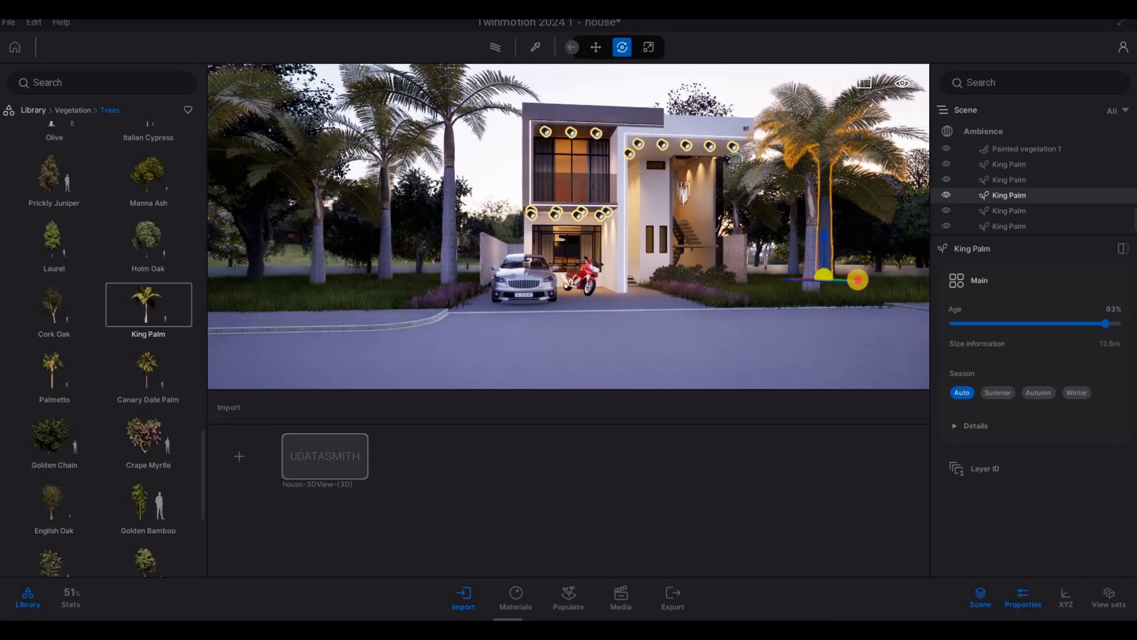
pyautogui.keyDown('shift'); pyautogui.moveTo(845, 284); pyautogui.dragTo(839, 284, button='middle'); pyautogui.keyUp('shift')
pyautogui.click(839, 284)
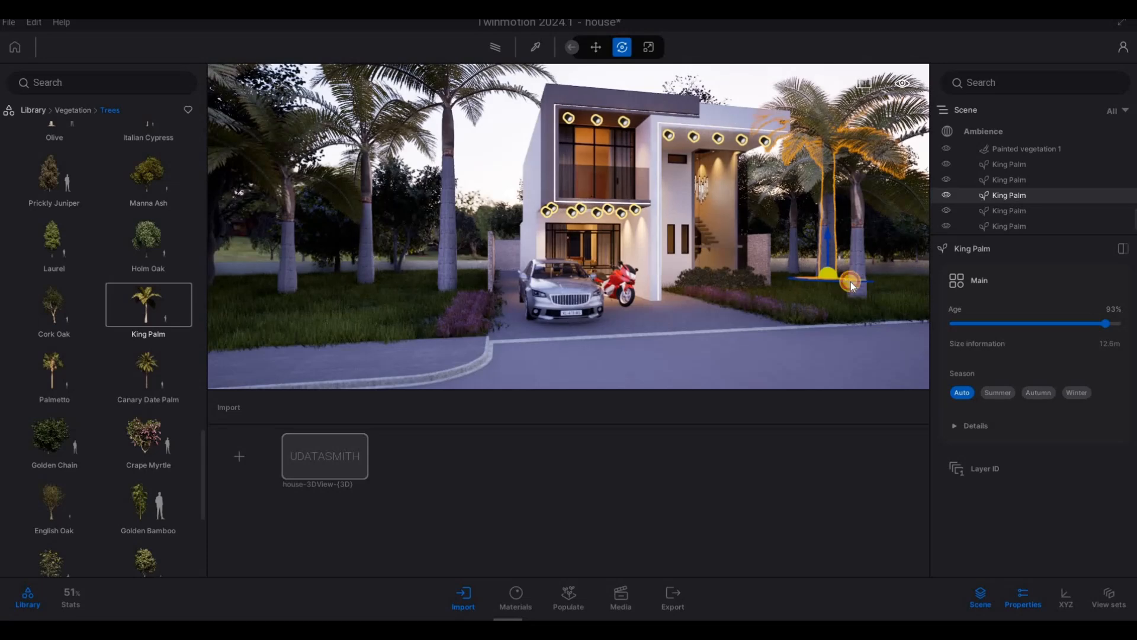
pyautogui.moveTo(851, 285); pyautogui.dragTo(908, 273)
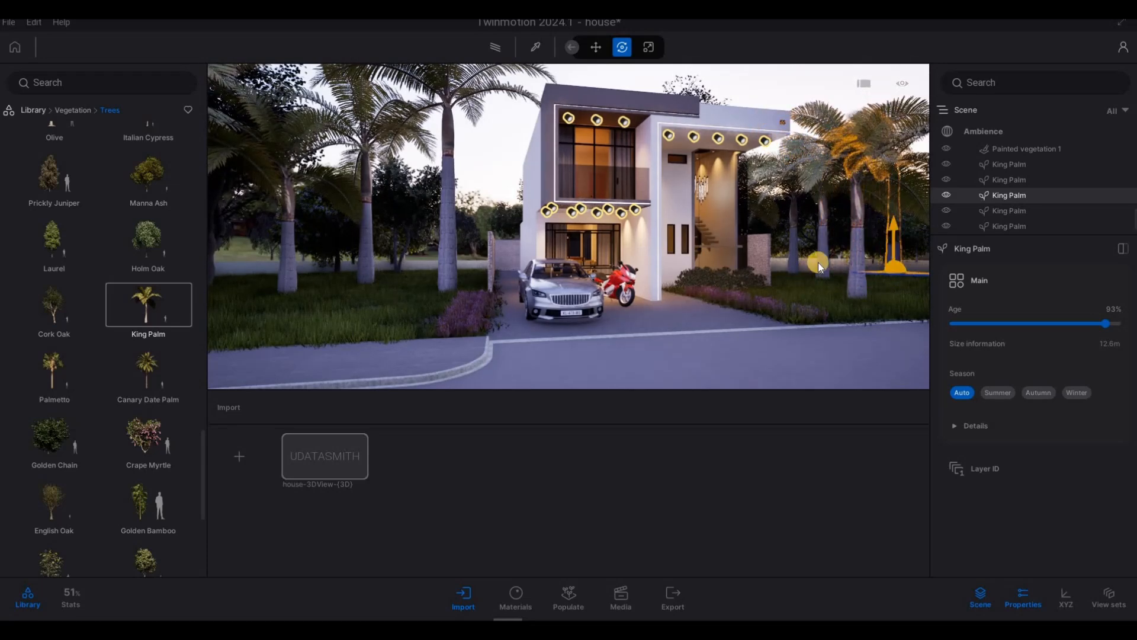
# Step: Delete the overlapping rear King Palm on the staircase side and increase the age of the palm nearest the house wall
pyautogui.click(807, 263)
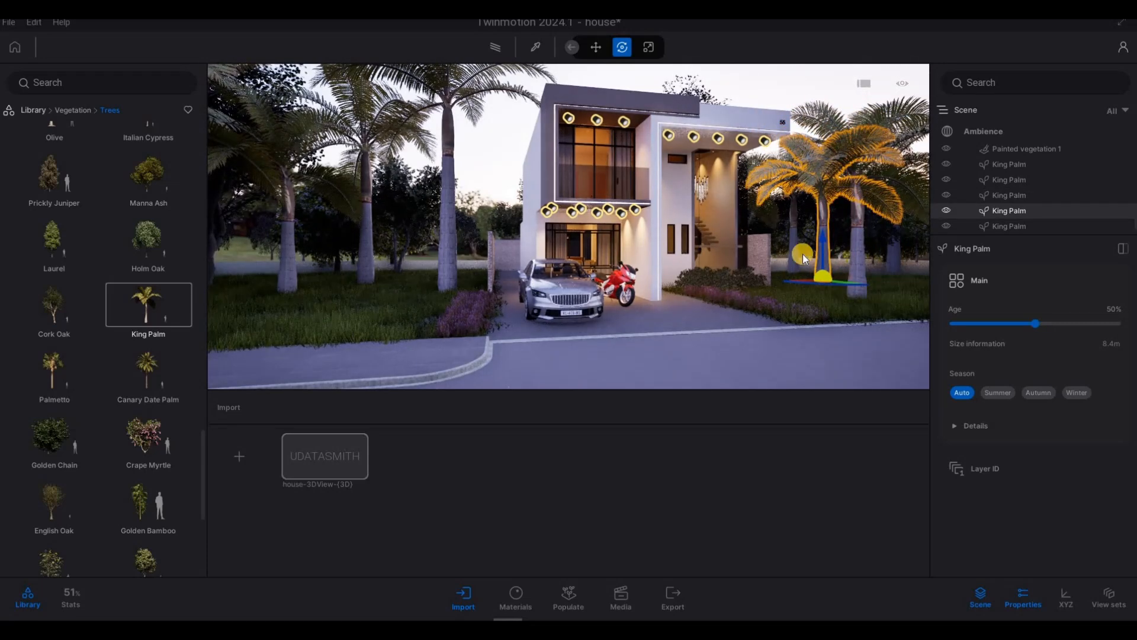
pyautogui.press('Delete')
pyautogui.click(1022, 324)
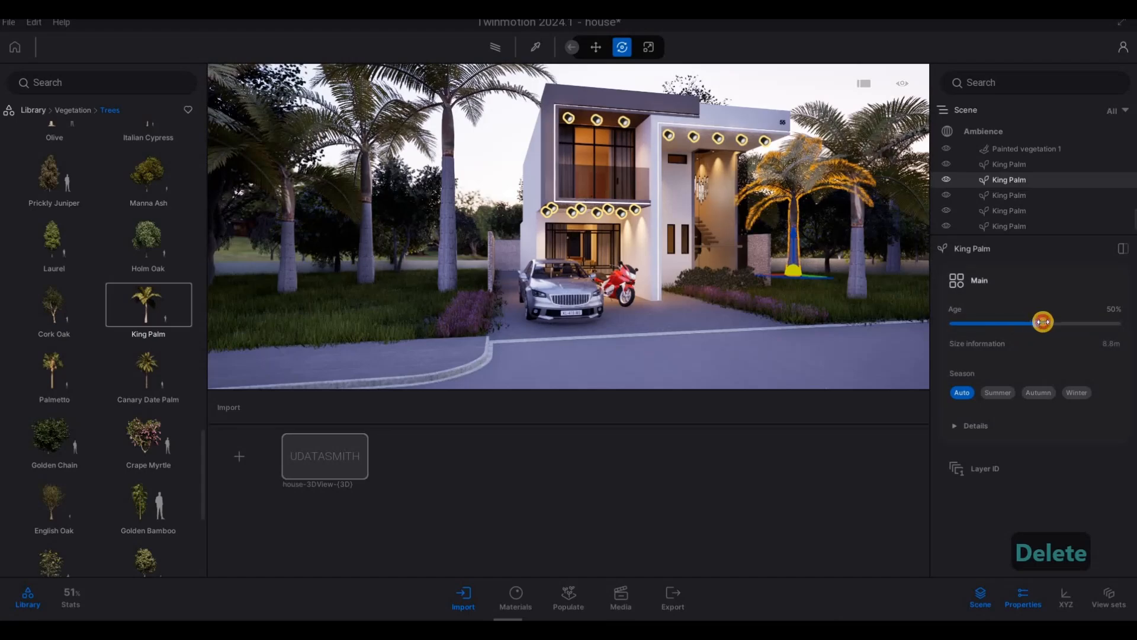
pyautogui.press('Escape')
pyautogui.press('Escape')
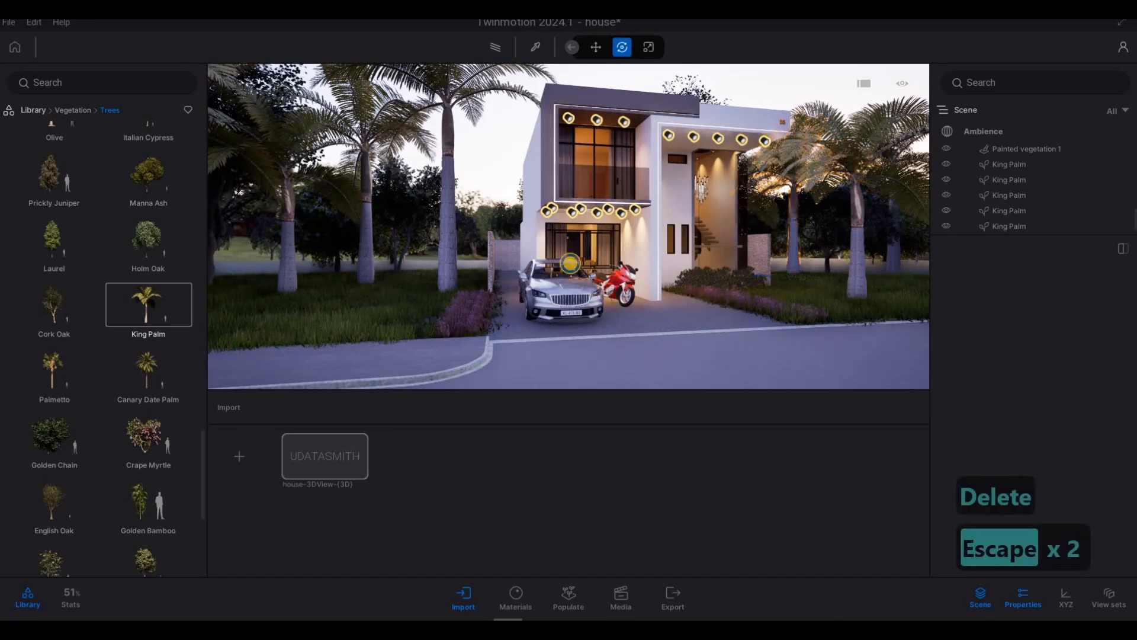
# Step: Set the age of the outermost King Palm on the car-side lawn, near the road, to 31%
pyautogui.press('d')
pyautogui.press('s')
pyautogui.press('d')
pyautogui.press('s')
pyautogui.press('a')
pyautogui.press('d')
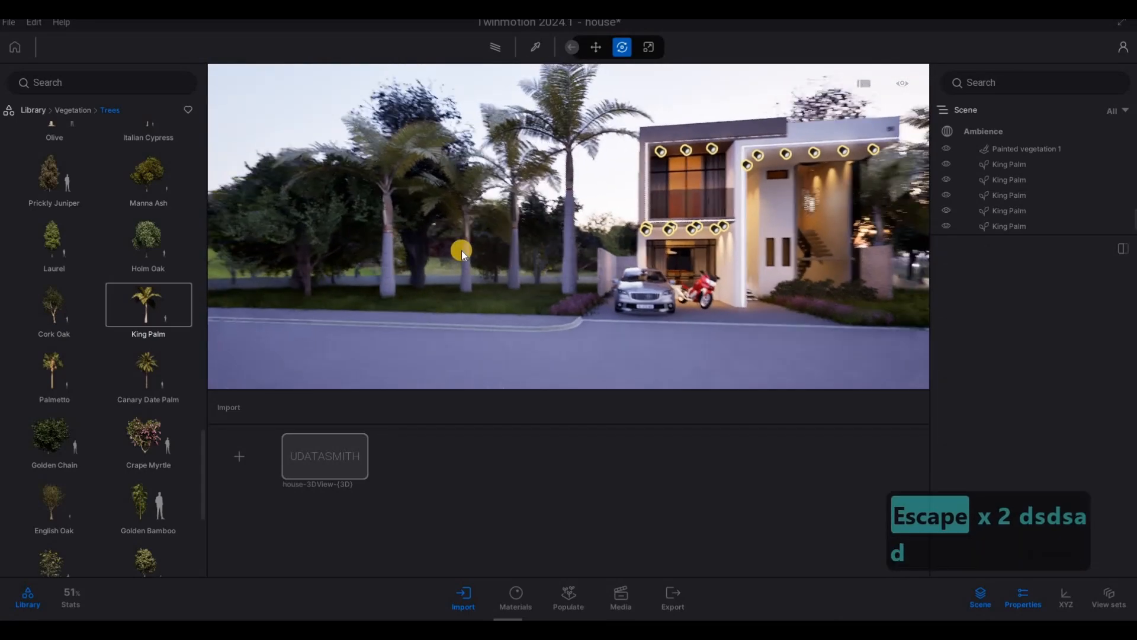
pyautogui.press('a')
pyautogui.click(410, 250)
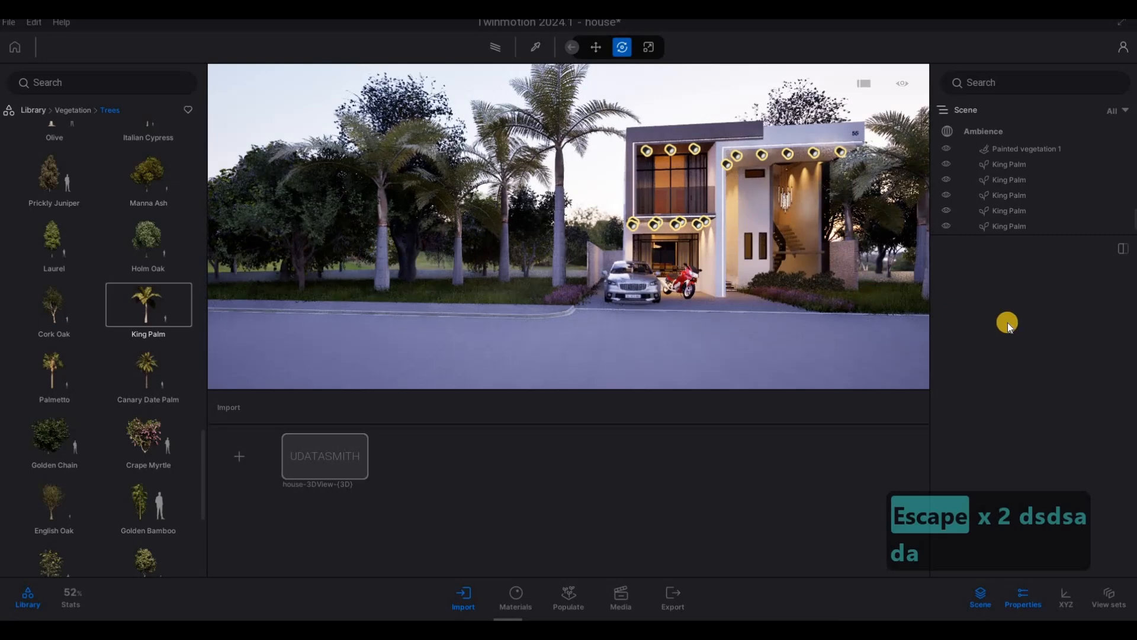
pyautogui.moveTo(994, 323); pyautogui.dragTo(1005, 324)
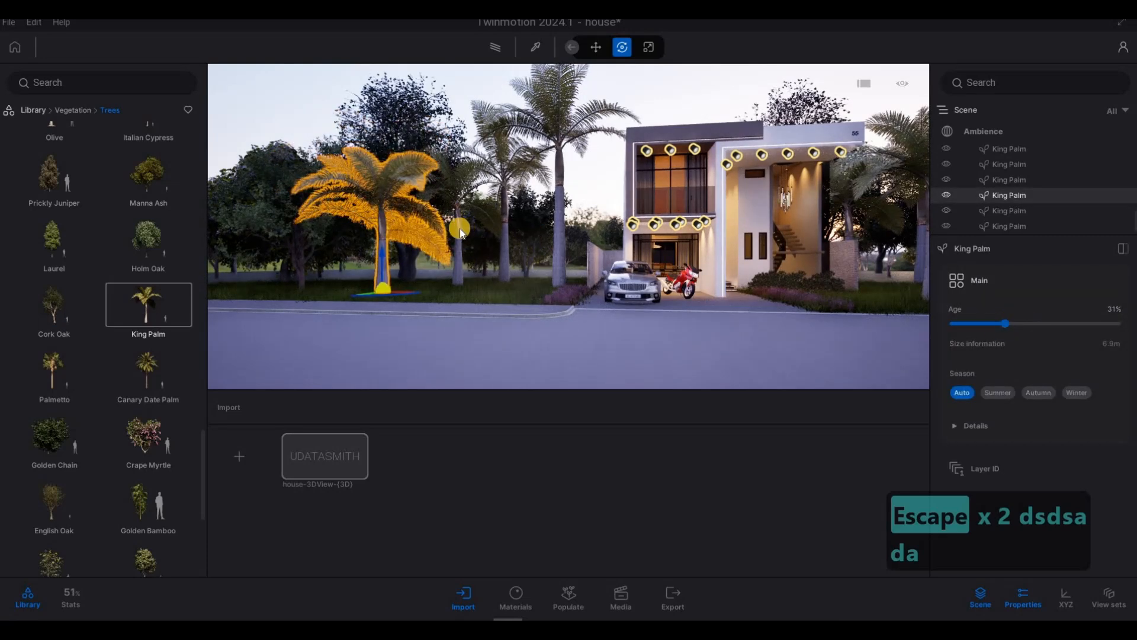
# Step: Set the age of the neighbouring King Palm on the car-side lawn to 12% and deselect it
pyautogui.click(458, 252)
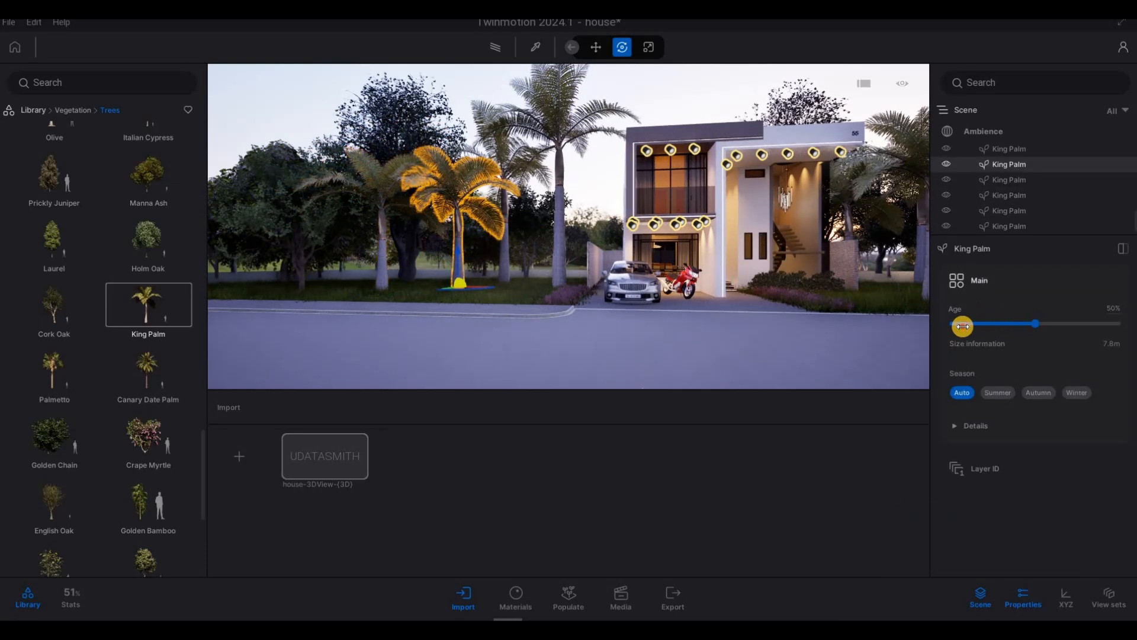
pyautogui.moveTo(967, 325); pyautogui.dragTo(975, 325)
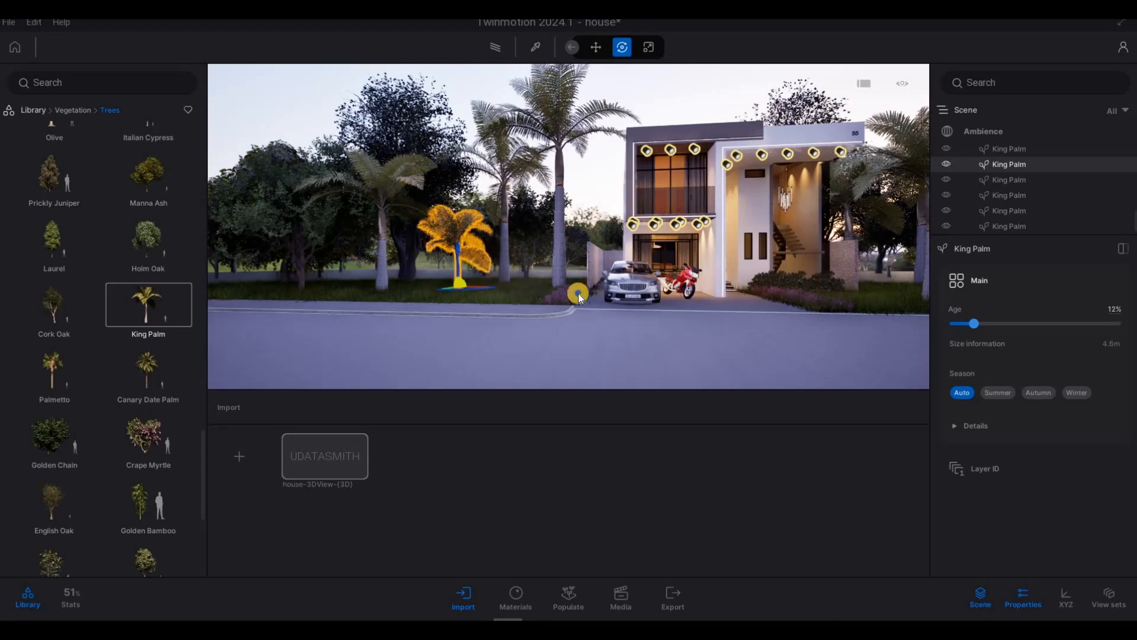
pyautogui.press('Escape')
pyautogui.press('Escape')
# Step: Frame the house's front with palms on both sides and preview it with the path tracer
pyautogui.press('d')
pyautogui.press('w')
pyautogui.press('a')
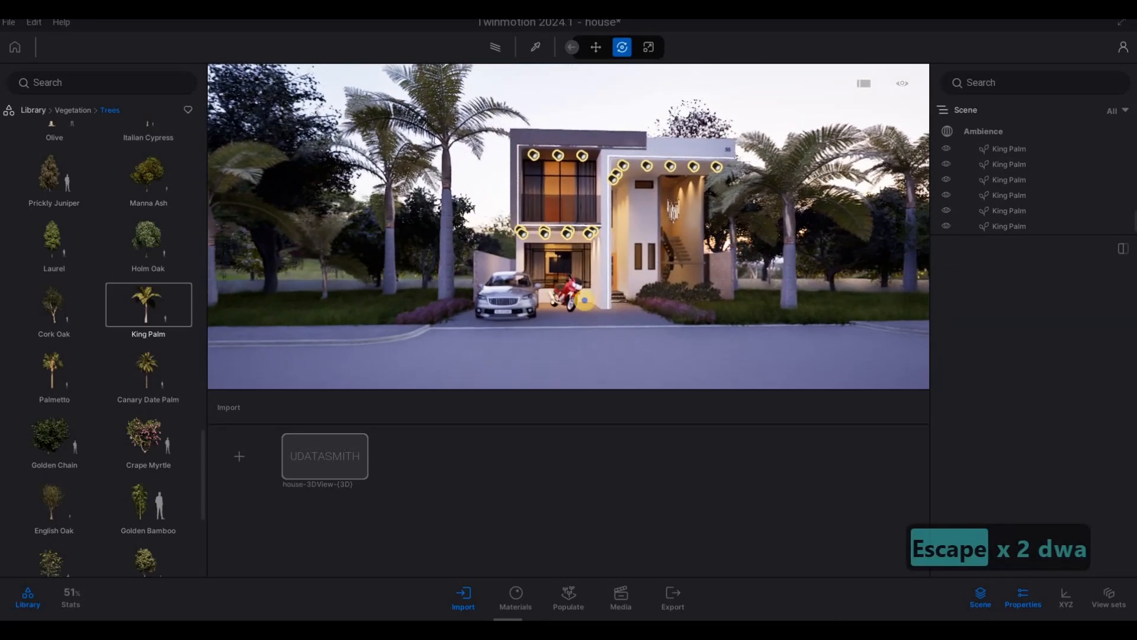
pyautogui.press('d')
pyautogui.press('d')
pyautogui.press('s')
pyautogui.press('e')
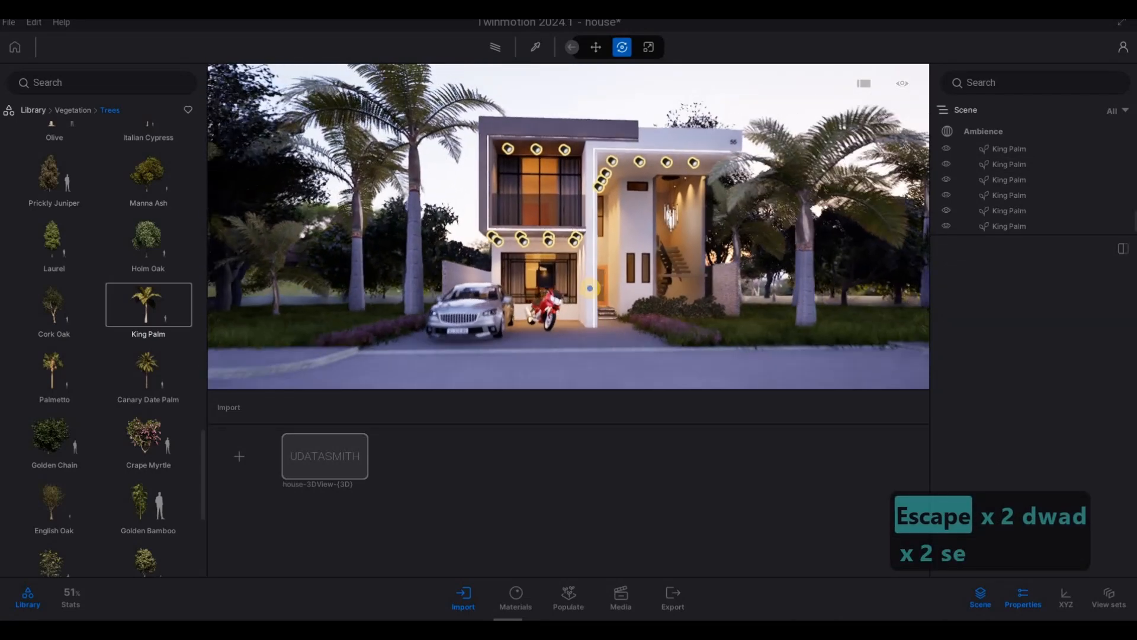
pyautogui.press('s')
pyautogui.press('q')
pyautogui.press('s')
pyautogui.press('d')
pyautogui.press('d')
pyautogui.press('w')
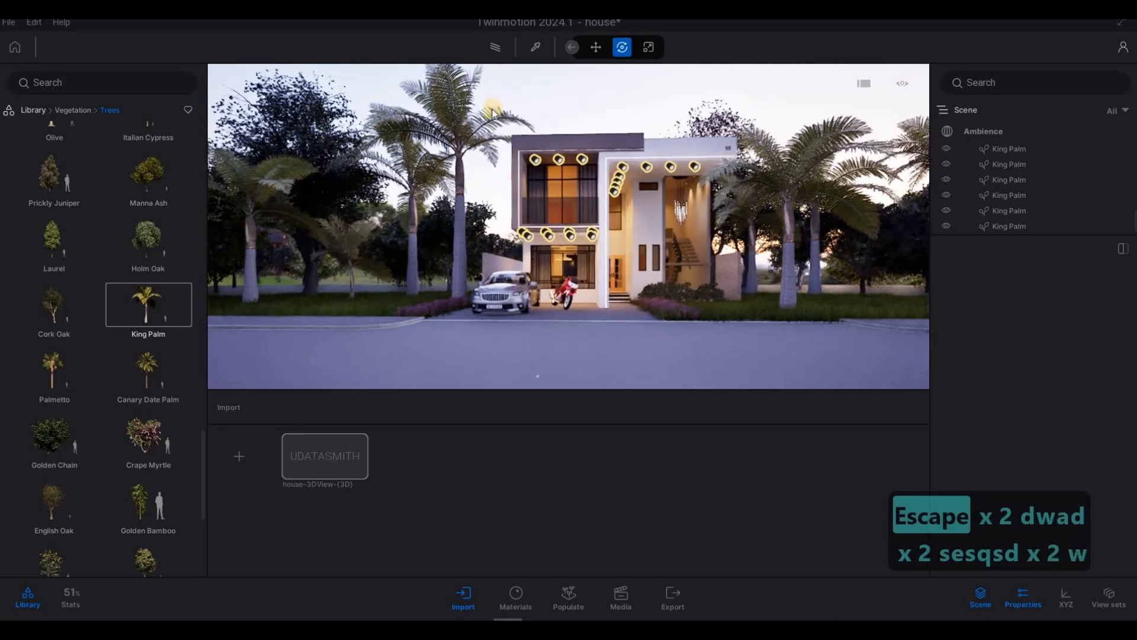
pyautogui.click(496, 49)
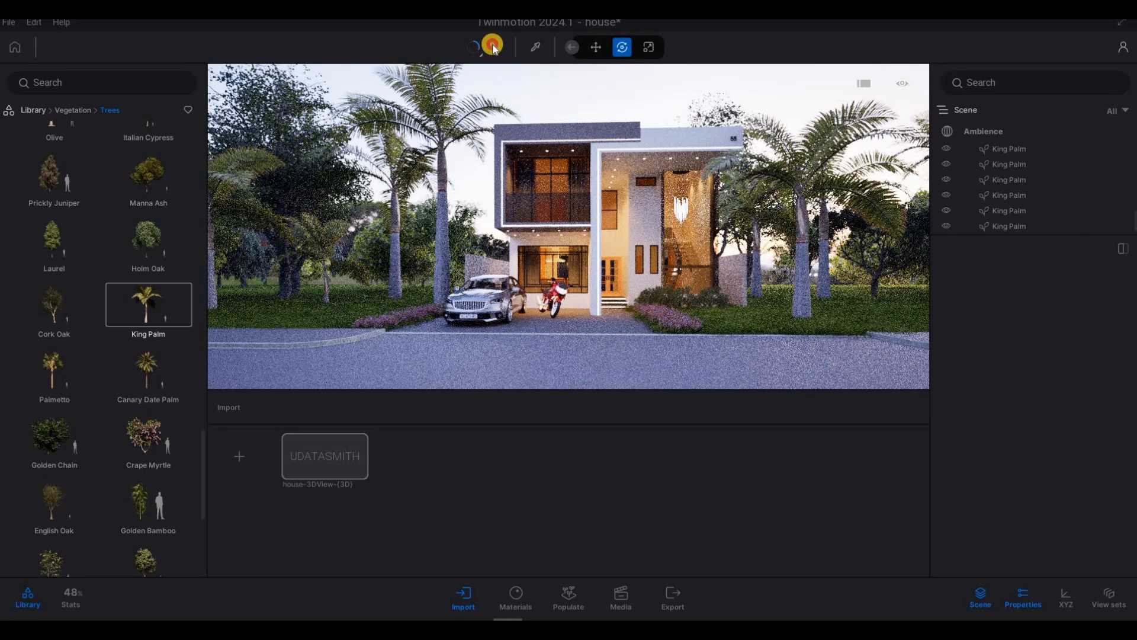
pyautogui.press('d')
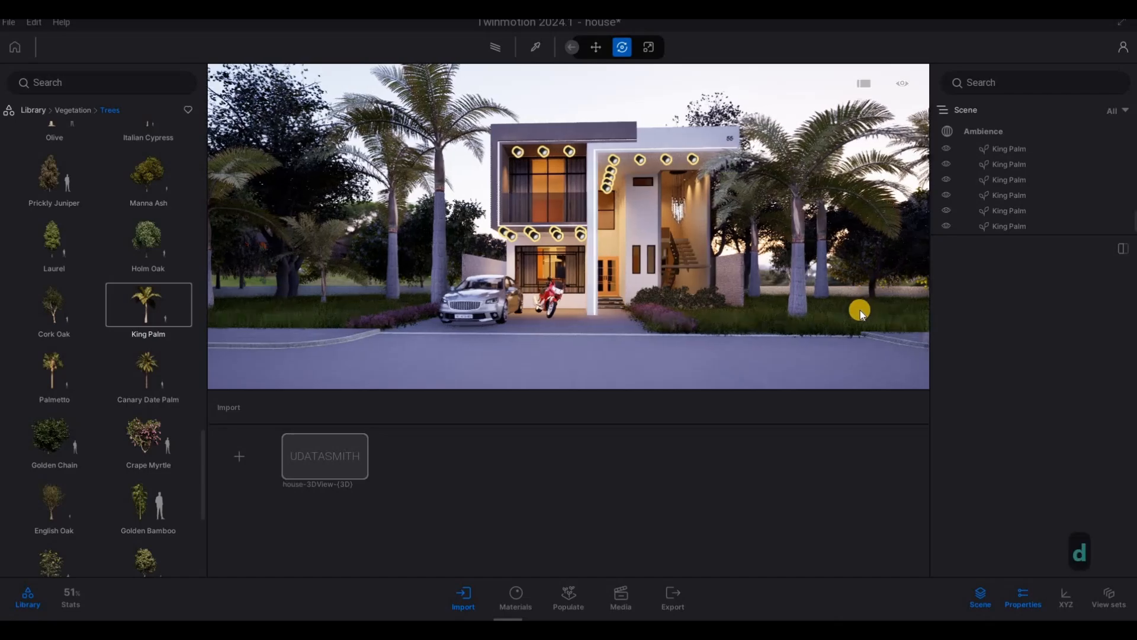
# Step: Examine the palms and planting on the staircase side up close and review the whole house front from the road
pyautogui.press('w')
pyautogui.press('w')
pyautogui.press('w')
pyautogui.press('w')
pyautogui.press('w')
pyautogui.press('q')
pyautogui.press('q')
pyautogui.press('q')
pyautogui.press('q')
pyautogui.press('q')
pyautogui.press('q')
pyautogui.press('q')
pyautogui.press('q')
pyautogui.press('q')
pyautogui.press('q')
pyautogui.press('q')
pyautogui.press('w')
pyautogui.press('a')
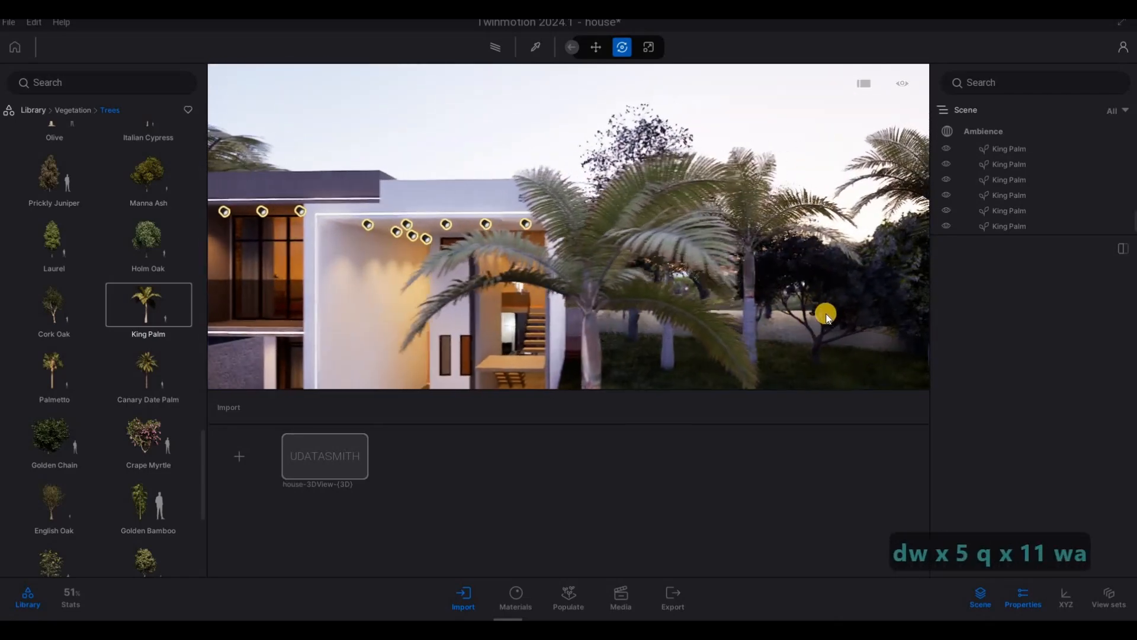
pyautogui.press('w')
pyautogui.press('e')
pyautogui.press('e')
pyautogui.press('e')
pyautogui.press('e')
pyautogui.press('d')
pyautogui.press('s')
pyautogui.press('s')
pyautogui.press('s')
pyautogui.press('s')
pyautogui.press('s')
pyautogui.press('s')
pyautogui.press('s')
pyautogui.press('s')
pyautogui.press('s')
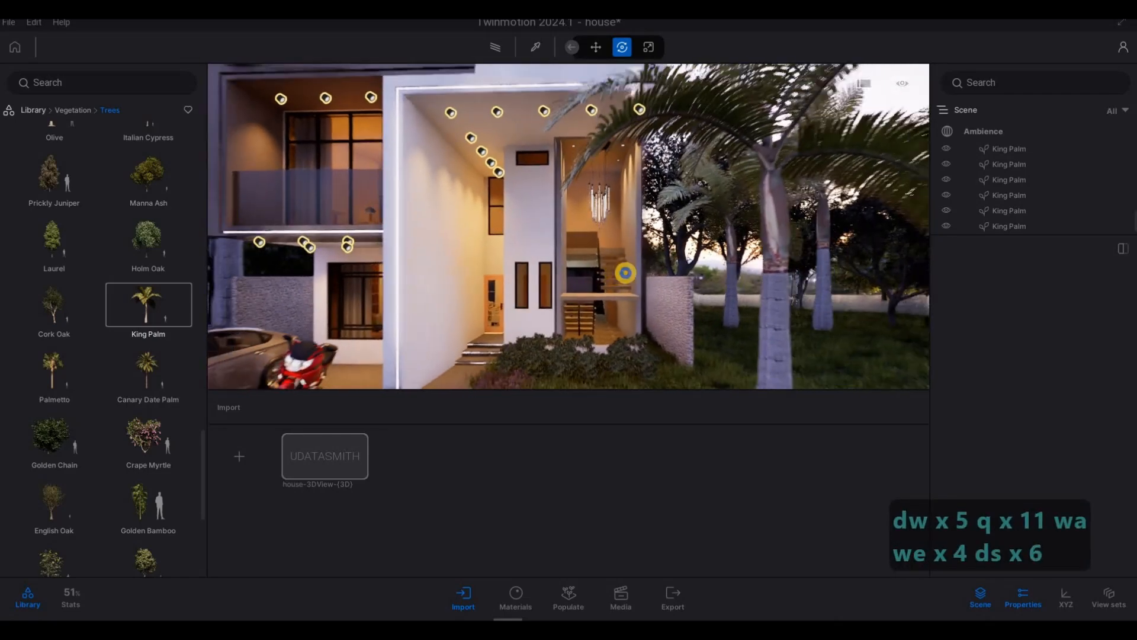
pyautogui.press('a')
pyautogui.press('a')
pyautogui.press('a')
pyautogui.press('a')
pyautogui.press('a')
pyautogui.press('a')
pyautogui.press('a')
pyautogui.press('a')
pyautogui.press('a')
pyautogui.press('a')
pyautogui.press('a')
pyautogui.press('a')
pyautogui.press('a')
pyautogui.press('a')
pyautogui.press('a')
pyautogui.press('a')
pyautogui.press('a')
pyautogui.press('a')
pyautogui.press('a')
pyautogui.press('a')
pyautogui.press('d')
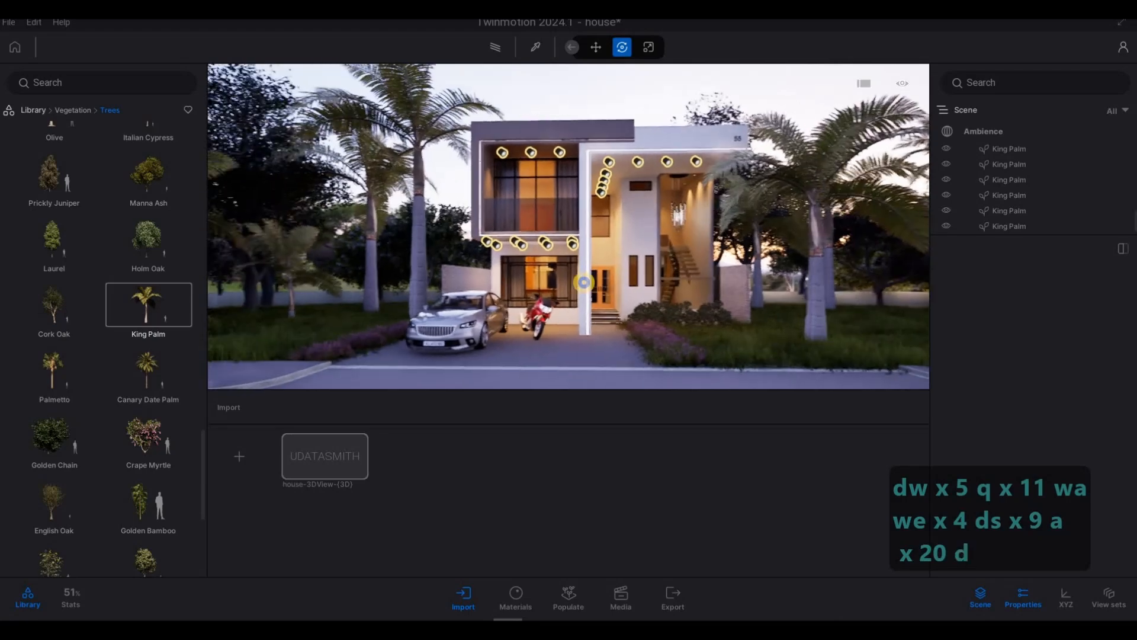
pyautogui.press('s')
pyautogui.press('w')
pyautogui.press('a')
pyautogui.press('w')
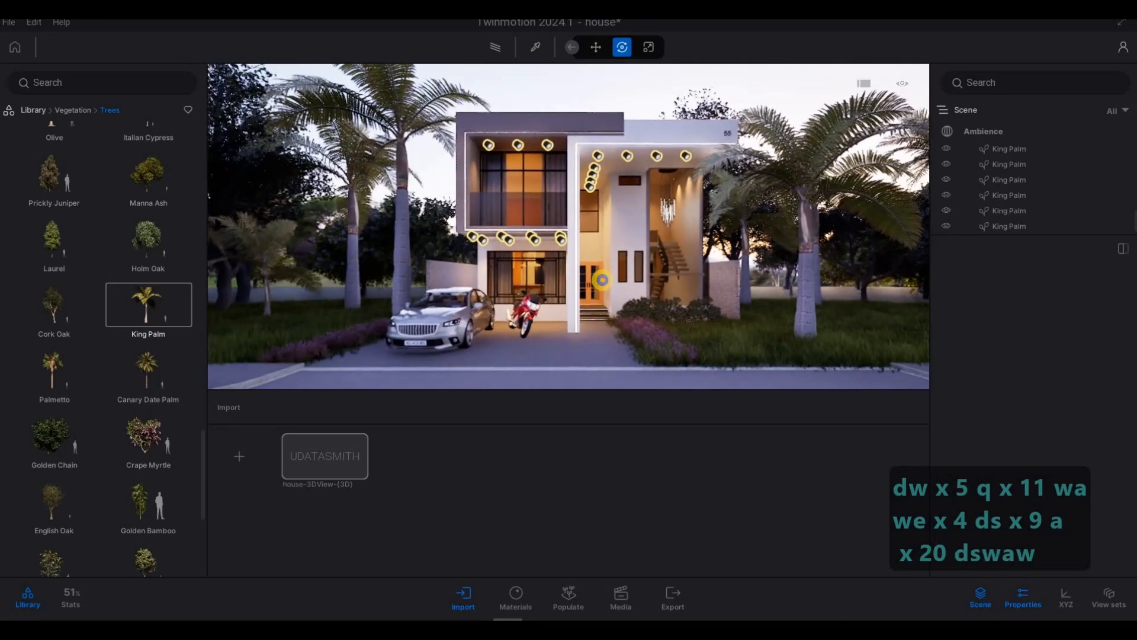
pyautogui.press('d')
pyautogui.press('e')
pyautogui.press('w')
pyautogui.press('w')
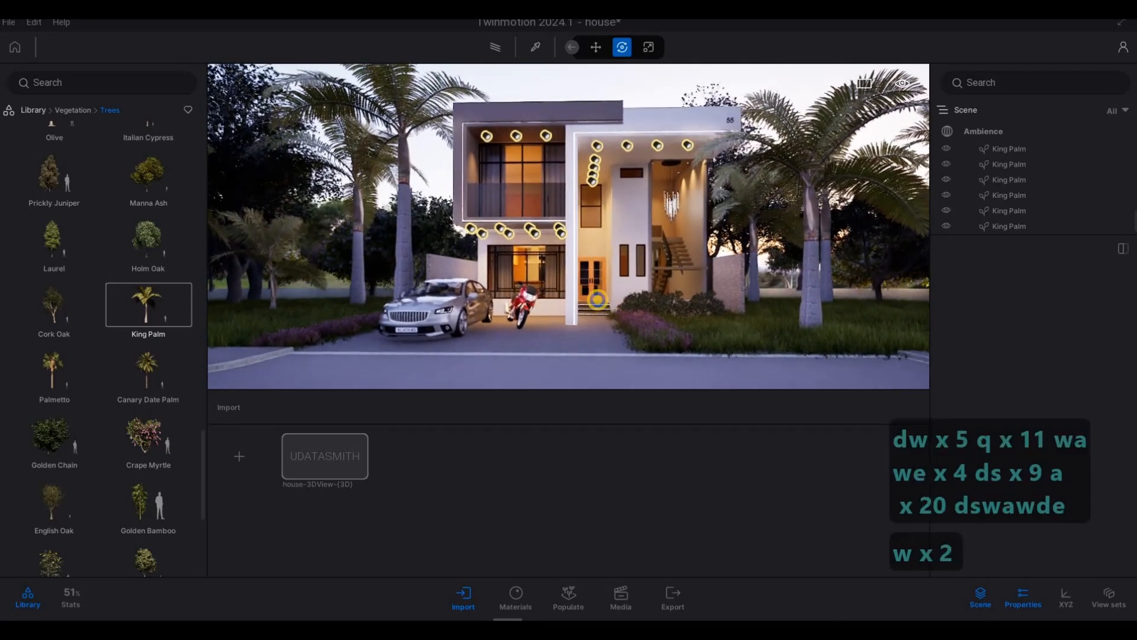
pyautogui.press('d')
pyautogui.press('a')
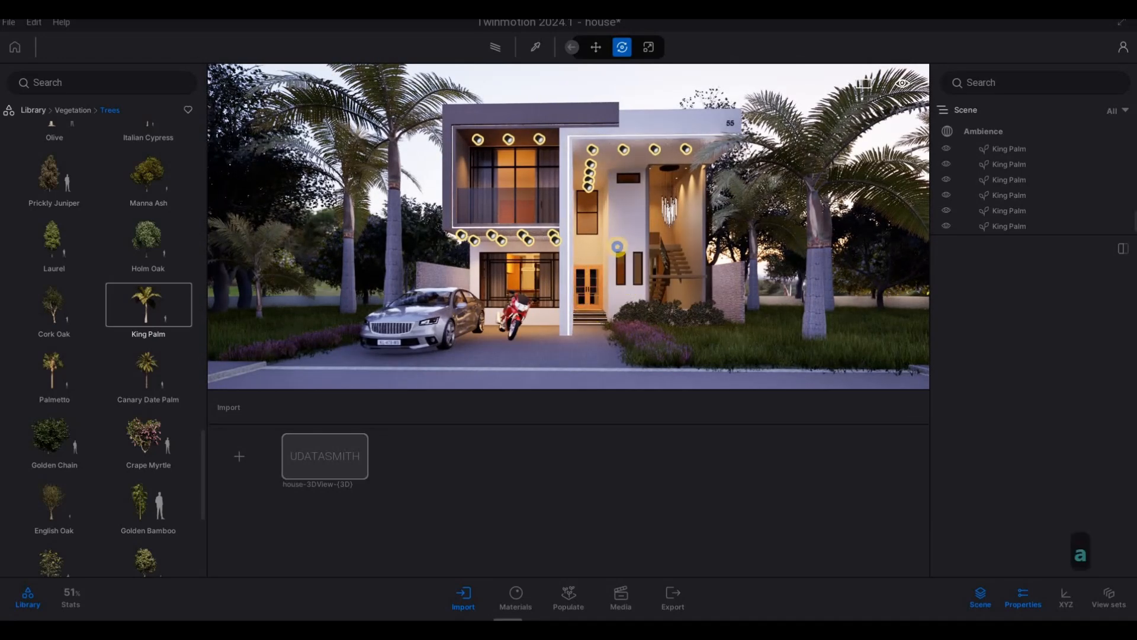
pyautogui.press('s')
pyautogui.press('q')
pyautogui.press('d')
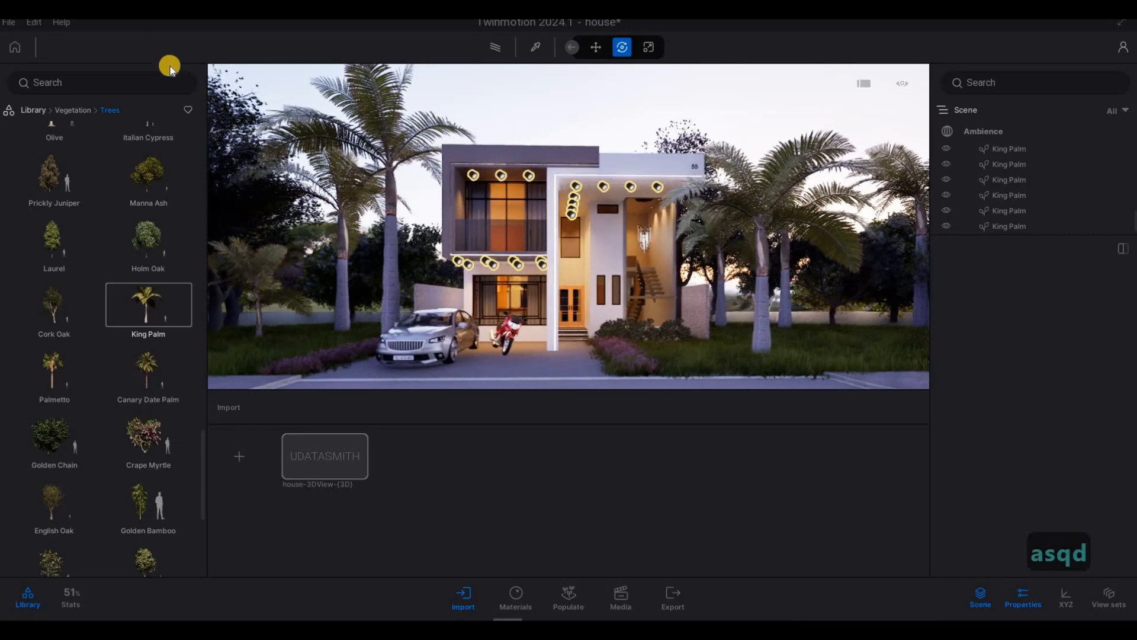
# Step: Save the house project under its existing file name
pyautogui.click(9, 22)
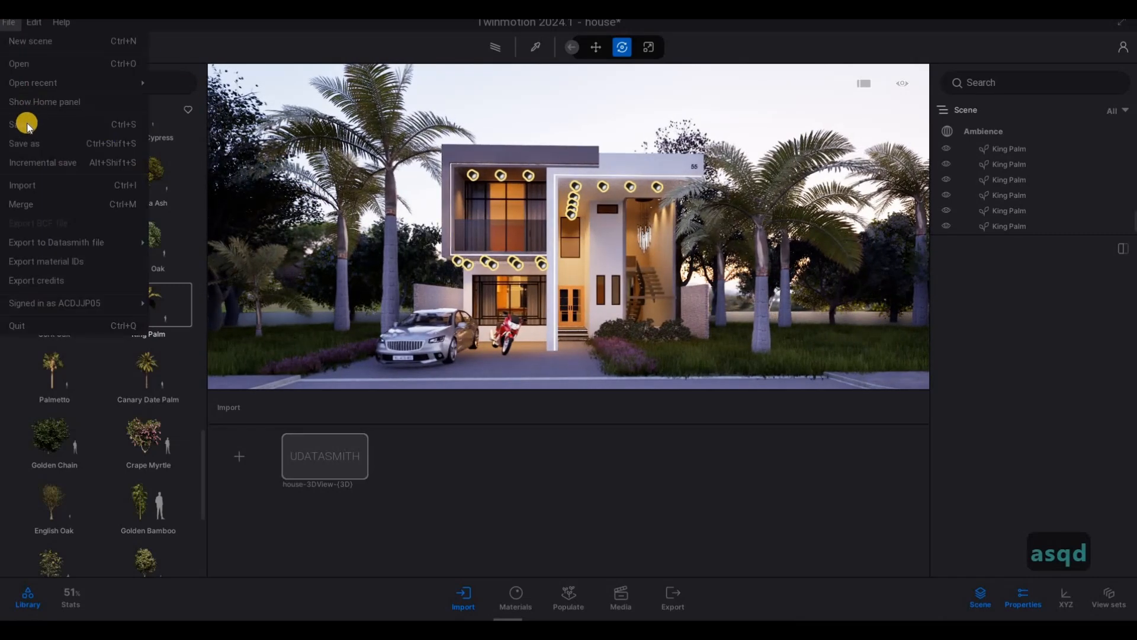
pyautogui.click(24, 125)
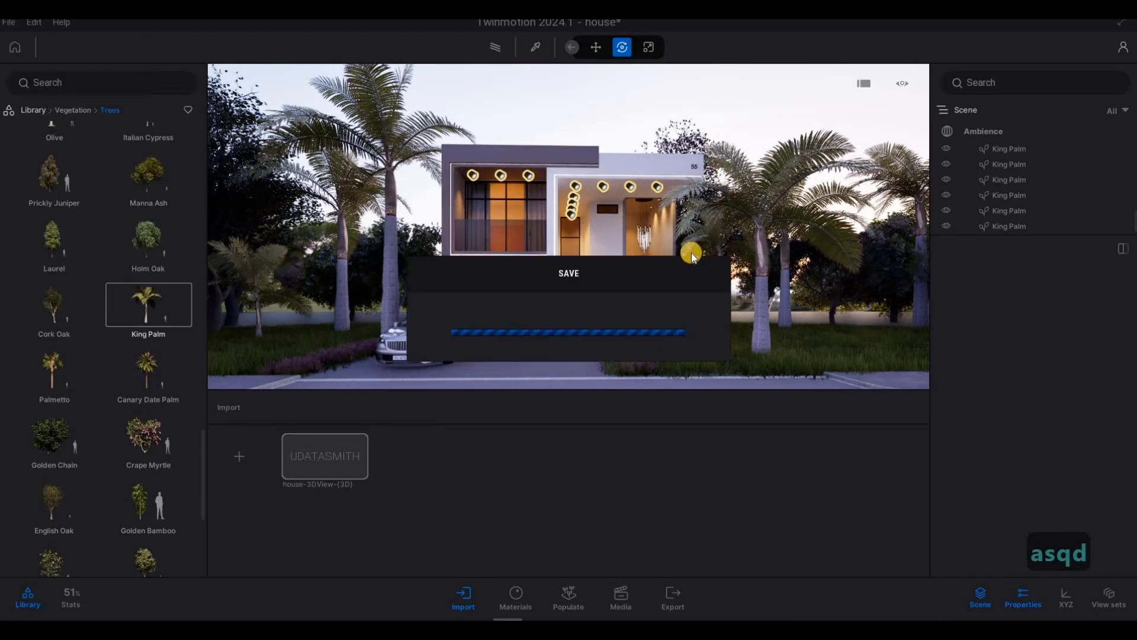